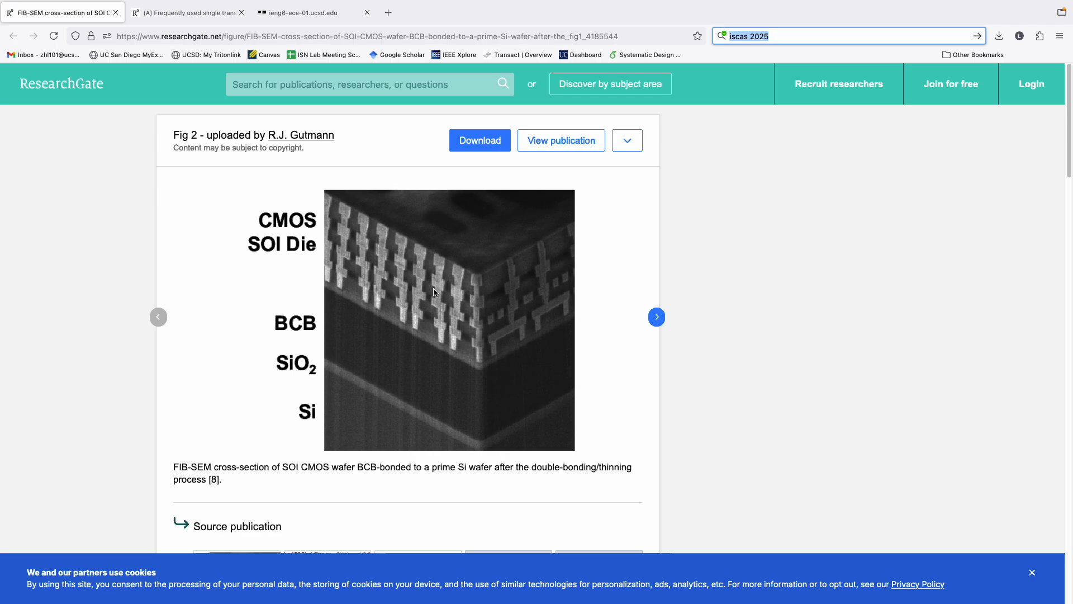
View the single-transistor layout figure and the SOI CMOS cross-section figure, and switch to the Virtuoso remote desktop session.
mouse_move(192, 35)
click(187, 12)
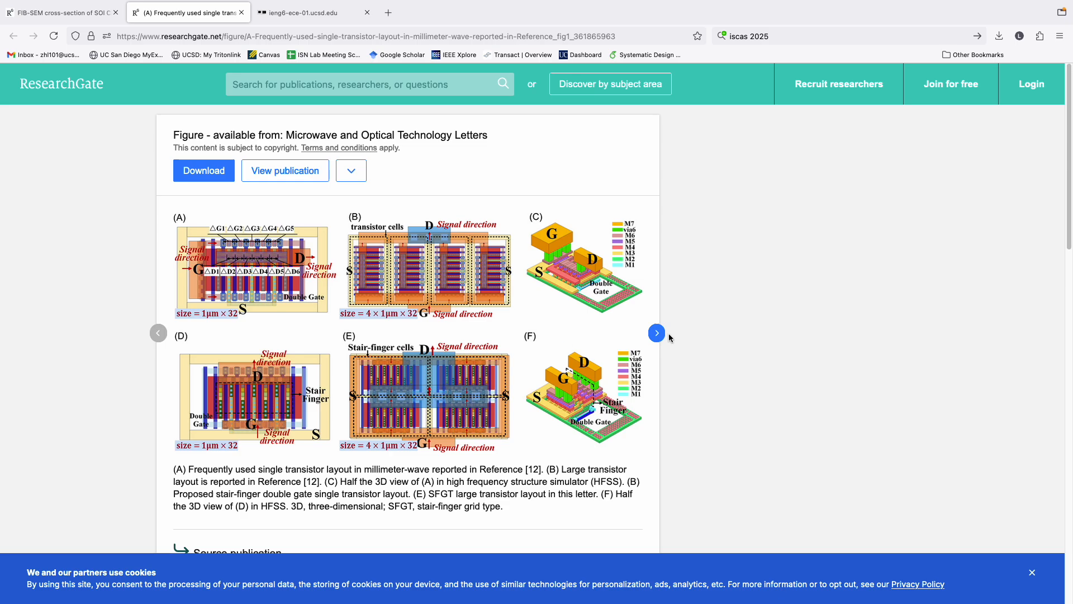
click(61, 13)
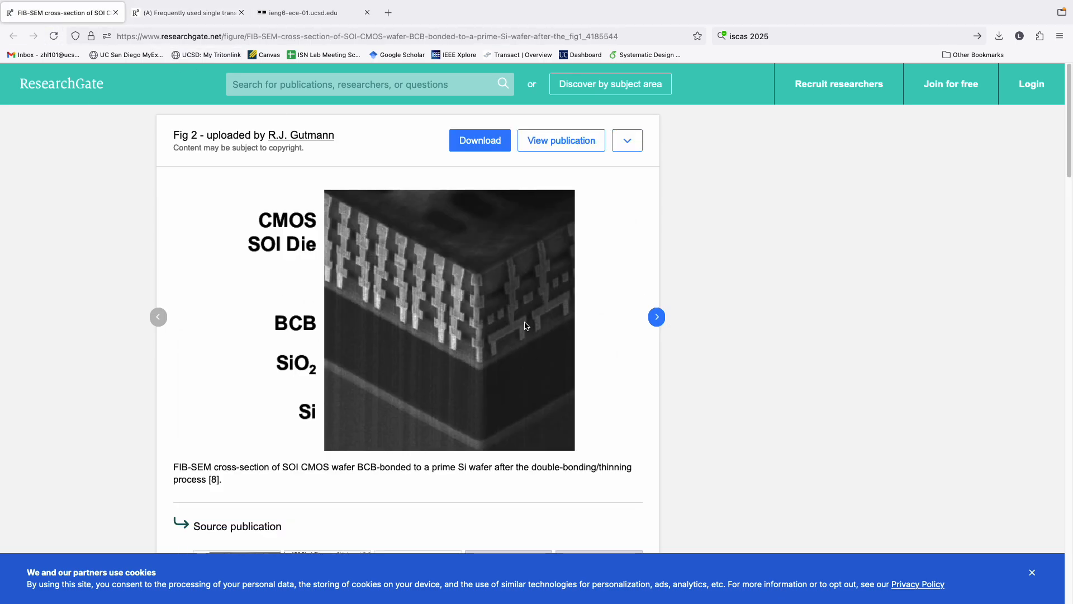
mouse_move(295, 17)
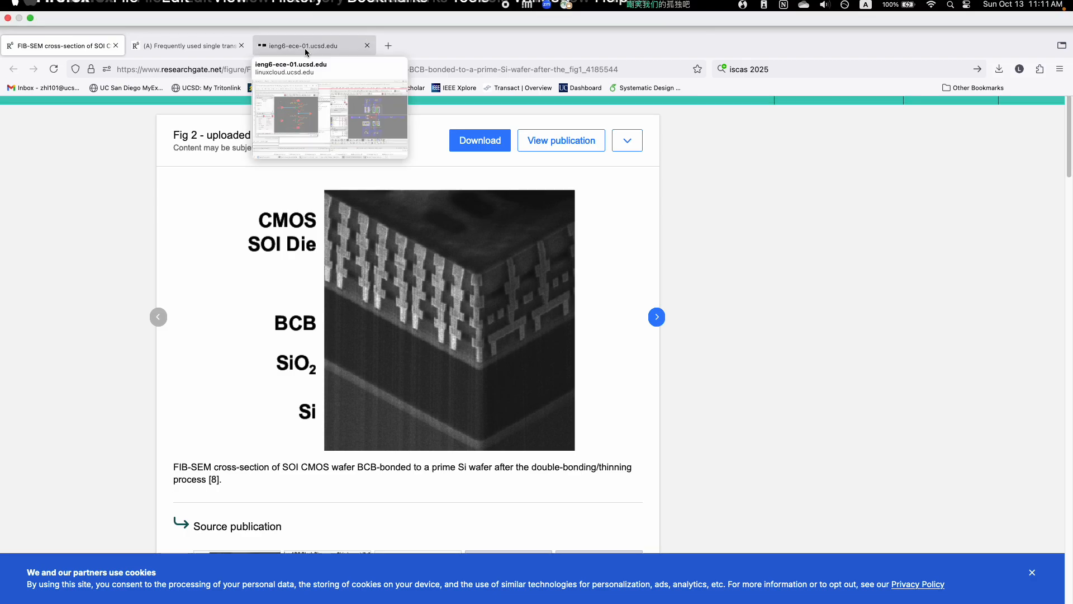
click(296, 48)
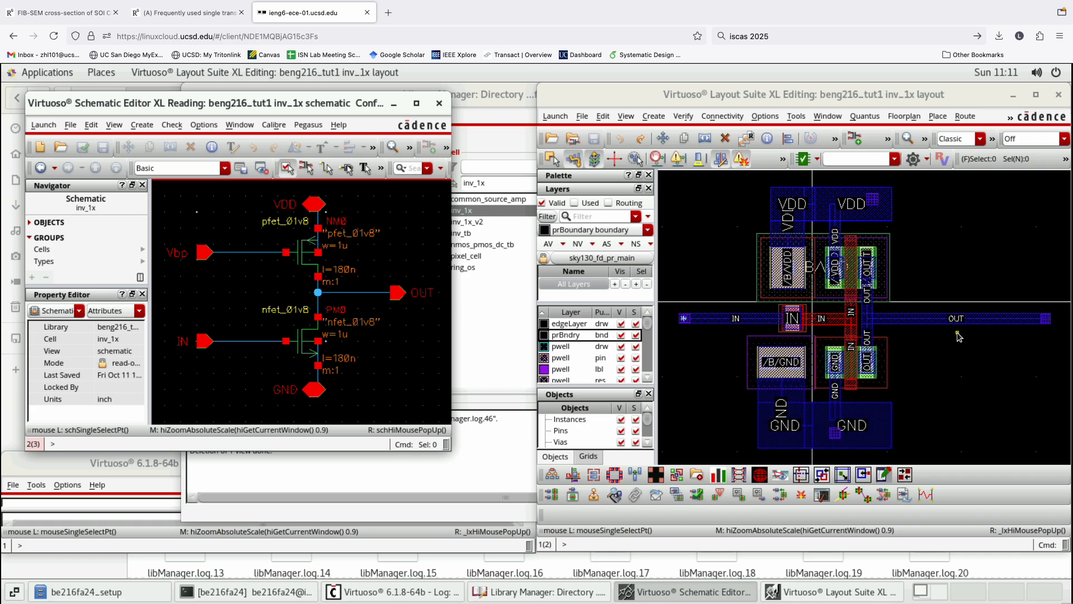
Compare the inv_1x layout with its schematic by highlighting the pfet and nfet devices and examining the OUT connection.
click(926, 252)
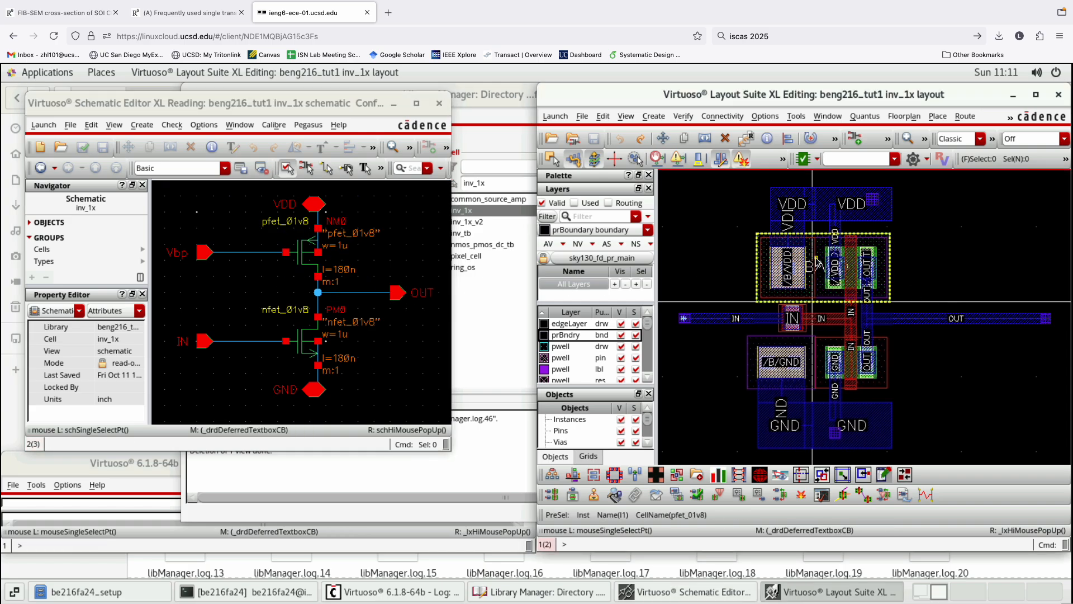
click(821, 274)
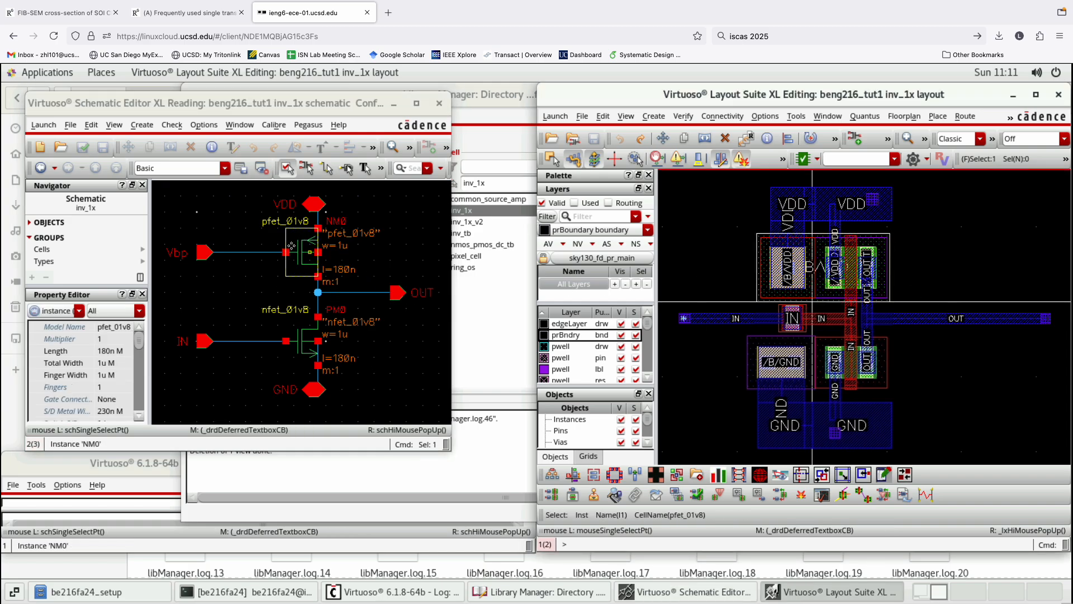
click(294, 362)
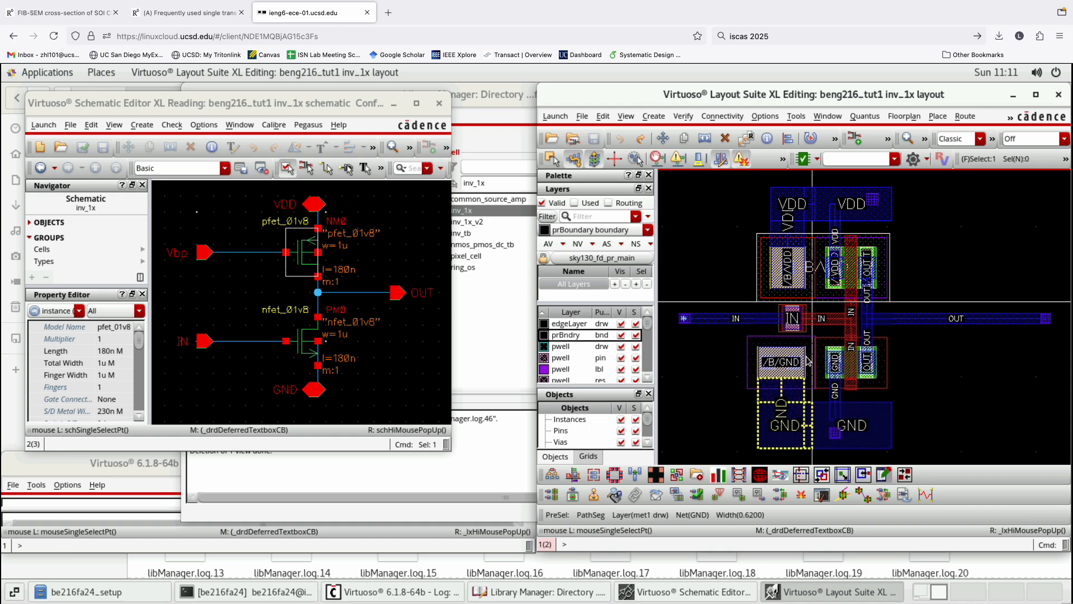
click(939, 320)
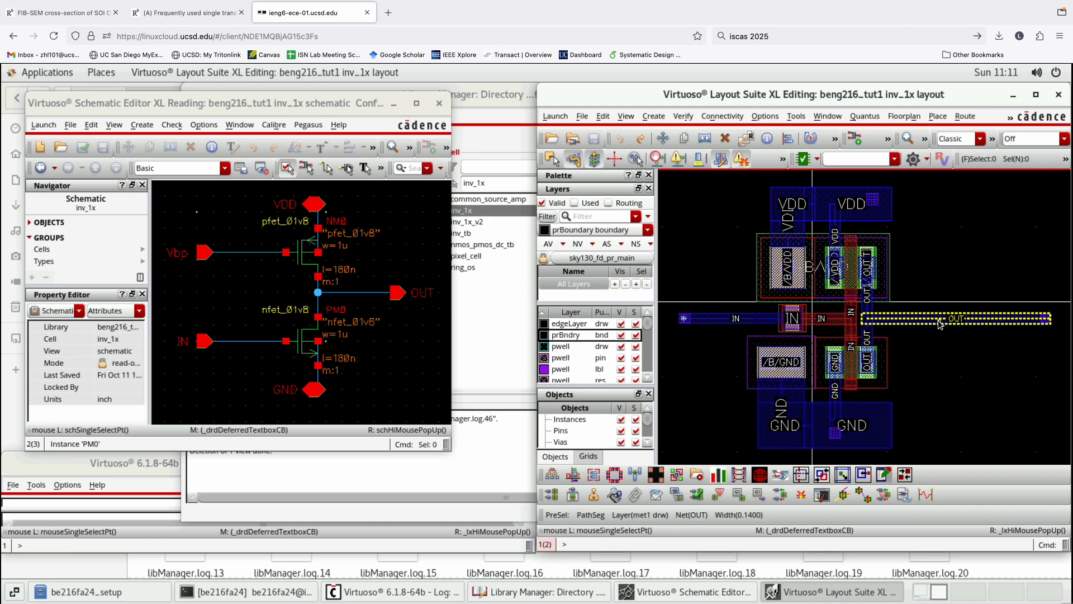
click(873, 316)
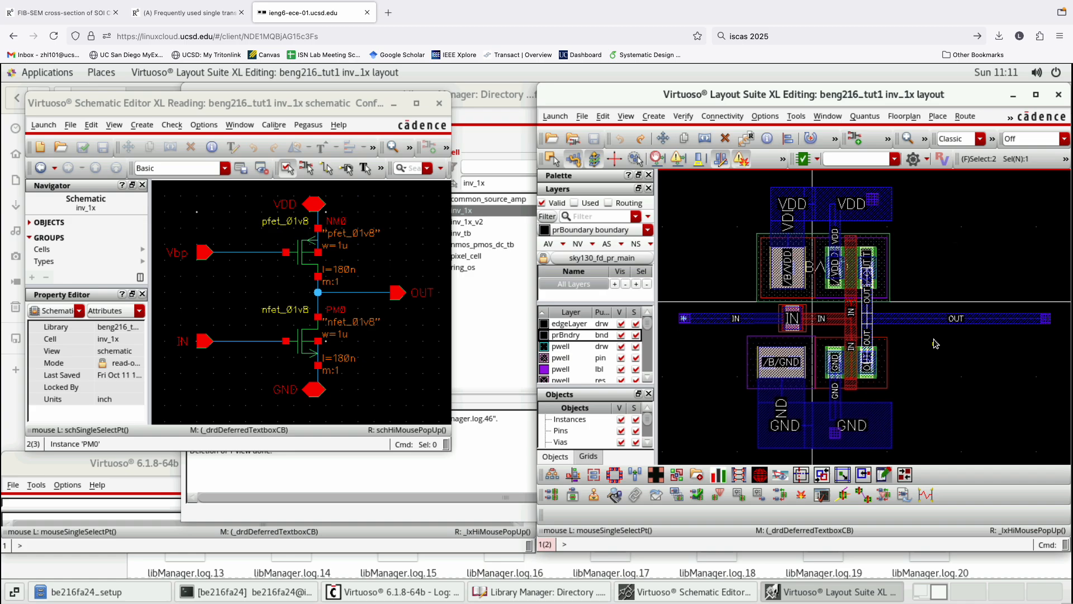
click(919, 331)
ctrl+scroll(884, 325, up, 2)
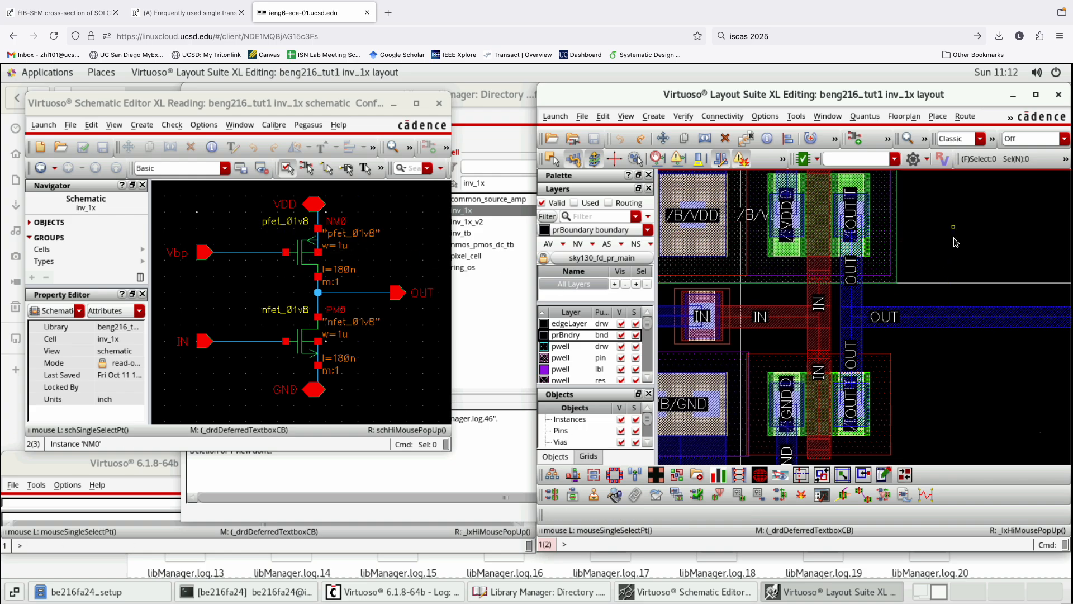
key(f)
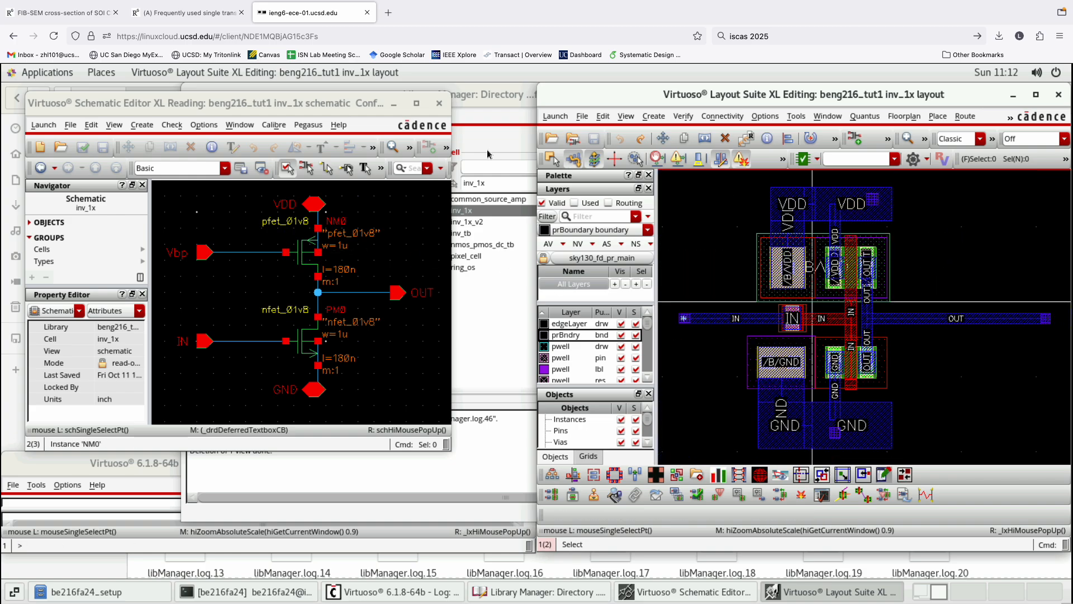
Close the inv_1x layout and schematic, and open the inv_1x_v2 schematic maximized and fitted to the window.
click(1058, 94)
click(439, 103)
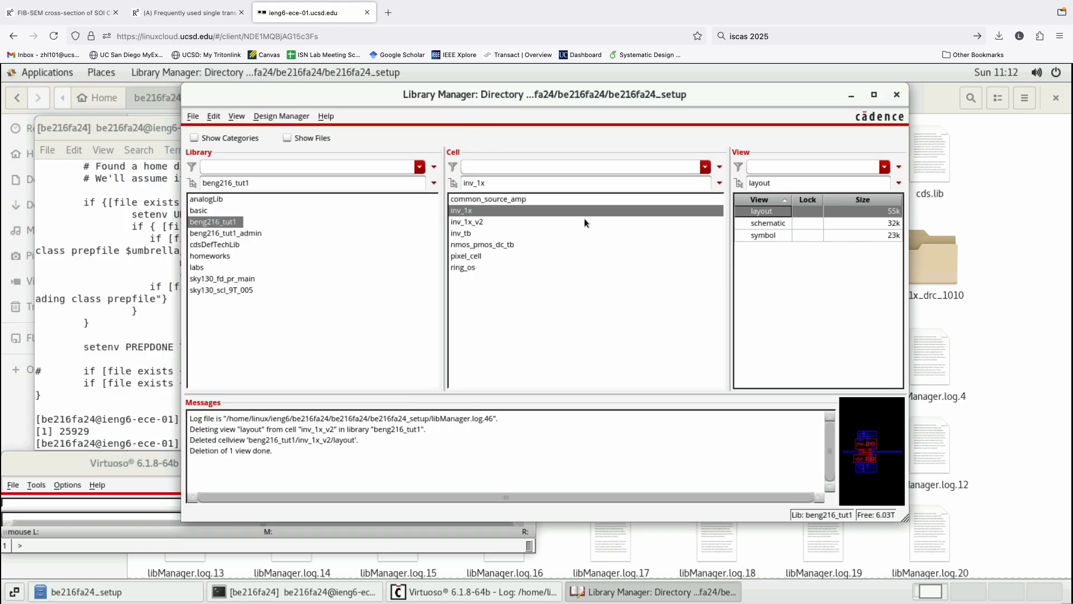
click(478, 222)
double_click(775, 224)
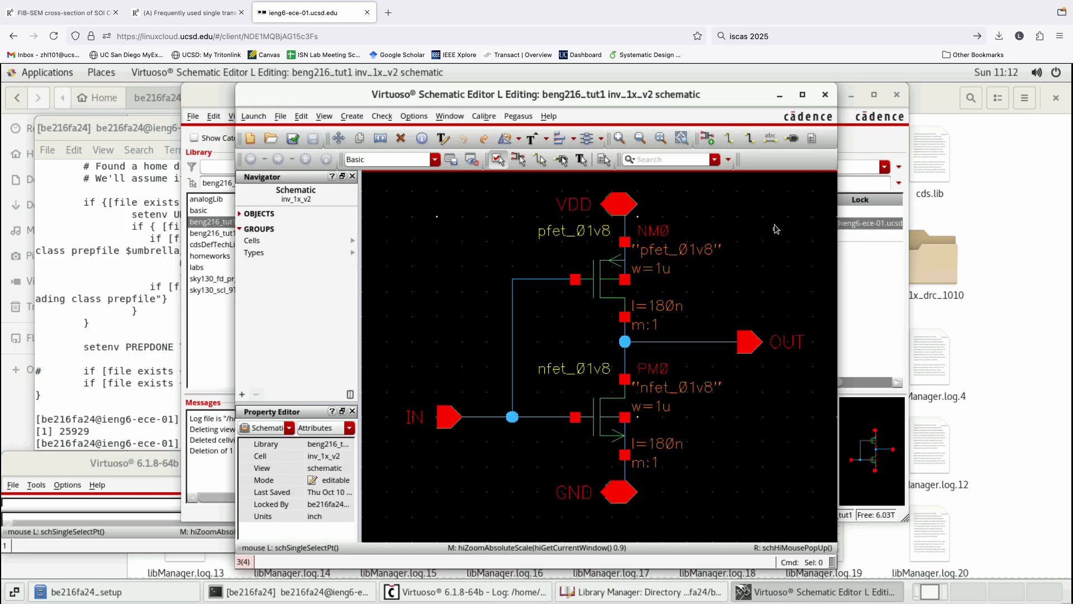
click(803, 95)
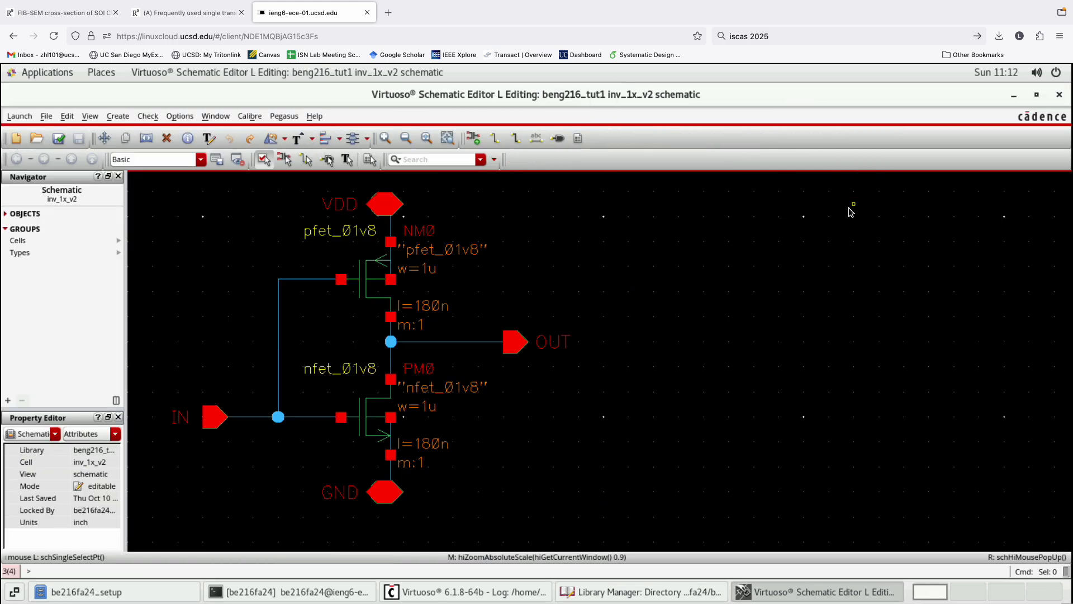
key(f)
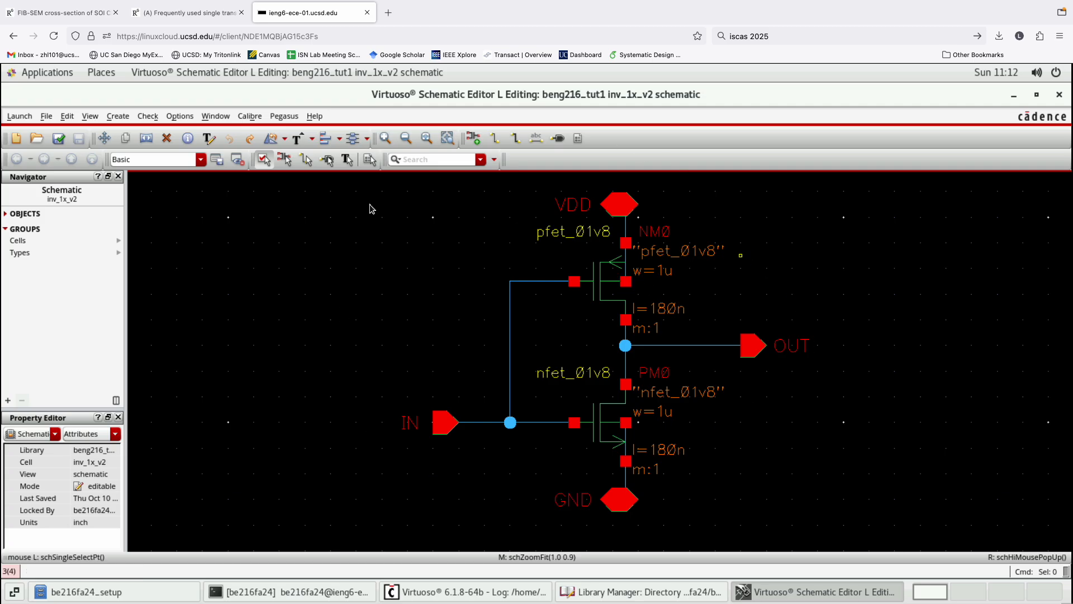
Create a new Layout XL view for inv_1x_v2 with automatic configuration, and arrange the schematic and enlarged layout windows side by side.
click(26, 118)
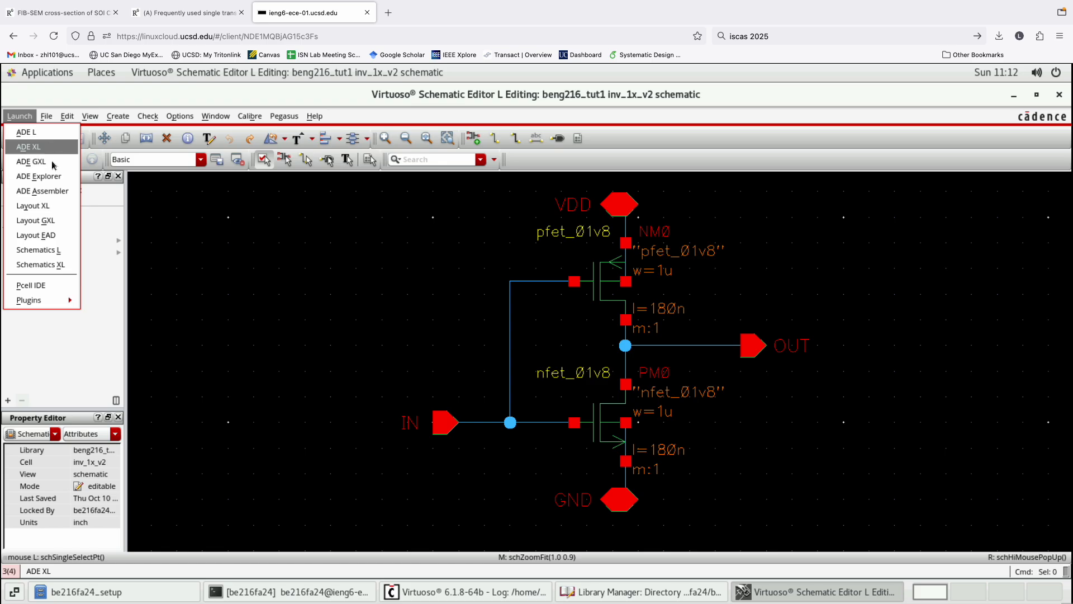
click(50, 206)
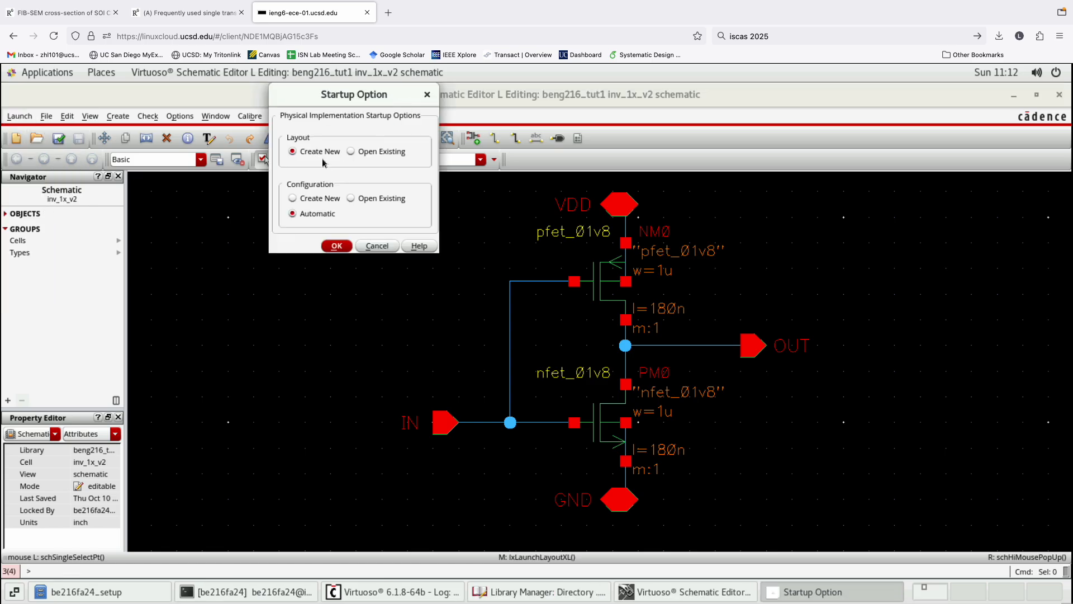
click(338, 247)
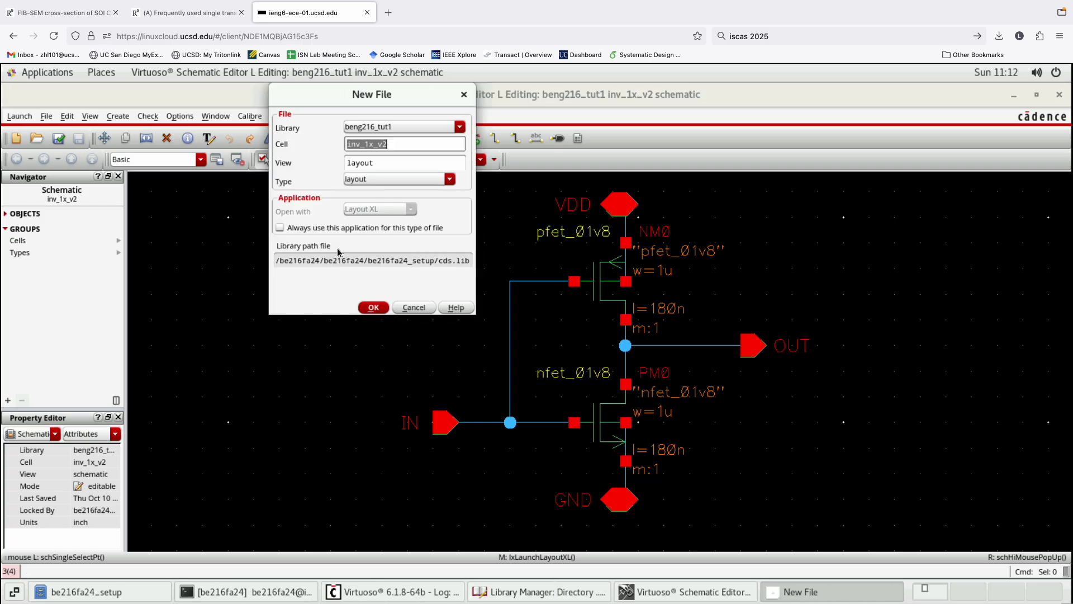
click(374, 308)
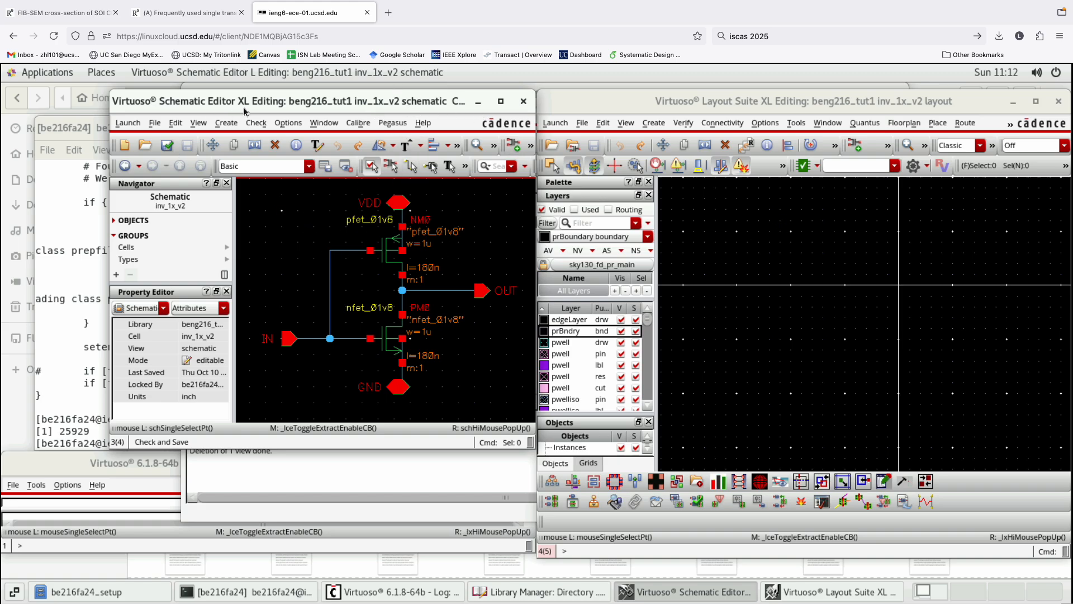
drag(168, 106, 137, 89)
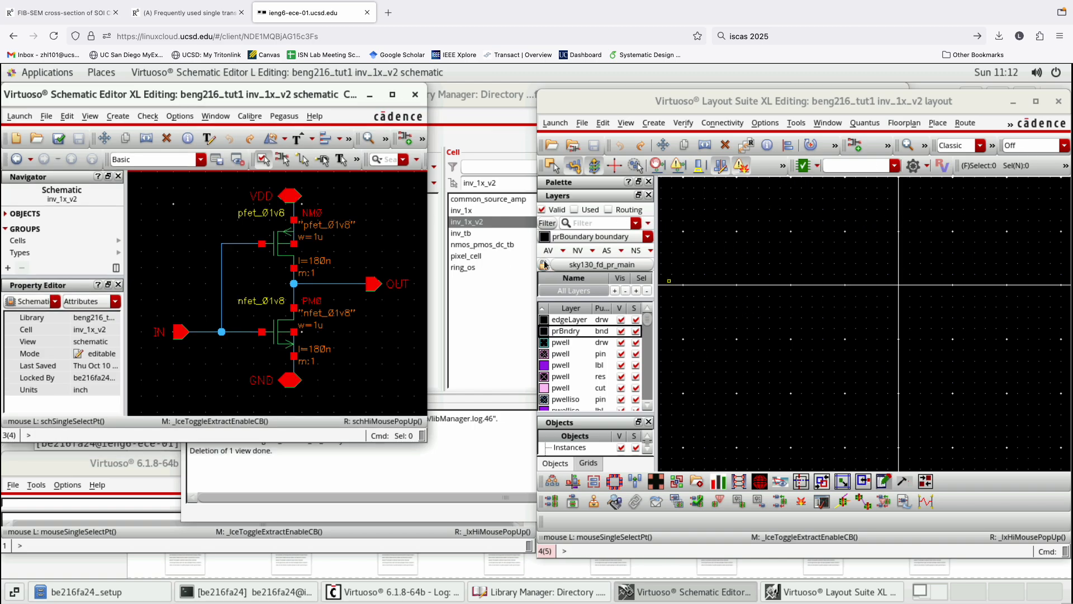
drag(537, 263, 428, 257)
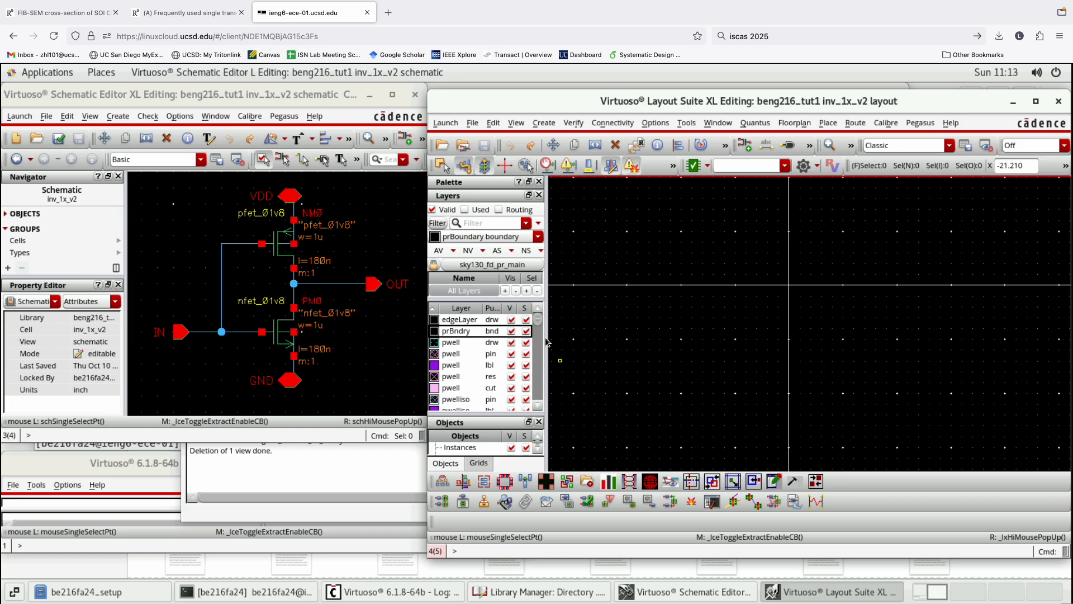
Look through the full list of valid layers in the layout's layer palette.
drag(540, 323, 543, 402)
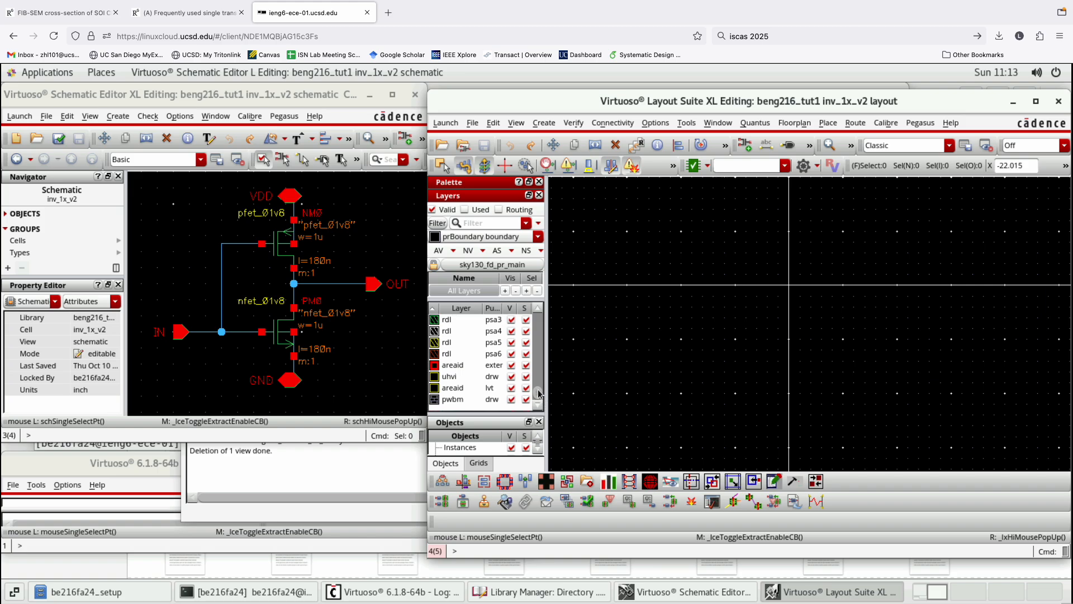
mouse_move(537, 394)
mouse_down()
mouse_move(535, 308)
mouse_move(540, 397)
mouse_up()
drag(540, 397, 541, 314)
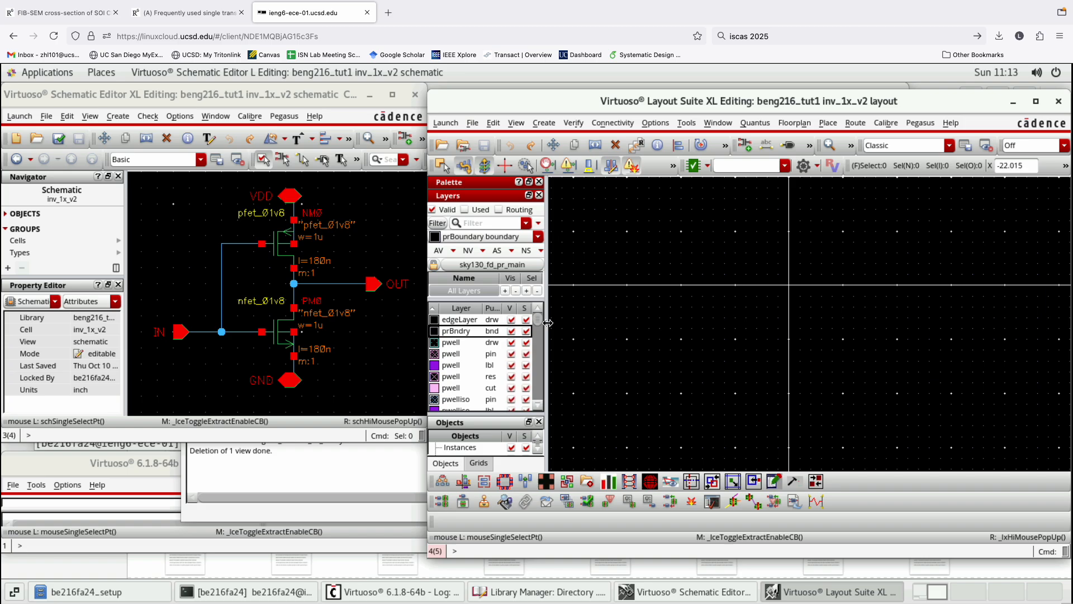
Filter the layer list to routing layers instead of used layers, and make poly drawing the active layer.
click(464, 210)
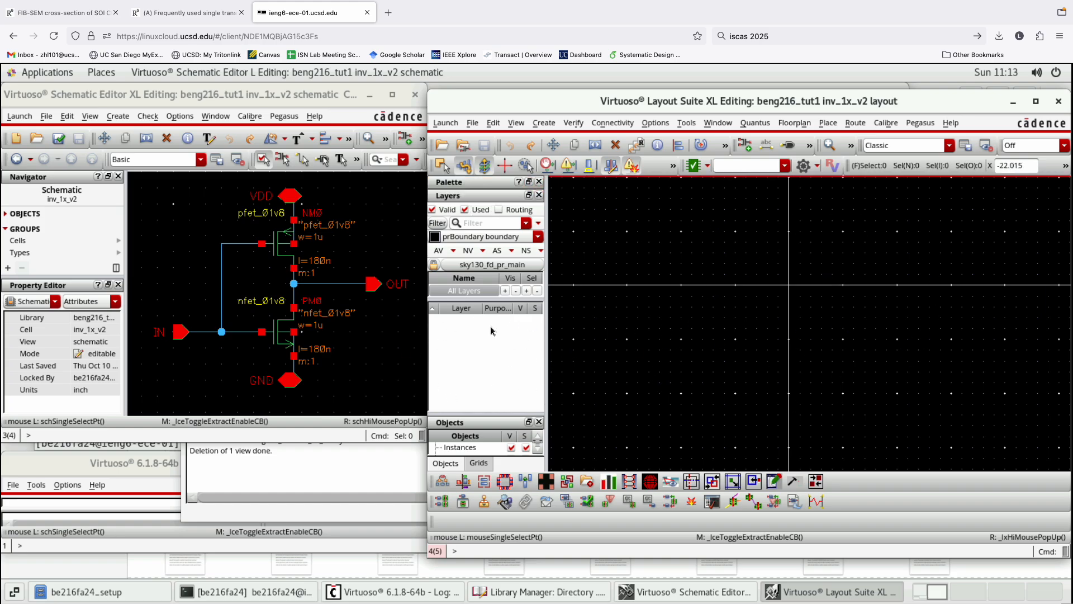
click(498, 209)
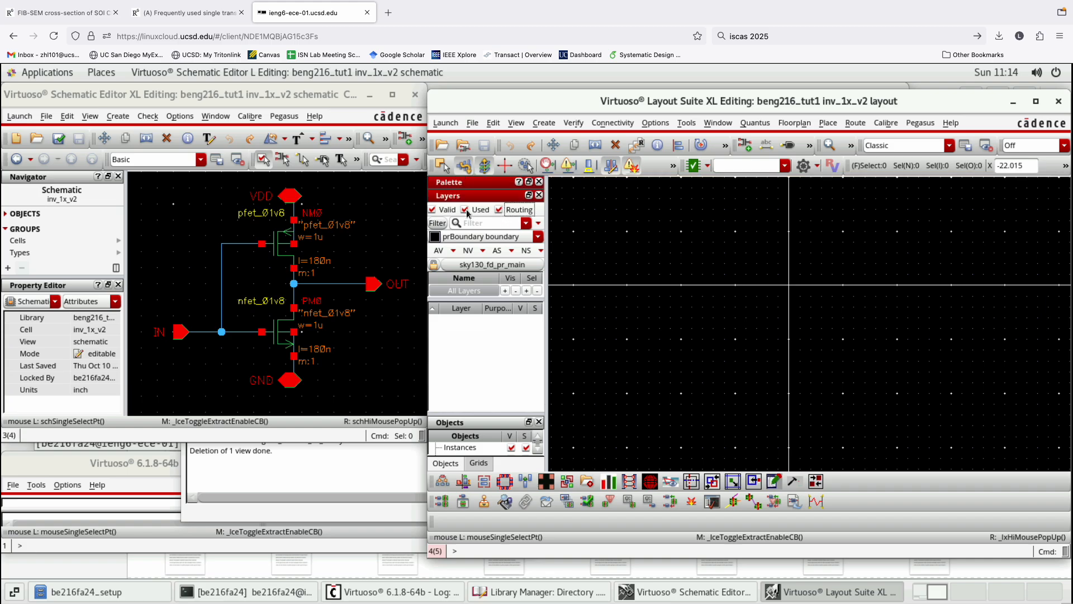
click(464, 209)
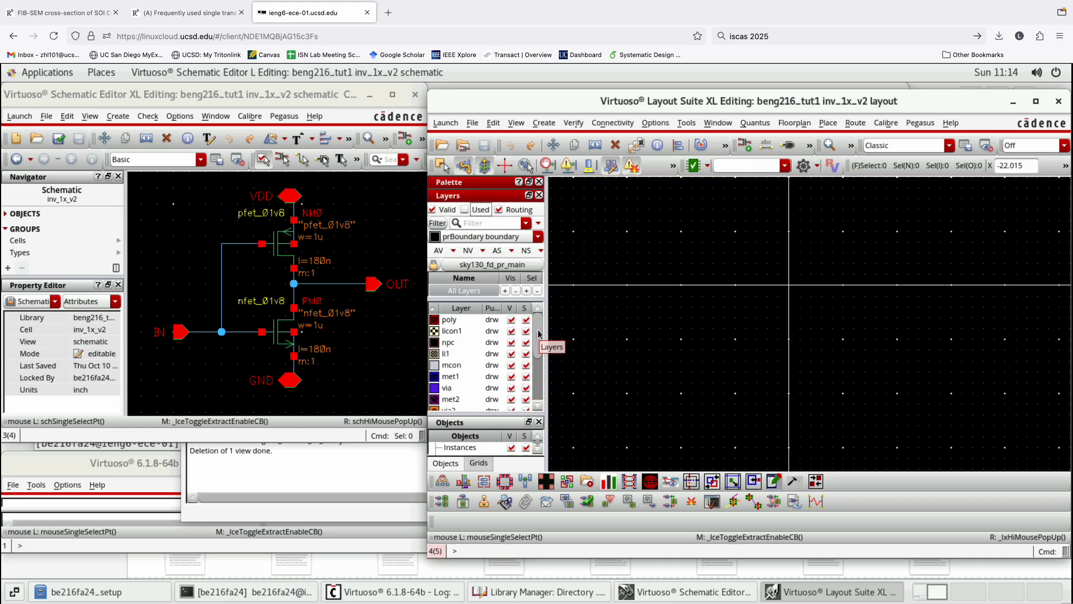
scroll(538, 334, down, 3)
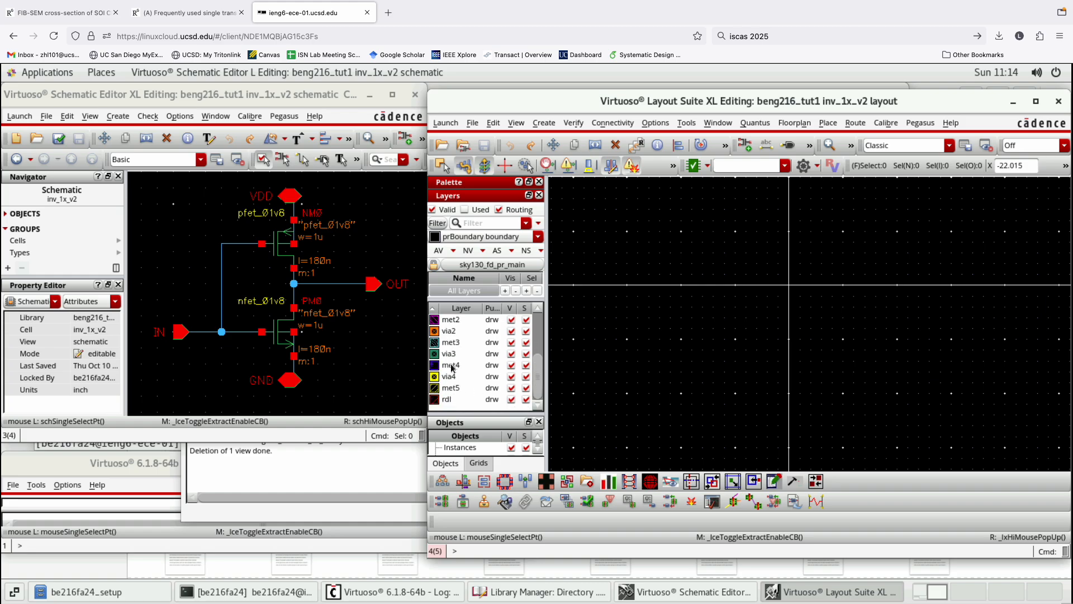
scroll(537, 358, up, 3)
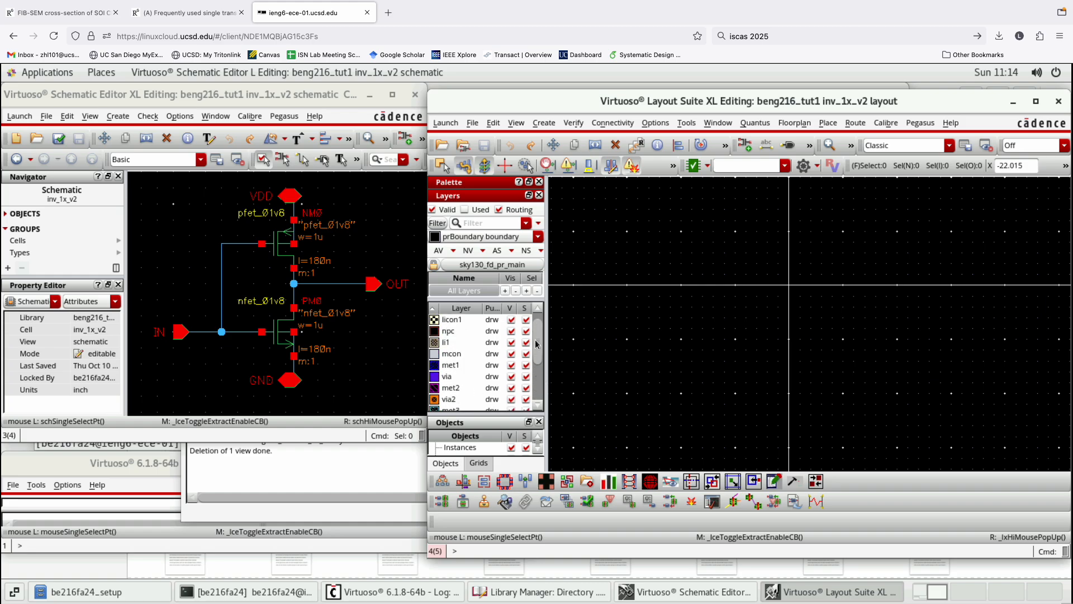
click(458, 376)
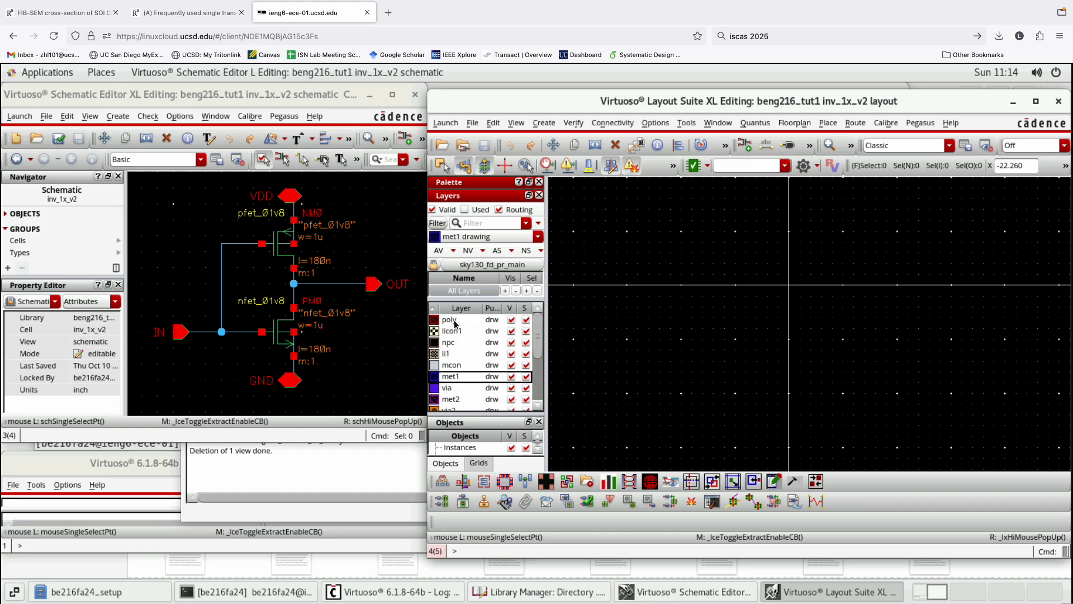
click(456, 323)
click(456, 343)
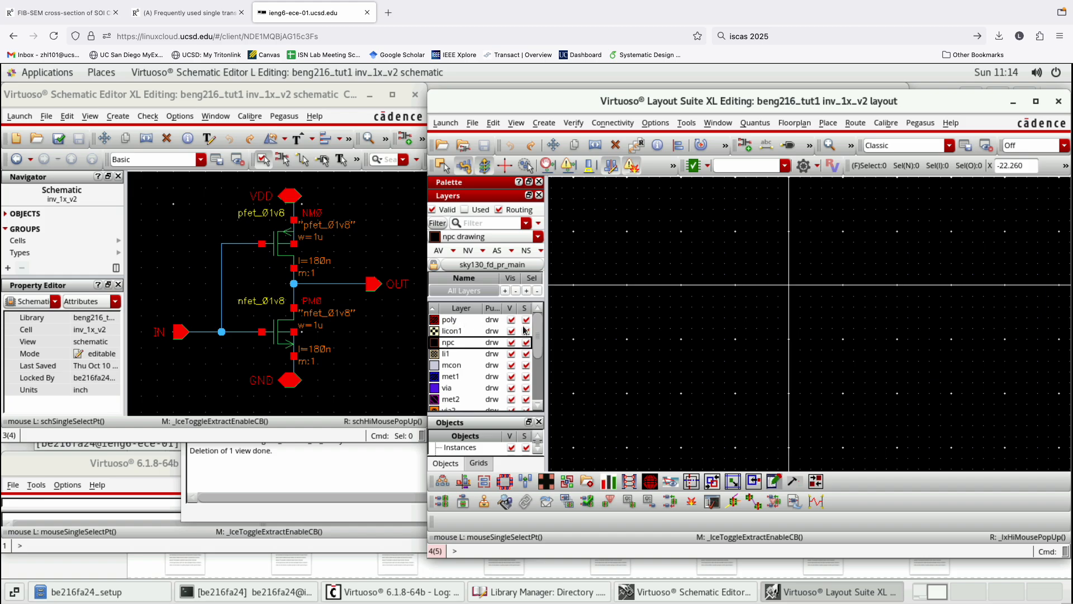
click(465, 321)
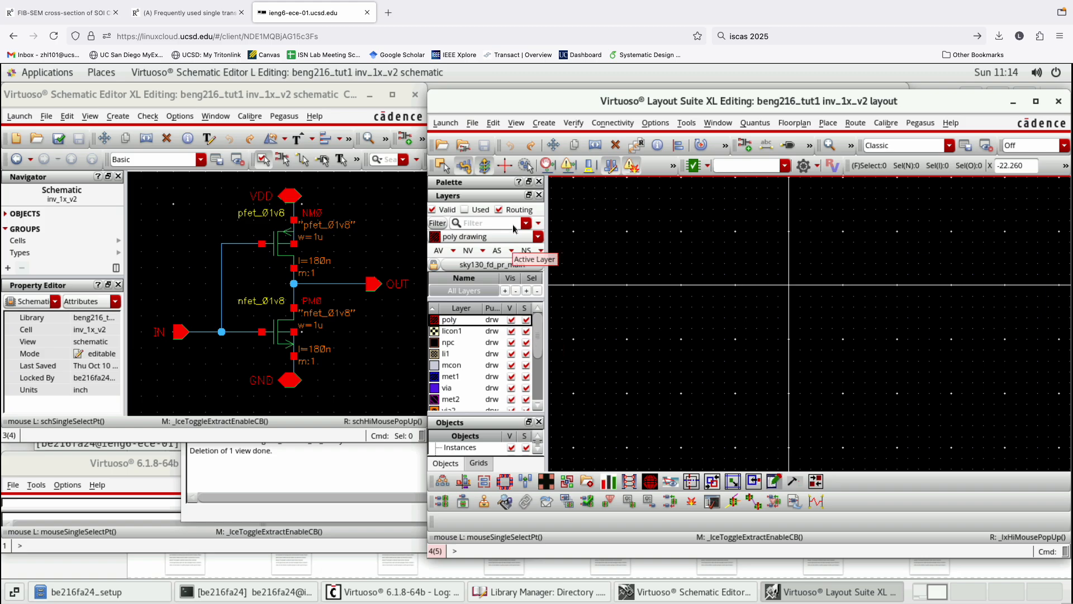
Restrict the layer list to used layers with the routing filter off, and check the nfet instance's properties in the schematic.
click(463, 211)
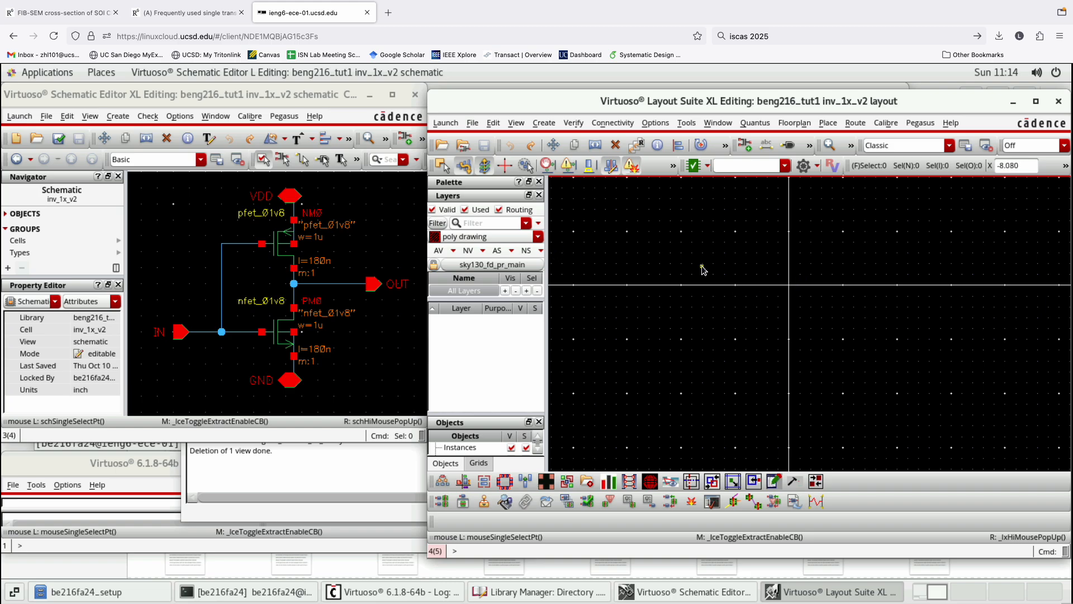
click(499, 209)
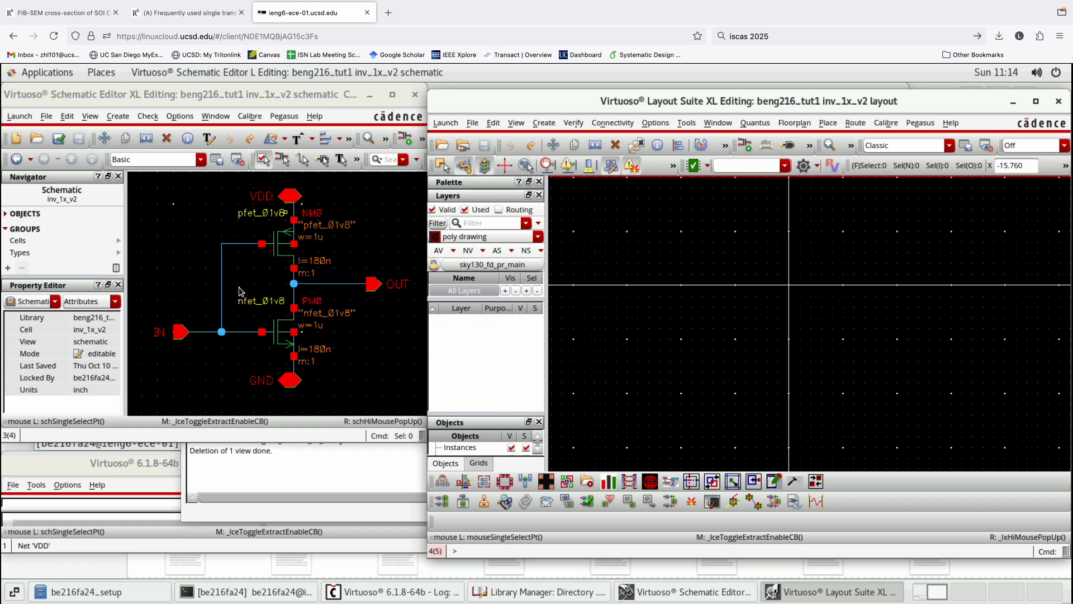
click(282, 336)
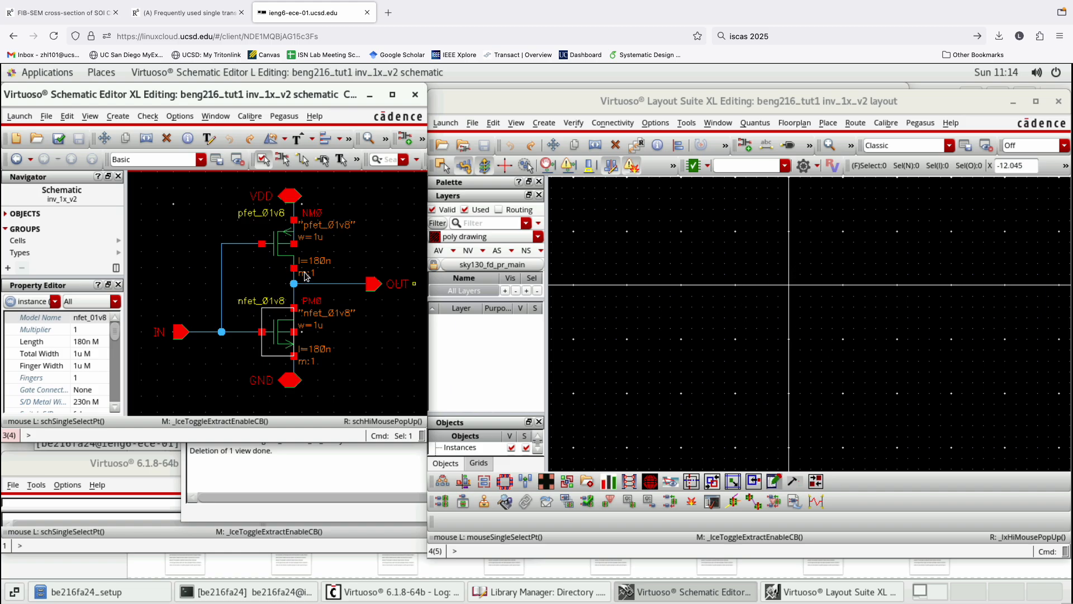
click(353, 237)
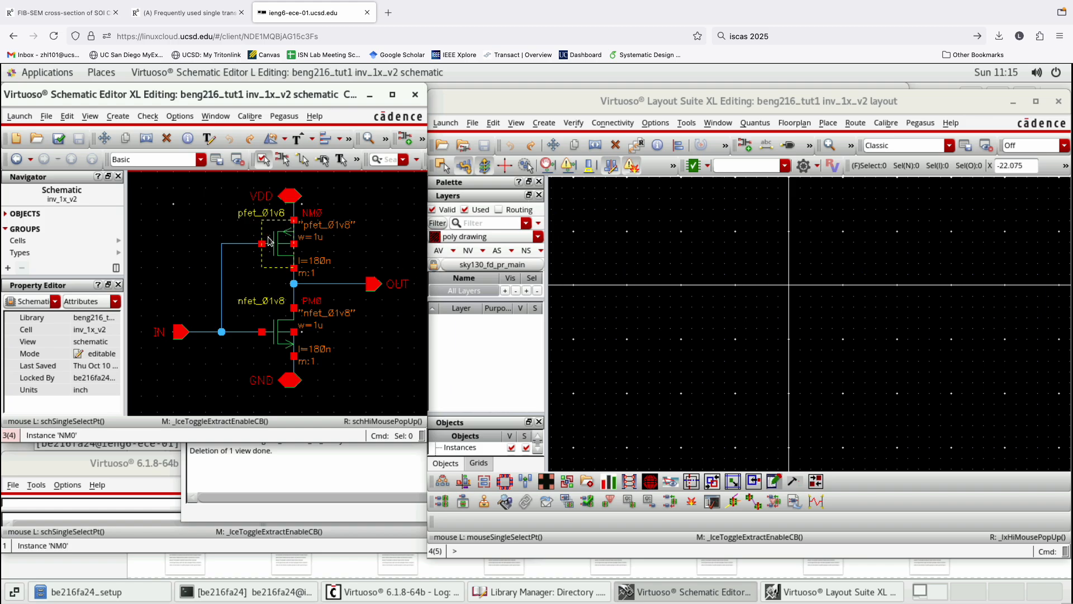
Select both the pfet_01v8 and nfet_01v8 in the schematic, generate them from source, and place the pair in the layout just above the origin.
click(284, 325)
click(284, 325)
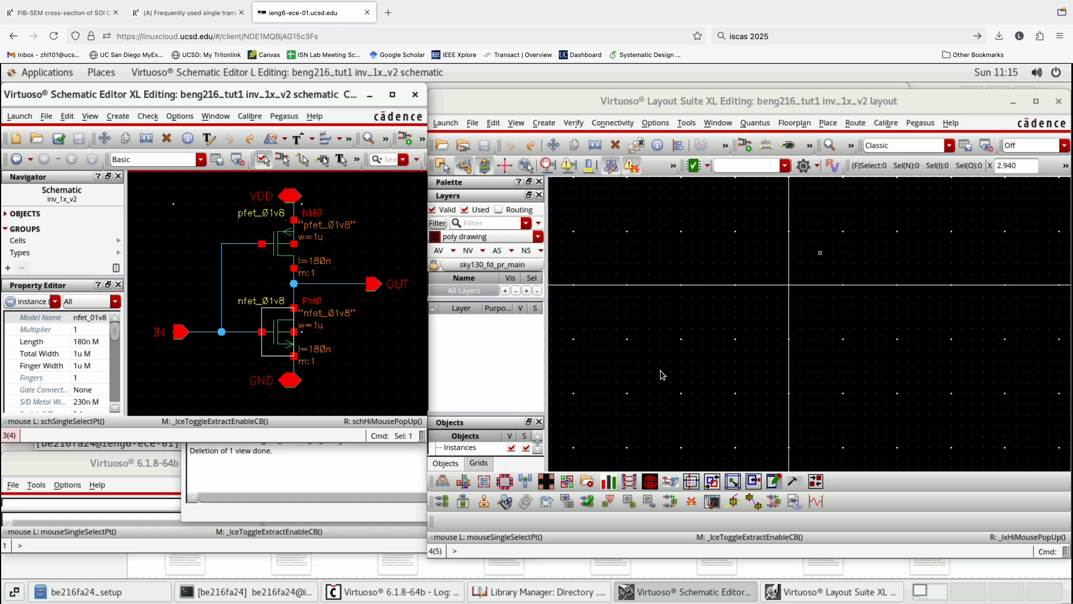
click(366, 239)
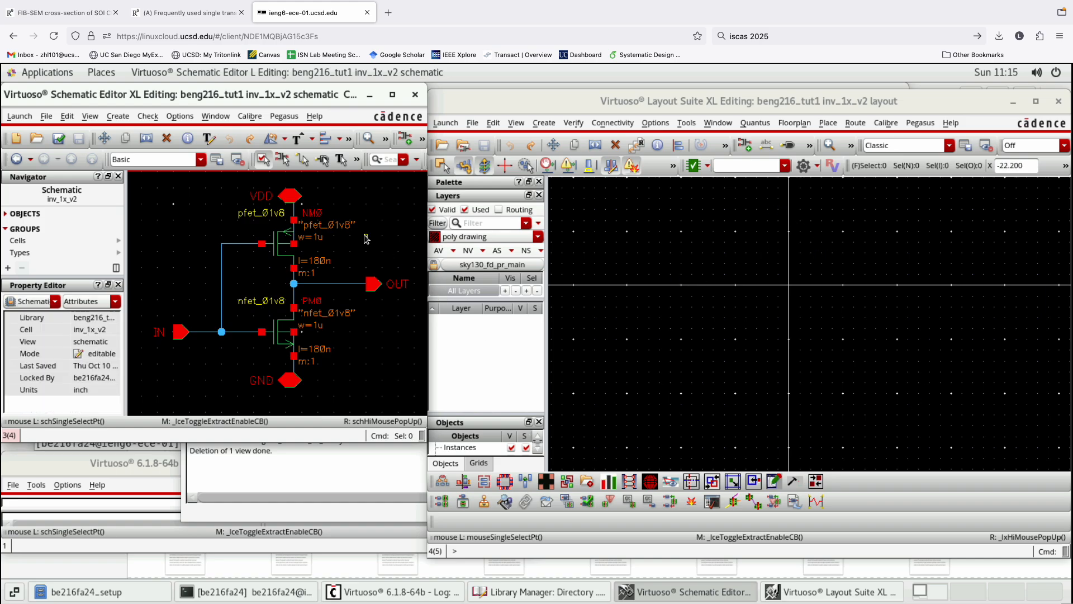
click(288, 247)
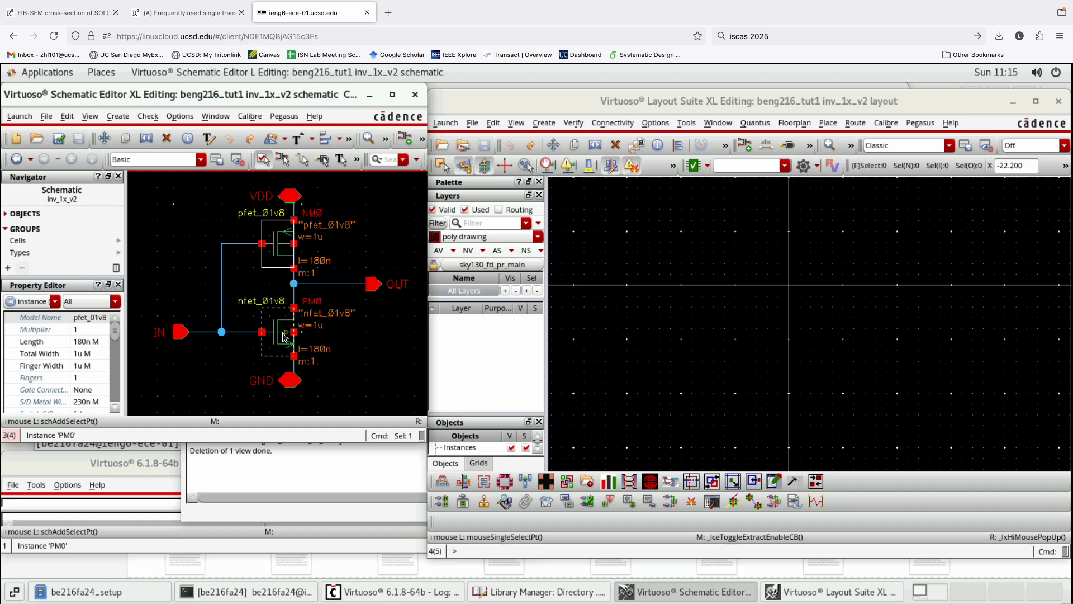
shift+click(286, 336)
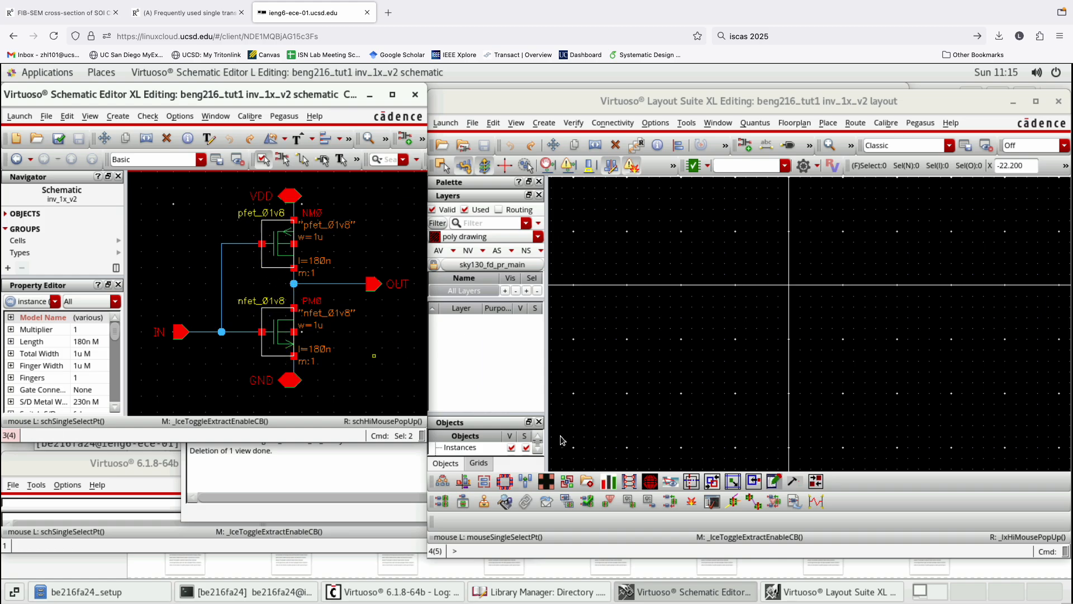
click(463, 504)
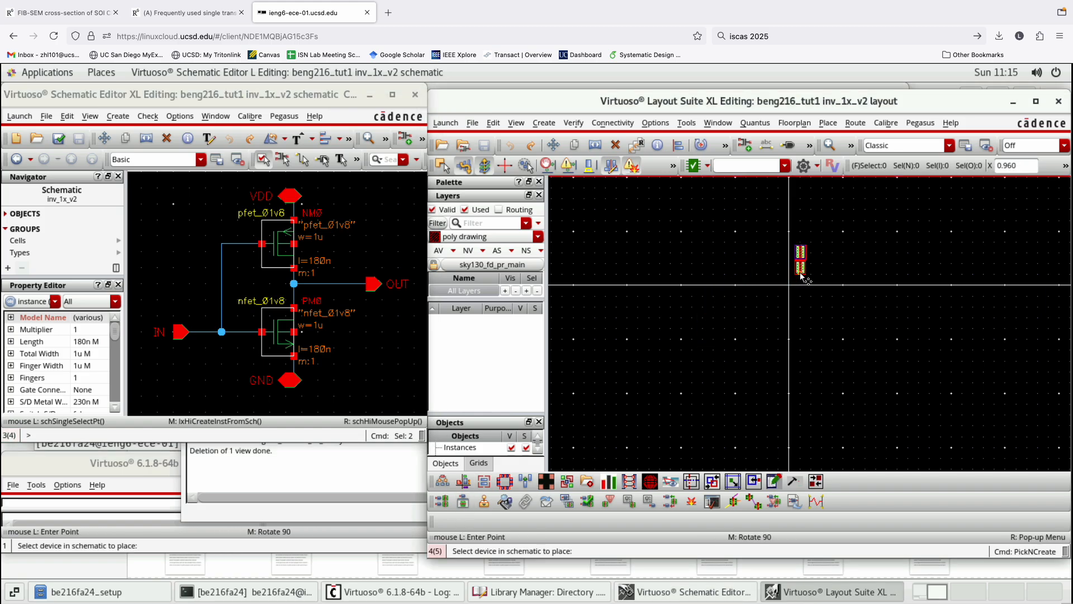
ctrl+scroll(803, 277, up, 1)
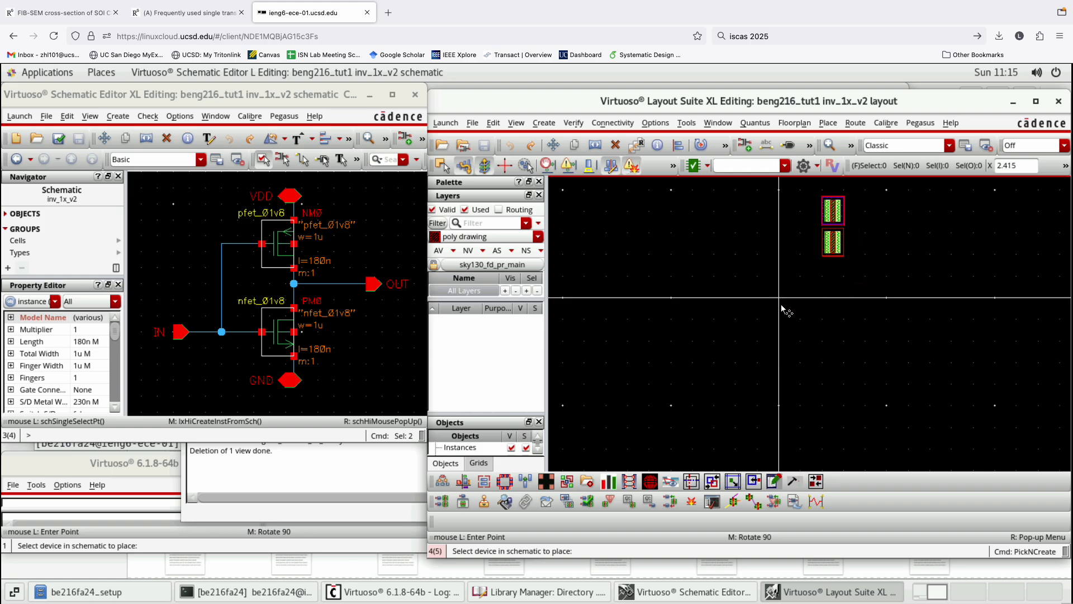
ctrl+scroll(809, 259, up, 1)
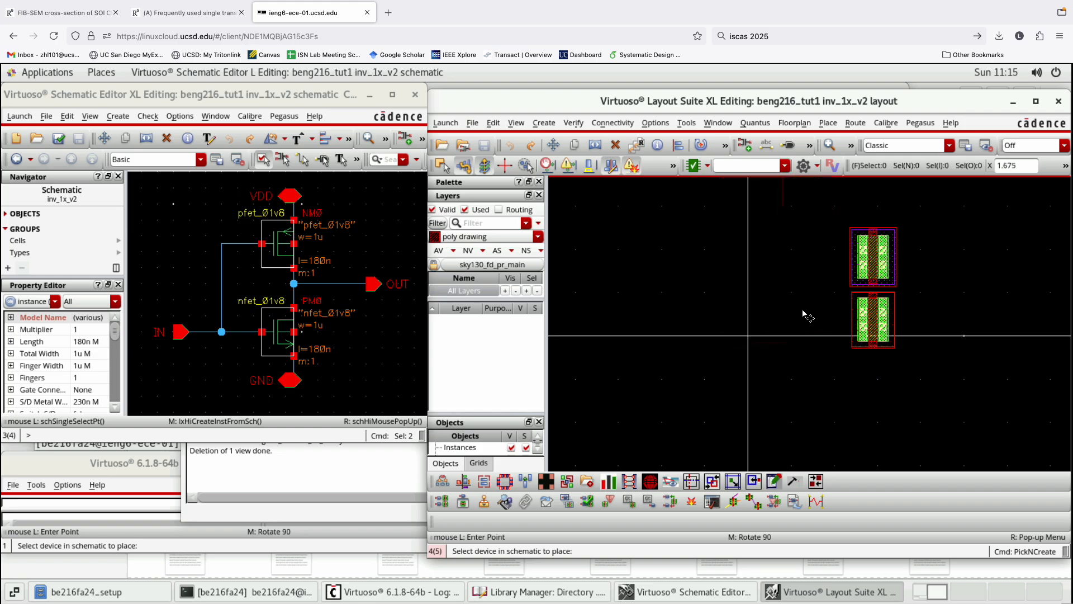
click(720, 291)
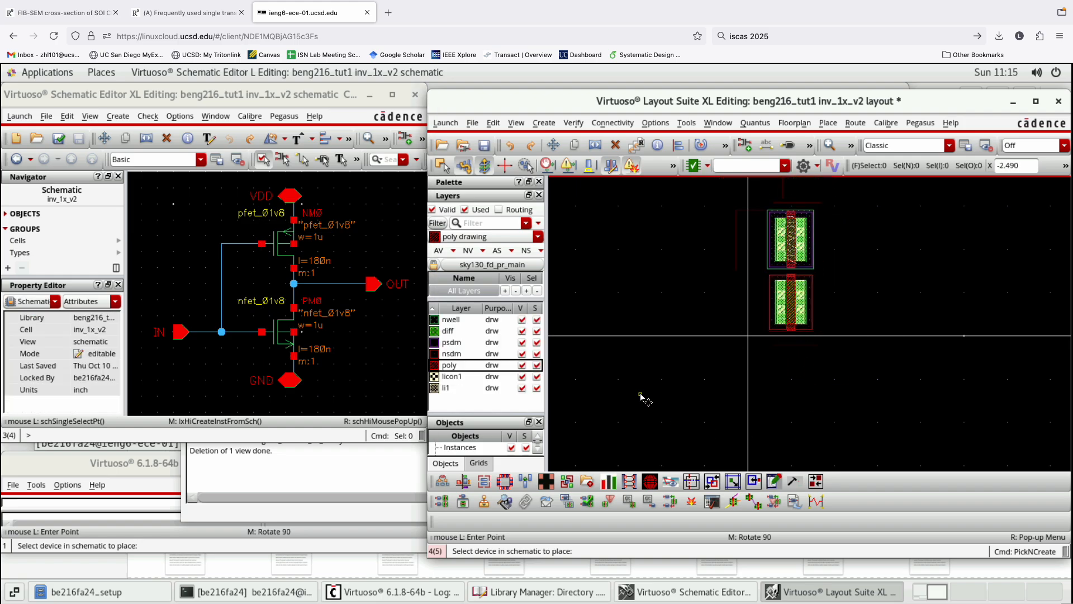
key(Escape)
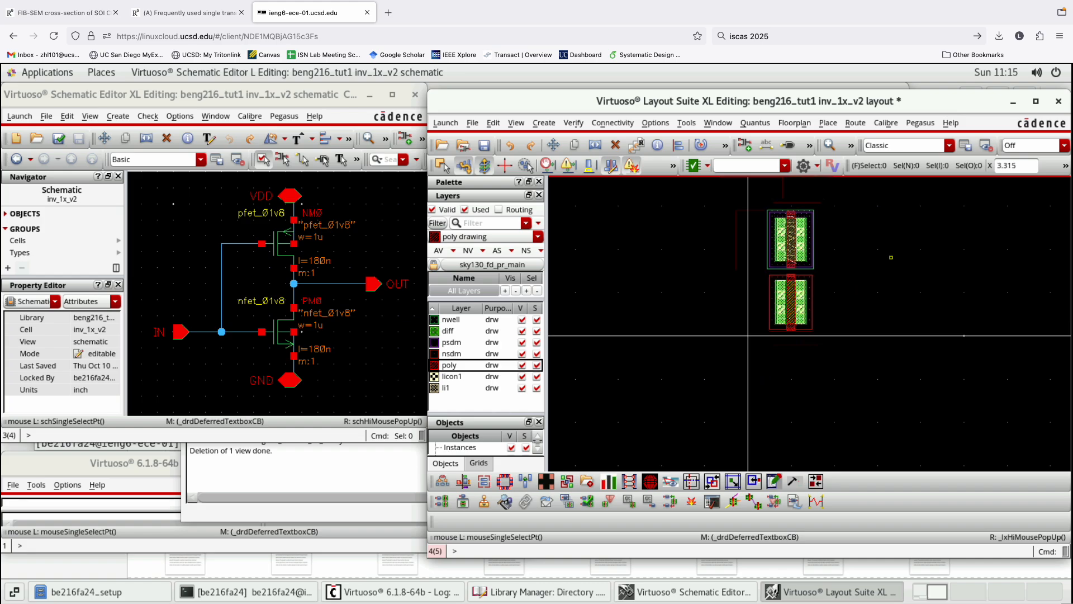
Examine the two placed transistors in the layout at several magnifications and with the whole design fitted to view.
key(f)
scroll(736, 326, down, 1)
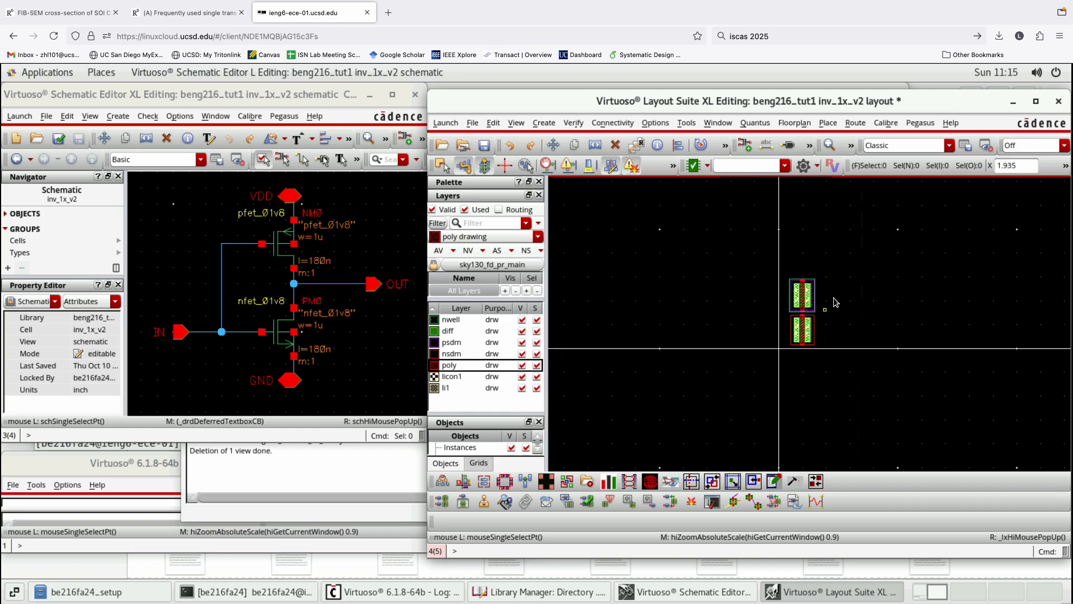
key(shift+z)
key(ctrl+z)
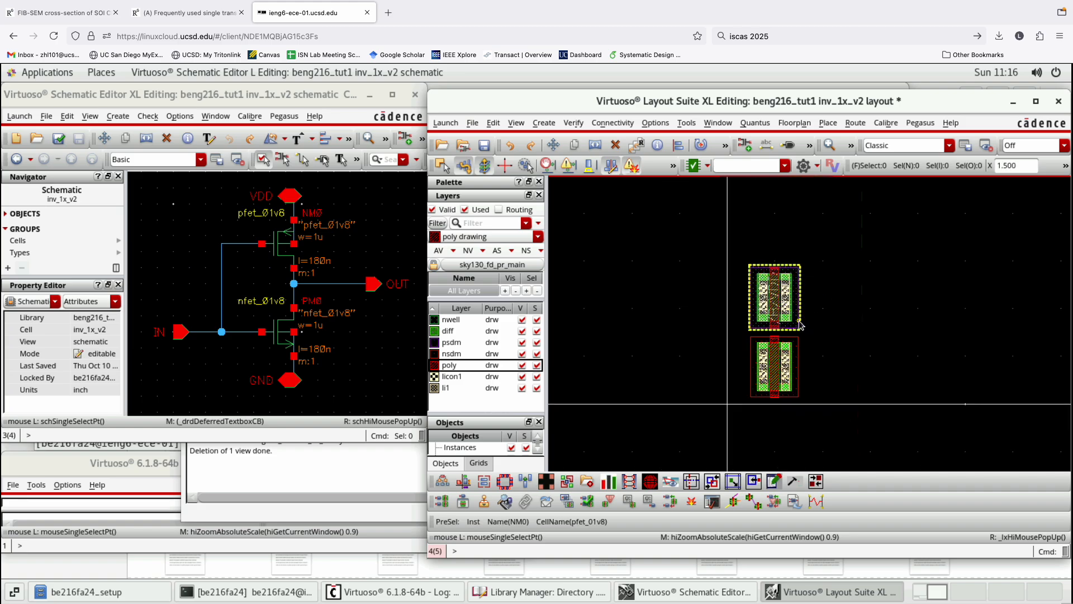
key(ctrl+z)
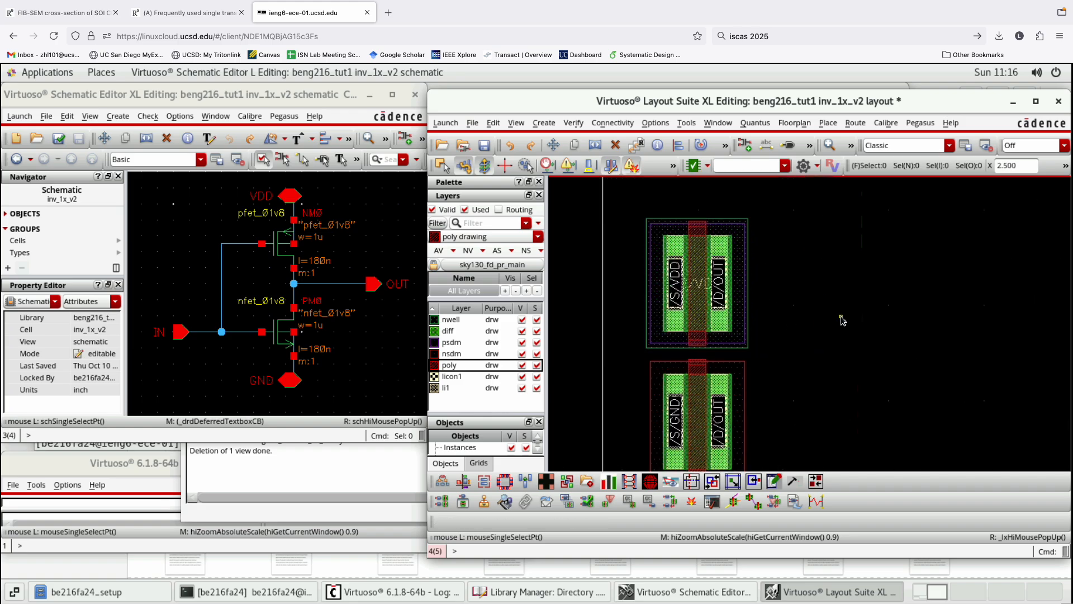
scroll(842, 318, down, 4)
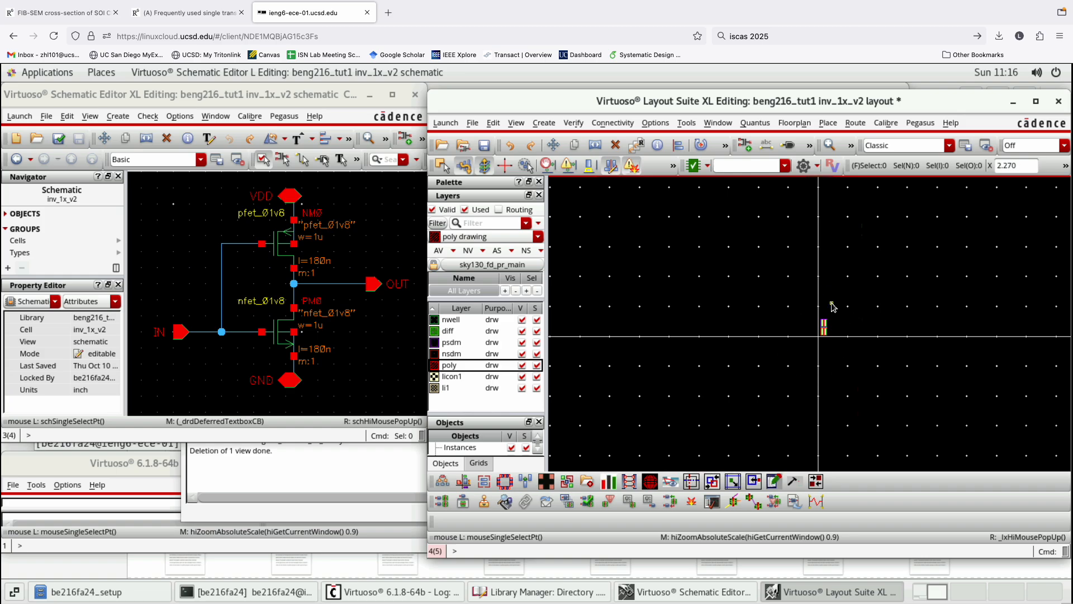
key(f)
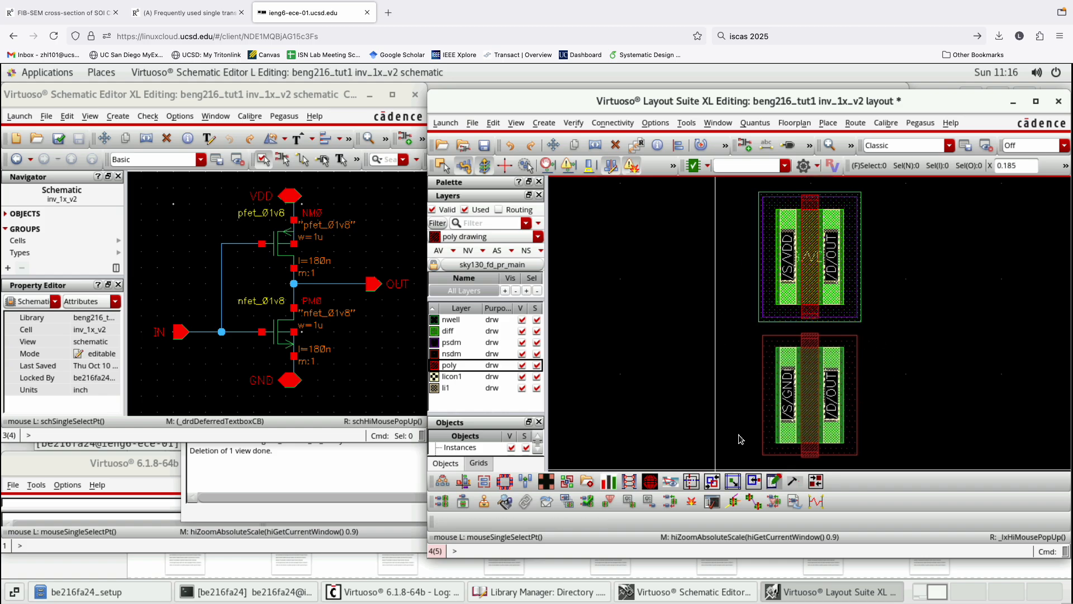
ctrl+scroll(736, 386, down, 5)
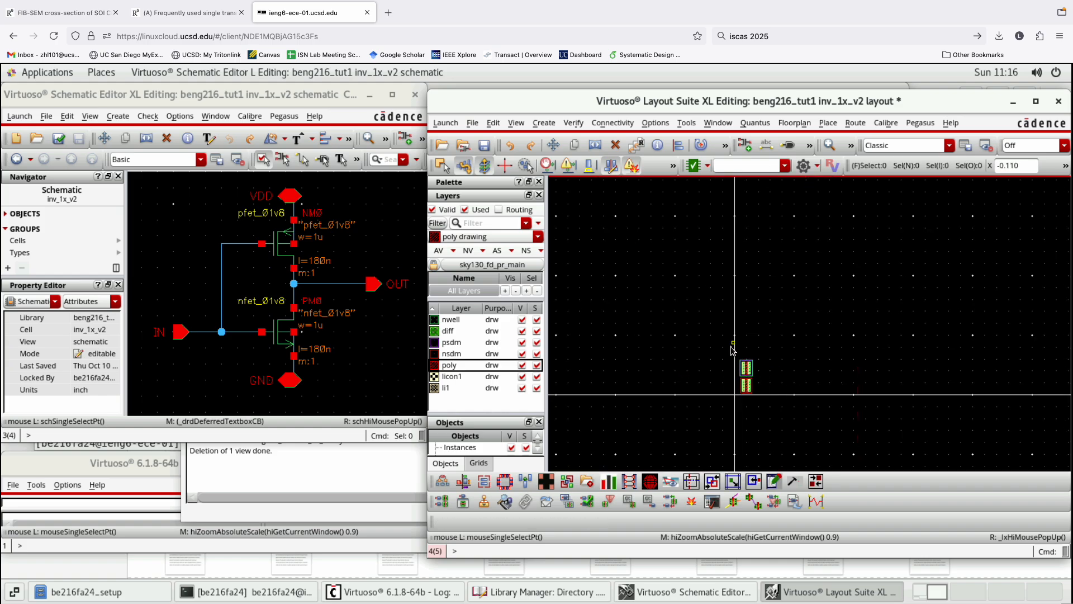
Move the pfet instance horizontally far away from the nfet, keeping its height in the layout.
click(746, 370)
key(m)
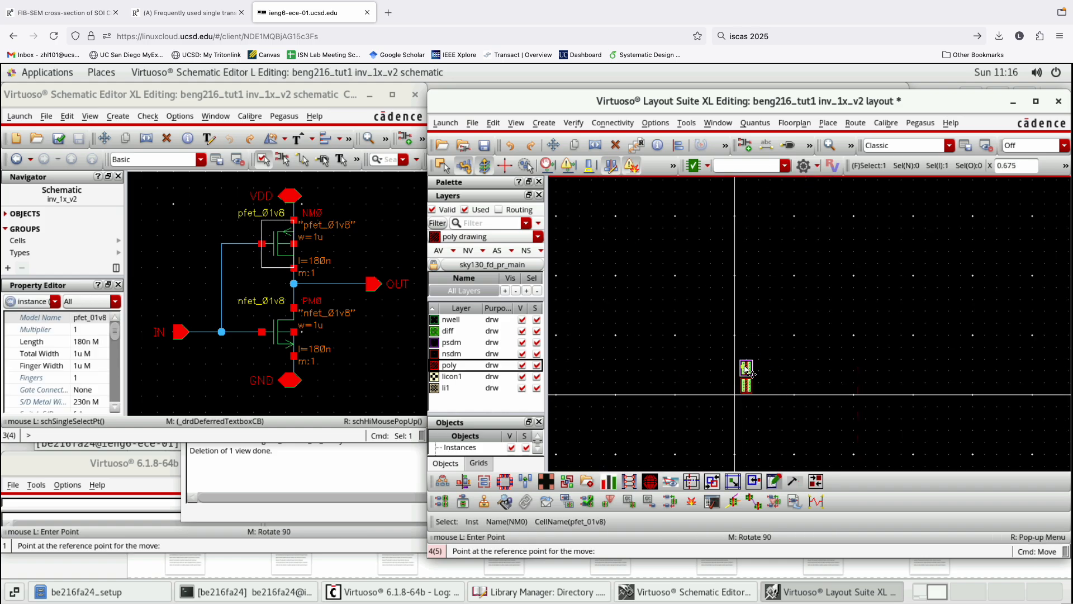
click(749, 372)
click(1010, 371)
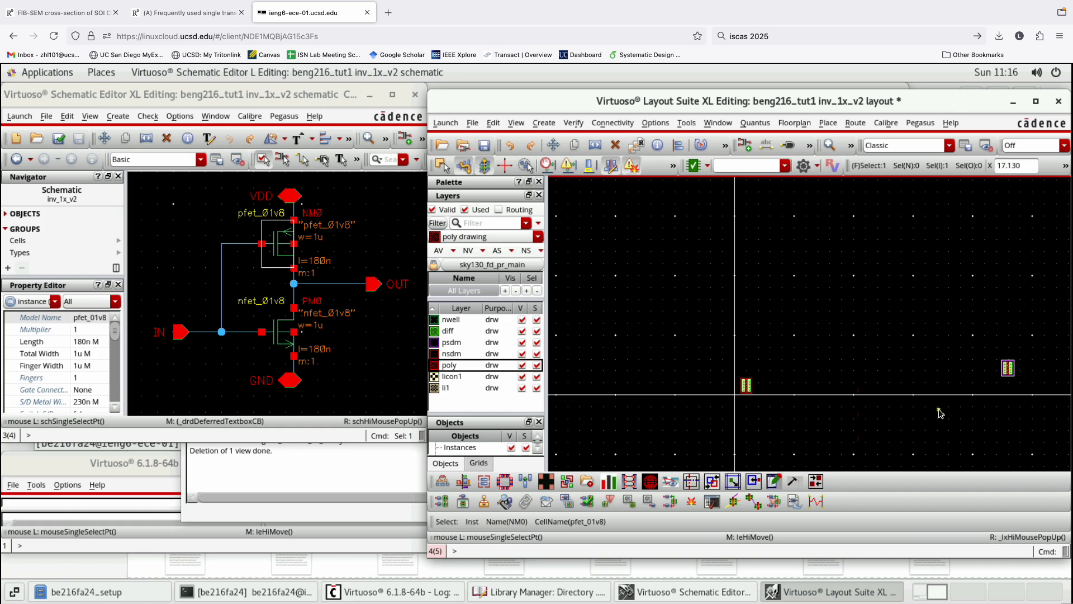
Move the pfet instance back directly above the nfet so the two gates line up.
ctrl+scroll(955, 466, up, 3)
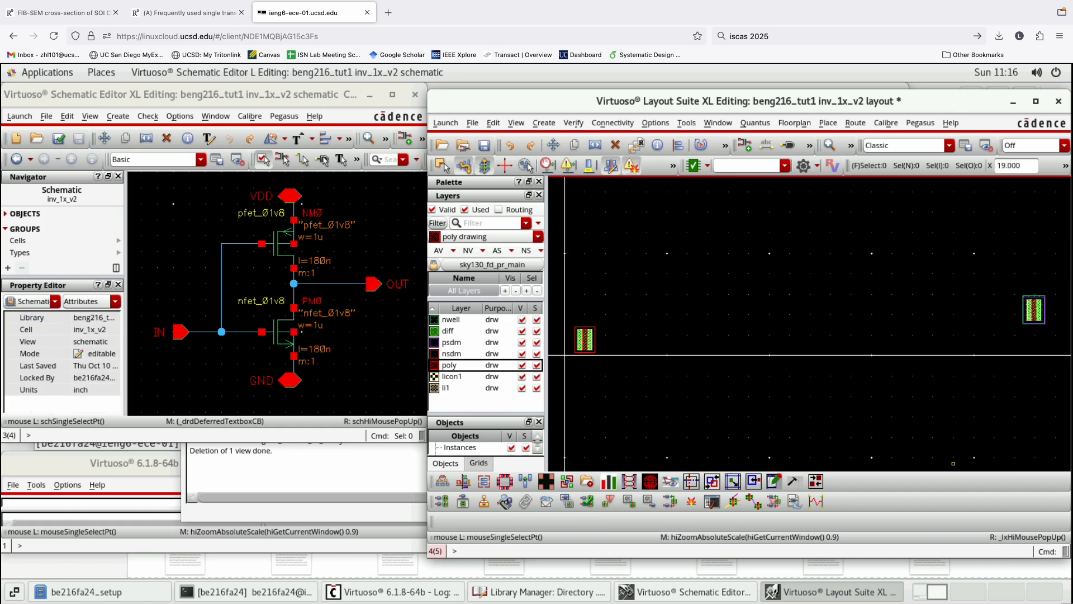
click(1038, 317)
key(m)
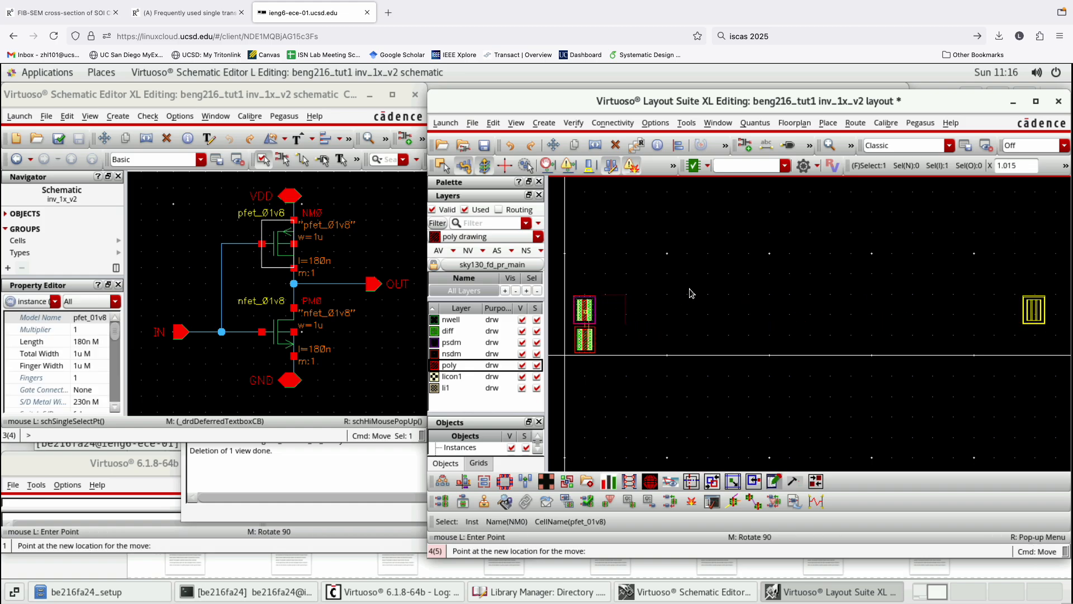
click(692, 293)
key(f)
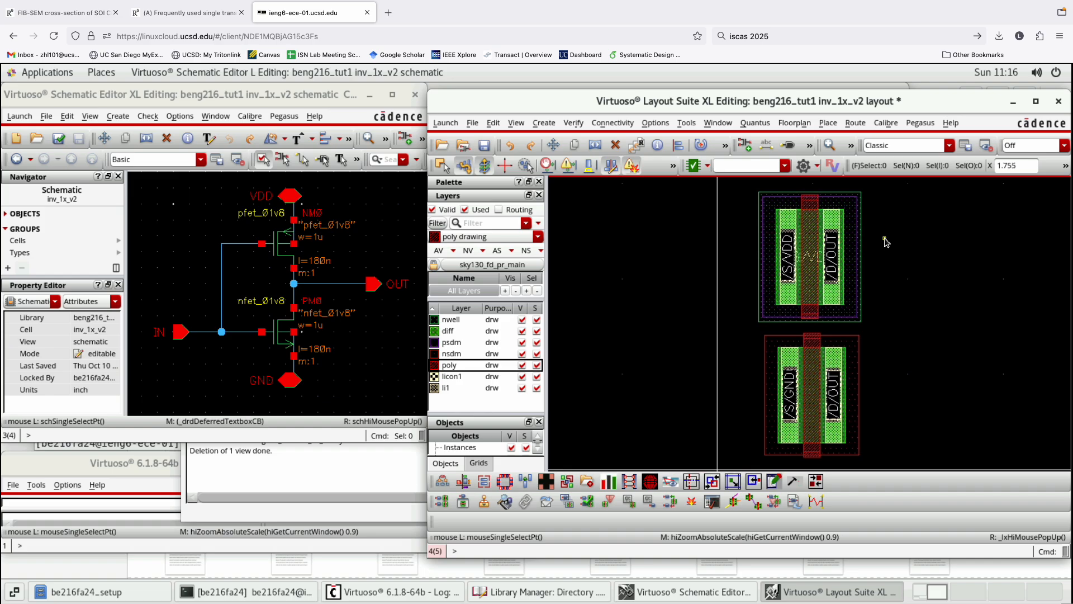
Cross-check the layout transistors against the schematic and compare the pfet's source, drain and body net labels with the drawn nets.
click(855, 218)
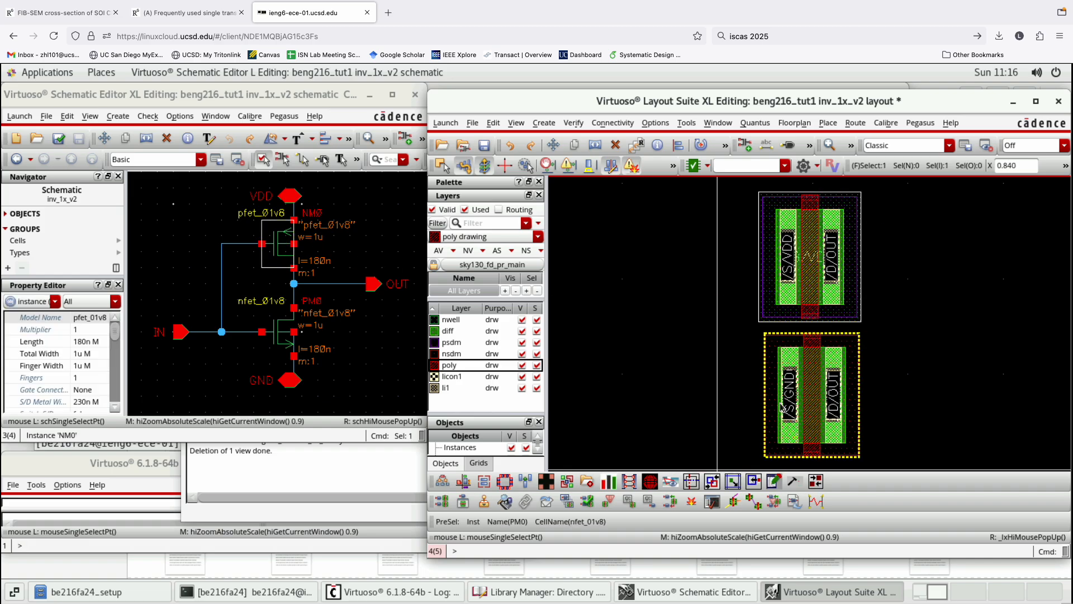
click(854, 404)
click(833, 252)
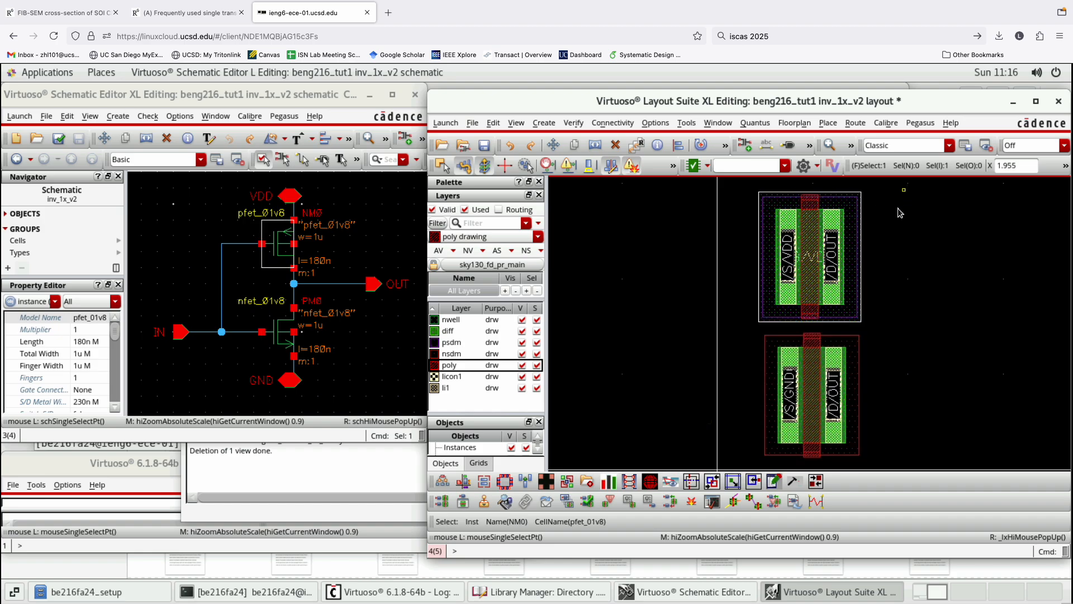
ctrl+scroll(880, 223, up, 1)
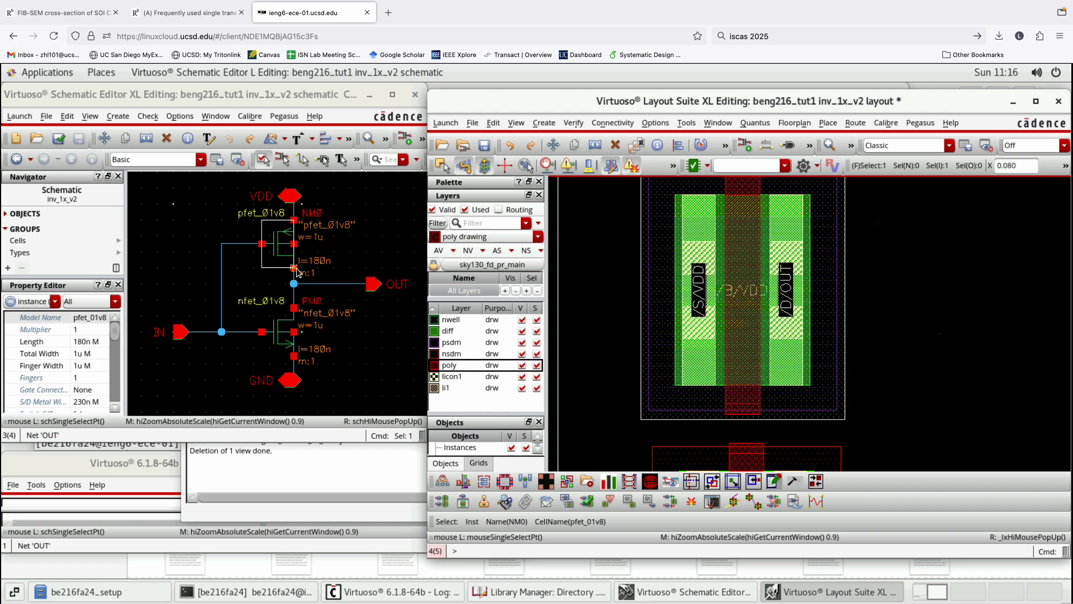
click(364, 257)
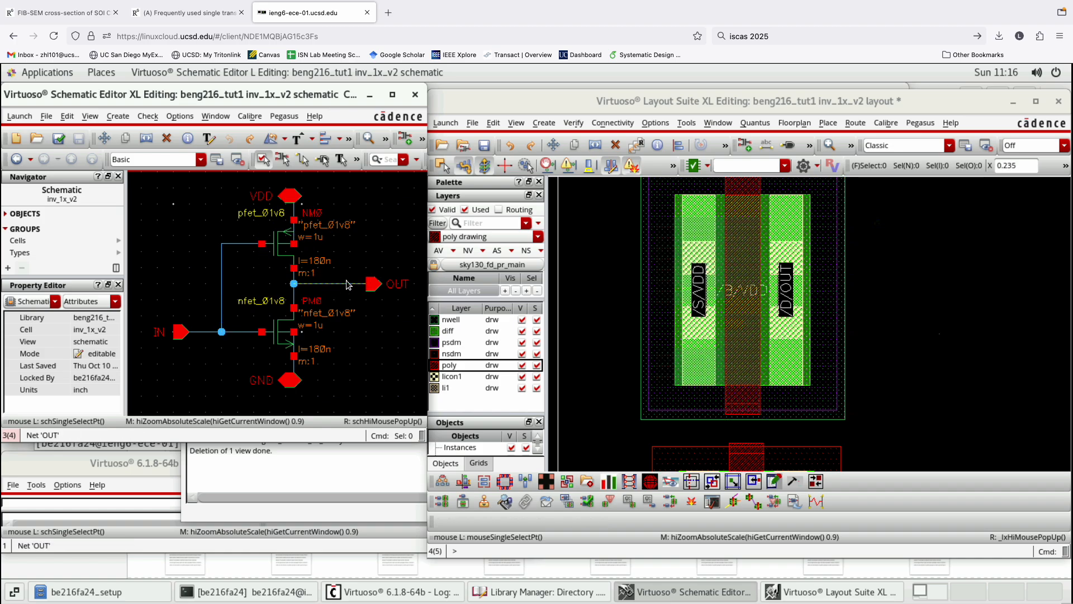
click(909, 270)
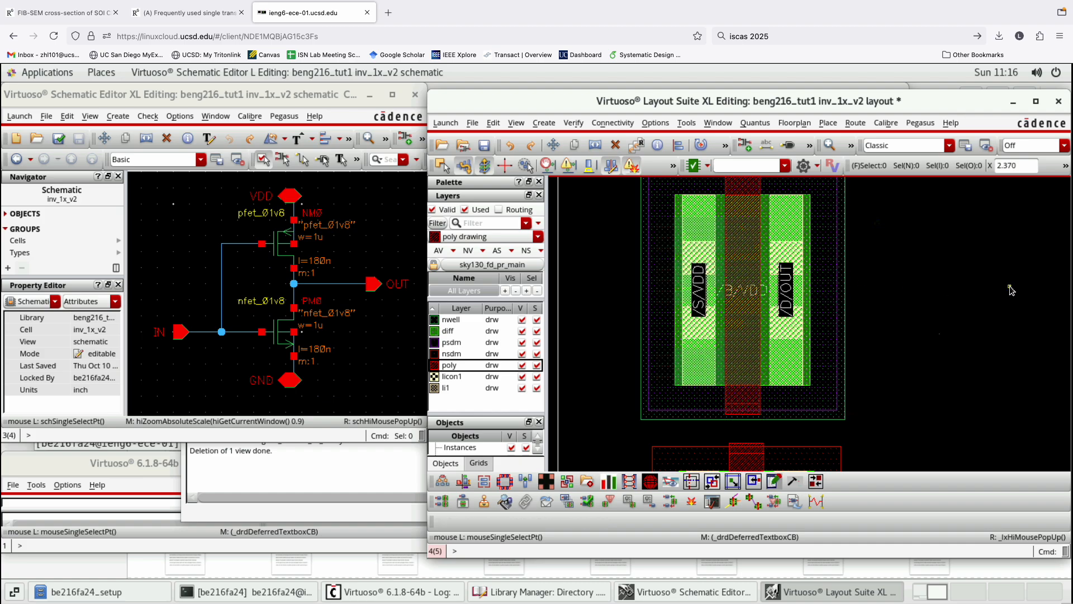
Inspect the nfet instance in the layout, its source and drain labels, and the gap between it and the pfet.
key(f)
click(882, 440)
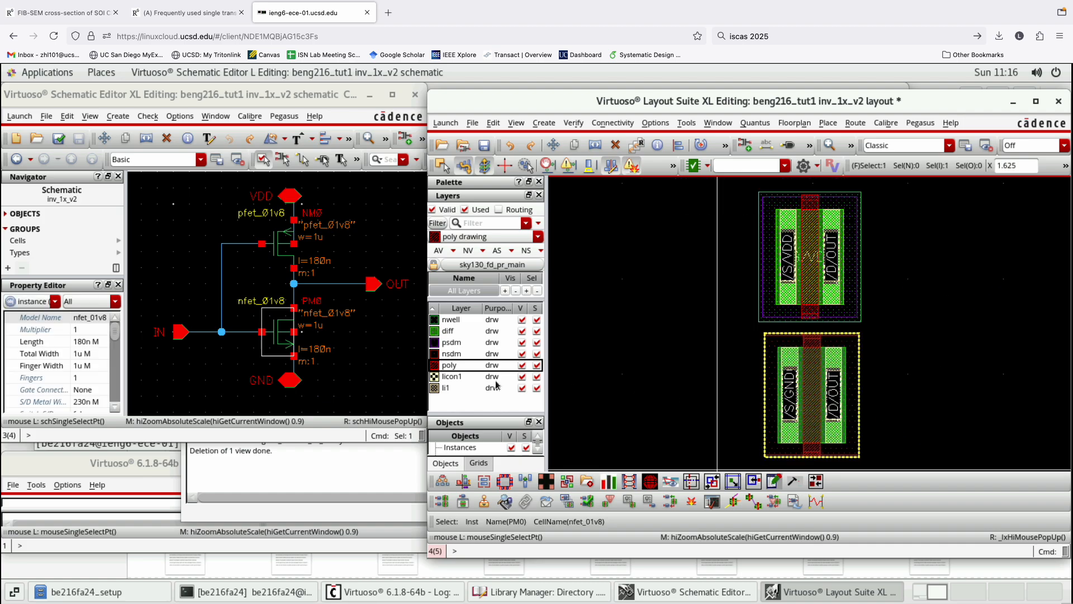
click(947, 383)
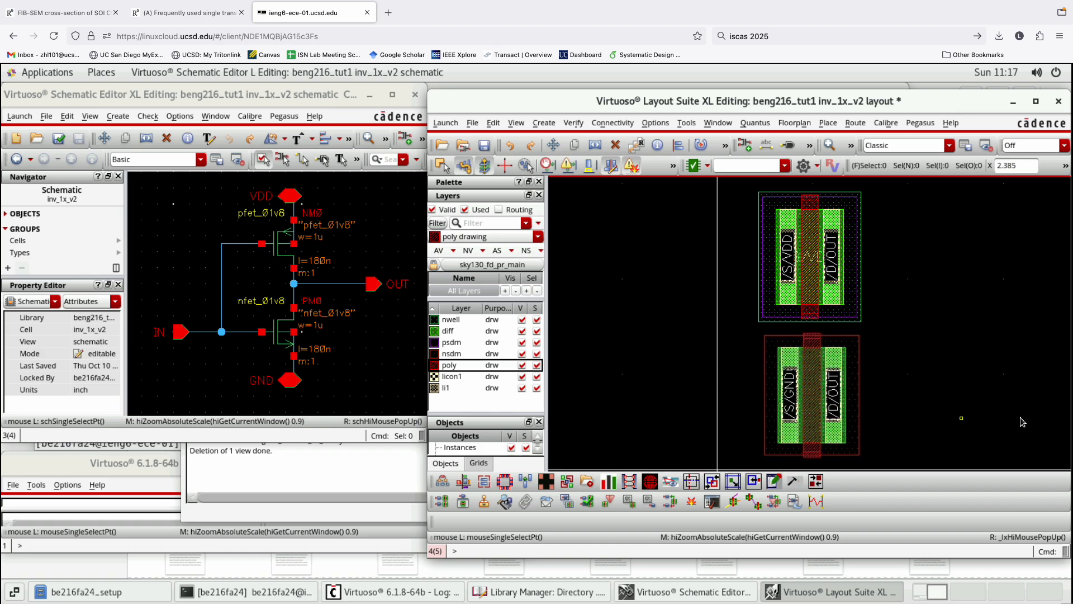
ctrl+scroll(1021, 417, up, 3)
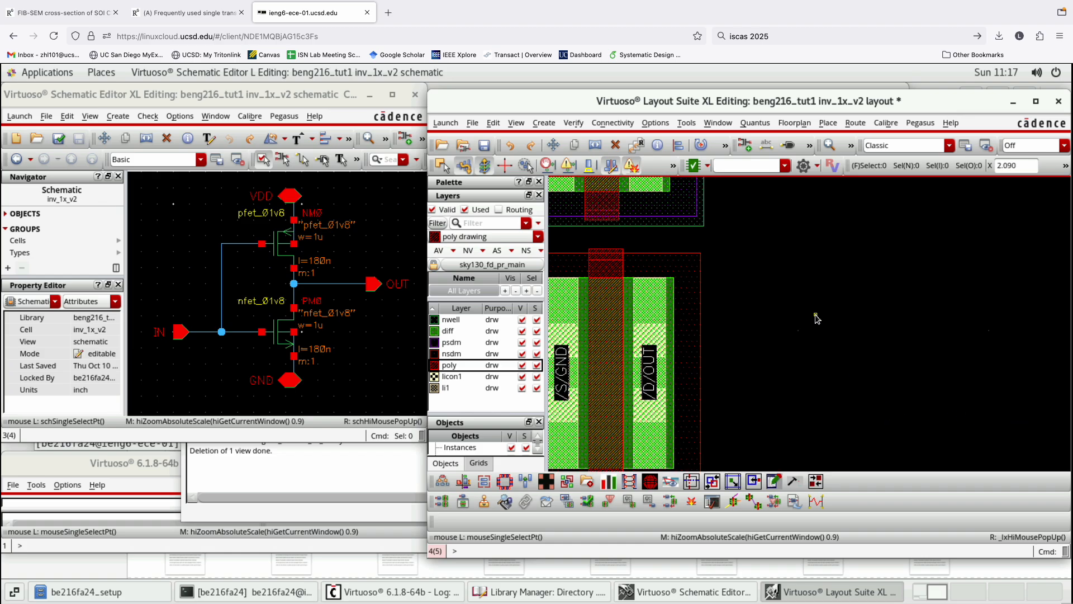
ctrl+scroll(808, 344, down, 3)
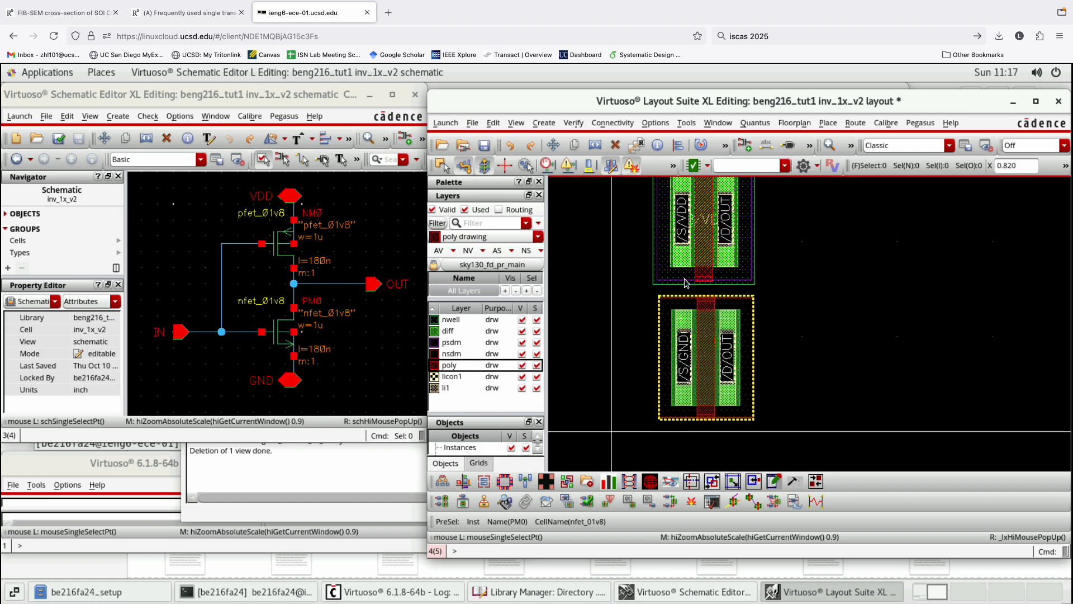
ctrl+scroll(819, 398, down, 3)
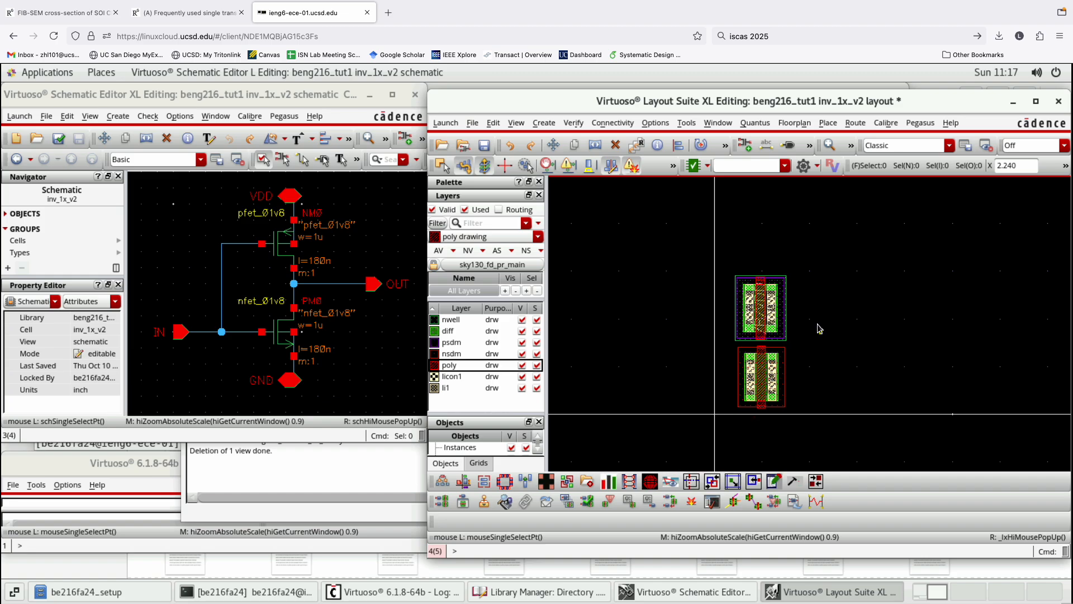
Set the gate connection of the pfet layout instance to Both and apply it.
click(765, 296)
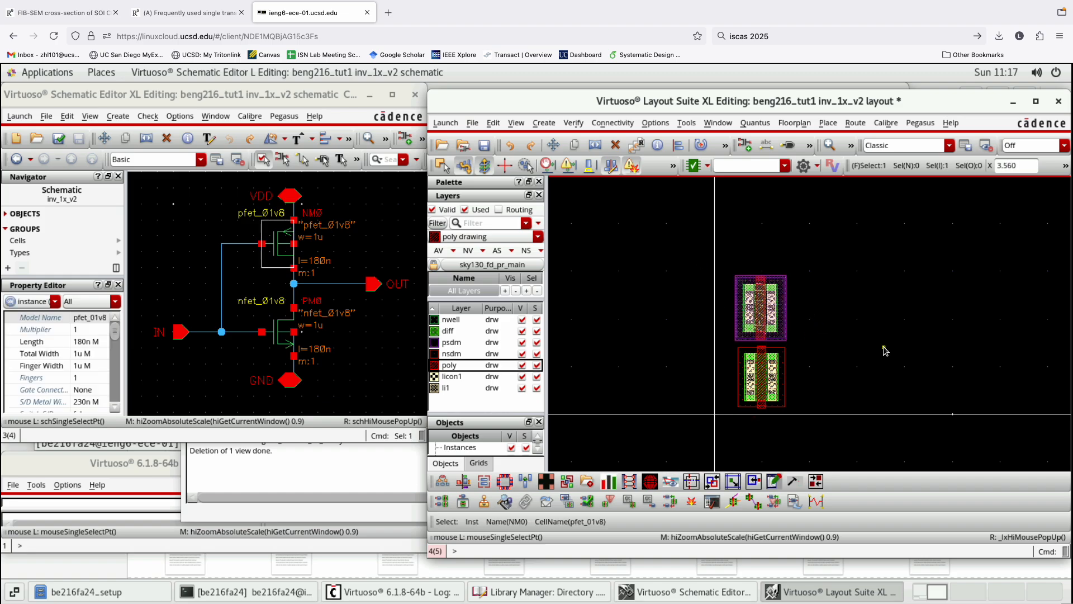
key(q)
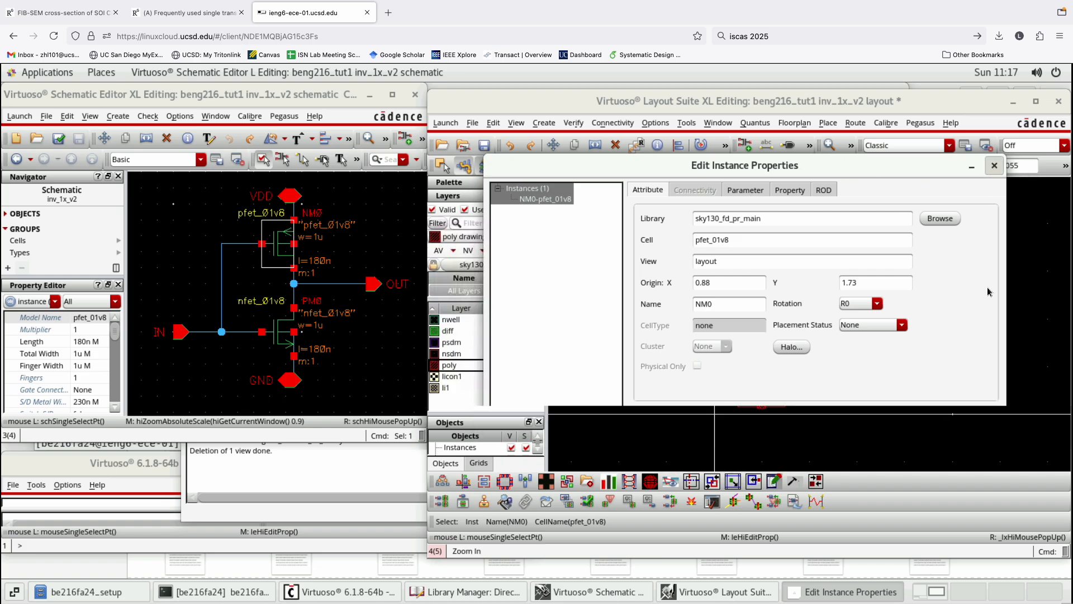
click(994, 165)
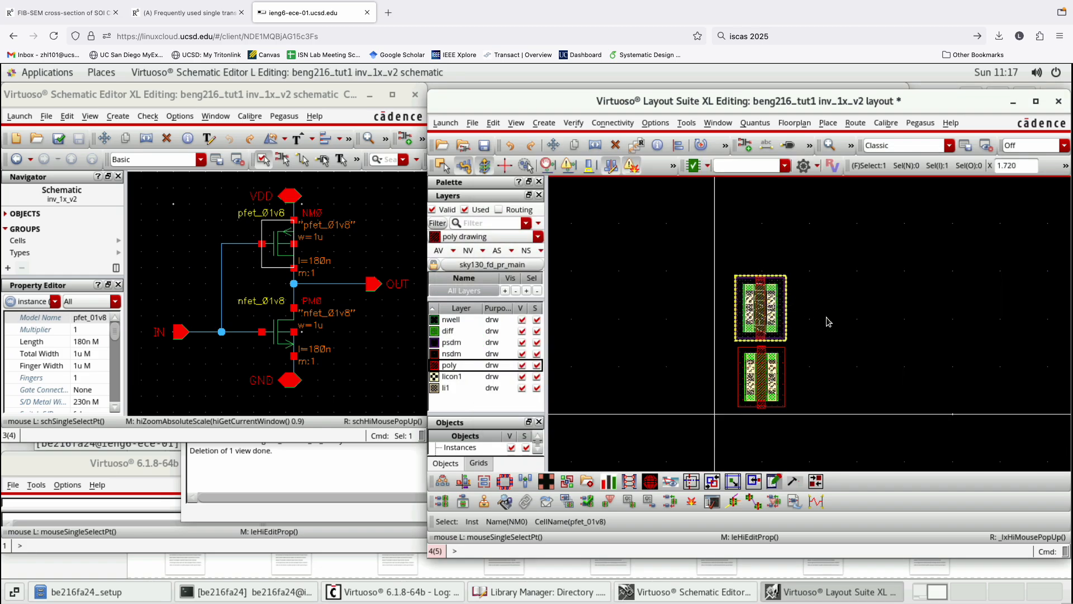
key(q)
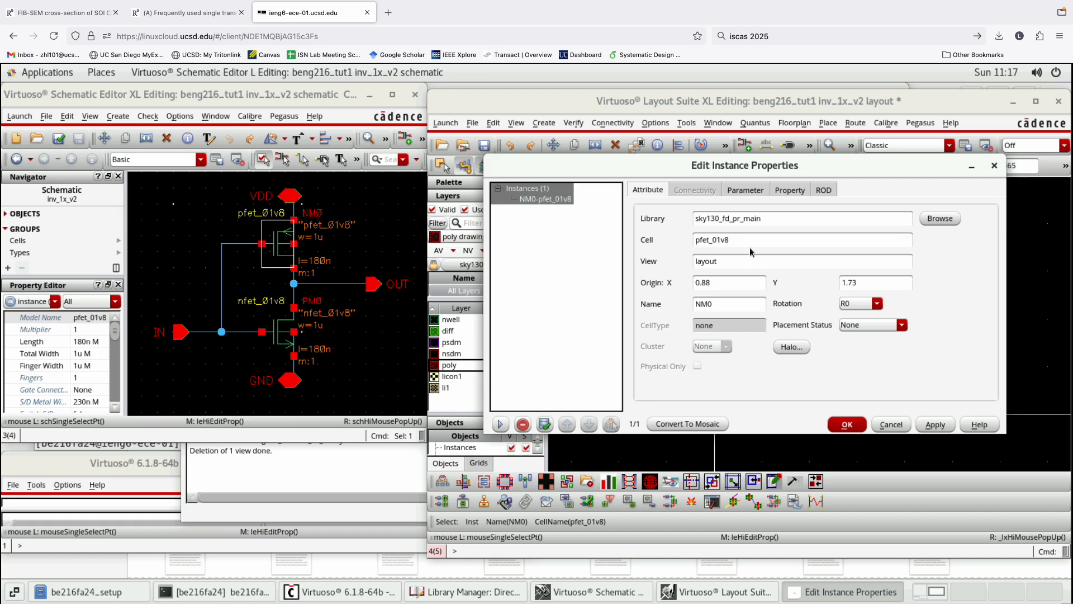
click(745, 191)
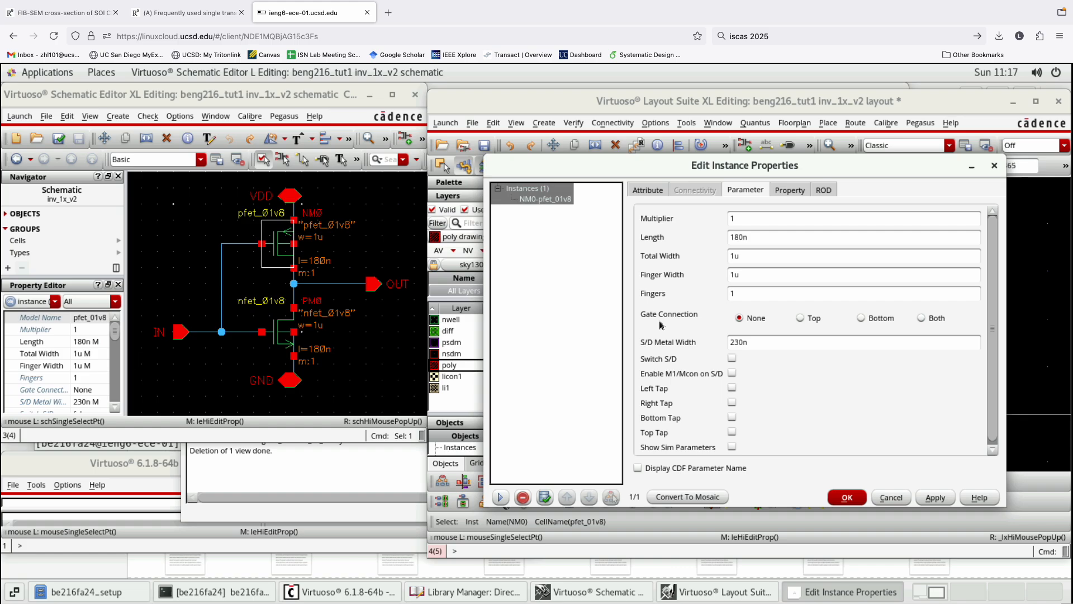
drag(778, 174, 396, 128)
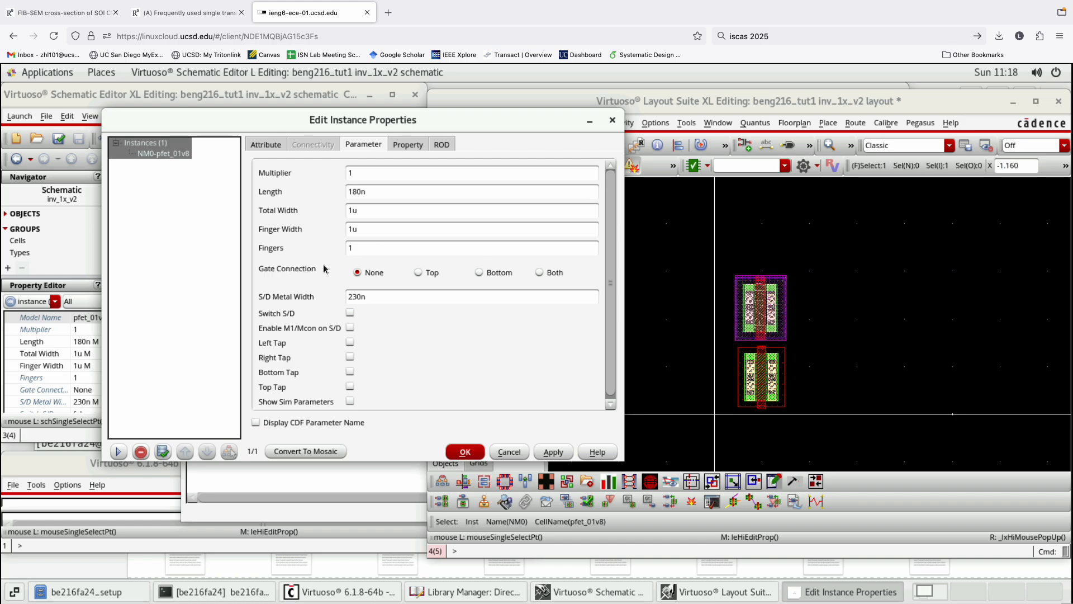
click(540, 272)
click(553, 452)
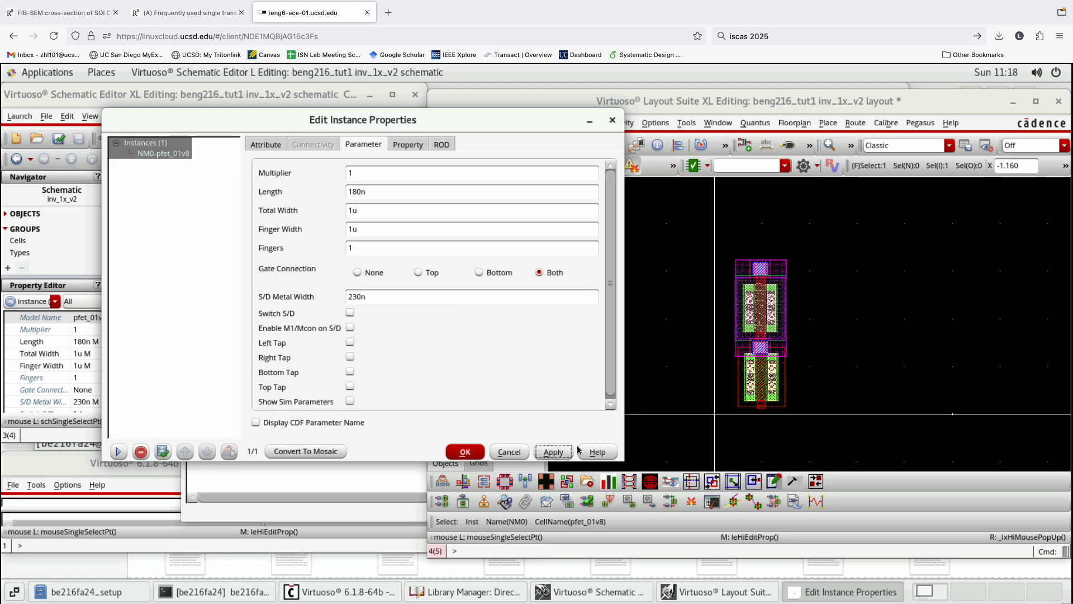
ctrl+scroll(764, 261, up, 2)
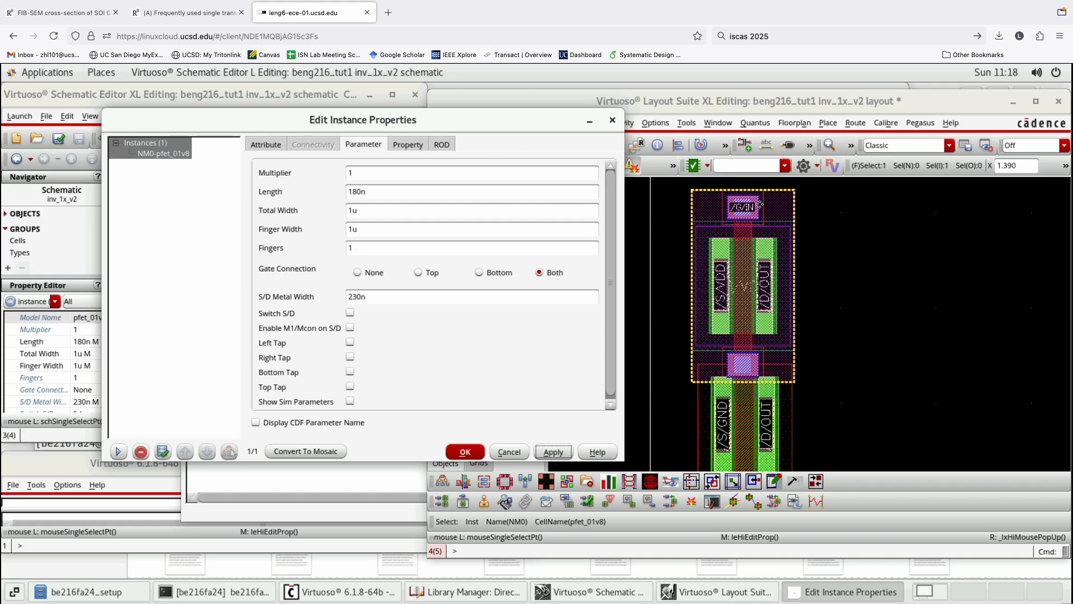
Enable M1/Mcon on S/D for the pfet instance and apply the change.
drag(509, 147, 827, 263)
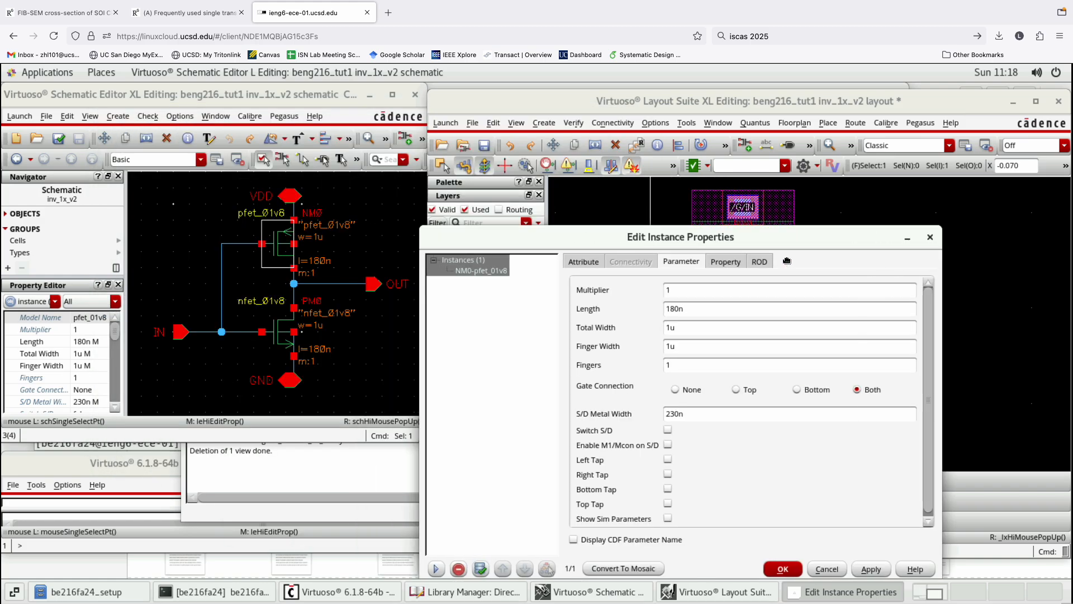
drag(699, 246, 330, 162)
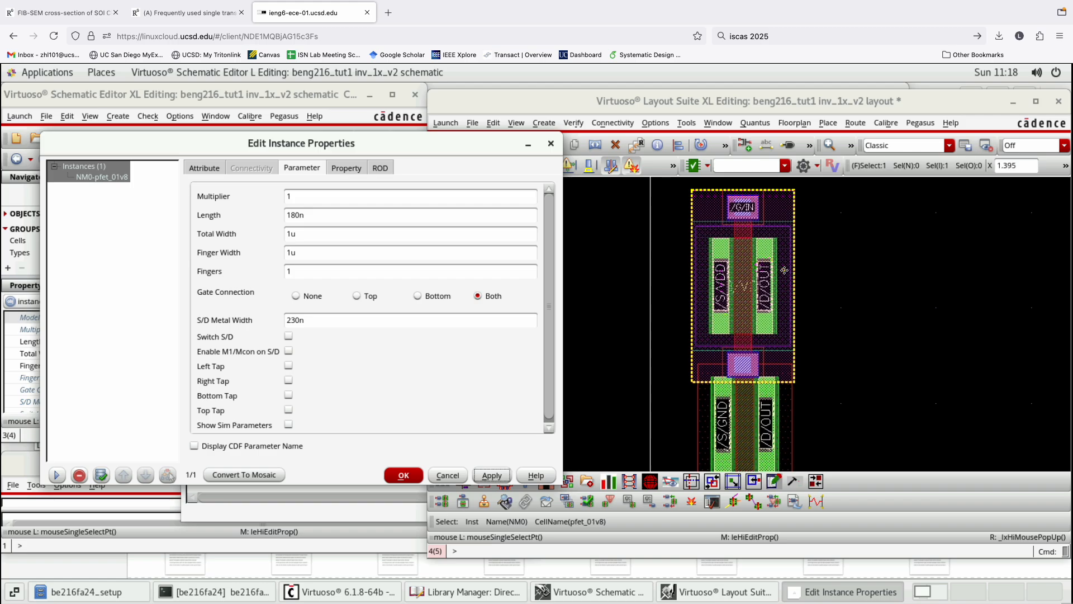
click(289, 353)
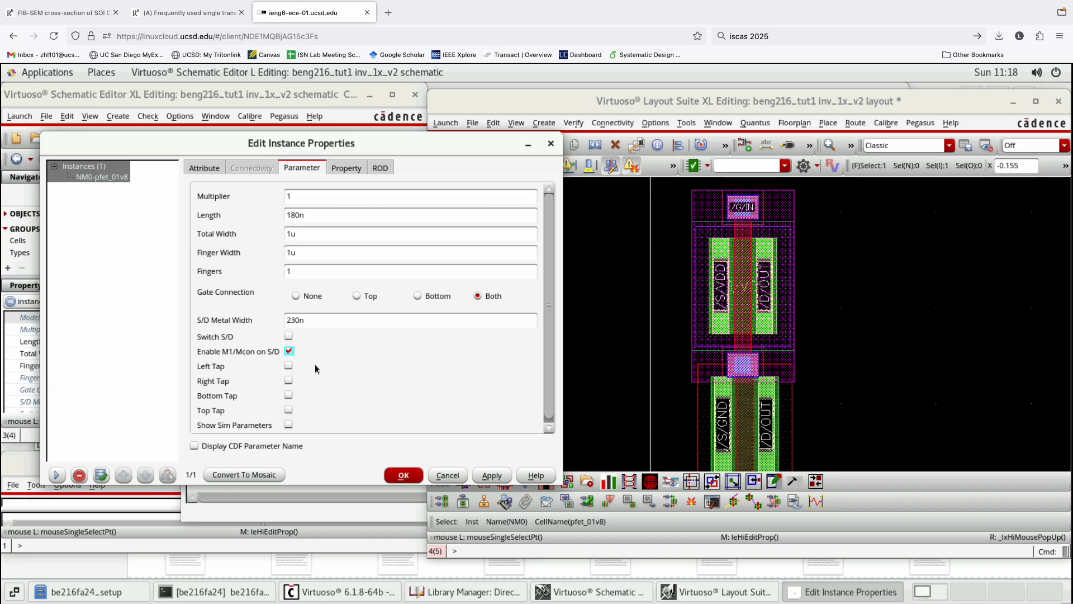
click(491, 476)
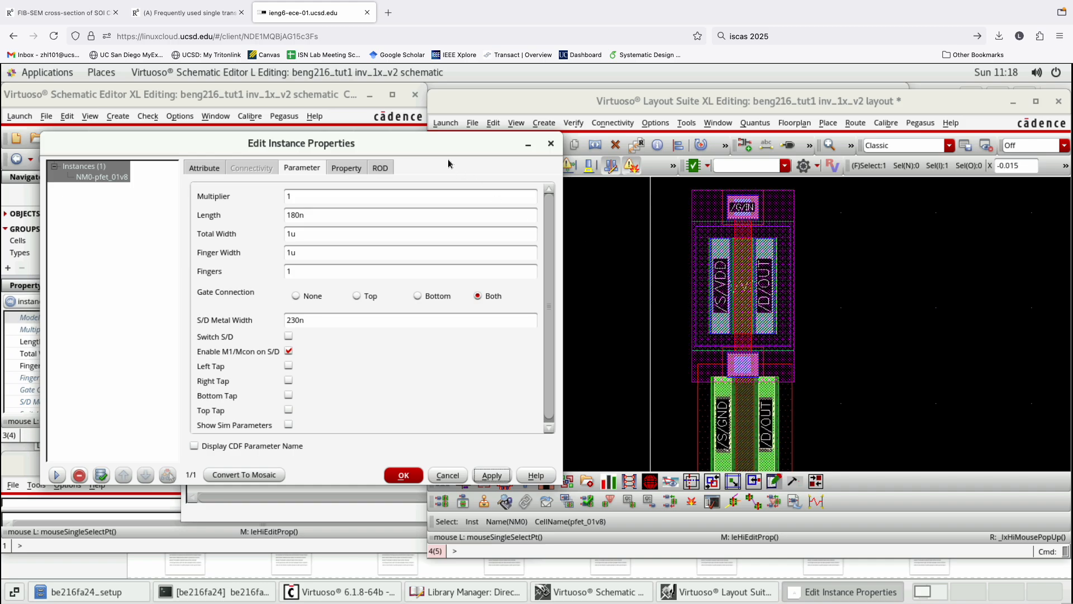
Try body taps on the pfet: the left tap alone, the right tap alone, and both together, applying each variant.
drag(457, 147, 299, 211)
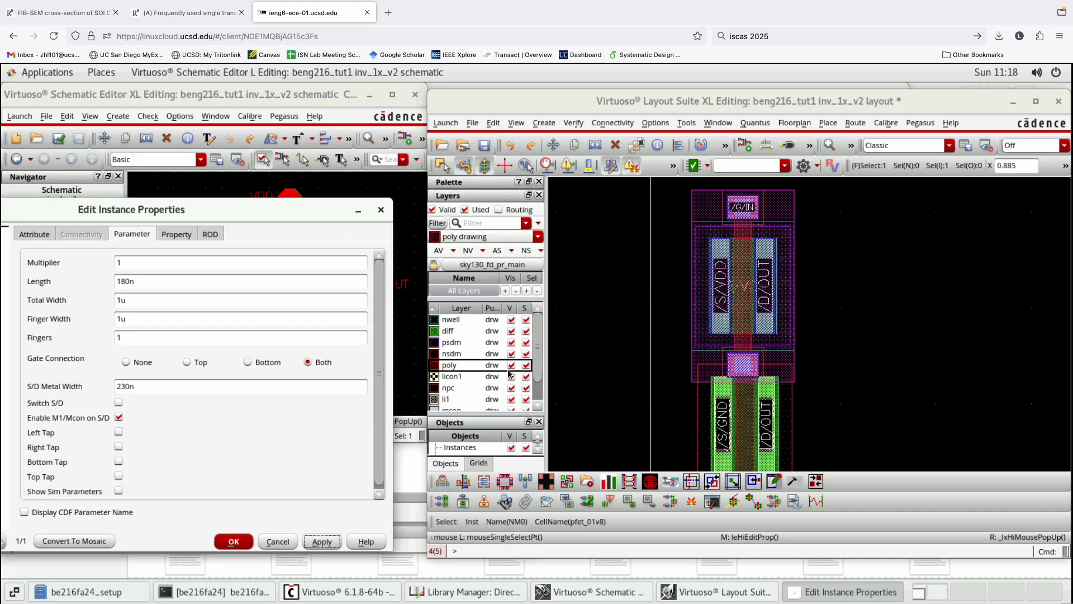
drag(206, 217, 492, 186)
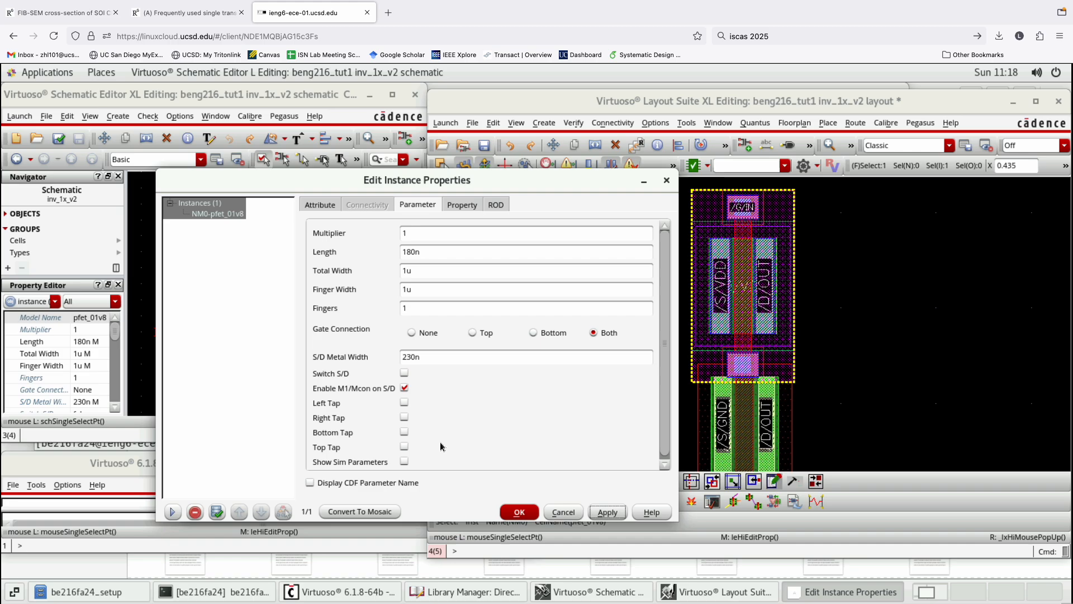
drag(457, 188, 313, 154)
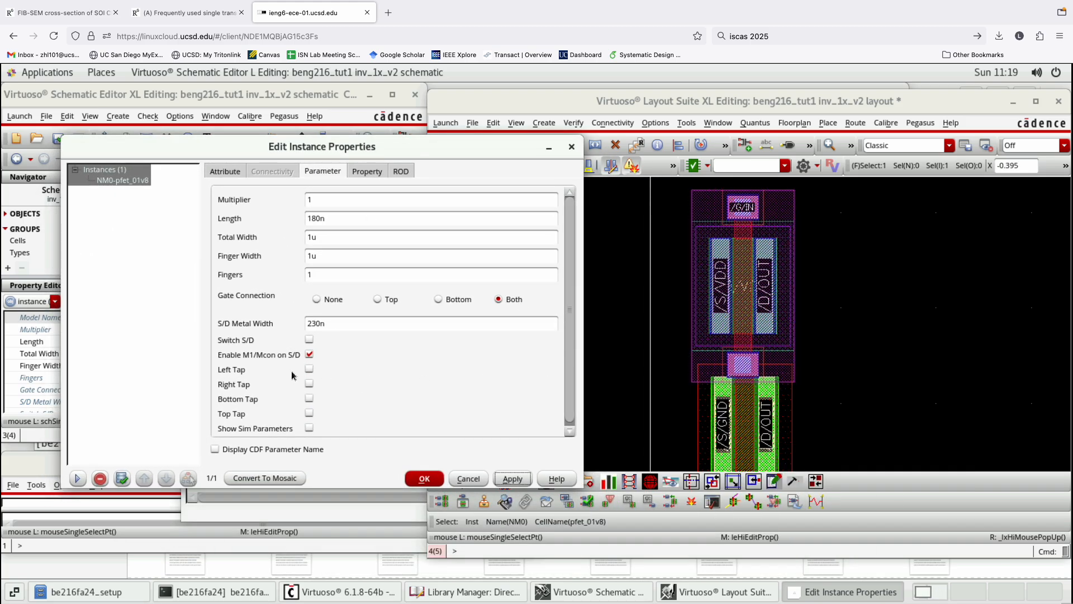
click(310, 369)
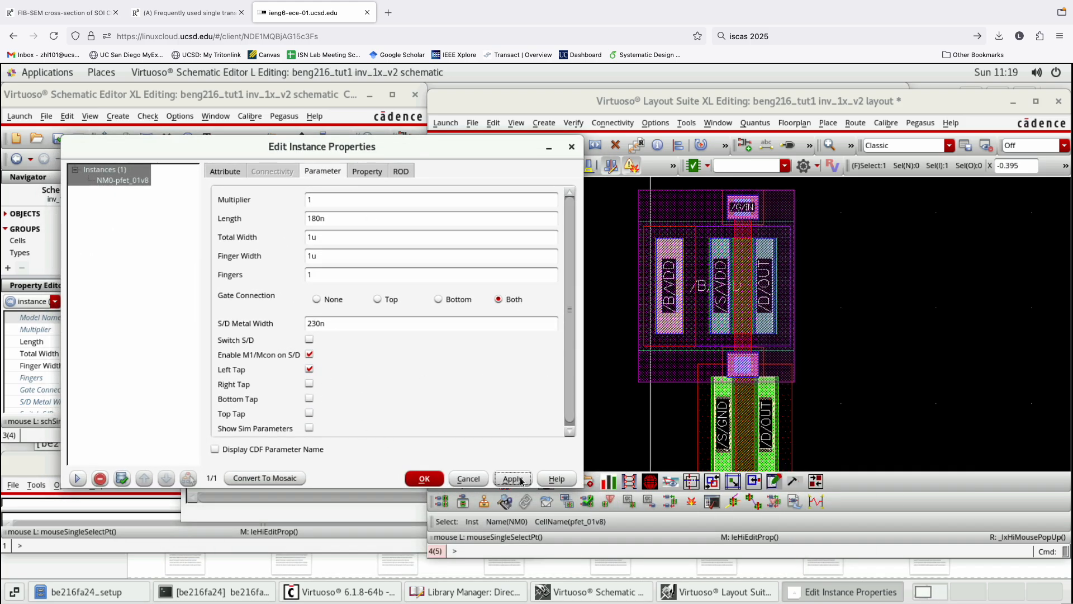
click(309, 369)
click(310, 384)
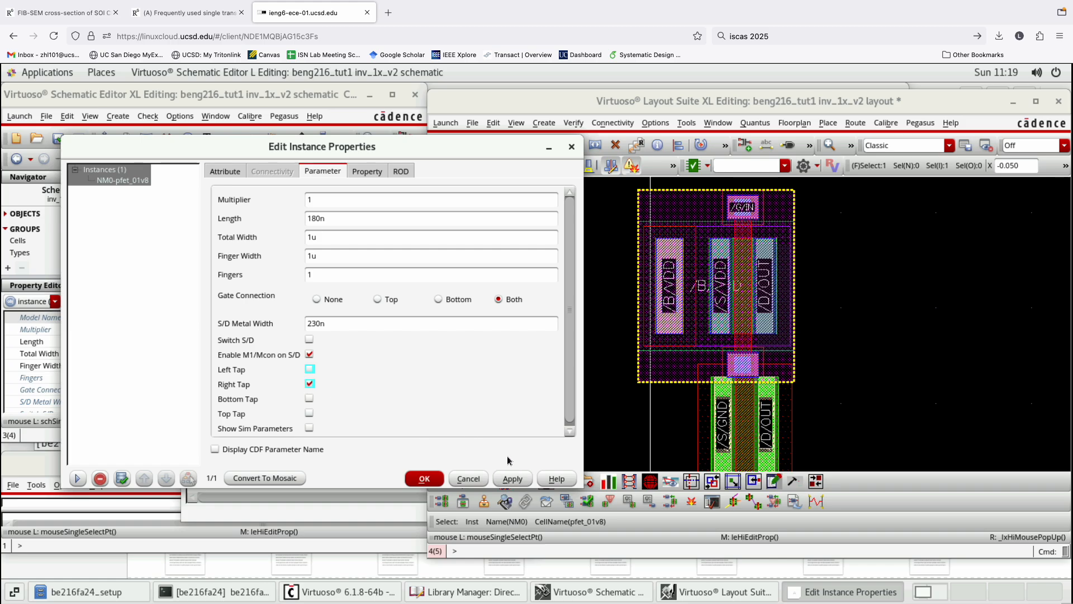
click(514, 478)
click(309, 370)
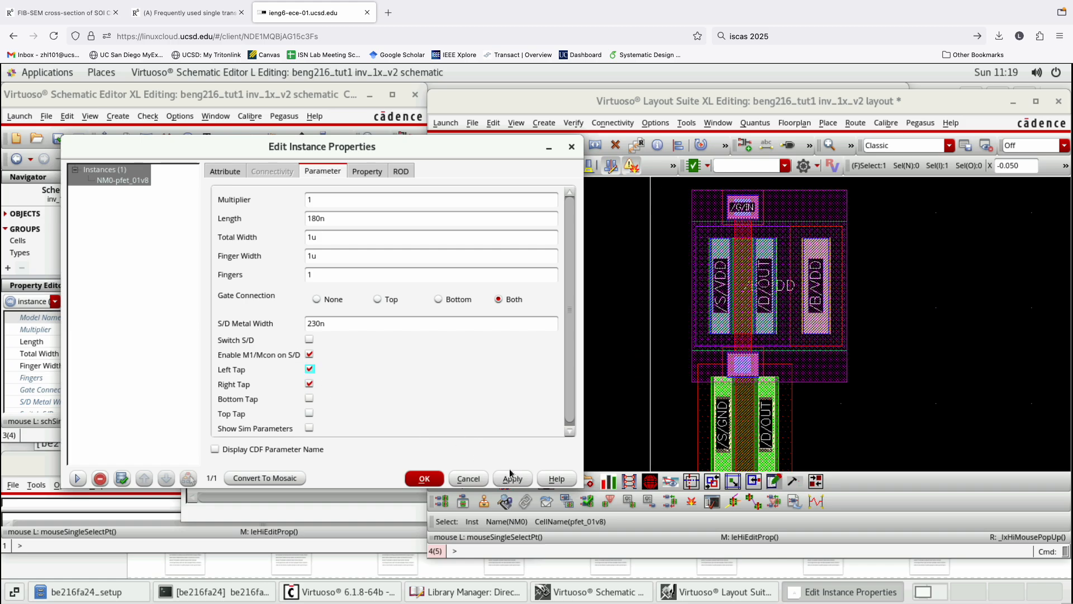
click(511, 479)
Give the pfet only a top tap, with its left and right taps disabled, and finish editing its properties.
click(310, 384)
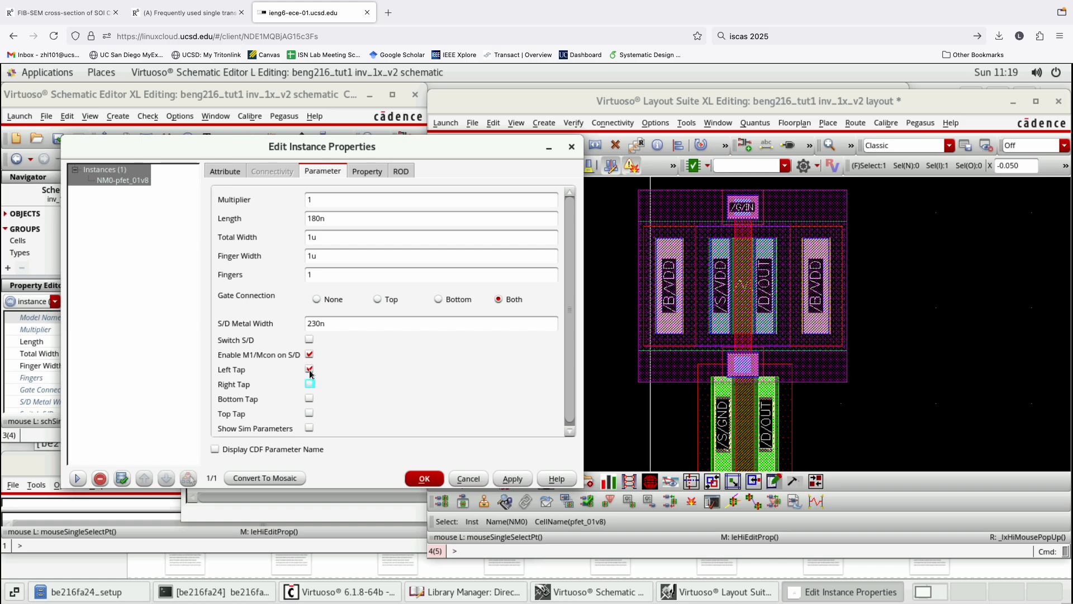
click(309, 369)
click(309, 414)
click(511, 478)
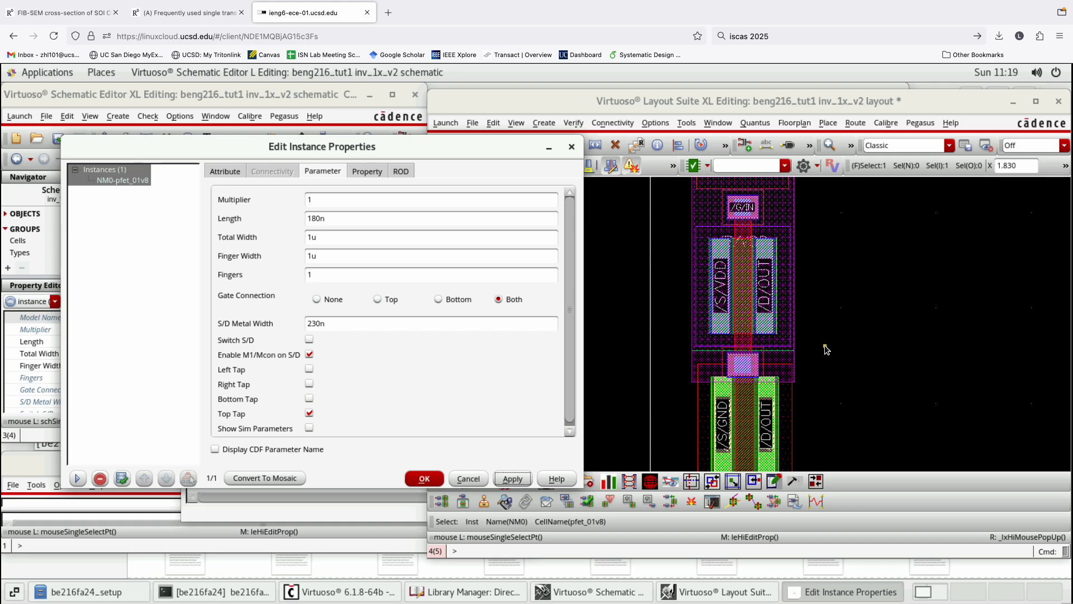
click(572, 147)
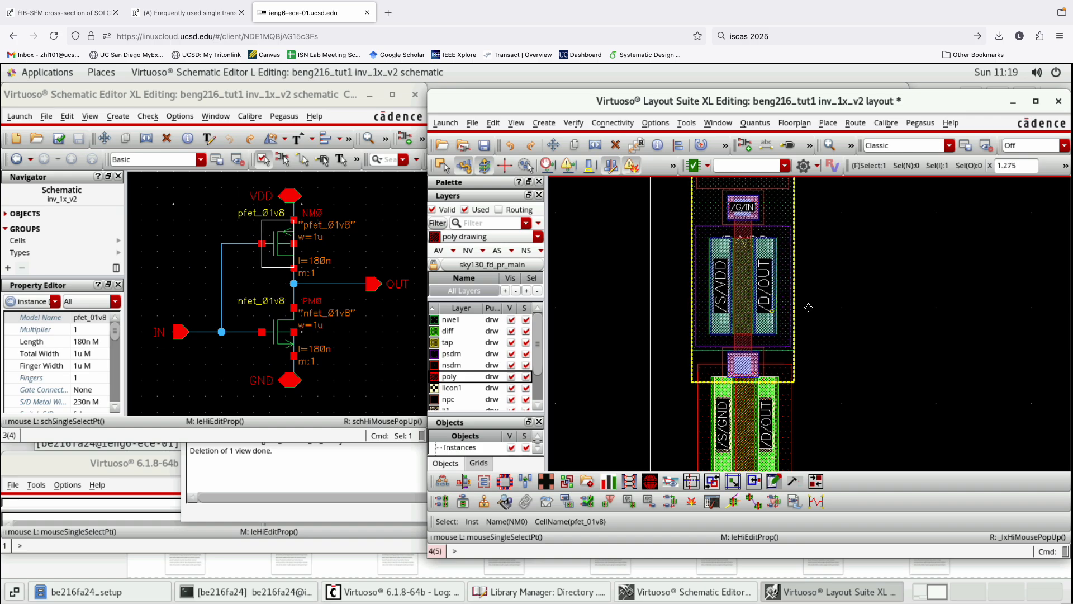
Move the pfet instance straight up so a clear gap separates its lower gate contact from the nfet.
click(809, 307)
key(f)
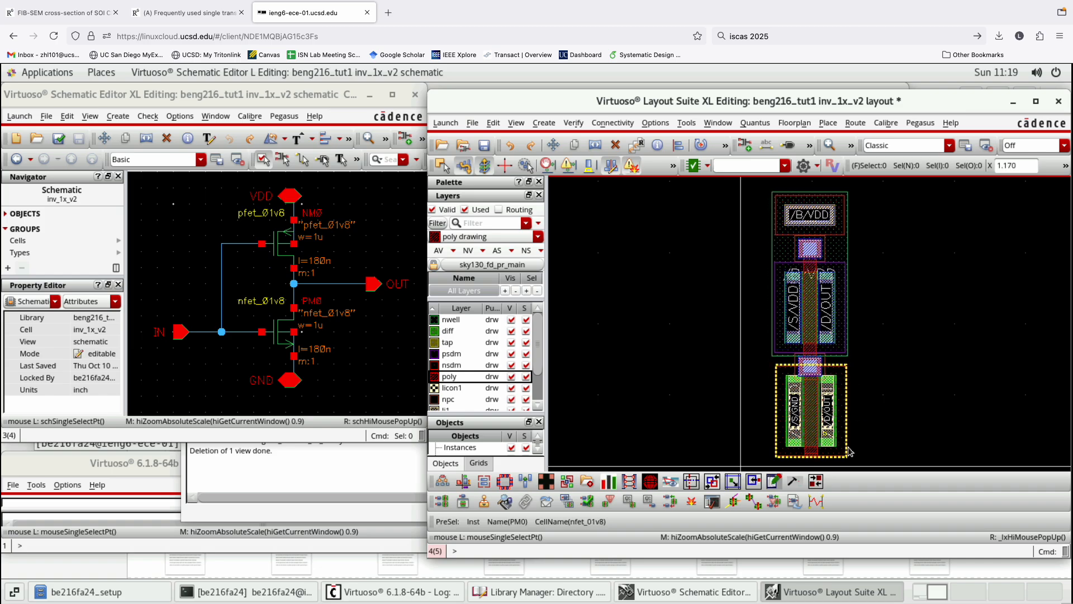
ctrl+scroll(658, 235, down, 2)
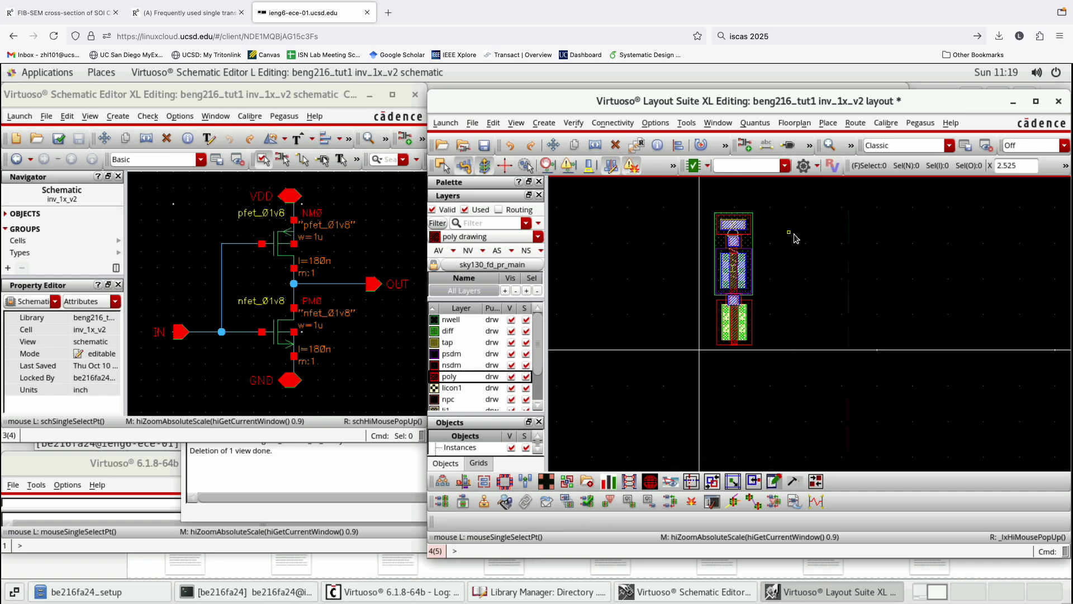
ctrl+scroll(833, 270, up, 2)
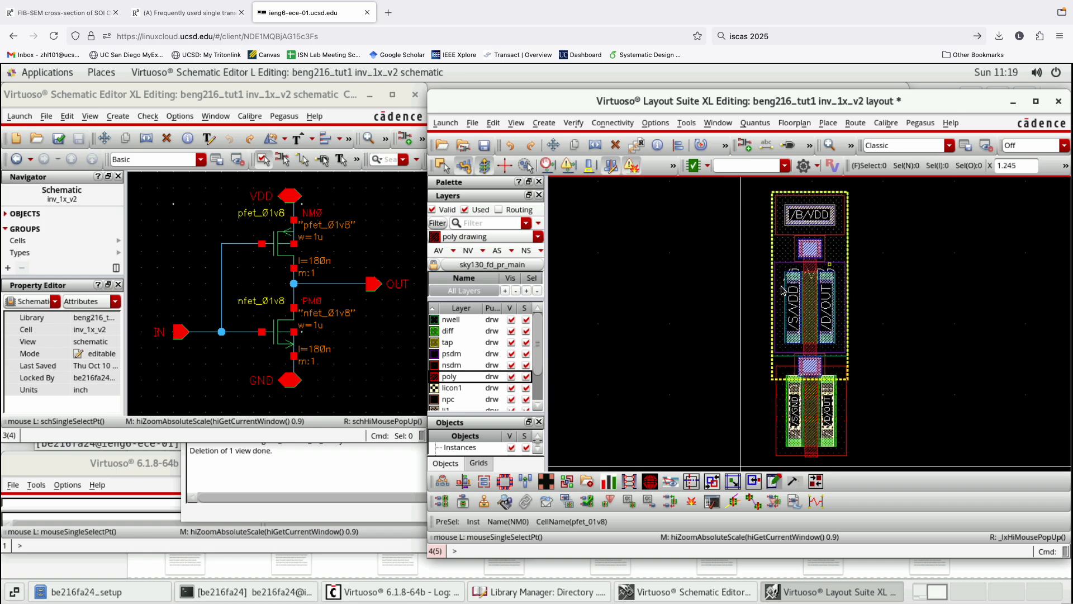
click(825, 328)
key(m)
click(823, 321)
click(812, 269)
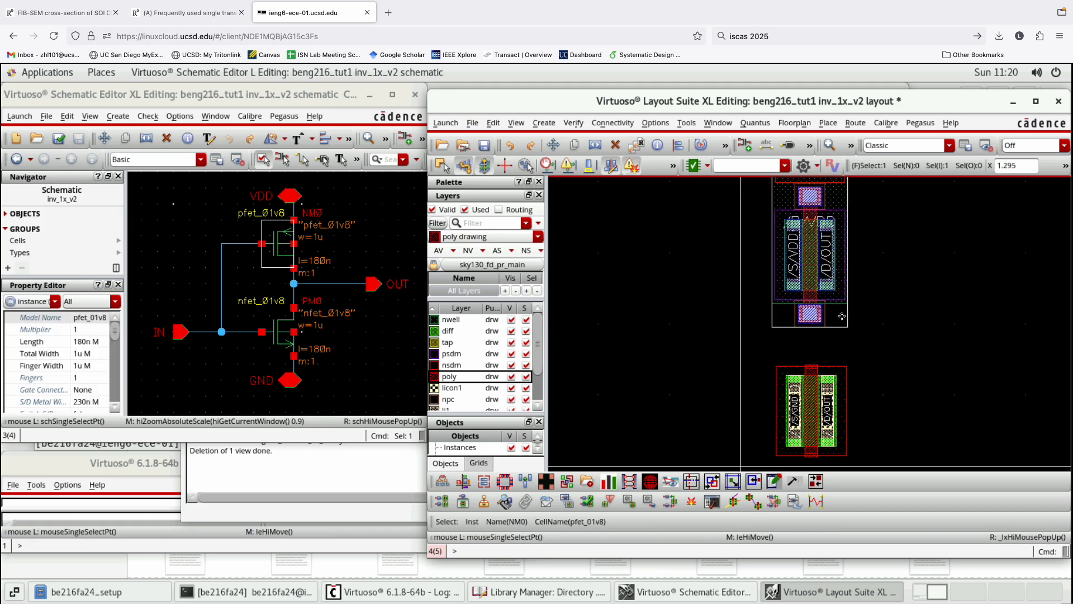
scroll(855, 343, up, 1)
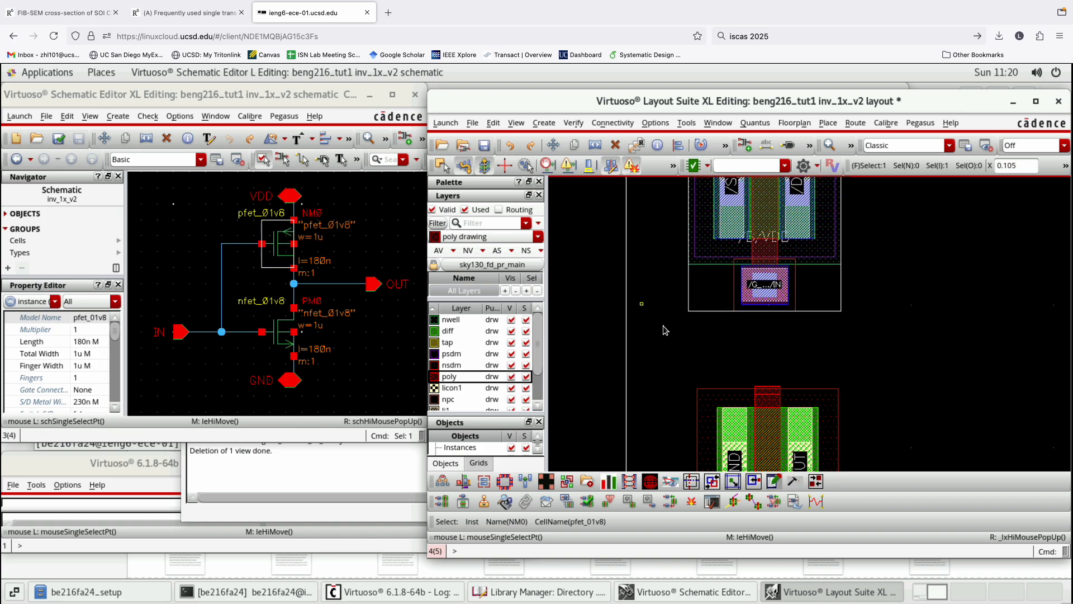
click(730, 420)
click(912, 336)
key(f)
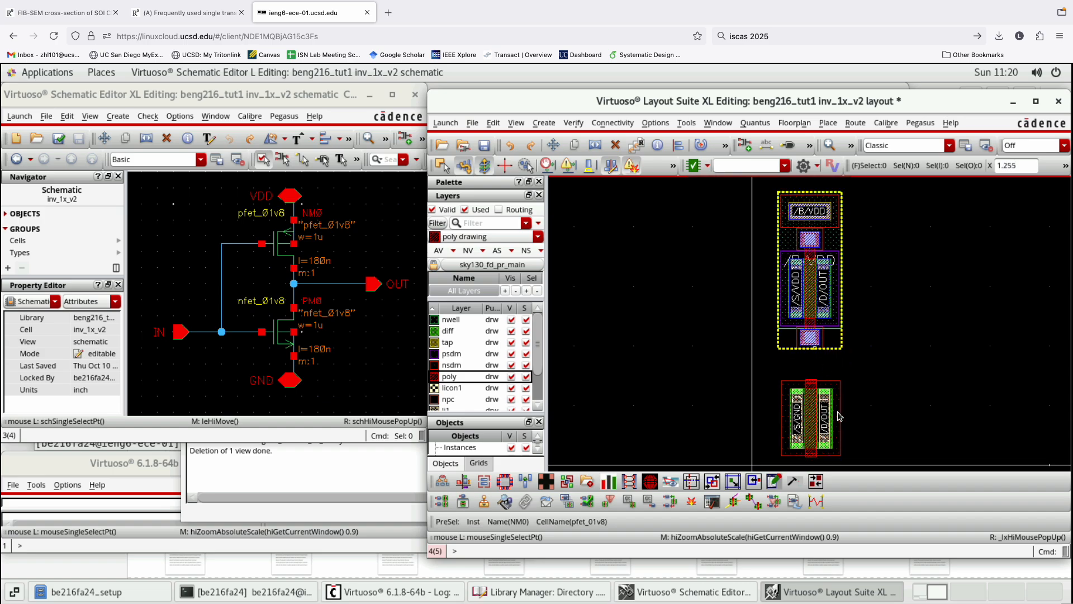
Set the nfet instance's gate connection to Top and enable M1/Mcon on its S/D, applying both changes.
click(832, 439)
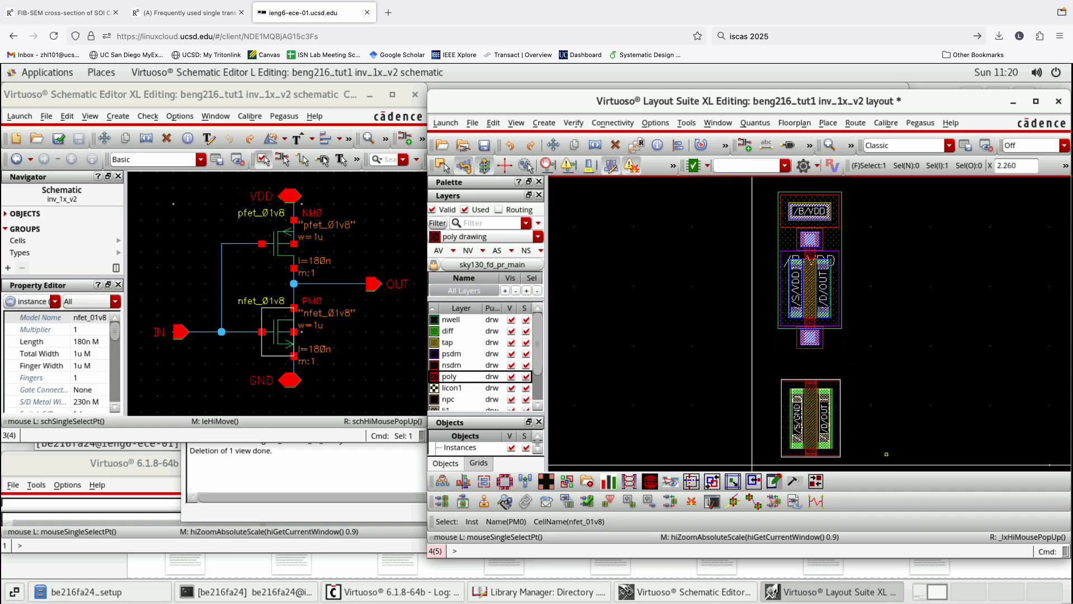
key(q)
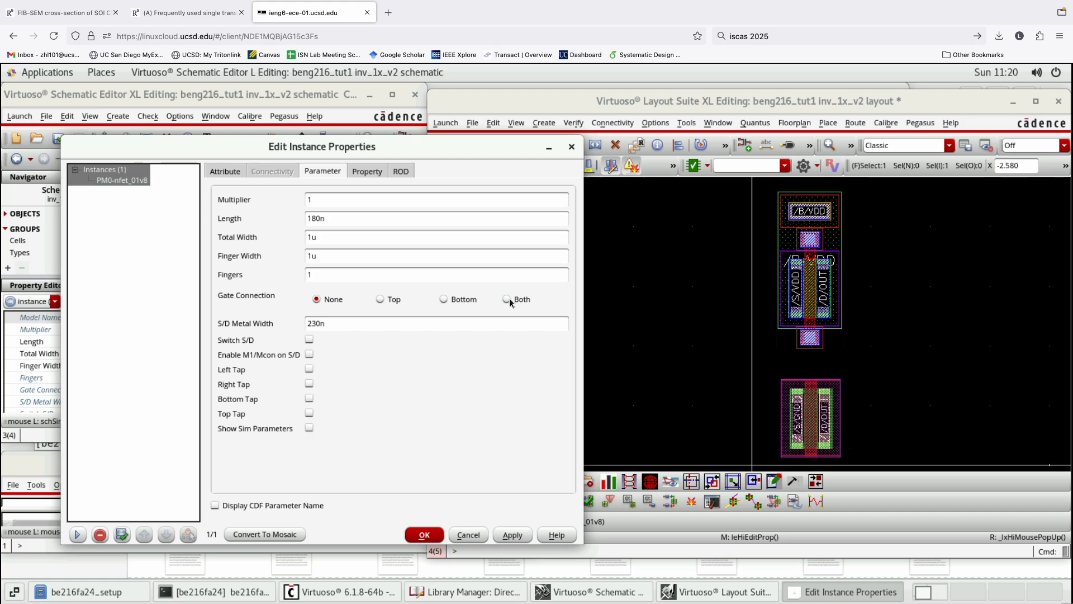
click(388, 302)
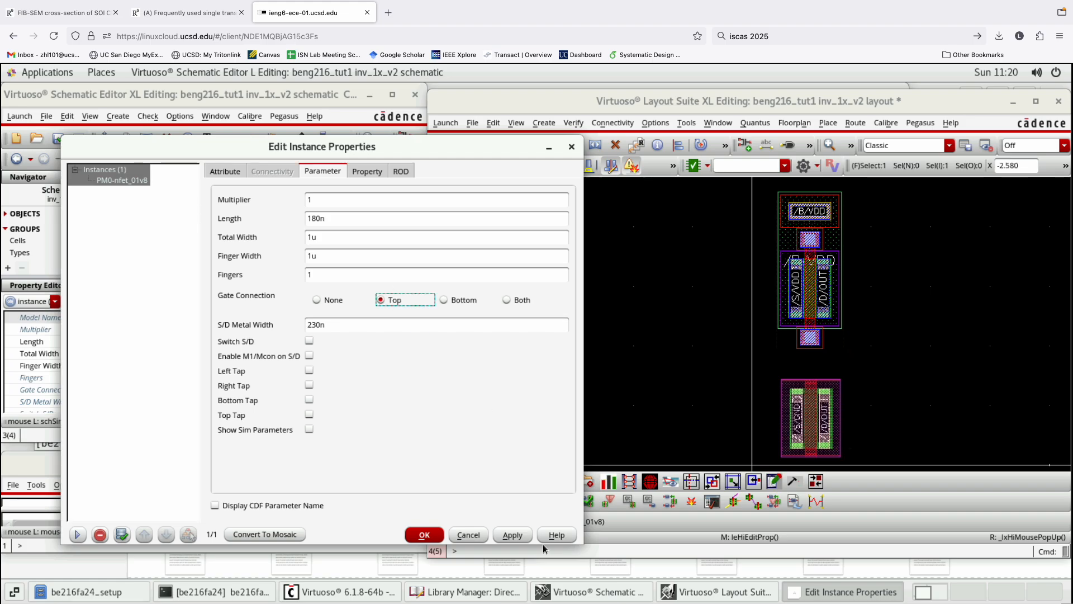
click(513, 535)
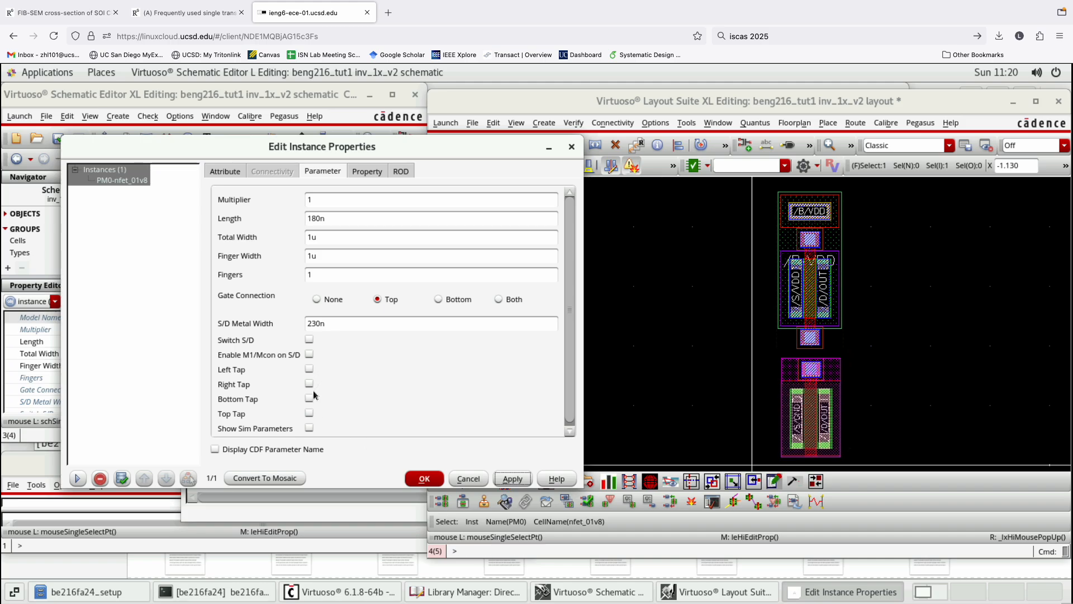
click(309, 355)
click(512, 479)
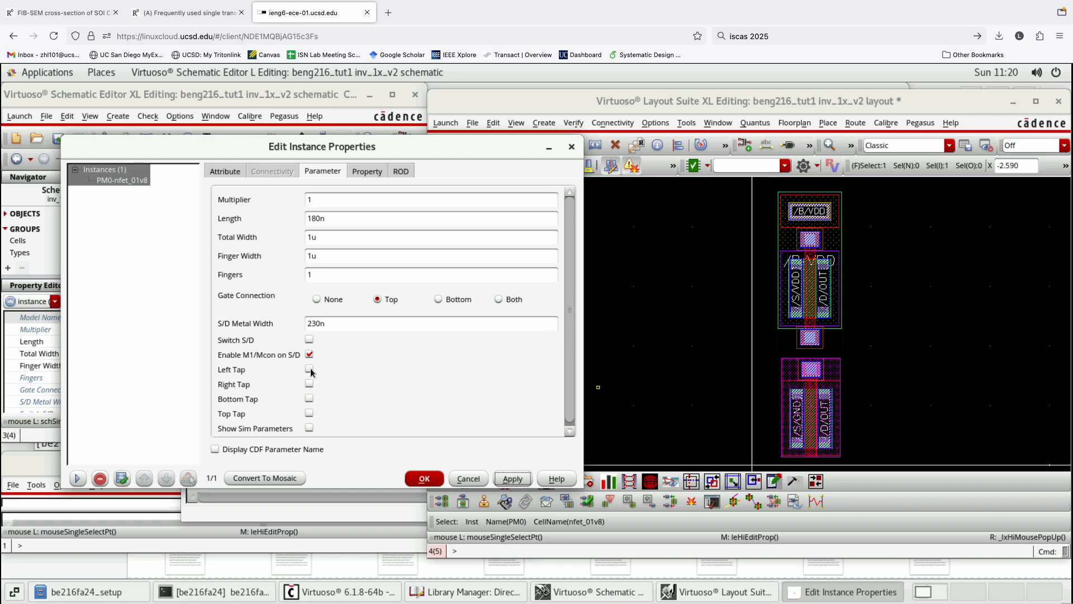
Add a bottom tap to the nfet instance and apply it.
drag(420, 154, 698, 275)
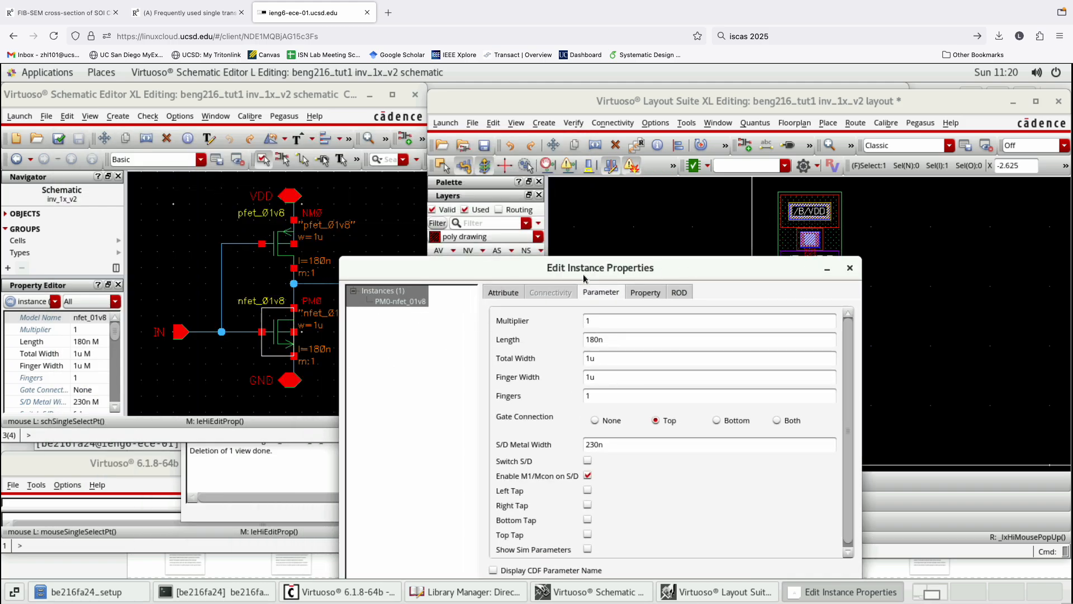
drag(583, 274, 336, 137)
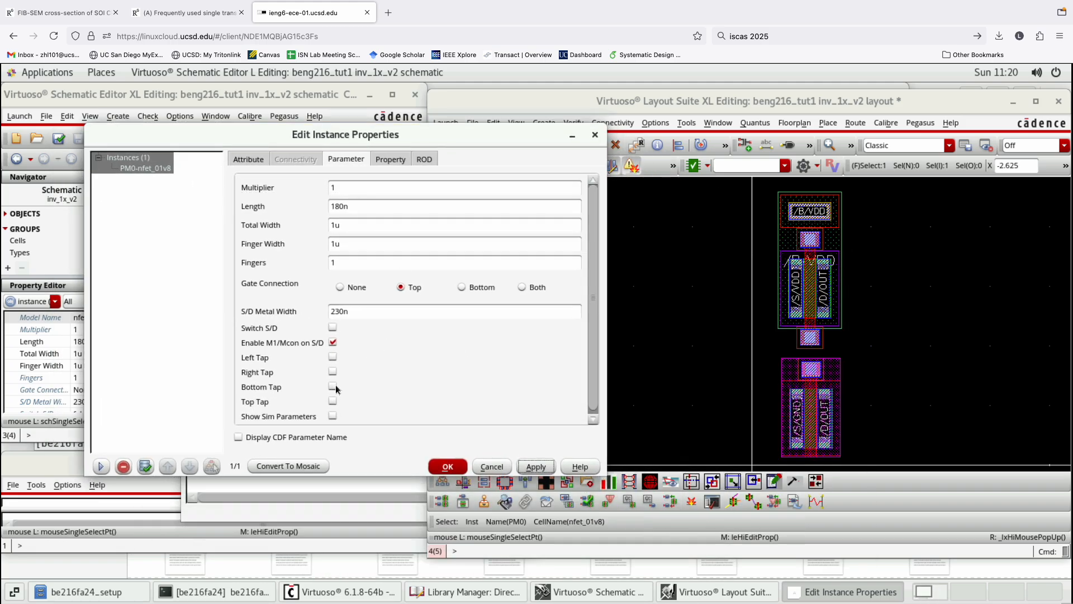
click(332, 386)
click(536, 467)
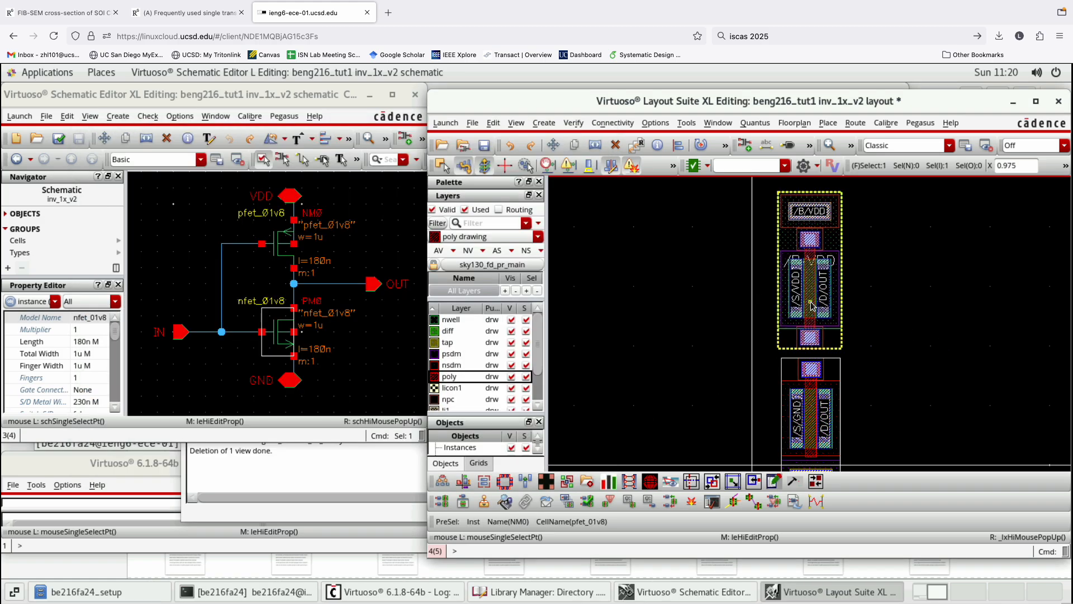
Set the pfet instance's gate connection to Bottom, keeping its top tap, then finish editing its properties and deselect it.
click(811, 305)
key(q)
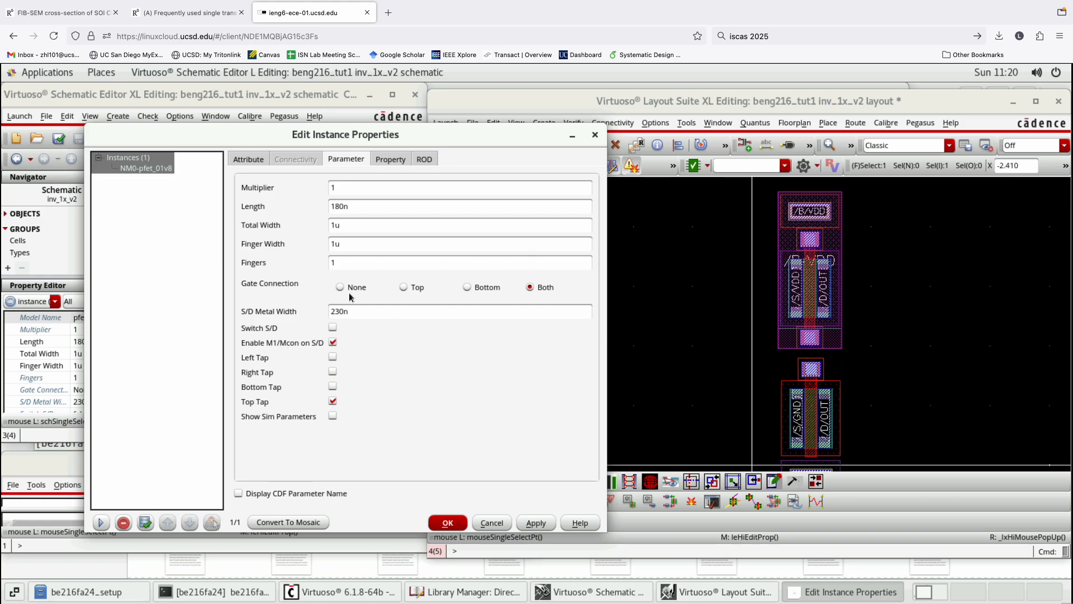
click(469, 288)
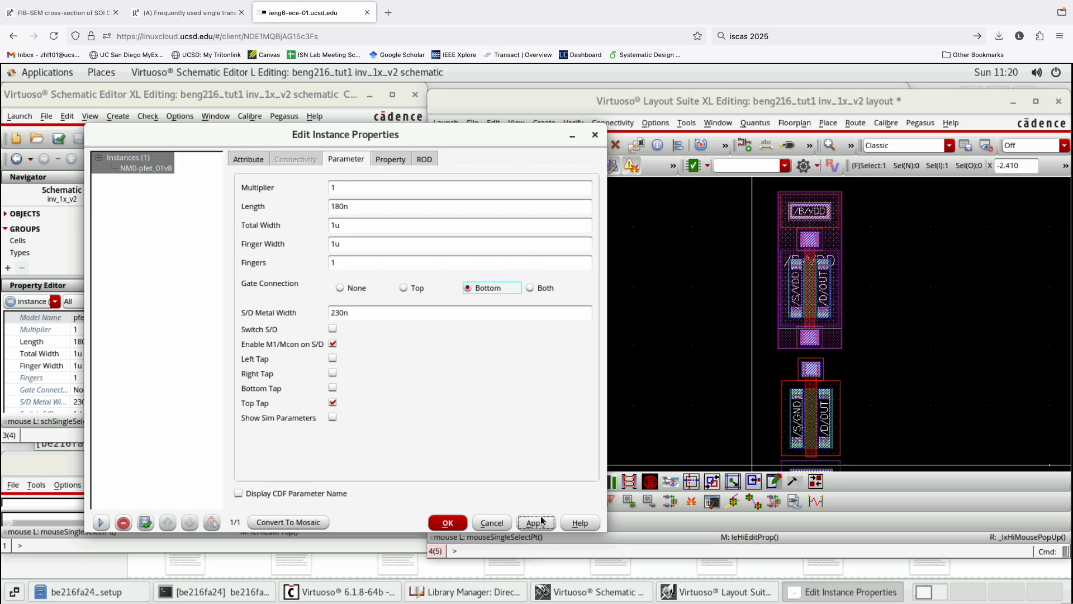
click(540, 521)
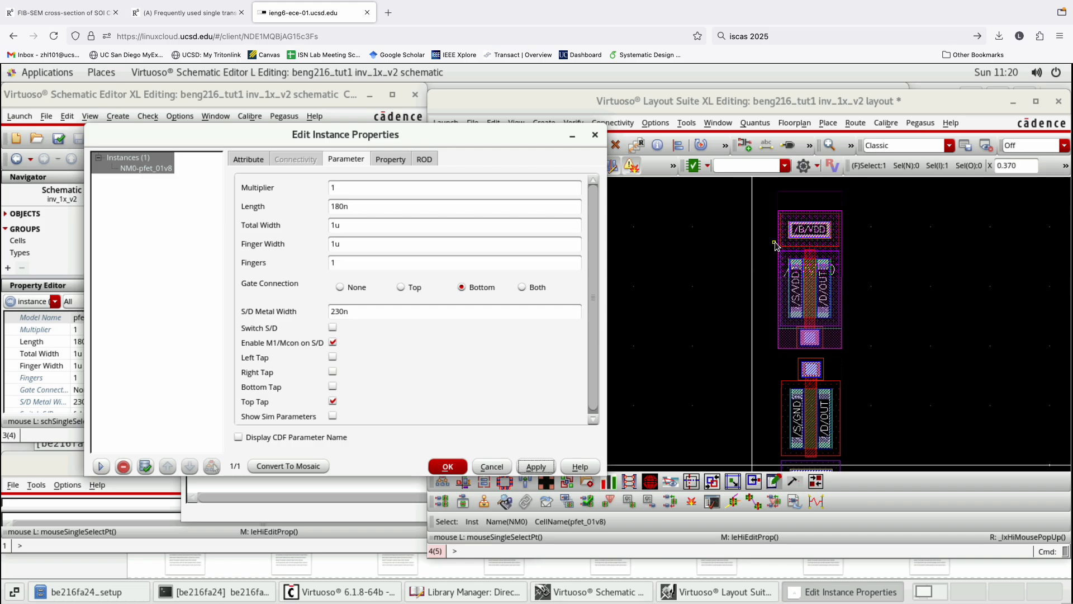
click(456, 465)
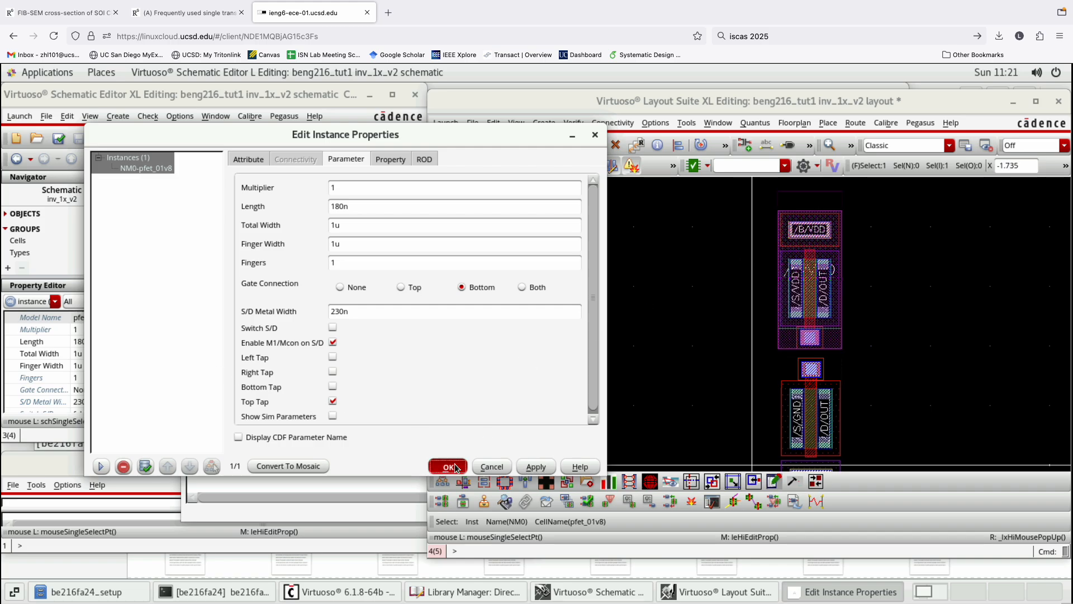
click(915, 345)
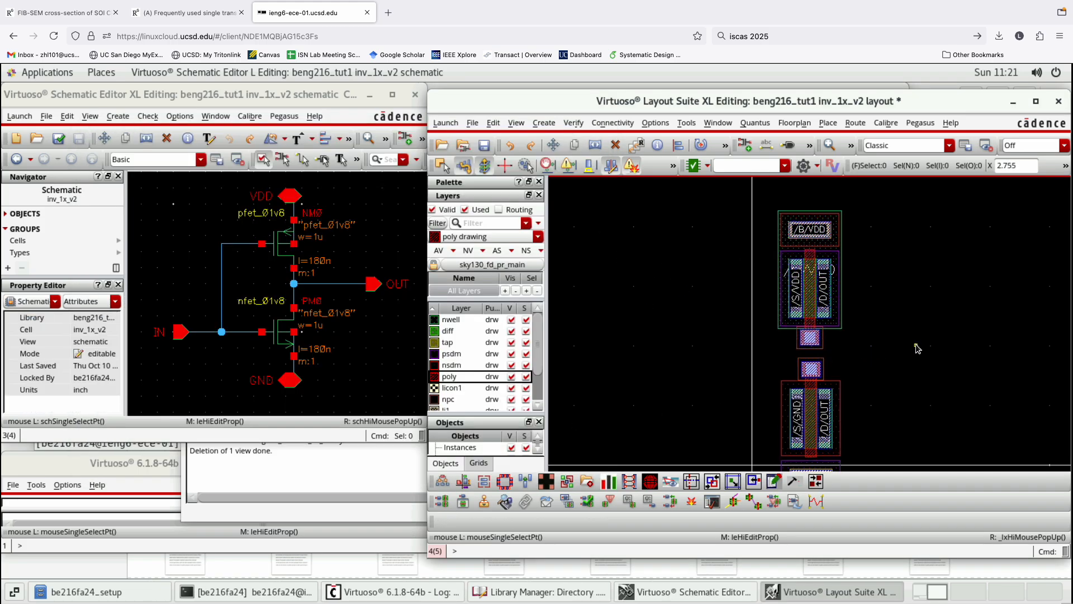
Quick Align the centre of the nfet's gate contact onto the centre of the pfet's lower gate contact.
key(f)
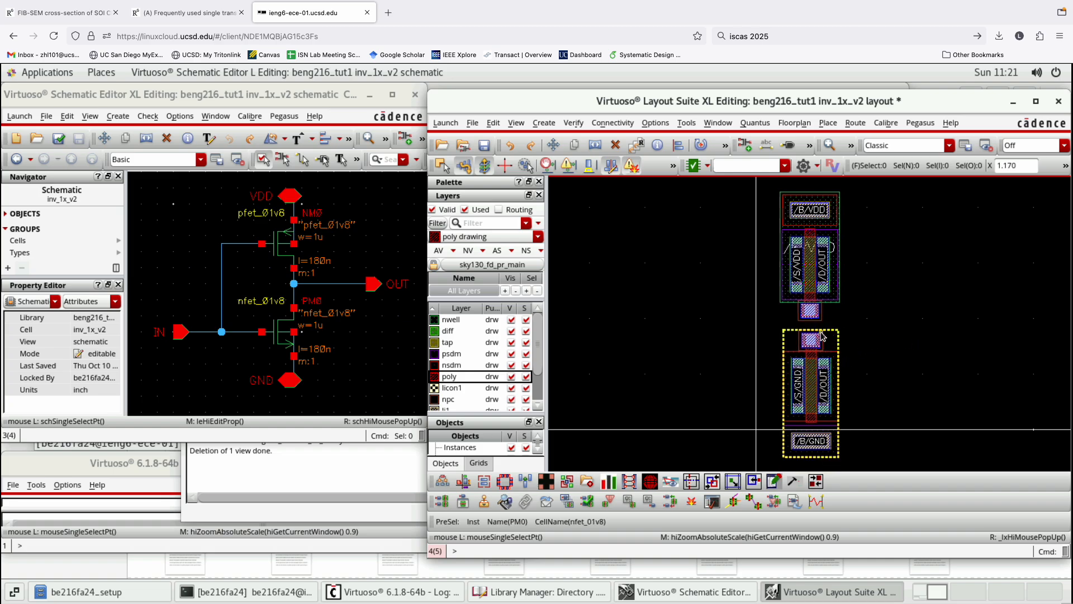
scroll(867, 329, up, 1)
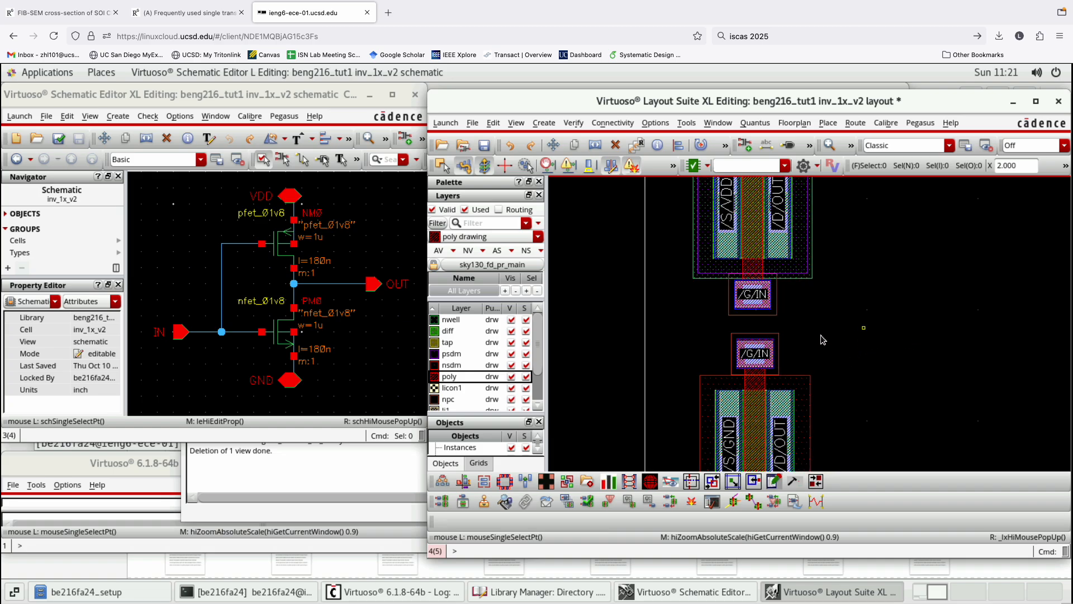
scroll(760, 354, up, 1)
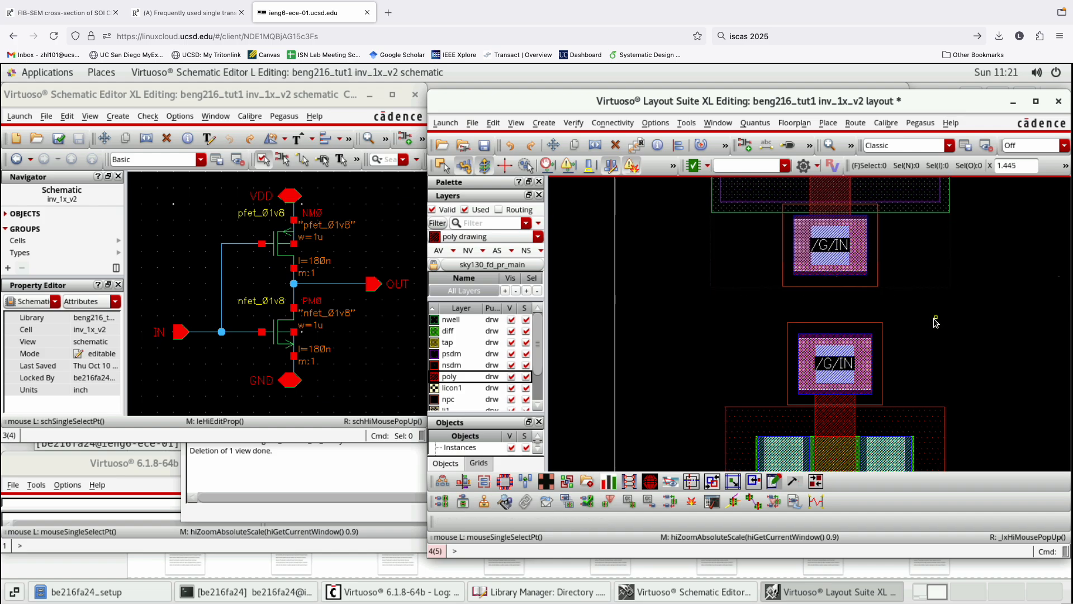
ctrl+scroll(891, 347, up, 1)
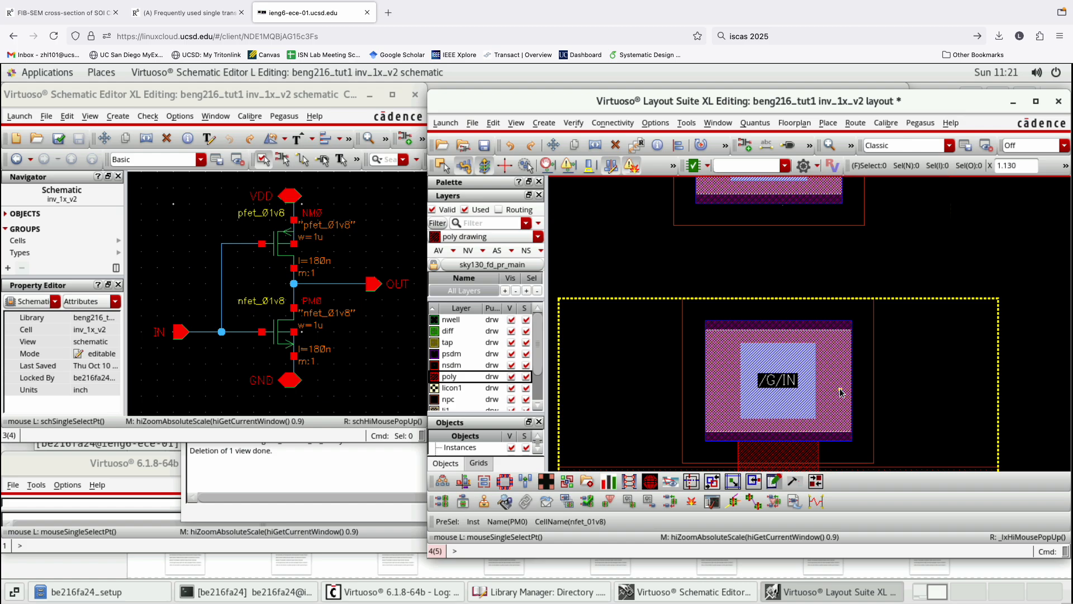
key(a)
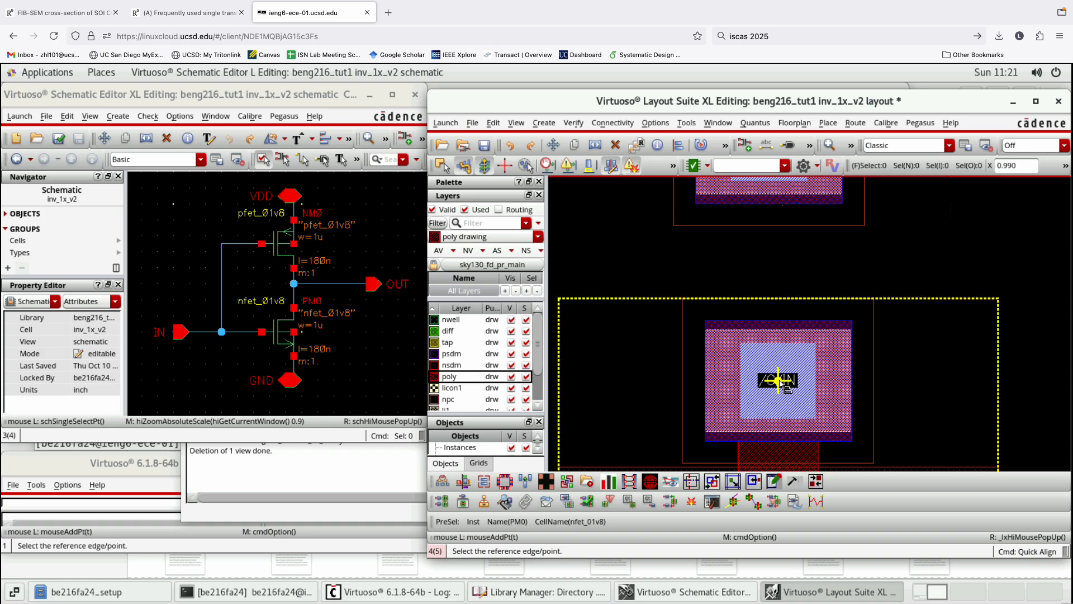
click(794, 405)
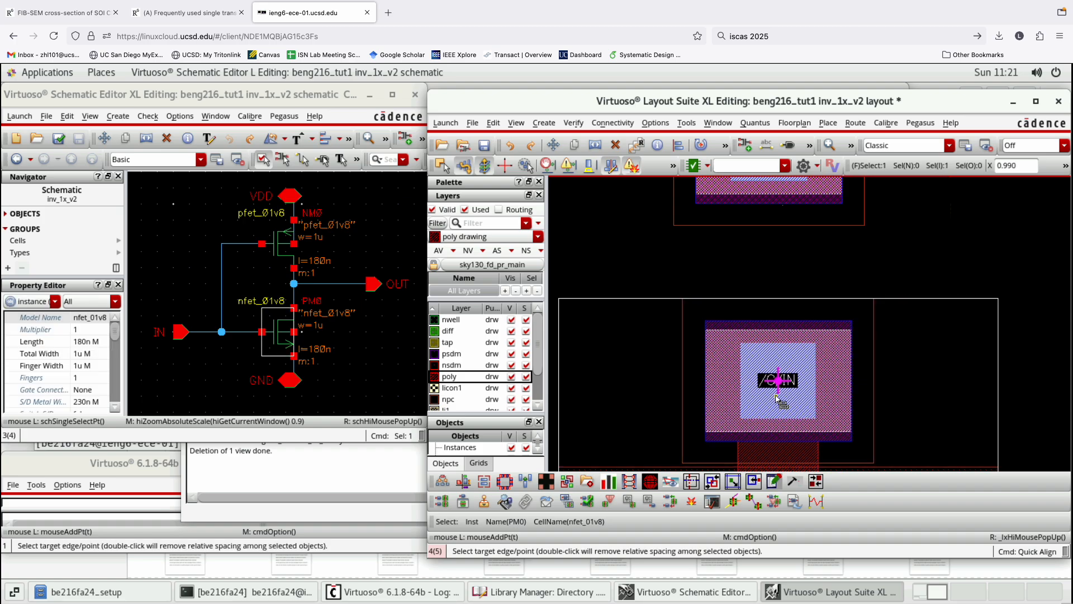
ctrl+scroll(788, 402, down, 1)
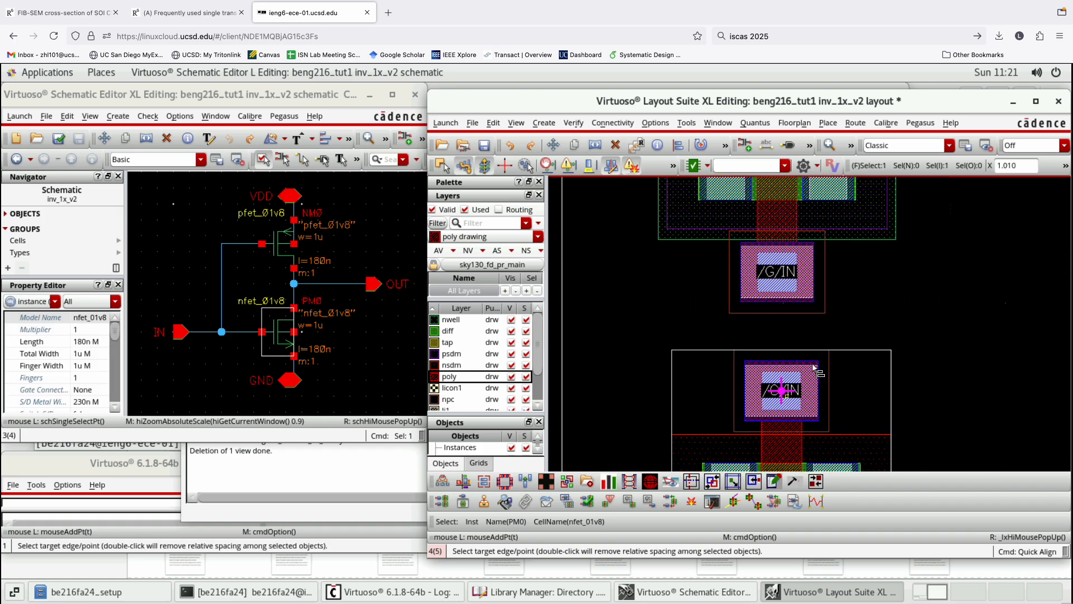
click(779, 272)
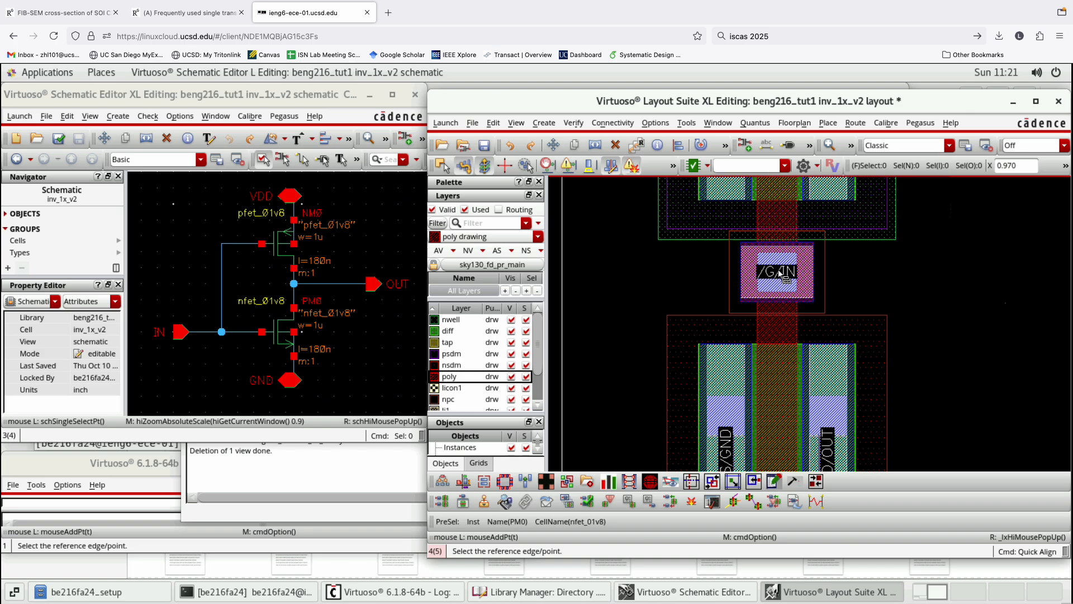
Move the nfet instance straight down so its gate contact is separated from the pfet's gate contact.
click(834, 363)
key(m)
click(815, 382)
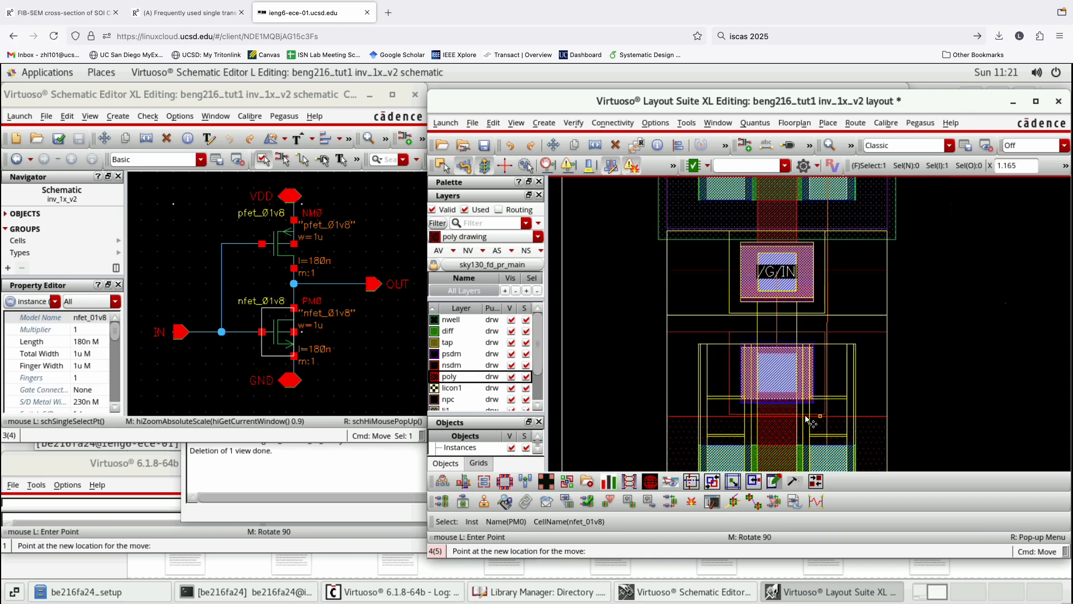
click(808, 418)
Quick Align the top edge of the nfet's gate contact to the bottom edge of the pfet's gate contact.
key(a)
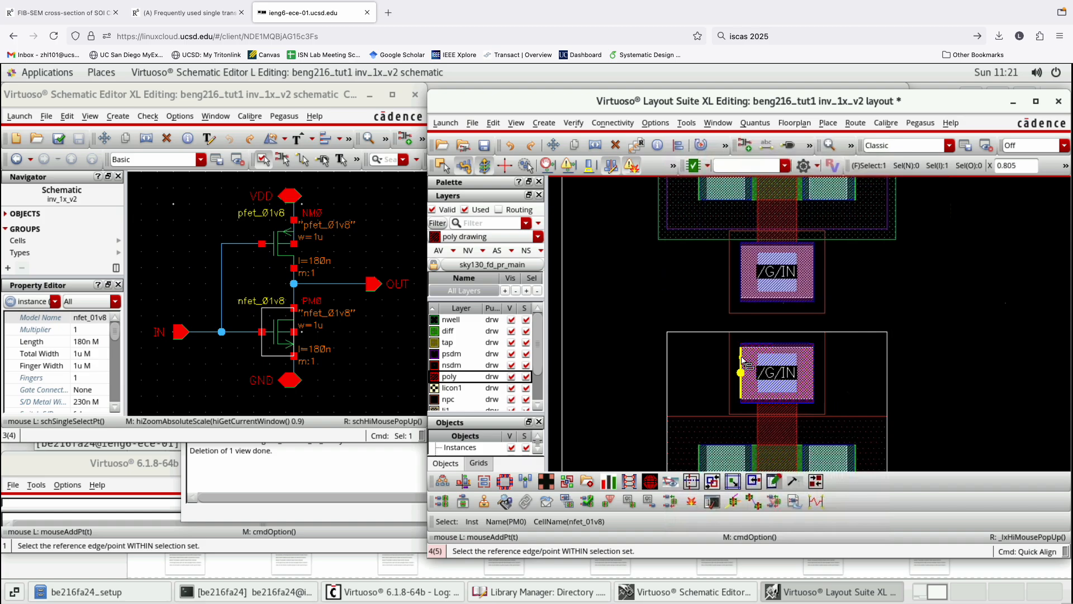
scroll(797, 350, up, 2)
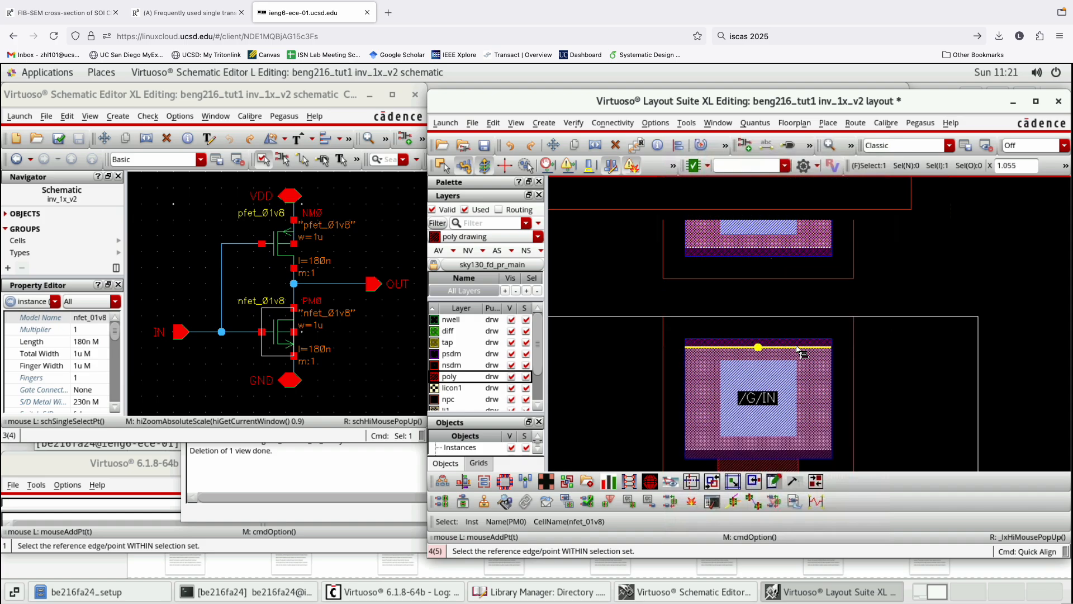
scroll(822, 354, up, 2)
click(822, 355)
scroll(766, 435, down, 4)
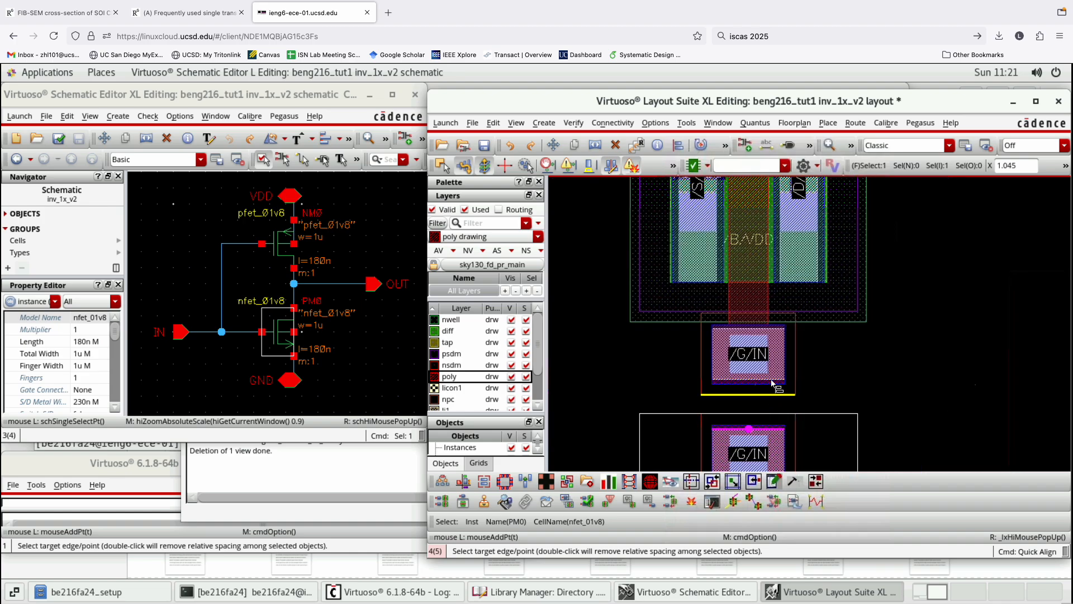
scroll(773, 384, up, 2)
click(773, 383)
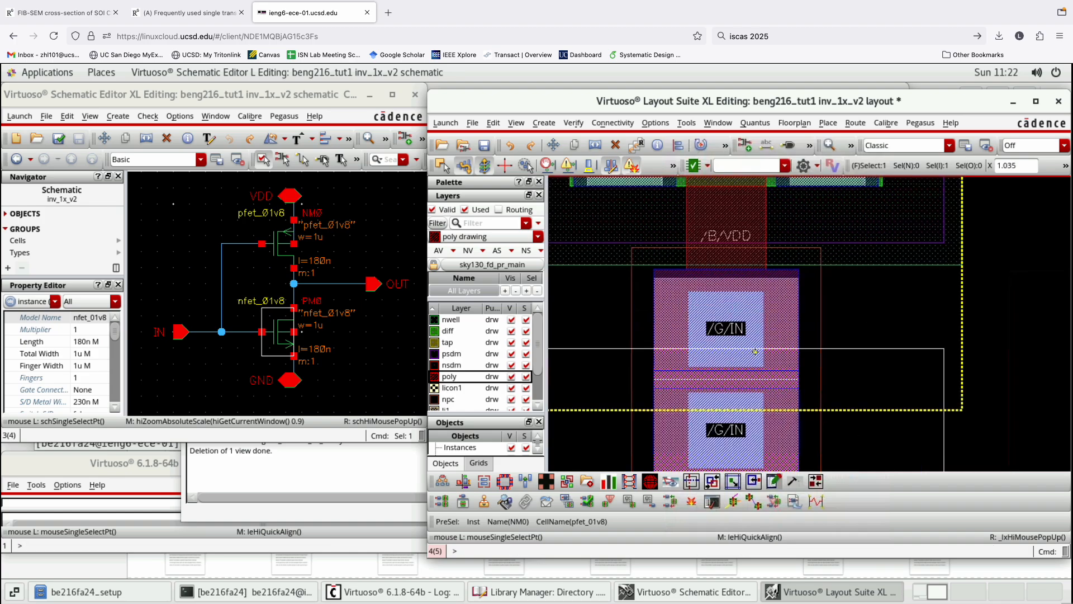
Move the nfet instance straight down again, leaving a clear gap below the pfet's gate contact.
scroll(767, 356, down, 2)
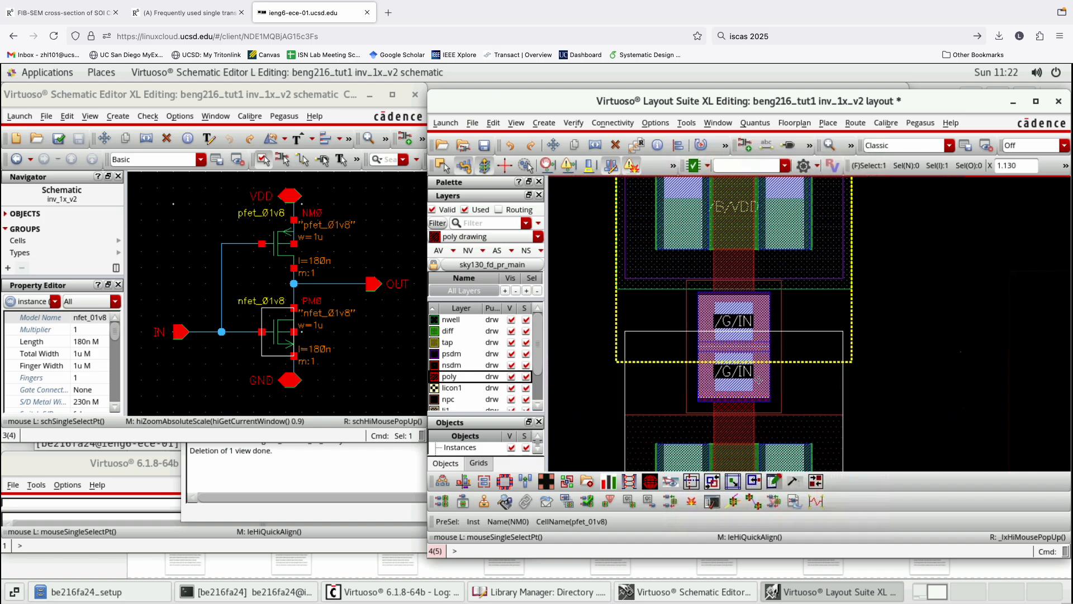
key(m)
click(904, 426)
click(767, 430)
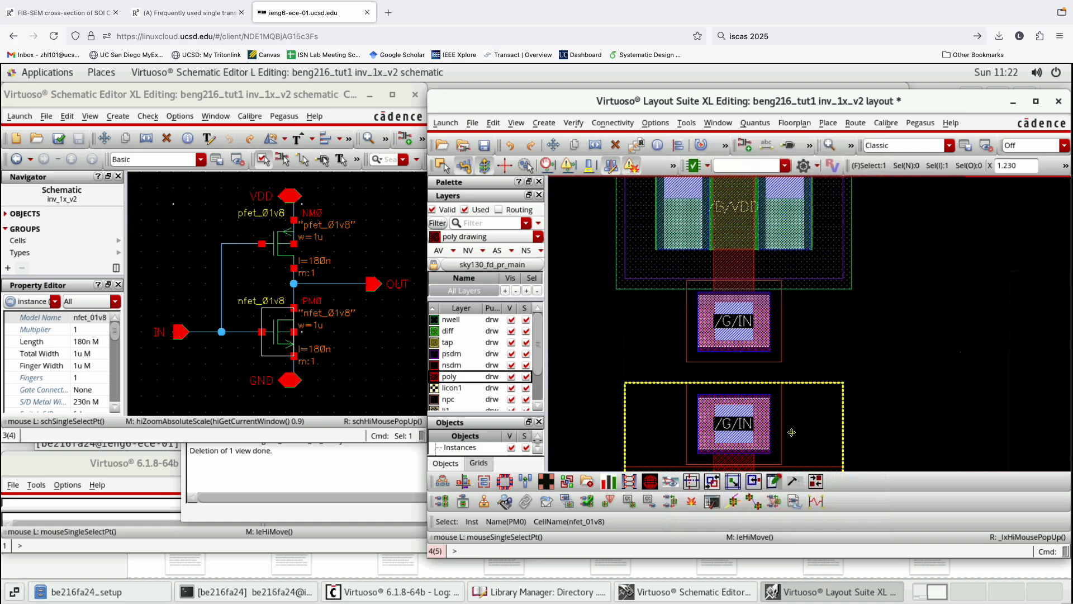
Quick Align the nfet's gate contact centre to the pfet's gate contact centre so both contacts overlap, and deselect the nfet.
key(a)
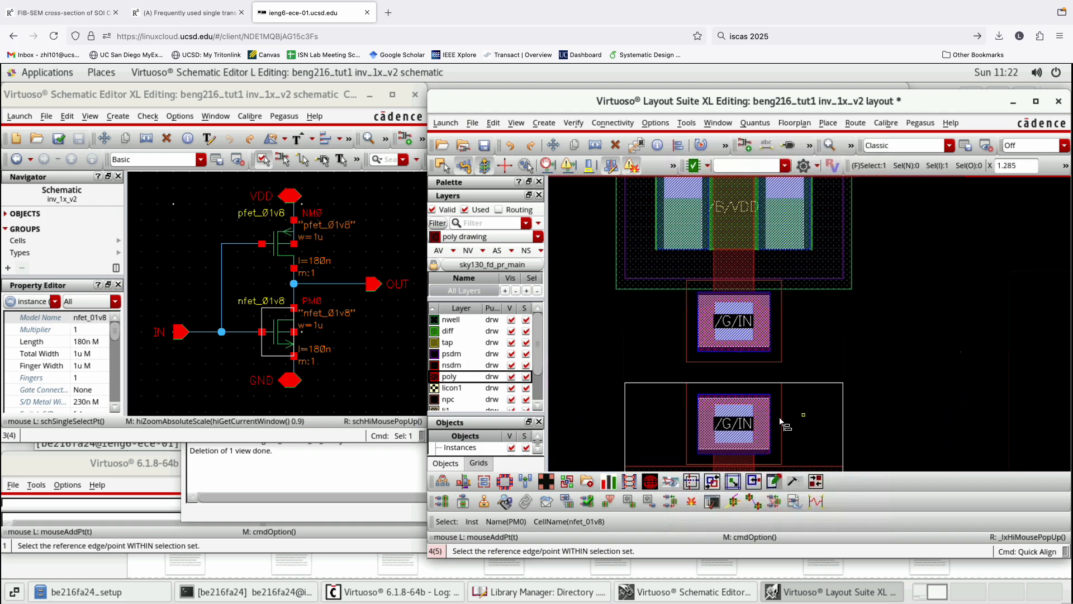
click(735, 423)
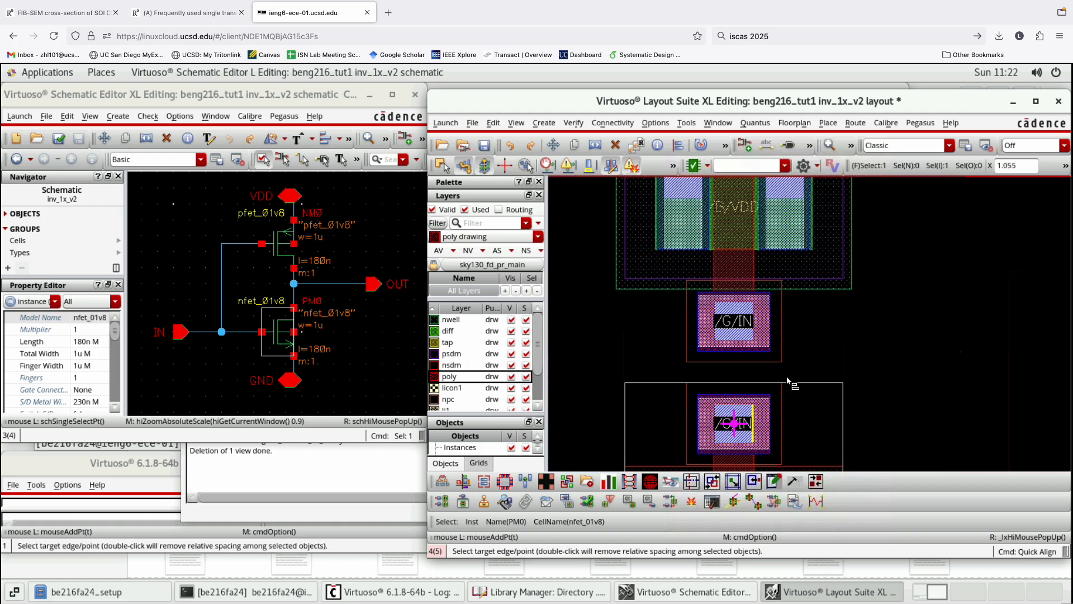
click(735, 323)
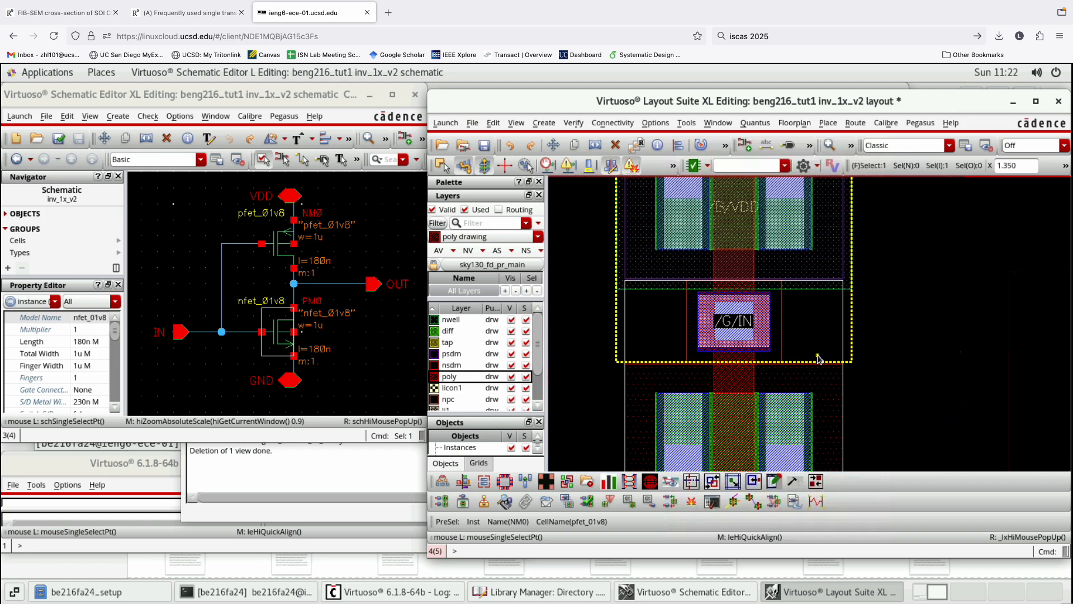
key(f)
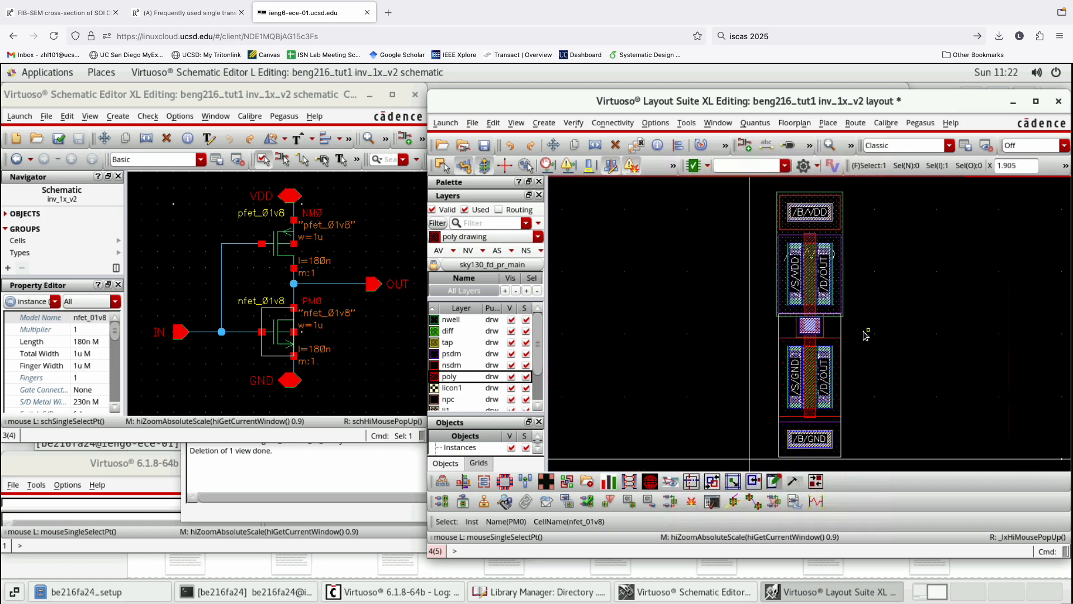
ctrl+scroll(831, 331, up, 3)
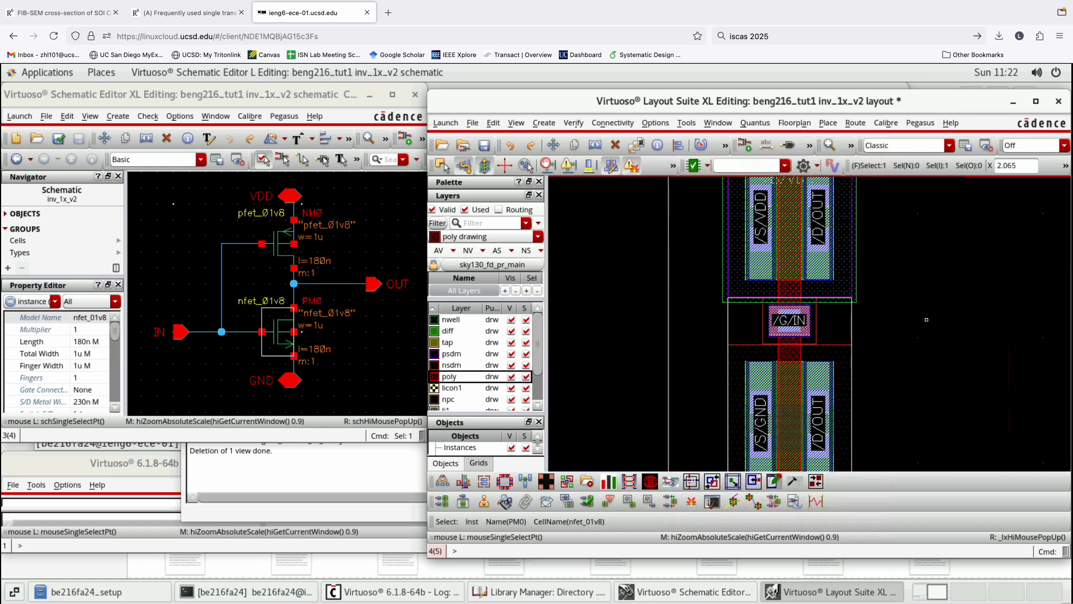
key(f)
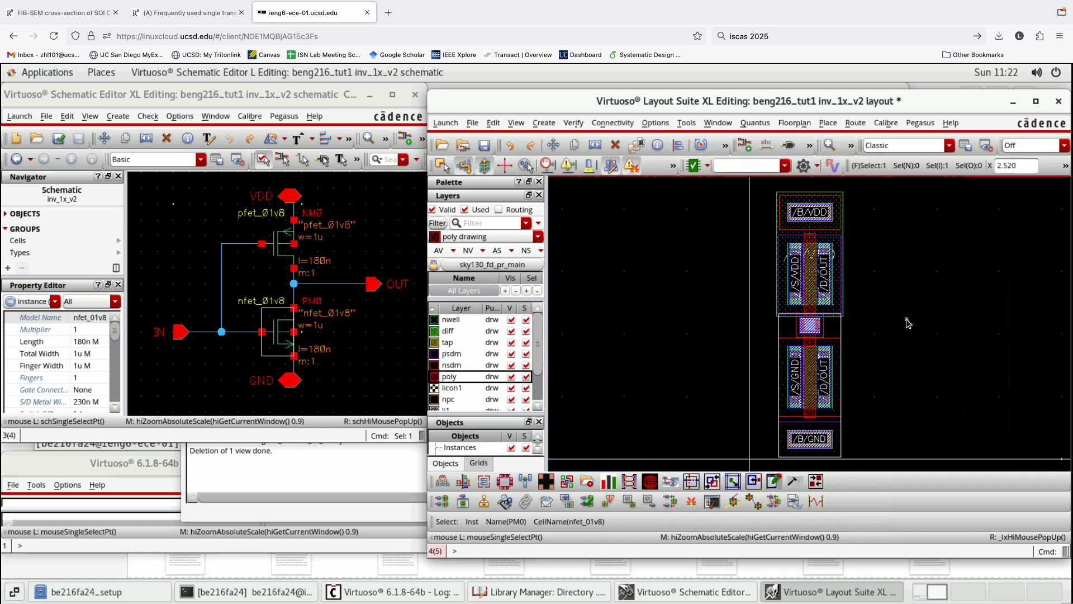
click(908, 340)
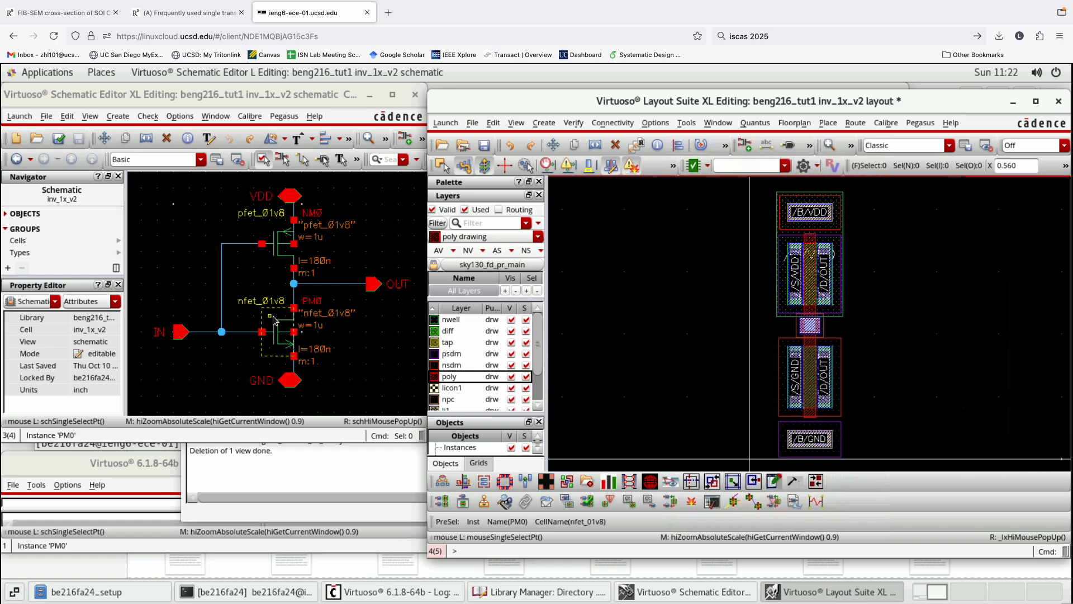
Start moving the nfet instance and set the Move snap mode to anyAngle.
click(799, 363)
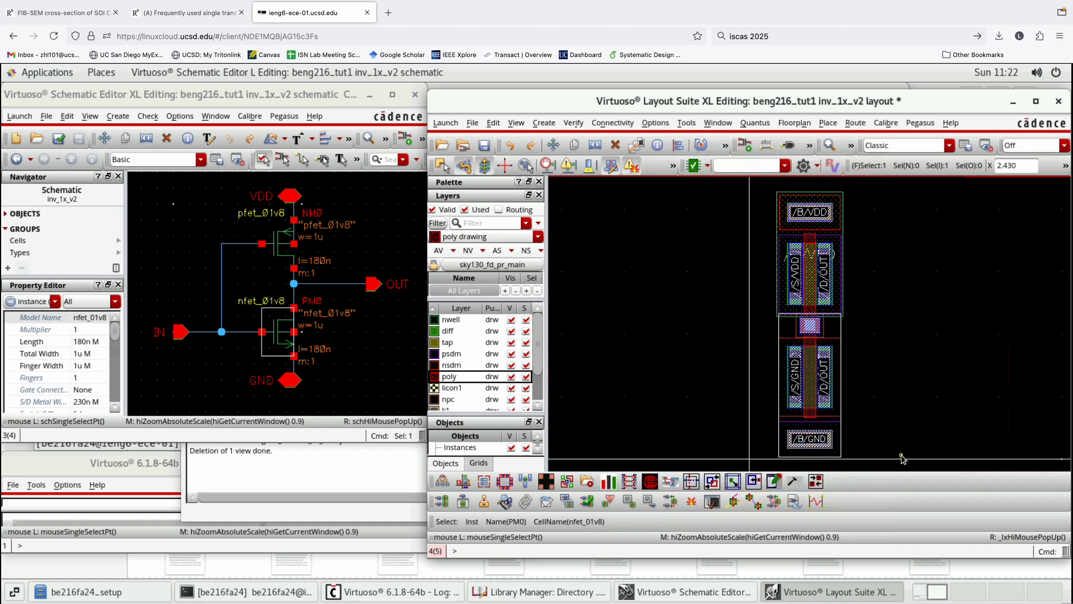
key(m)
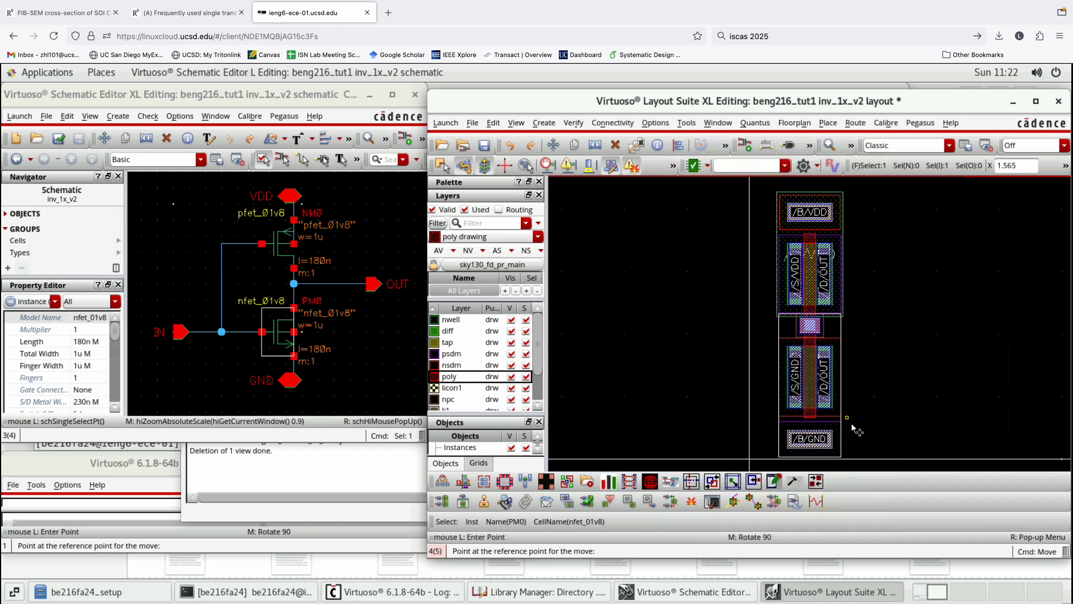
click(814, 374)
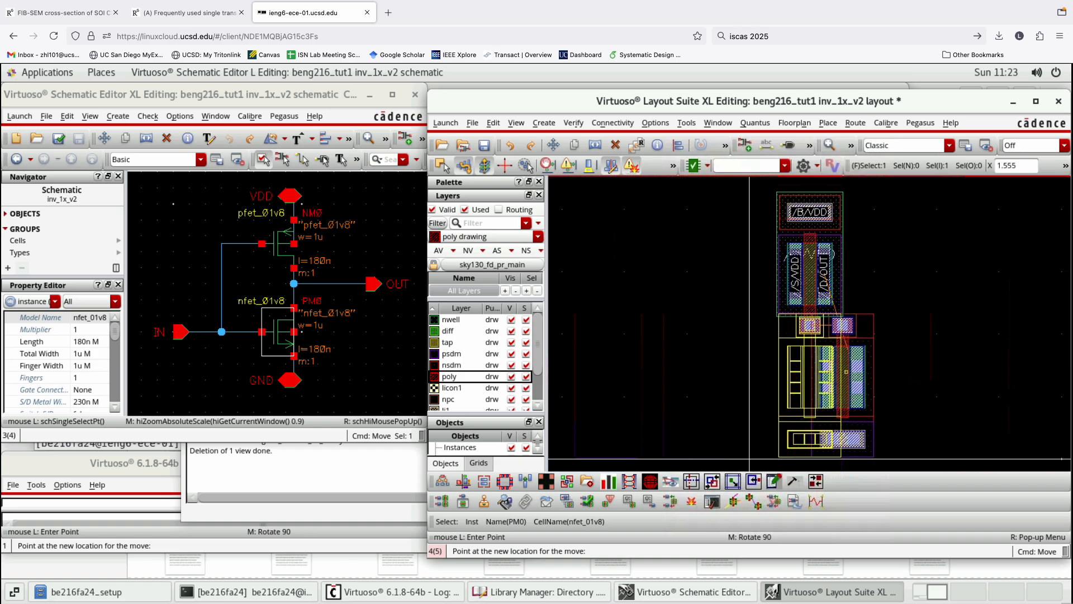
key(F3)
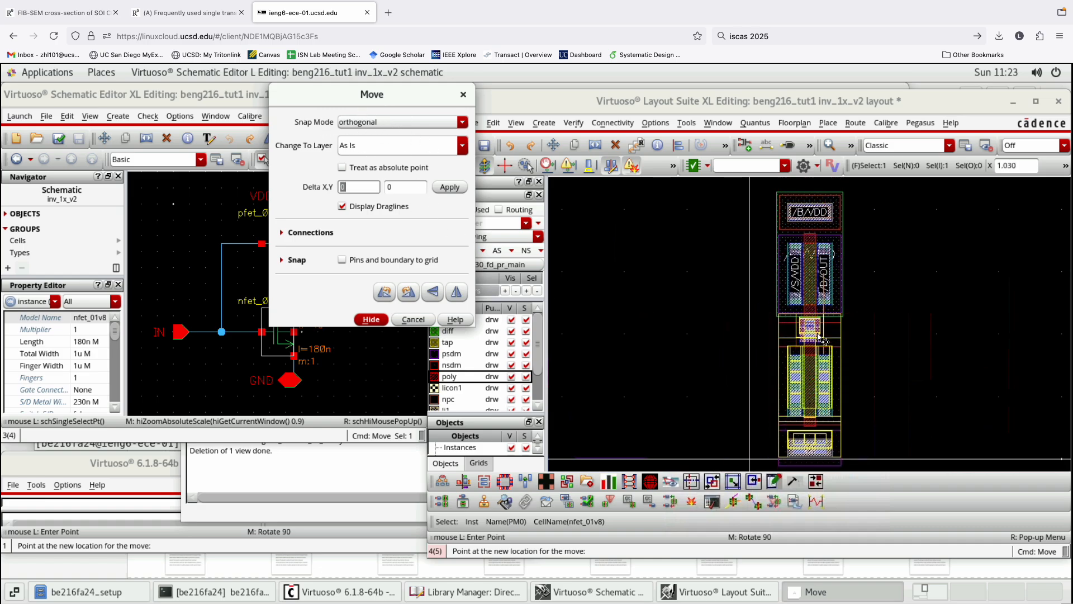
click(398, 125)
click(384, 136)
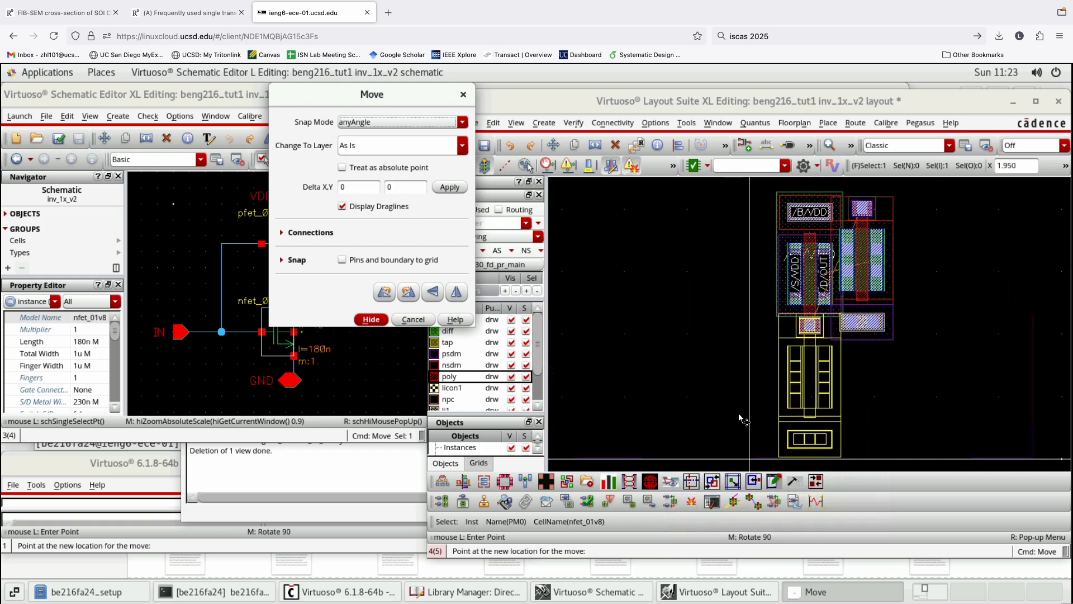
Set the Move snap mode back to orthogonal and hide the move options, keeping the nfet move active.
click(381, 124)
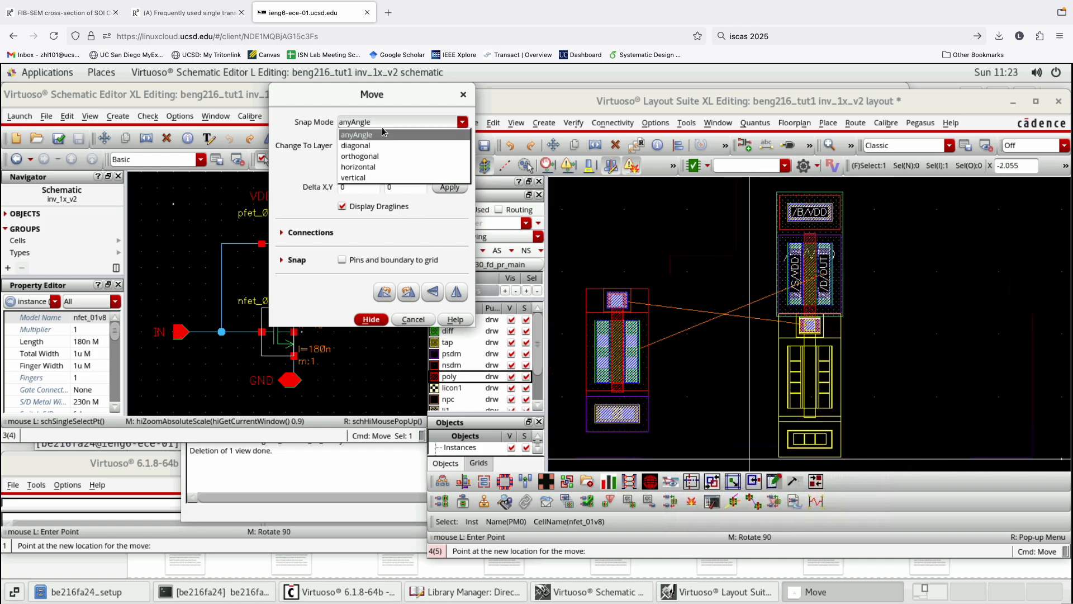
click(379, 167)
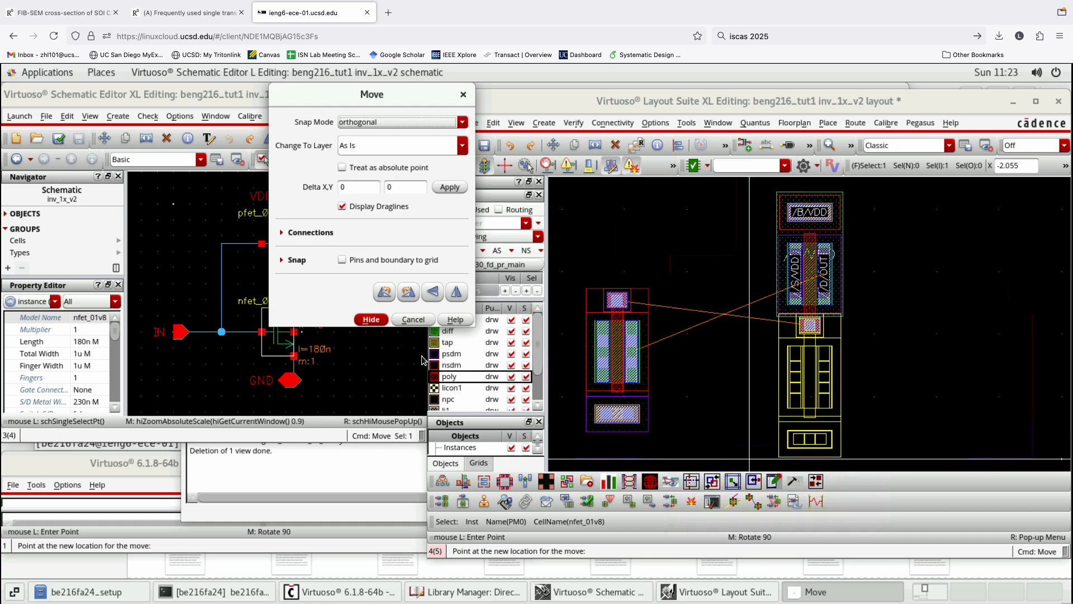
click(383, 320)
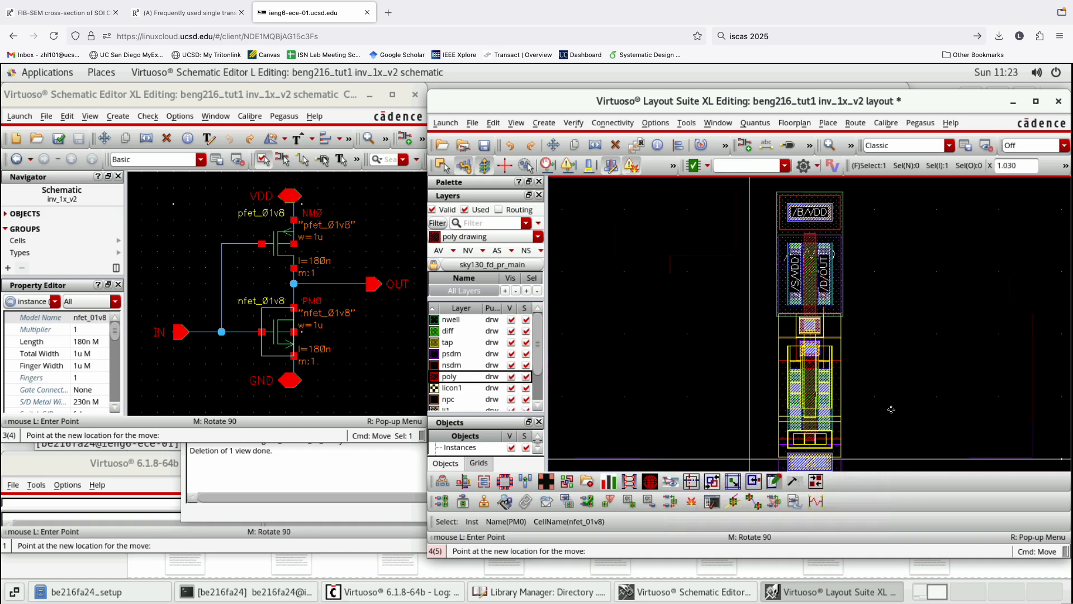
Place the nfet instance straight below the pfet, leaving a small gap between the two gate contacts.
click(809, 398)
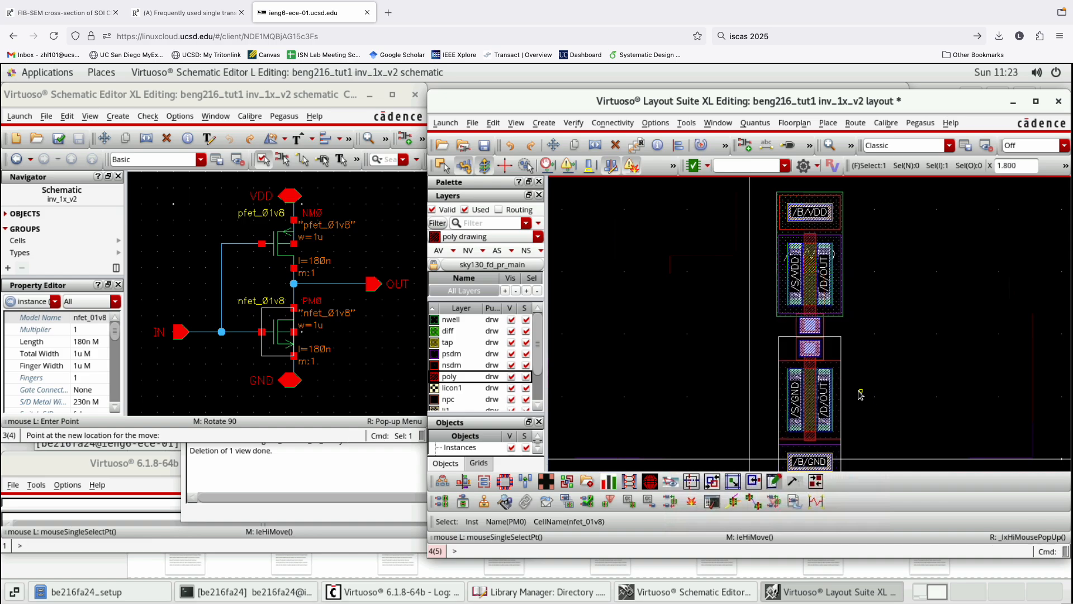
ctrl+scroll(839, 366, up, 2)
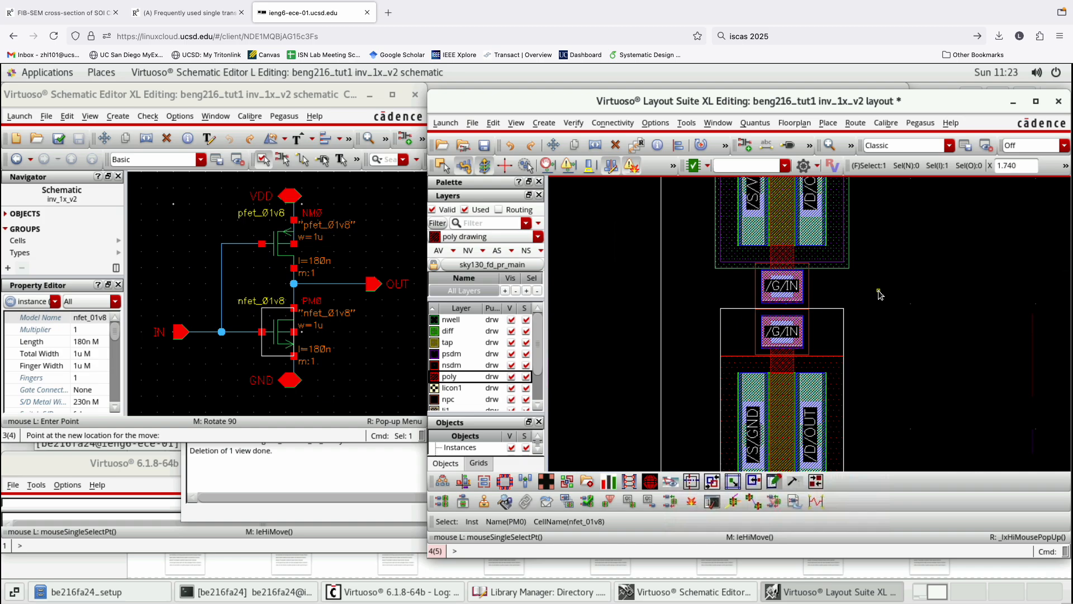
ctrl+scroll(794, 313, up, 2)
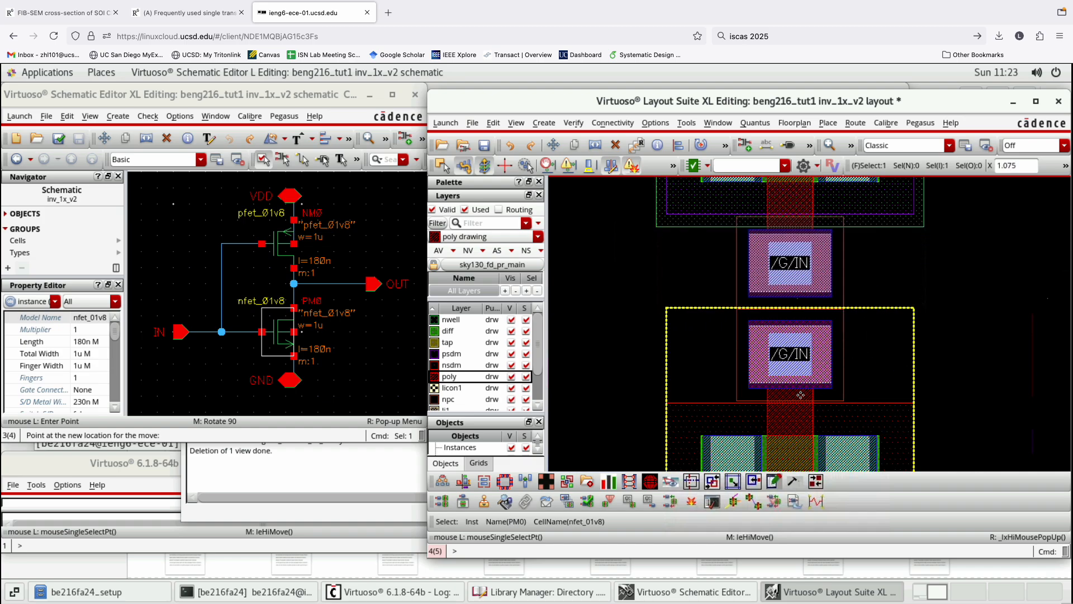
Start Quick Align for the nfet, keeping its Snap Target at Edges and Points with No Spacing.
key(a)
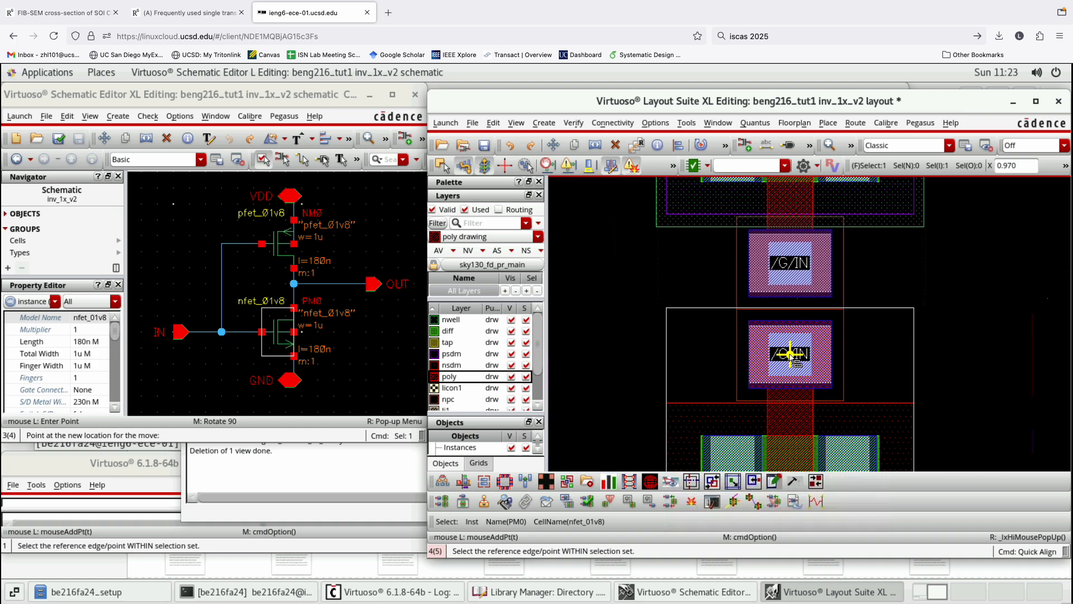
key(F3)
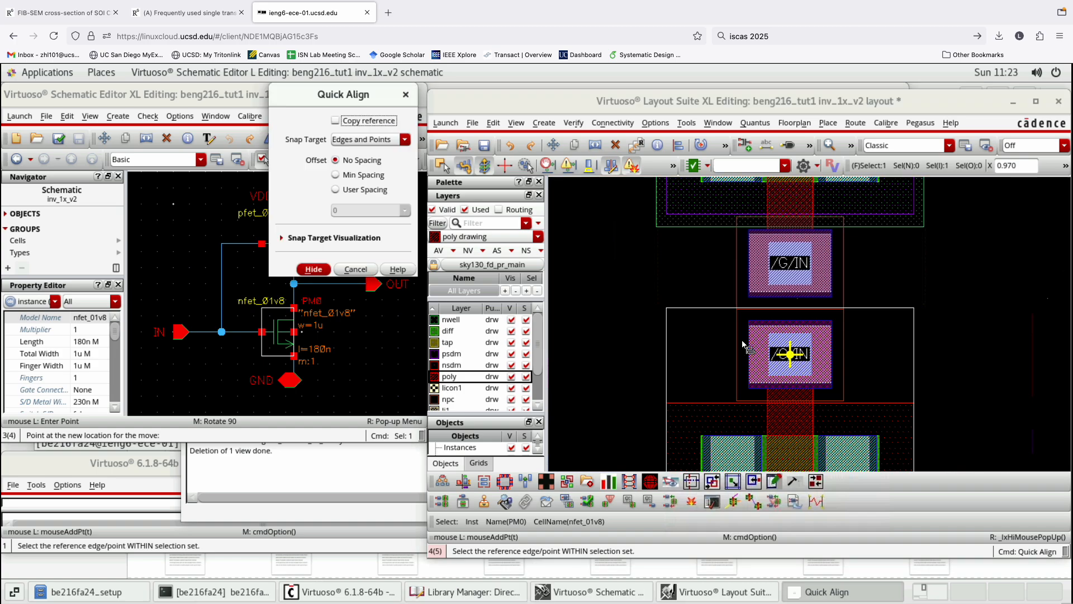
click(374, 141)
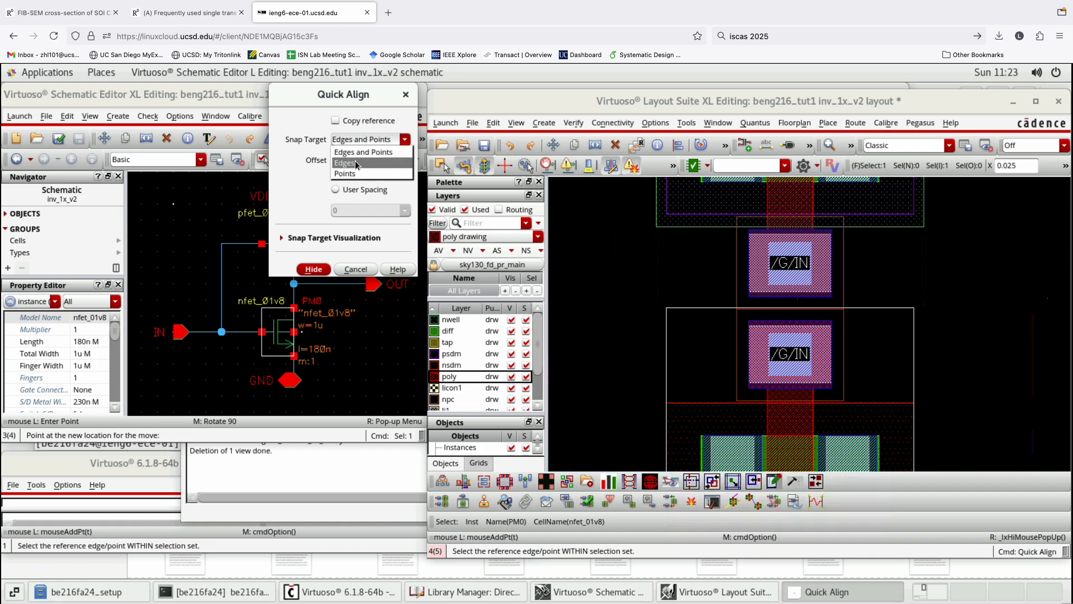
click(386, 141)
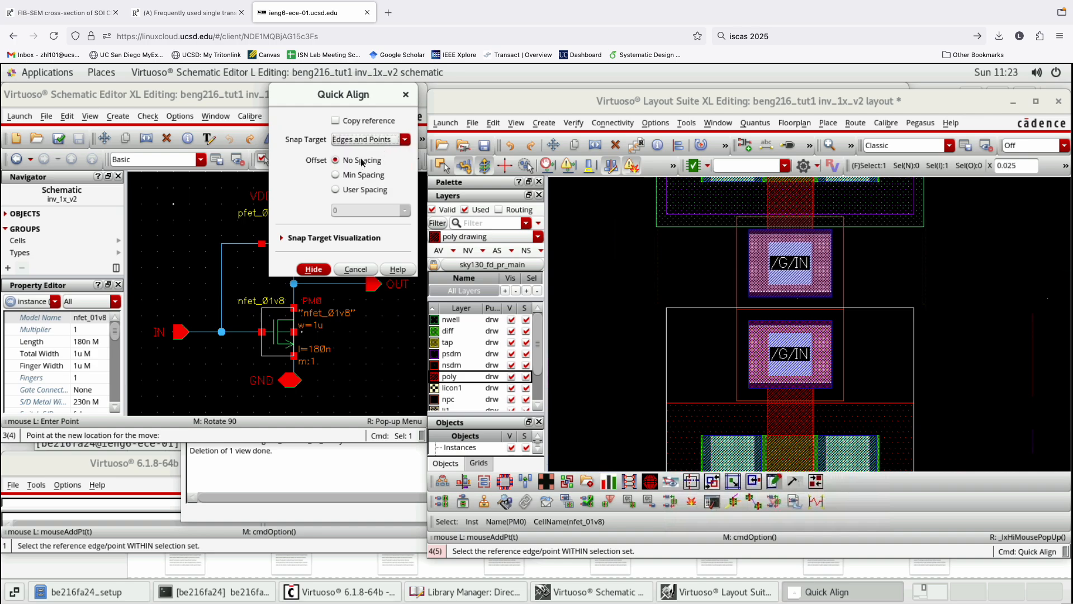
click(323, 269)
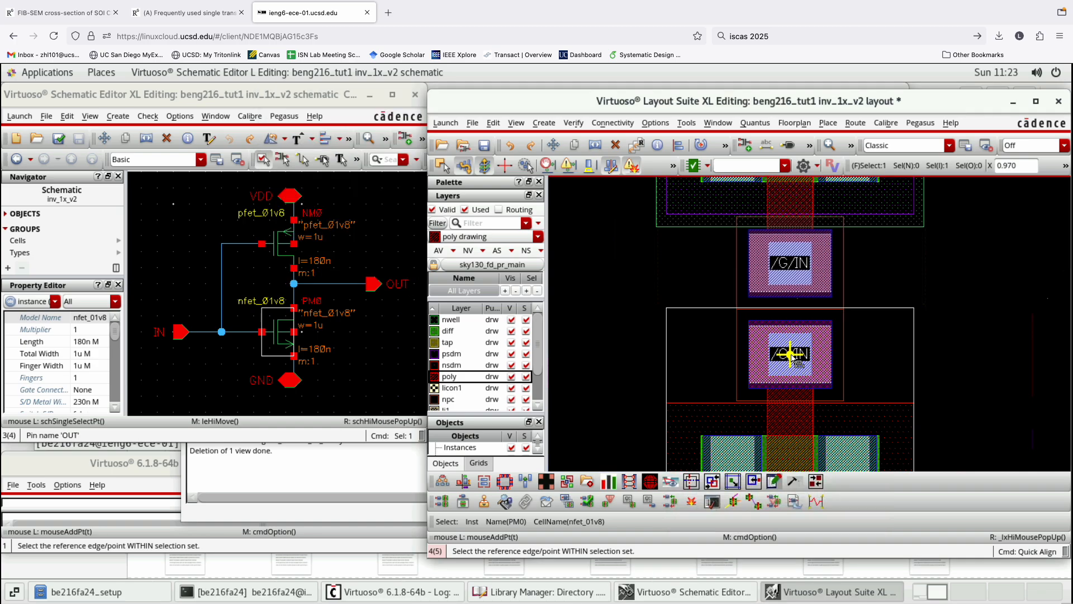
Align the nfet's gate contact centre to the pfet's gate contact centre and save the layout.
click(793, 358)
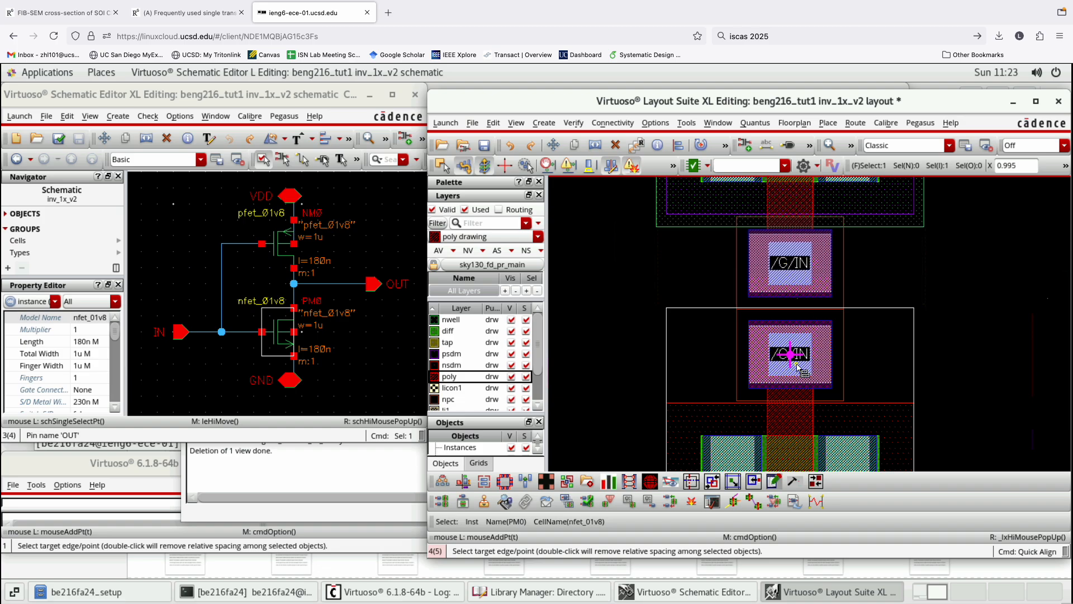
click(791, 264)
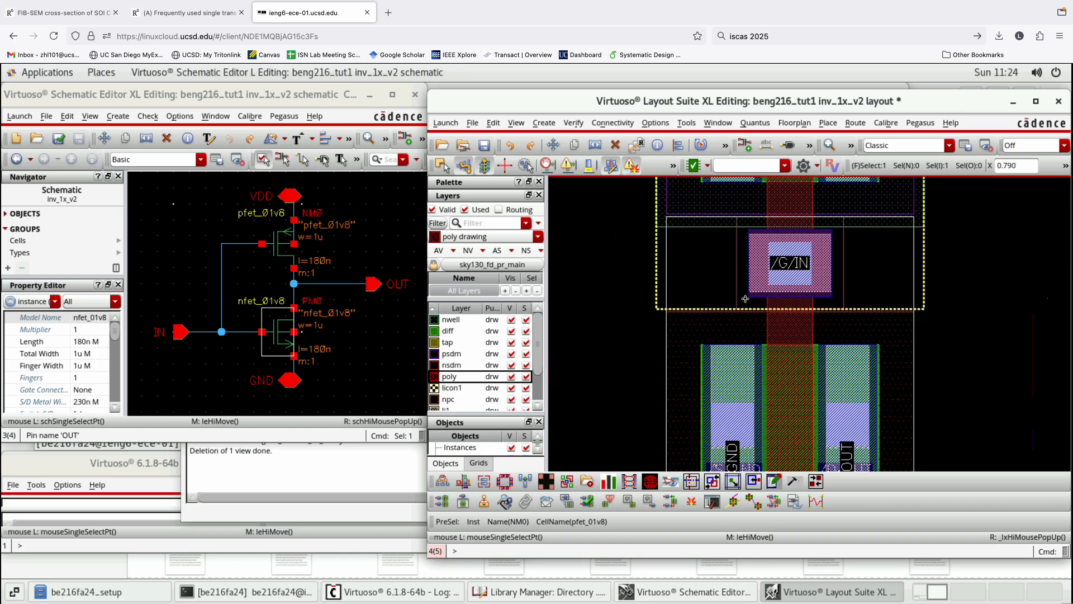
key(f)
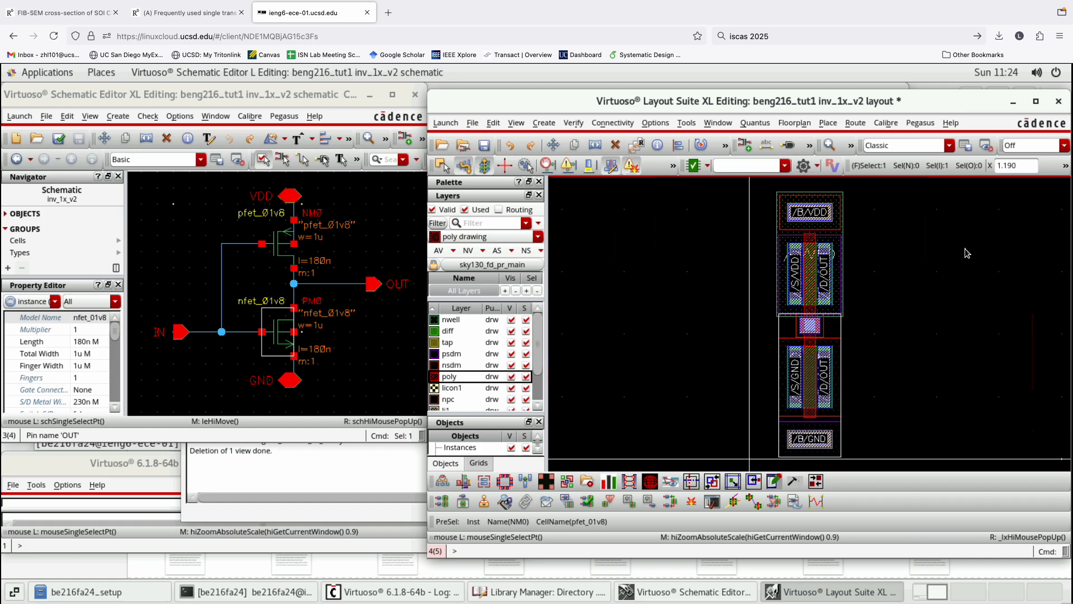
click(484, 145)
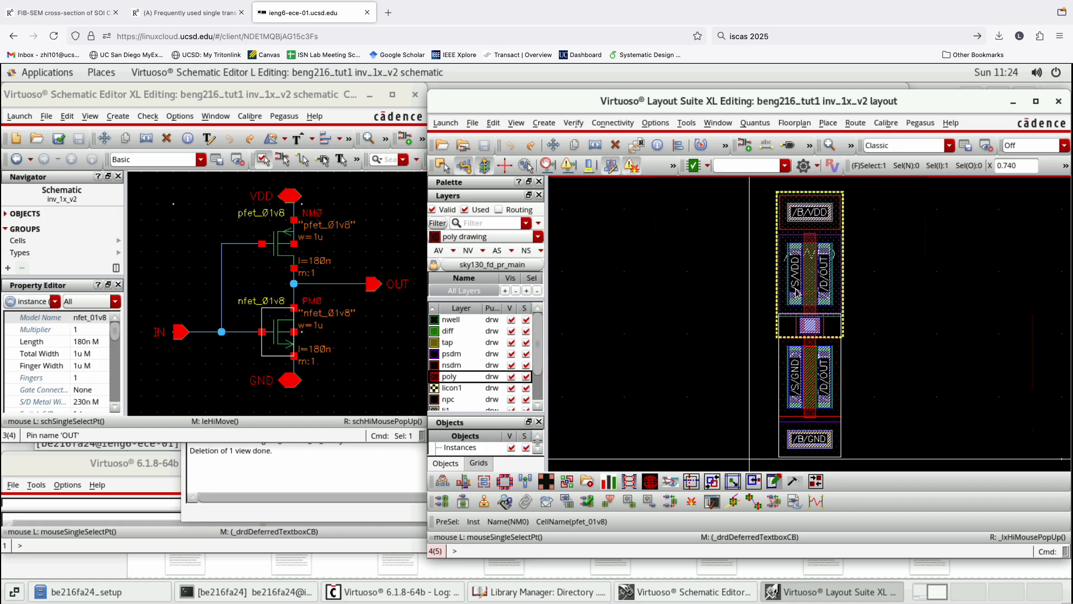
Examine the drain and gate nets of both transistors against the schematic, and clear the nfet selection.
click(826, 378)
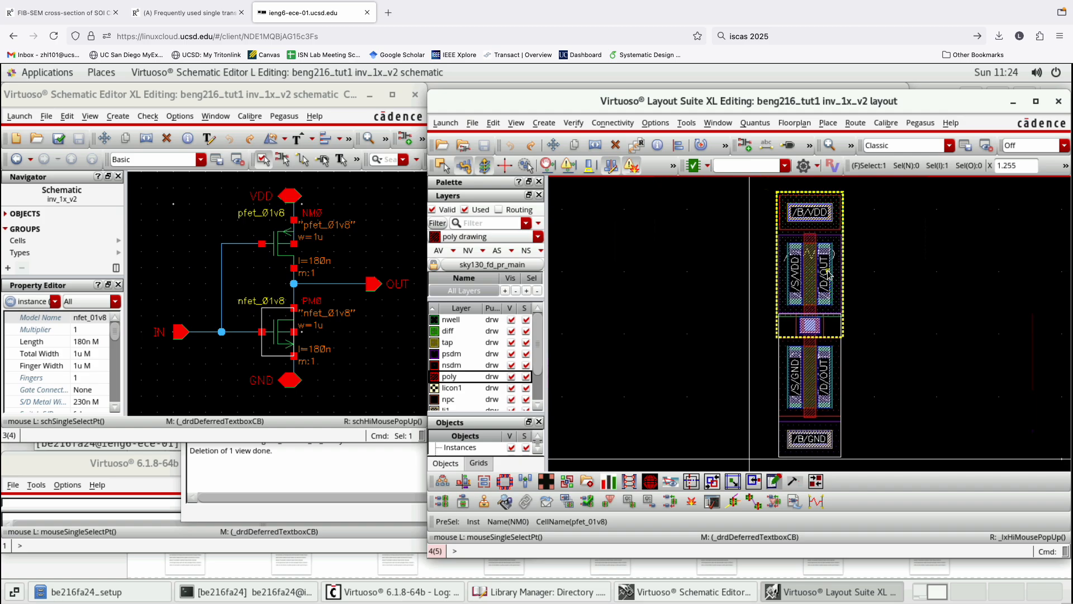
click(828, 377)
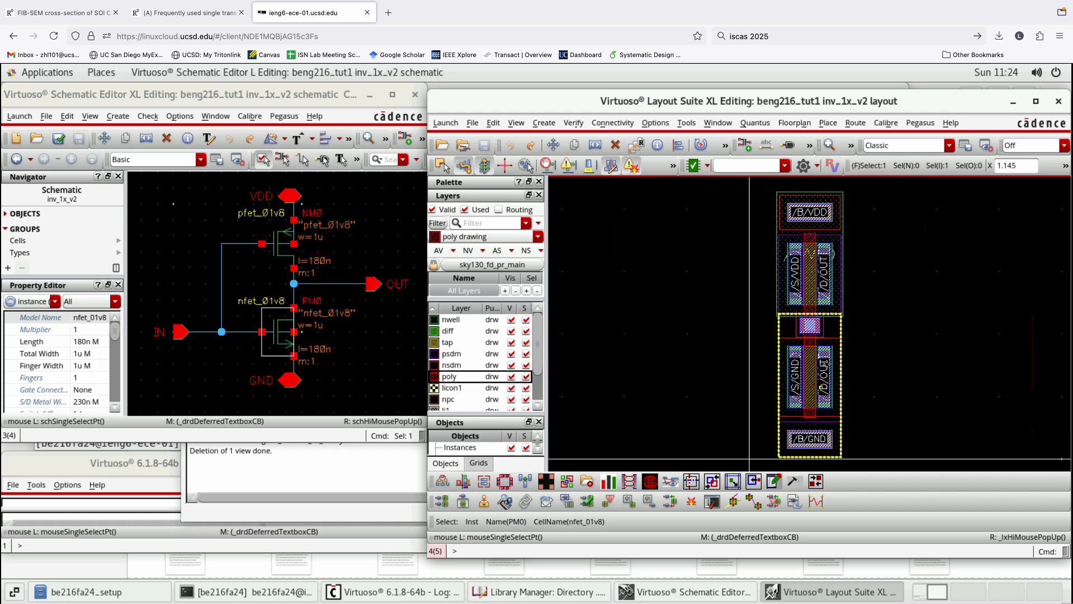
click(824, 287)
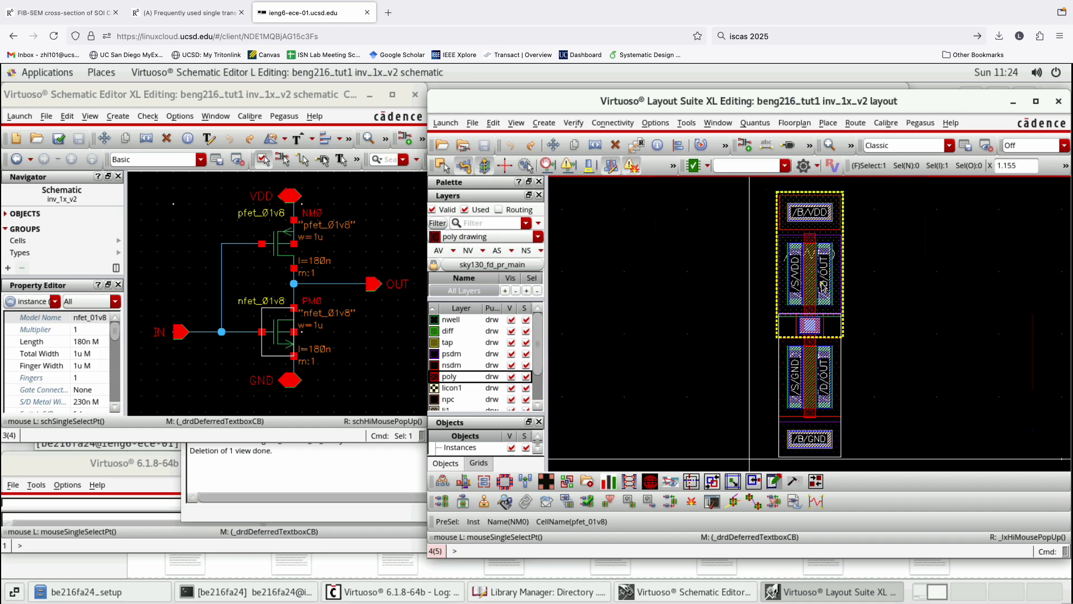
click(827, 364)
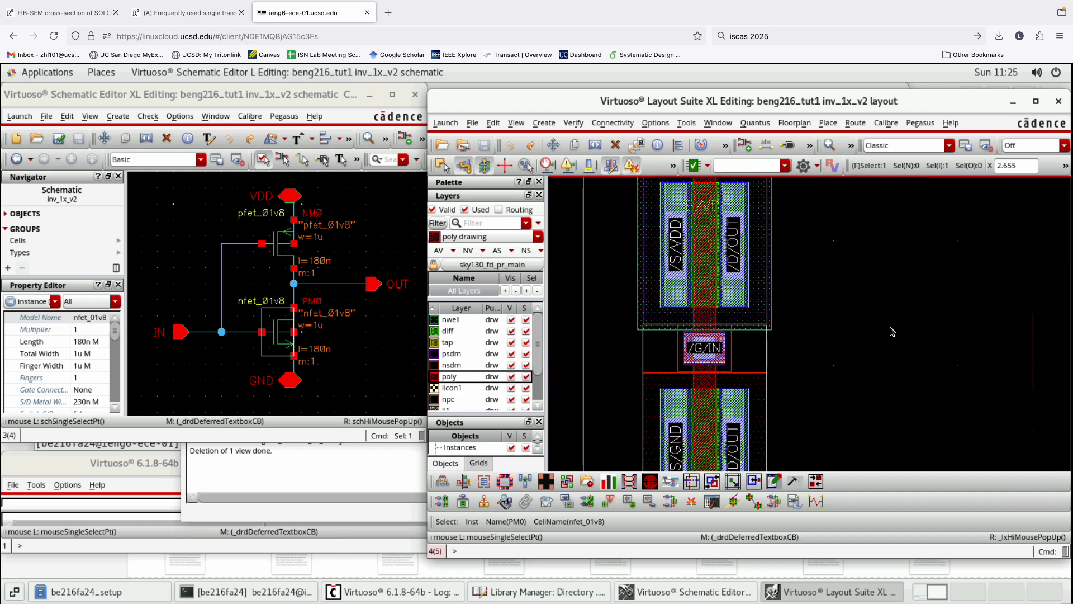
ctrl+scroll(909, 306, up, 1)
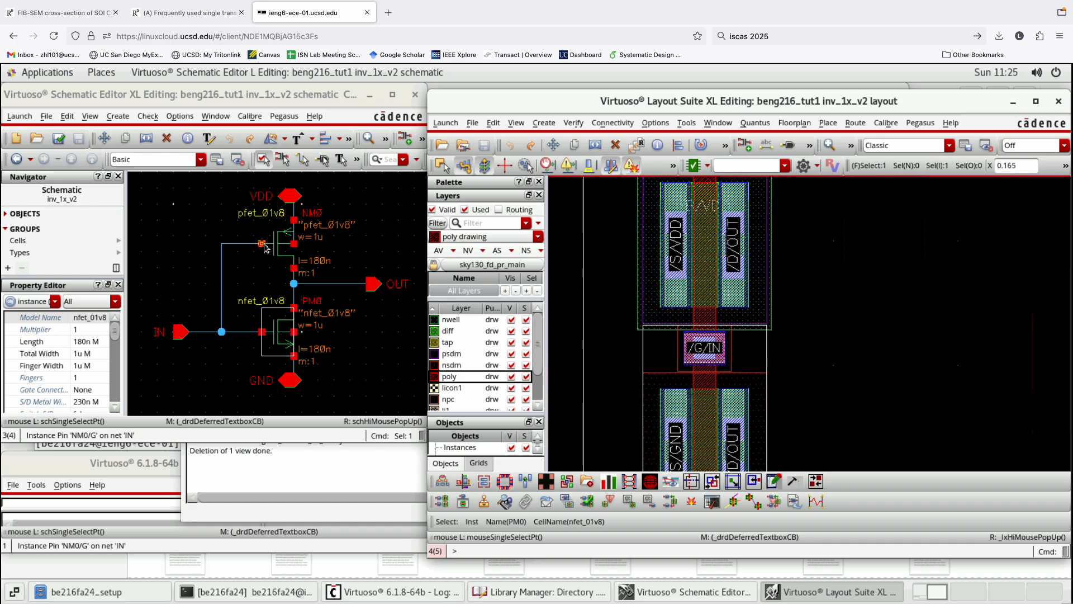
click(933, 287)
key(f)
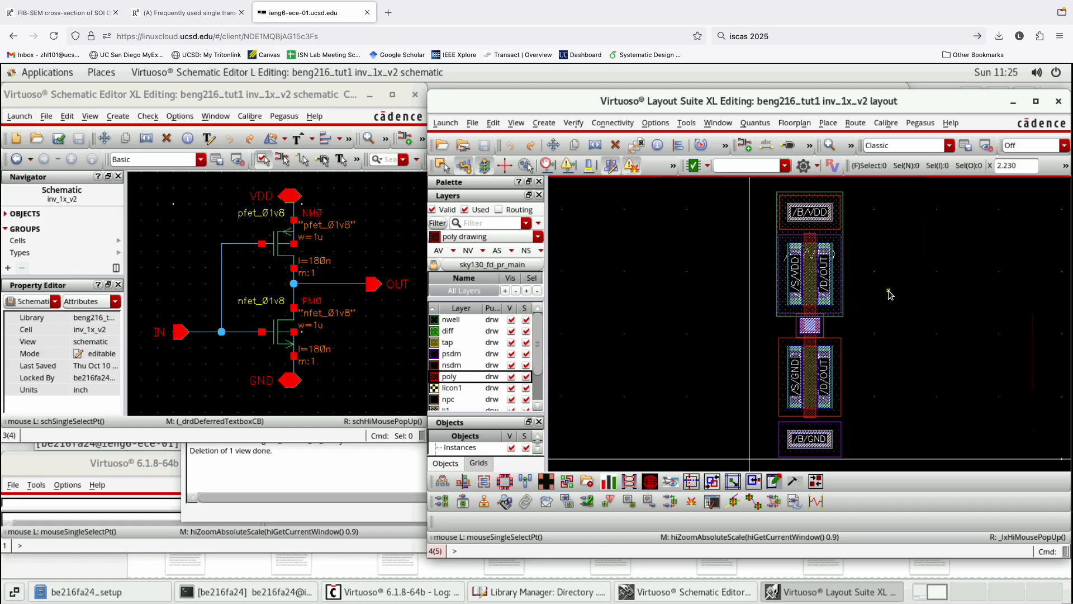
Turn on DRD Notify and DRD Post-Edit checking for the layout.
click(567, 167)
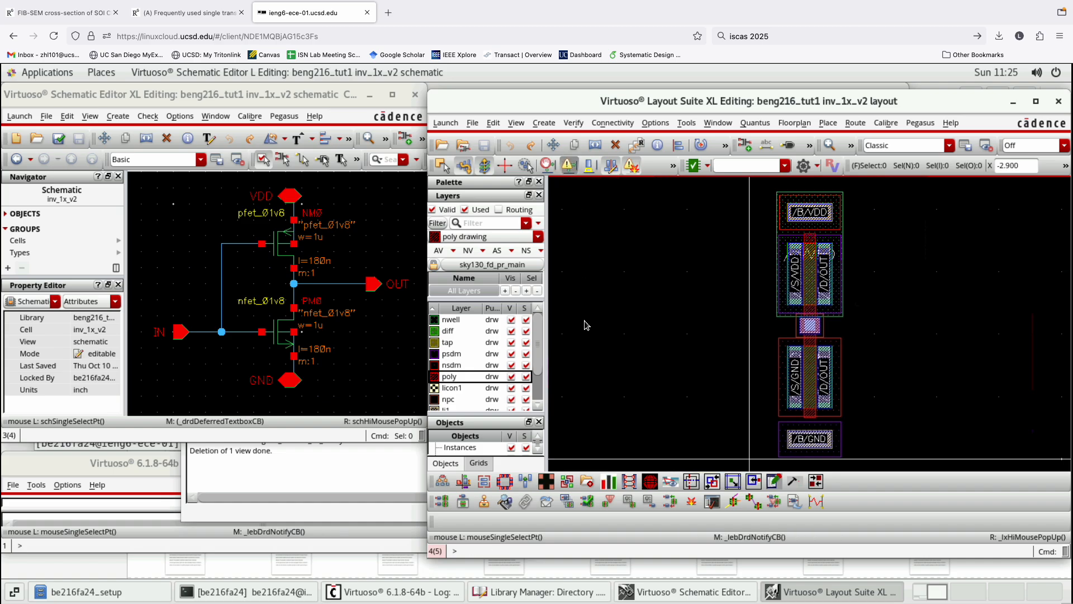
click(589, 169)
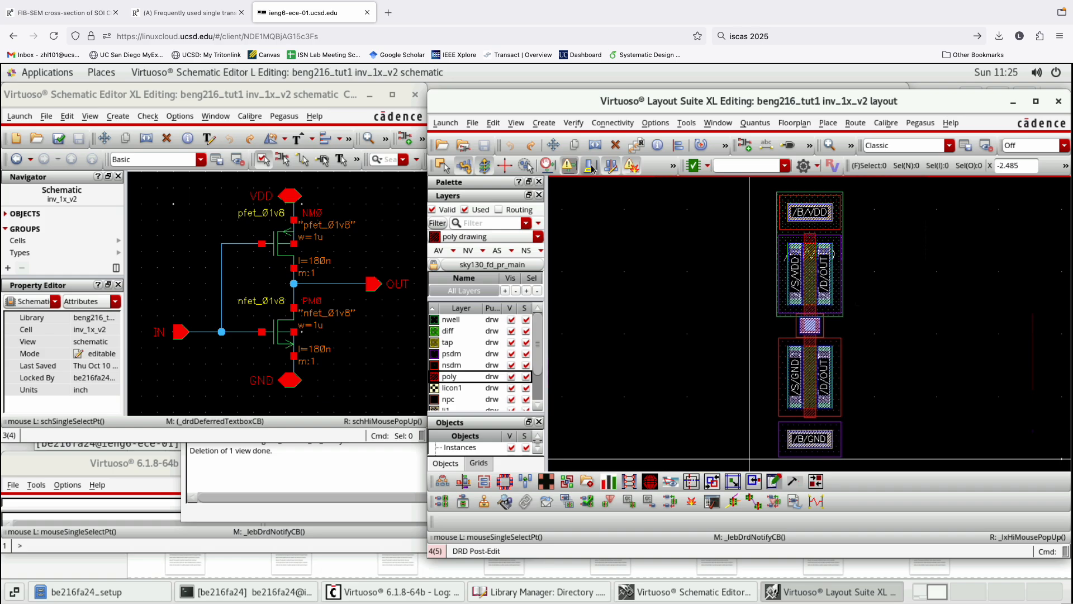
click(591, 168)
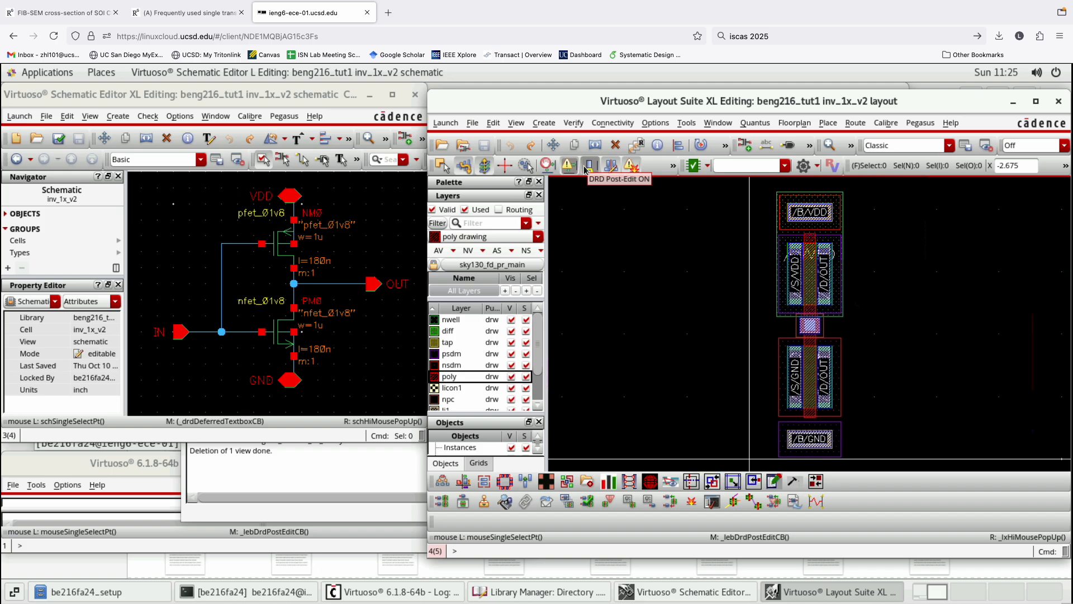
click(586, 170)
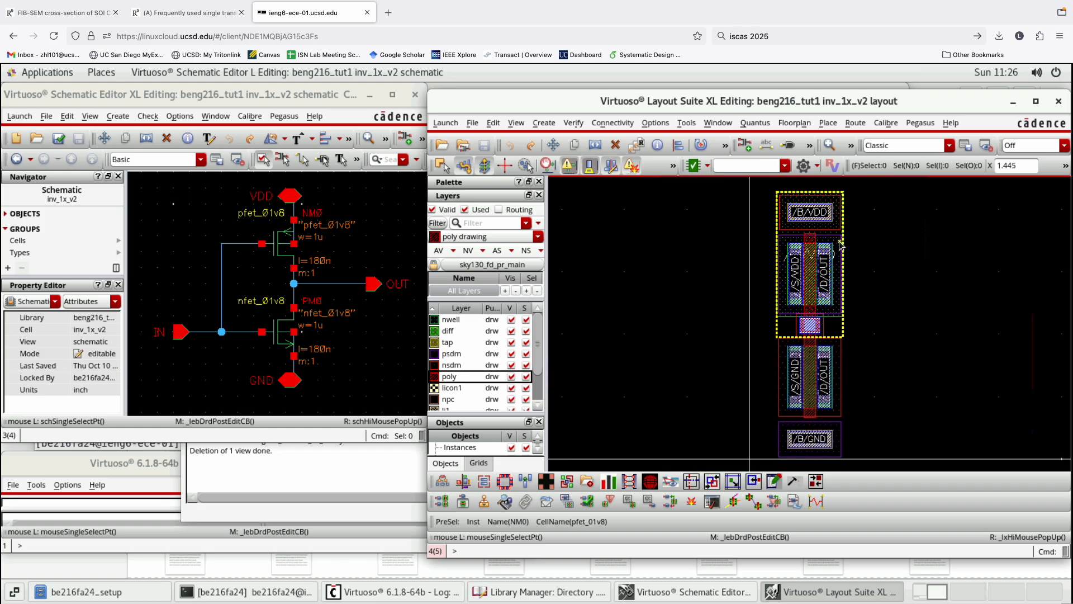
click(592, 168)
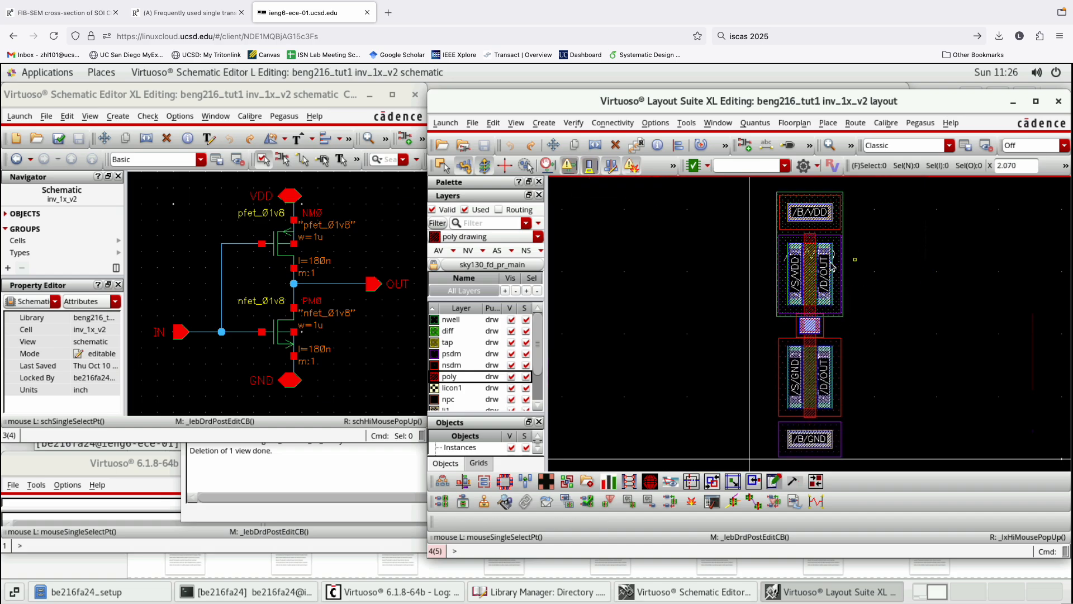
Shift the layout window slightly upward and examine the labelled terminals of the stacked transistors.
scroll(827, 265, up, 3)
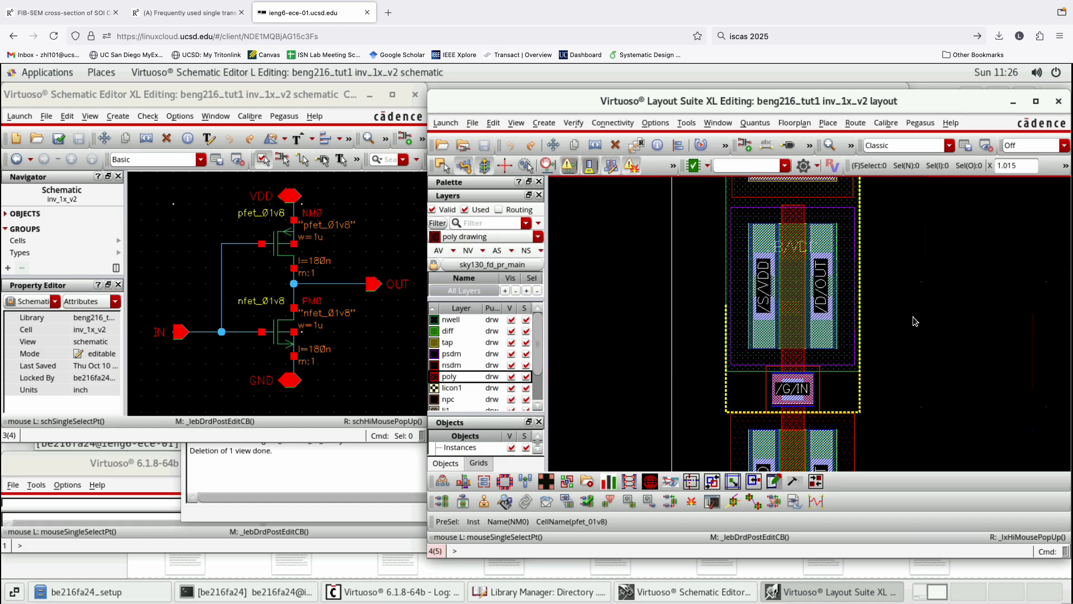
scroll(847, 332, down, 3)
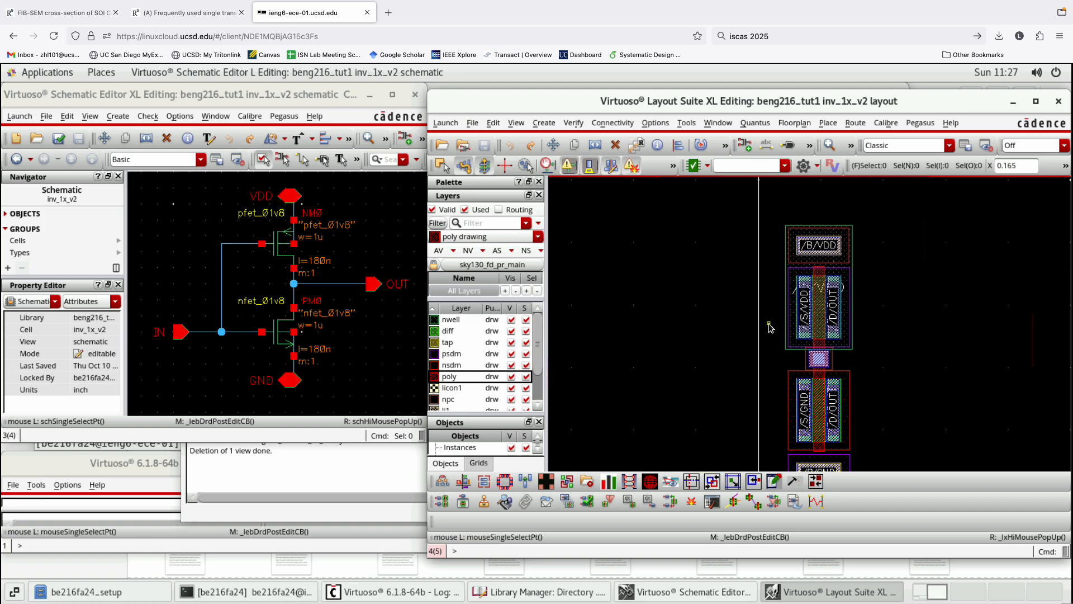
key(f)
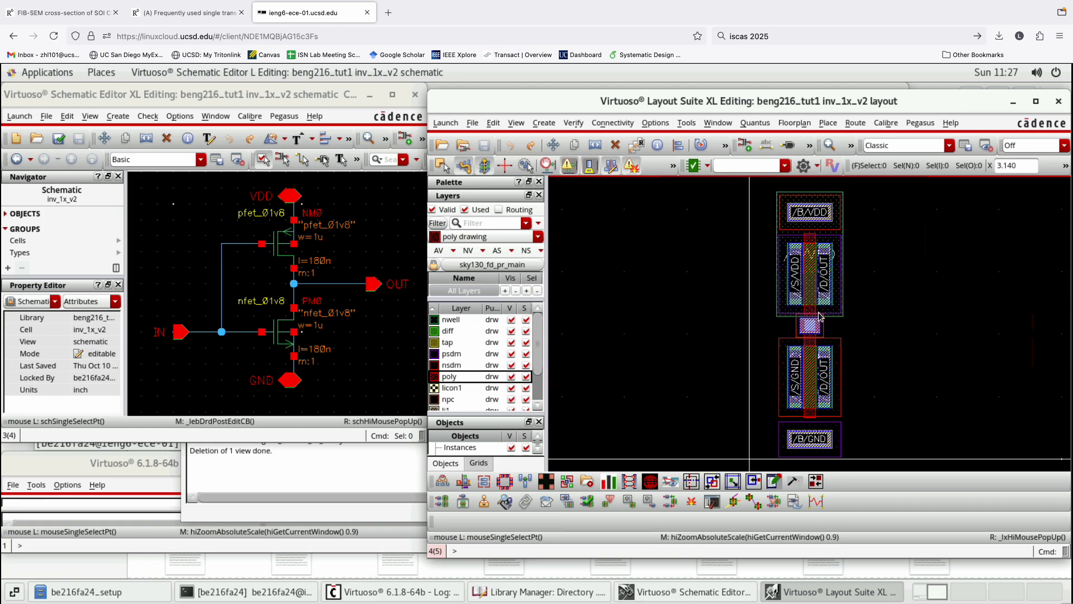
drag(876, 85, 877, 58)
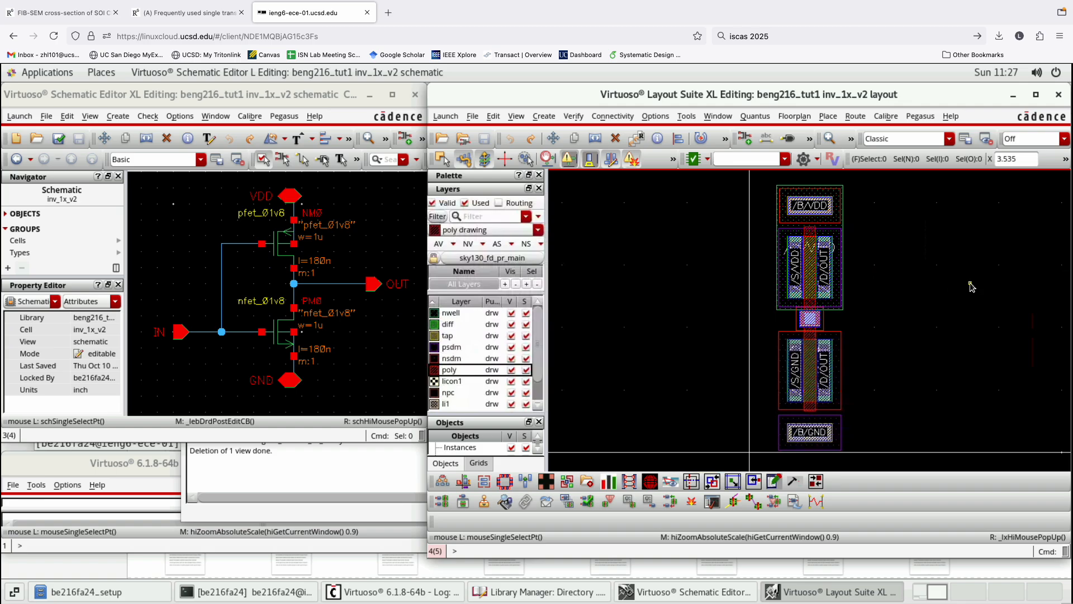
ctrl+scroll(815, 241, up, 2)
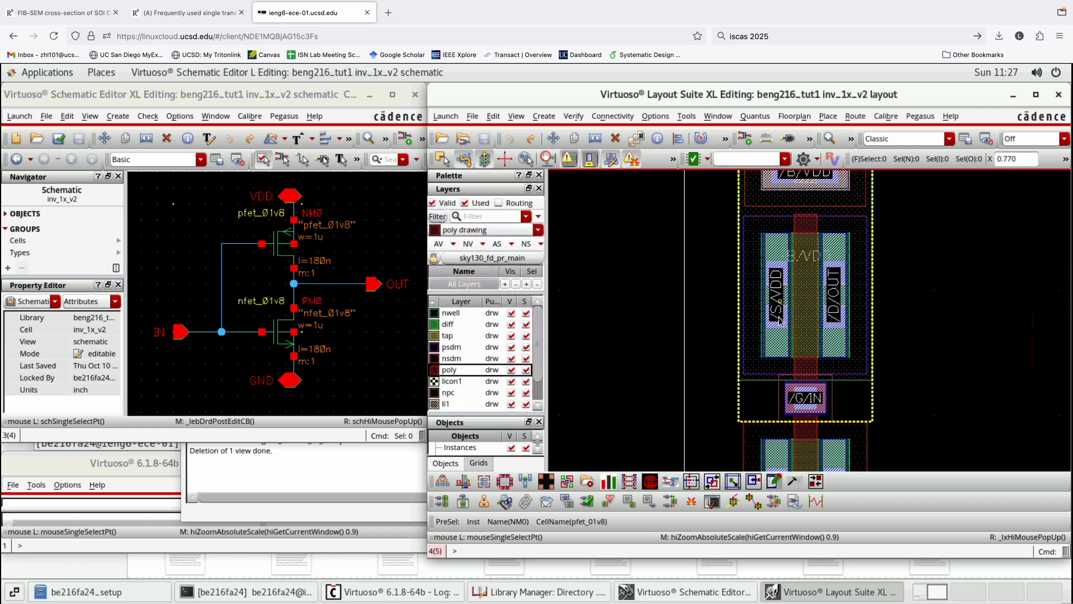
ctrl+scroll(874, 307, down, 2)
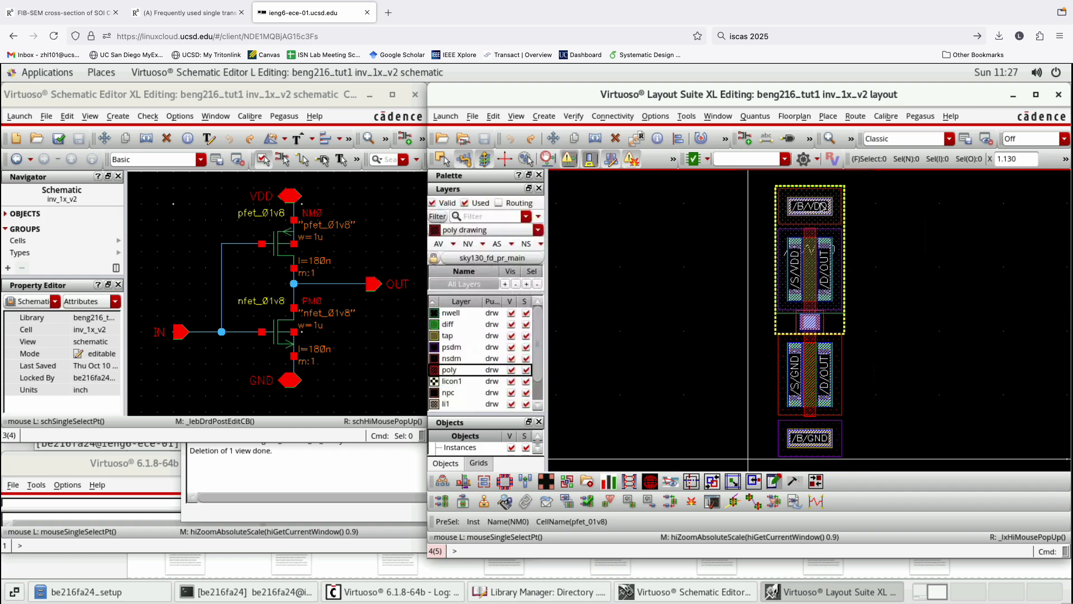
Limit the layer list to routing layers and make met1 drawing the active layer.
ctrl+scroll(815, 209, up, 2)
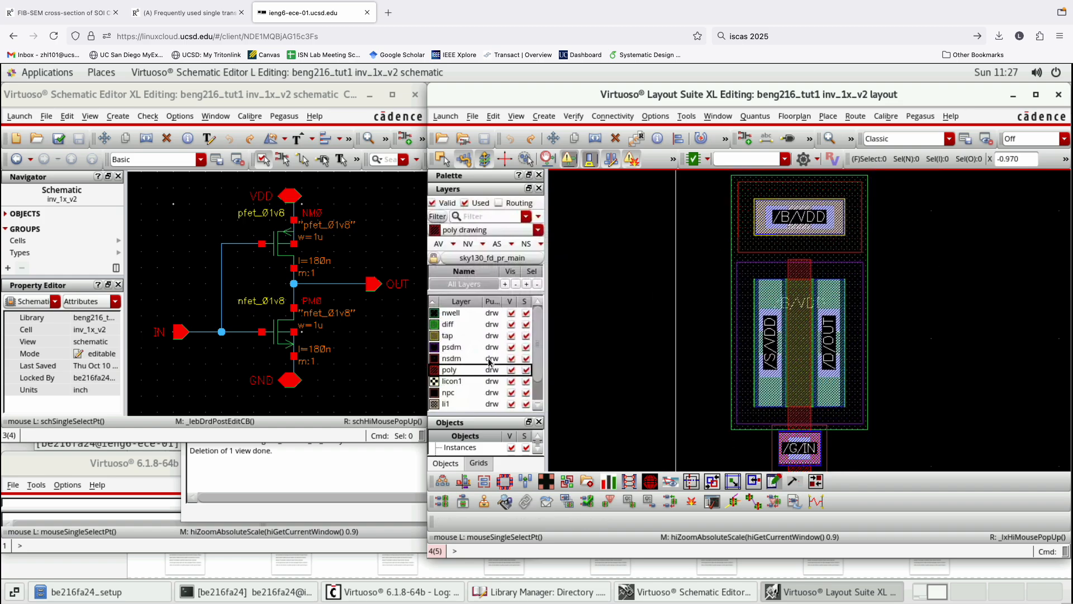
click(500, 203)
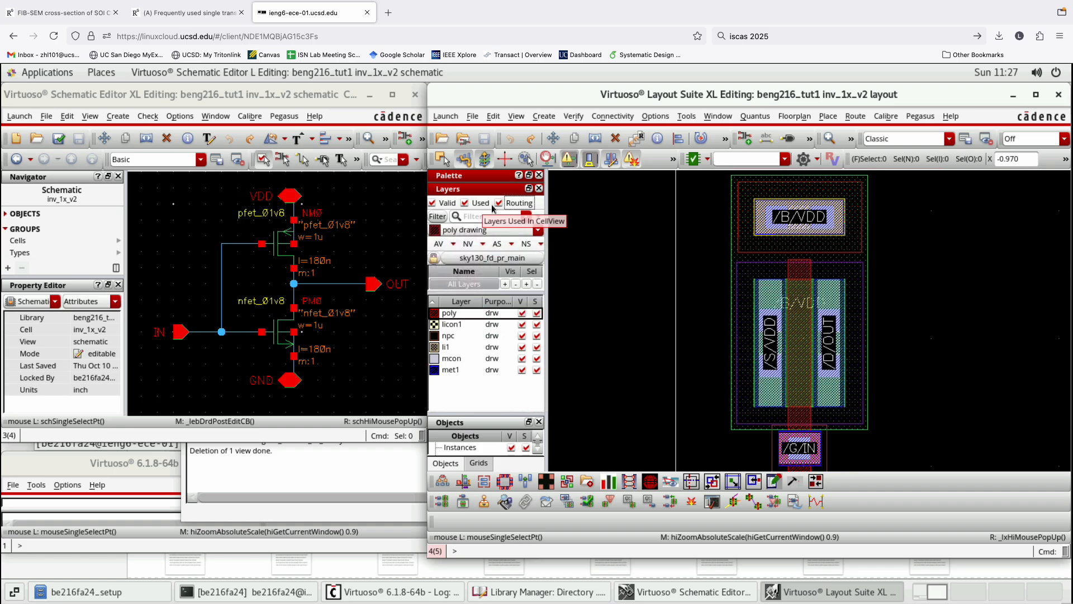
click(452, 370)
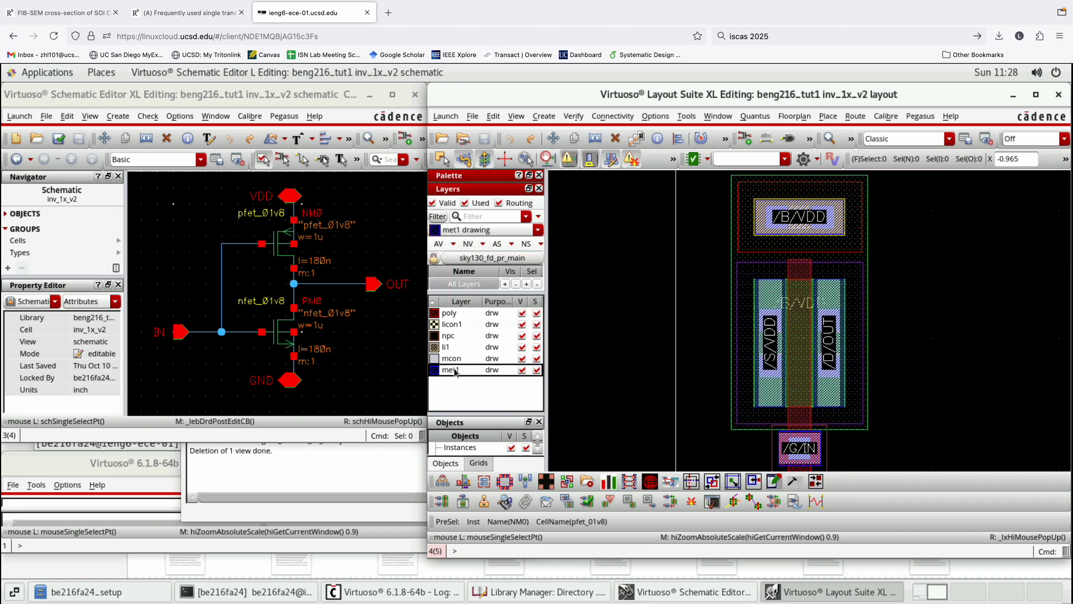
Hide every layer except met1 and remove the routing-only filter from the layer list.
click(468, 244)
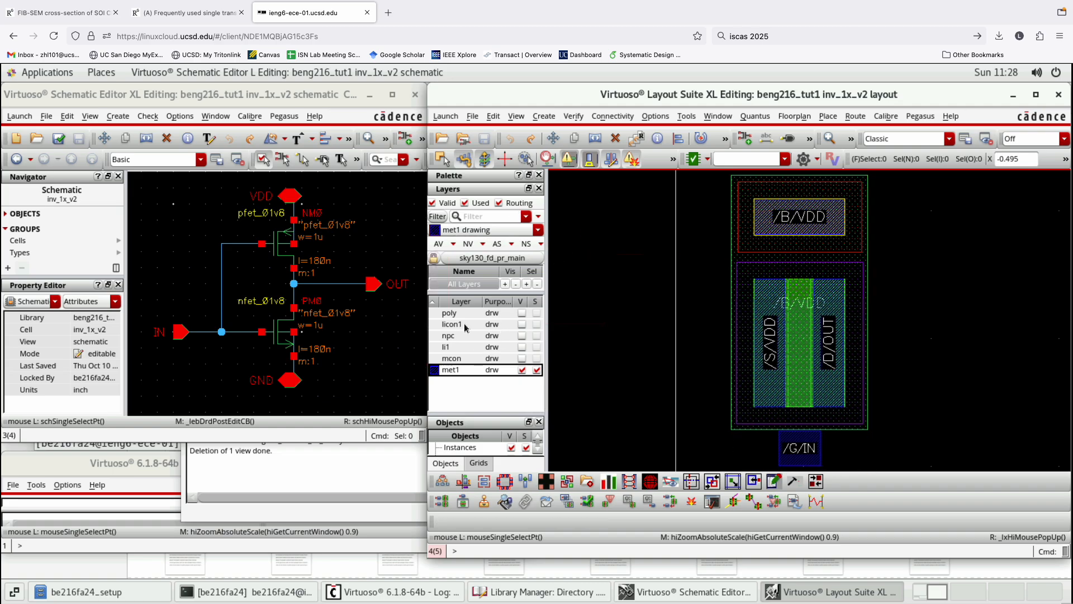
click(502, 204)
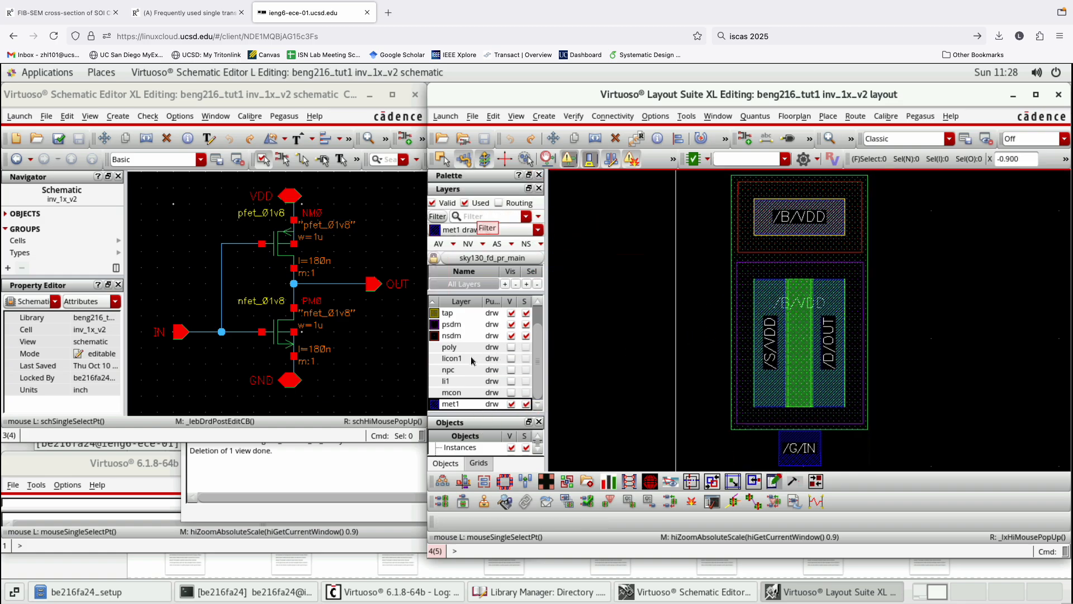
click(469, 245)
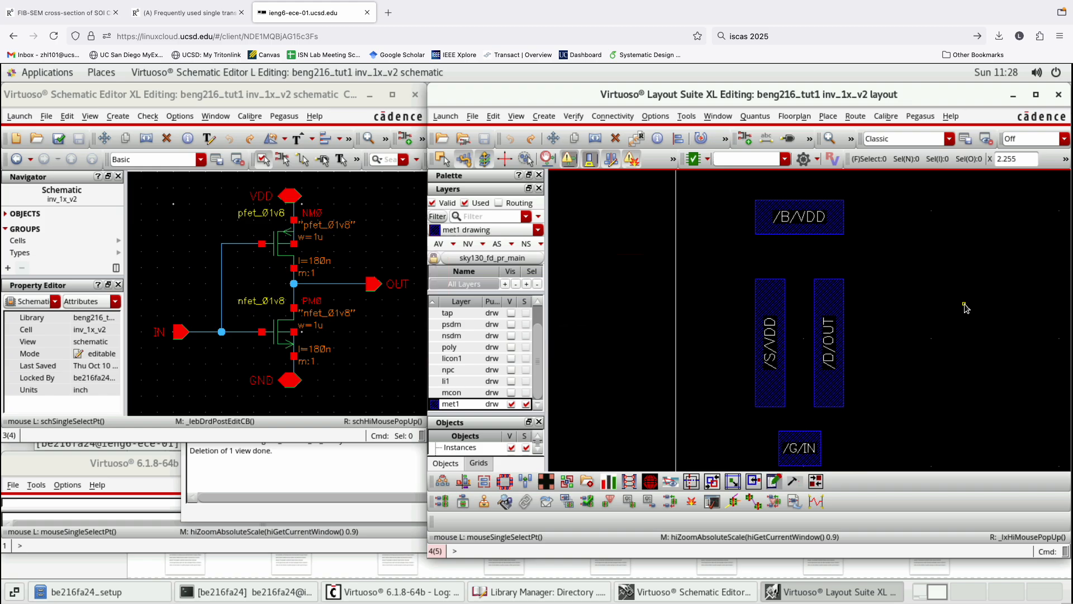
key(f)
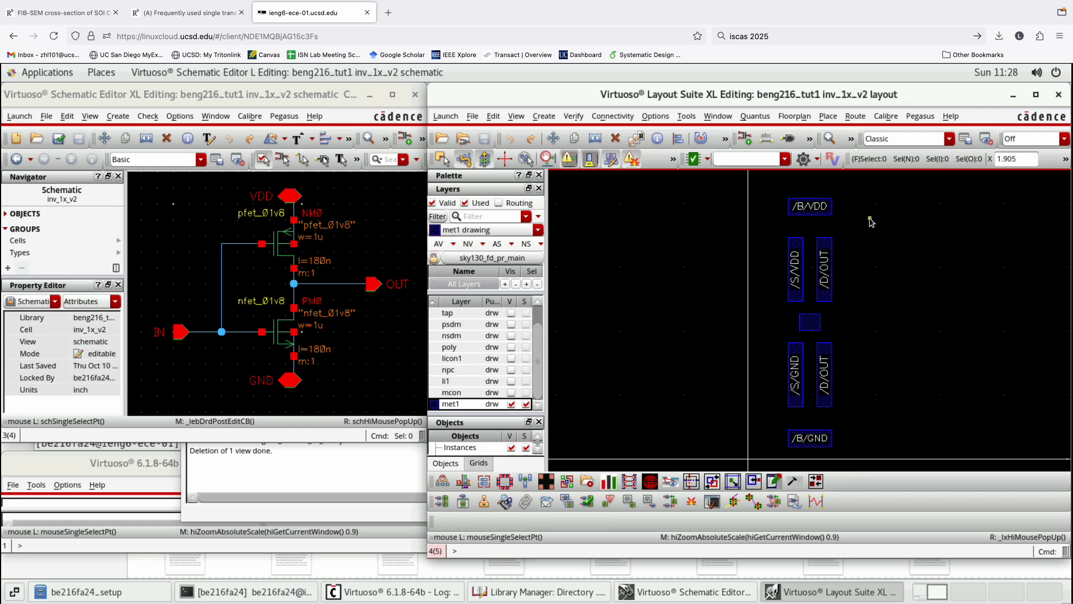
ctrl+scroll(845, 201, up, 2)
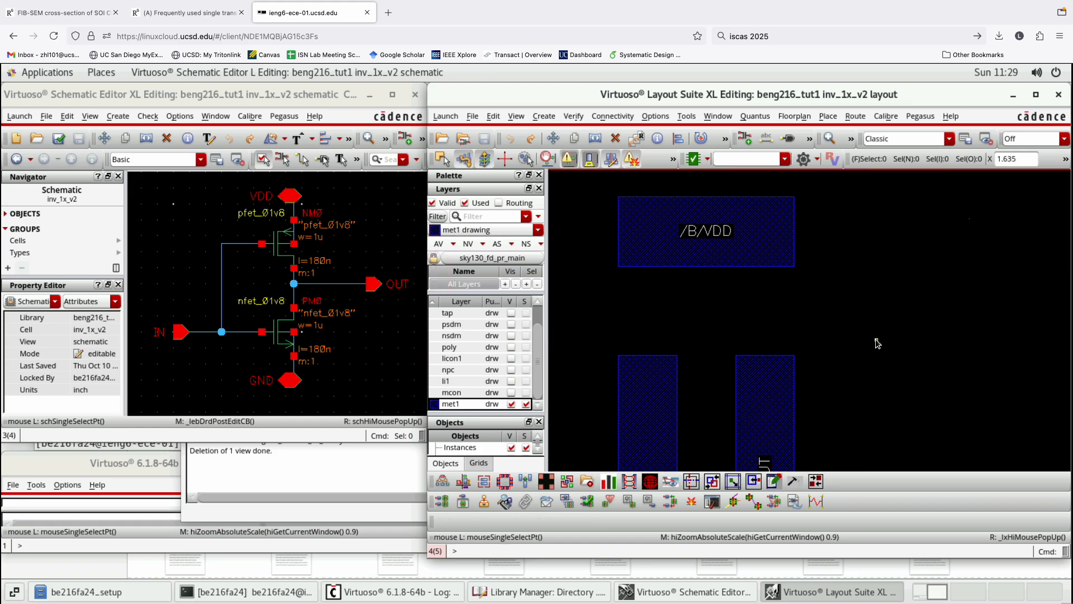
key(p)
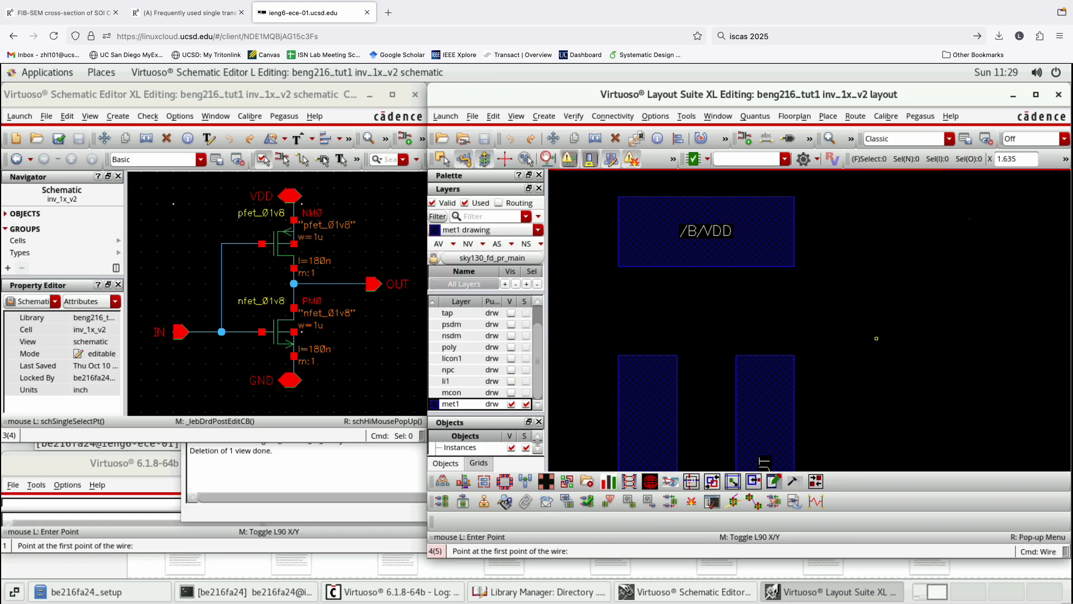
click(642, 356)
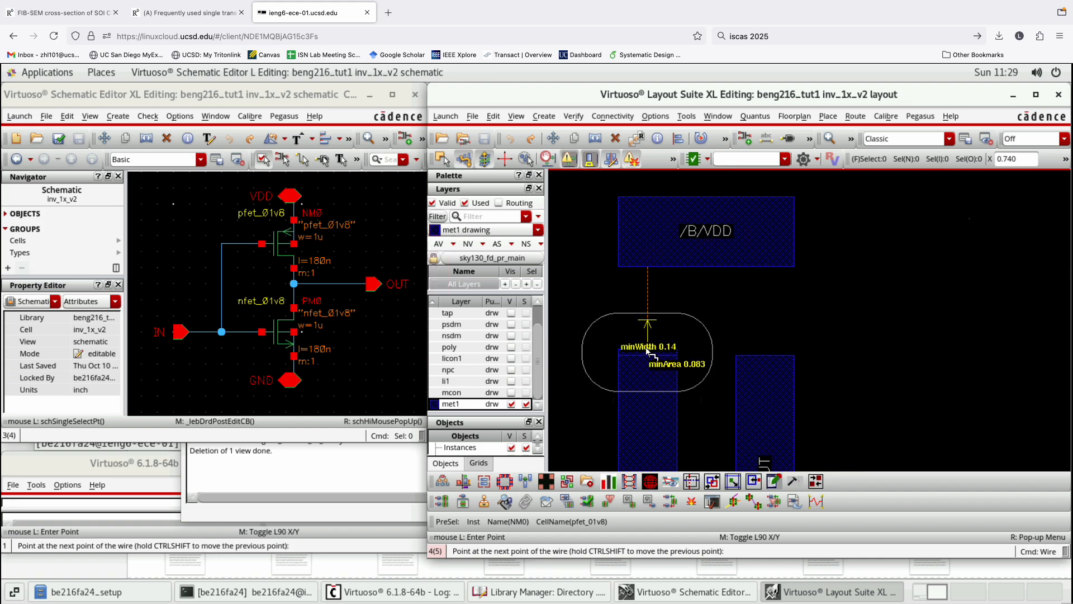
key(Escape)
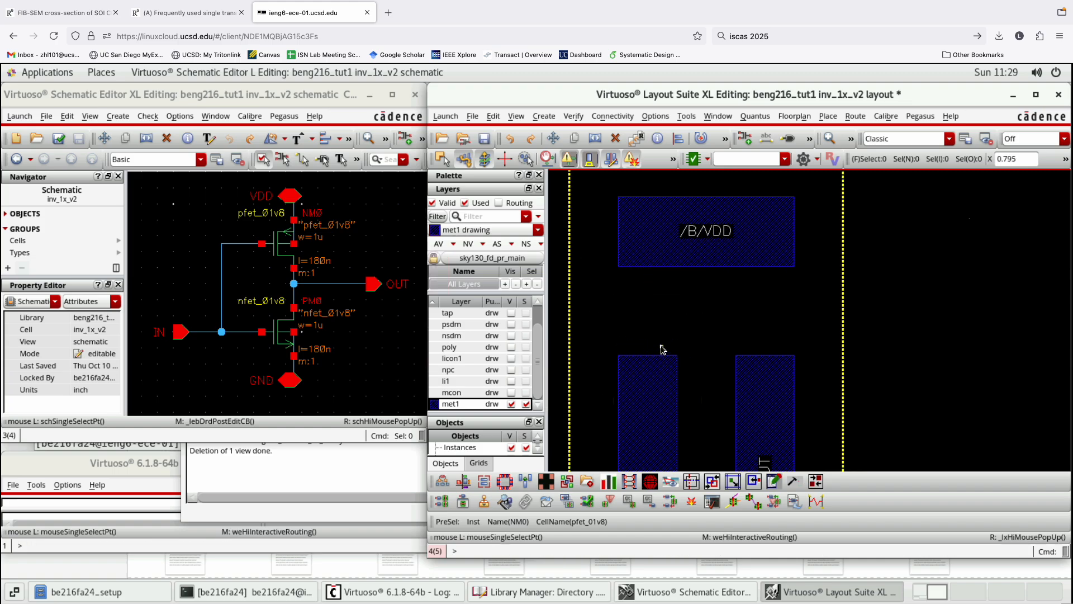
Route a 0.23-wide met1 wire from the upper transistor's VDD source contact to the far edge of its VDD body contact.
key(p)
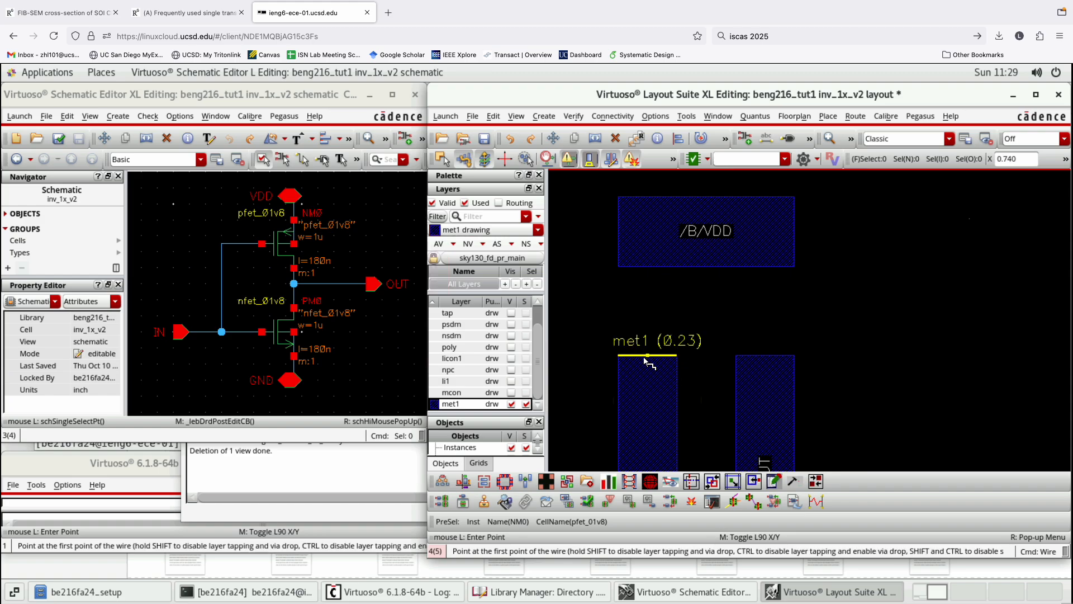
click(648, 356)
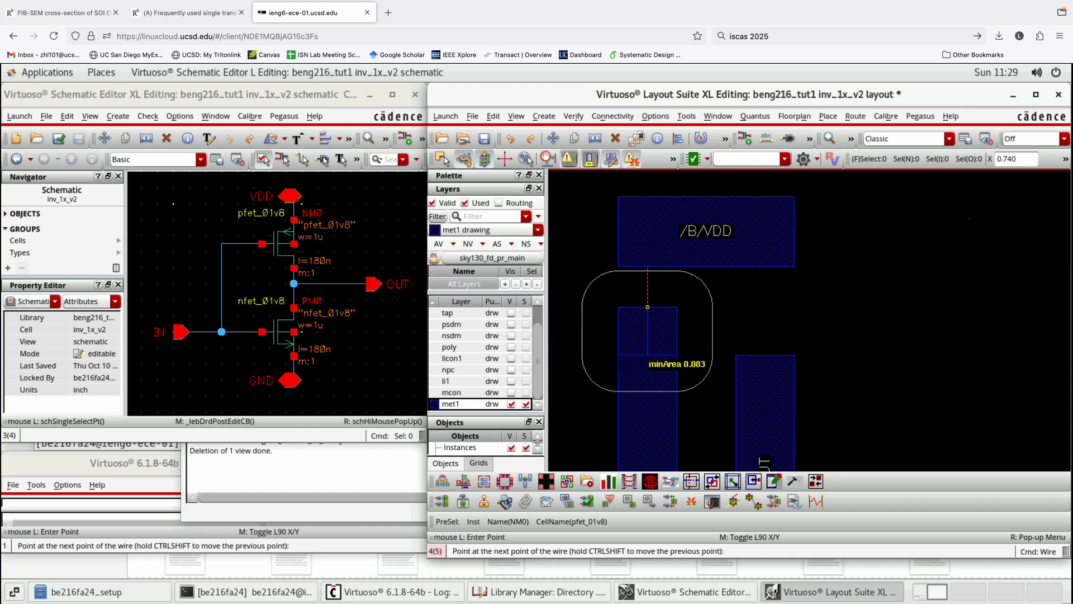
key(F3)
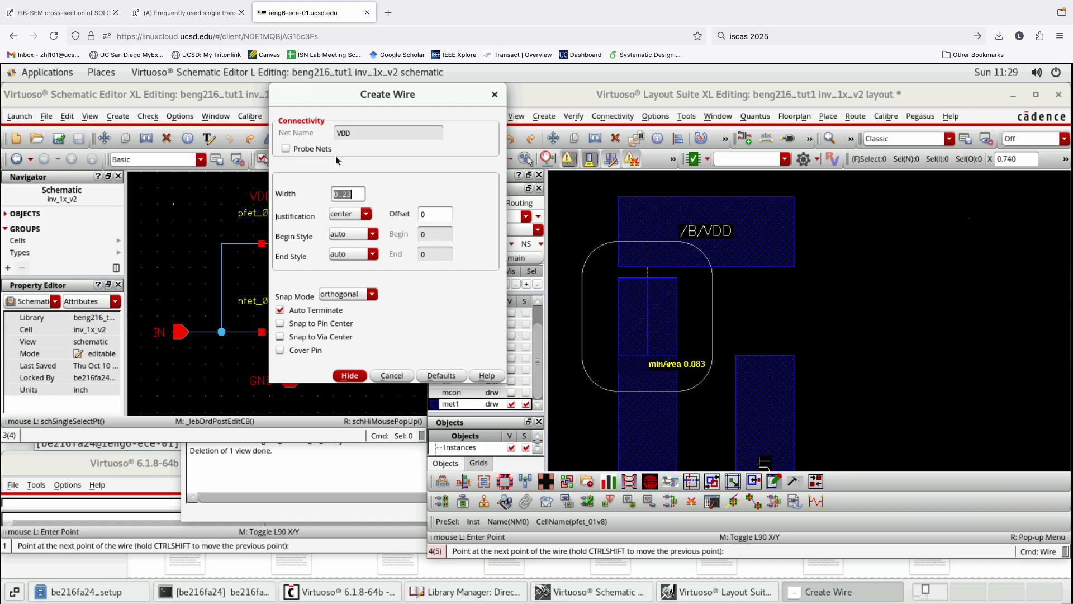
click(358, 376)
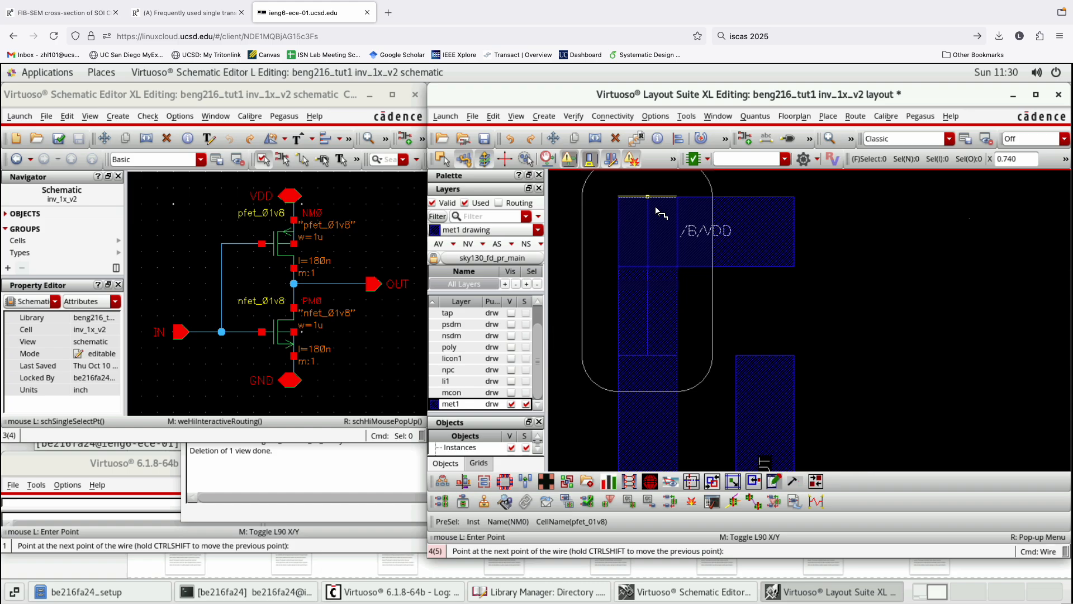
double_click(656, 207)
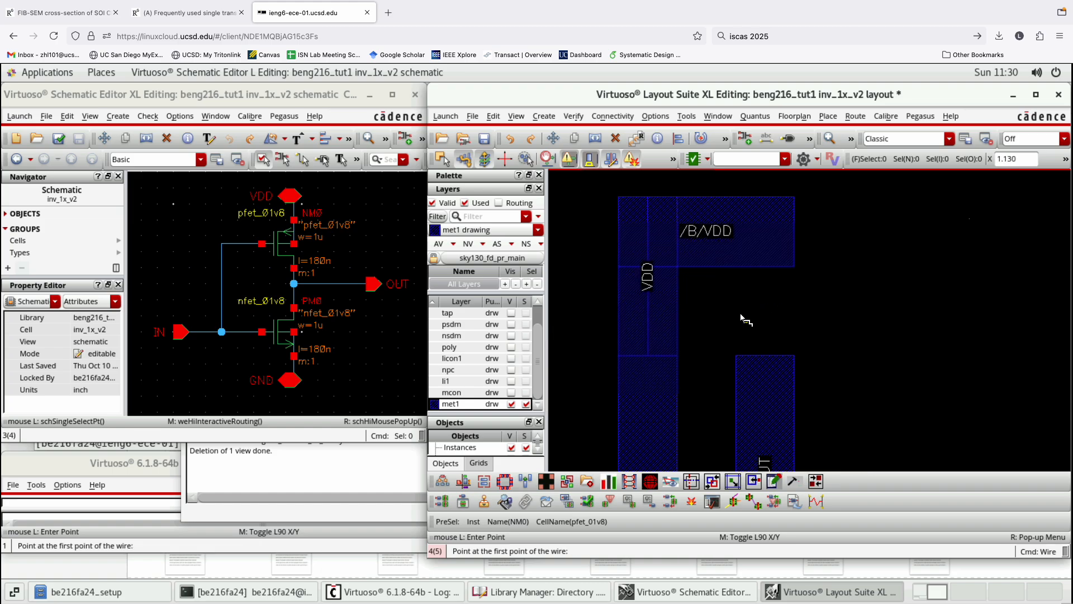
key(Escape)
Route a met1 wire from the lower transistor's GND source contact to the far edge of its GND body contact.
scroll(682, 227, down, 1)
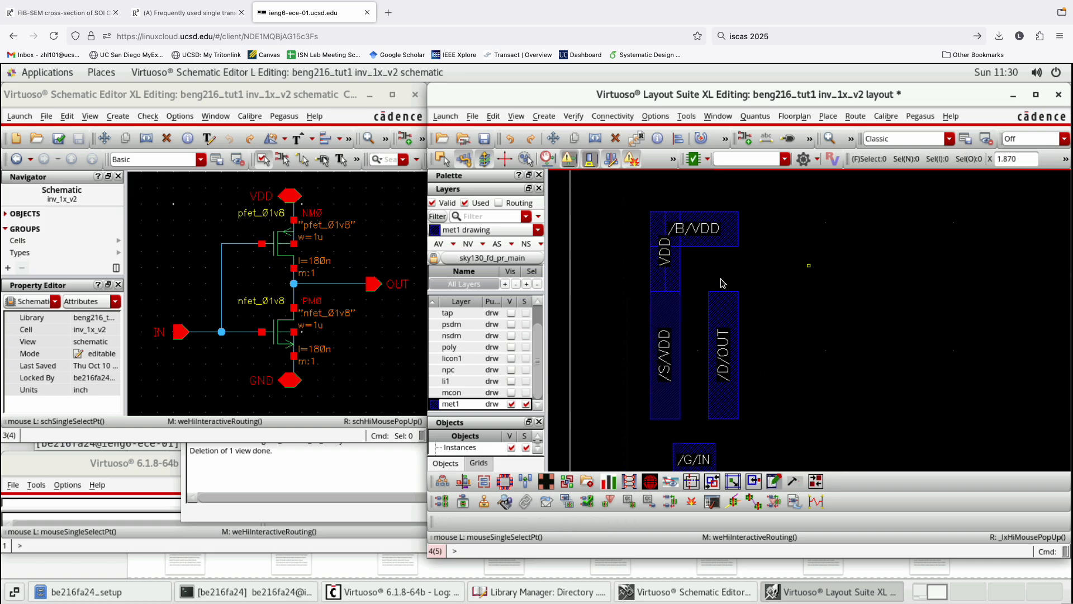
scroll(924, 264, down, 1)
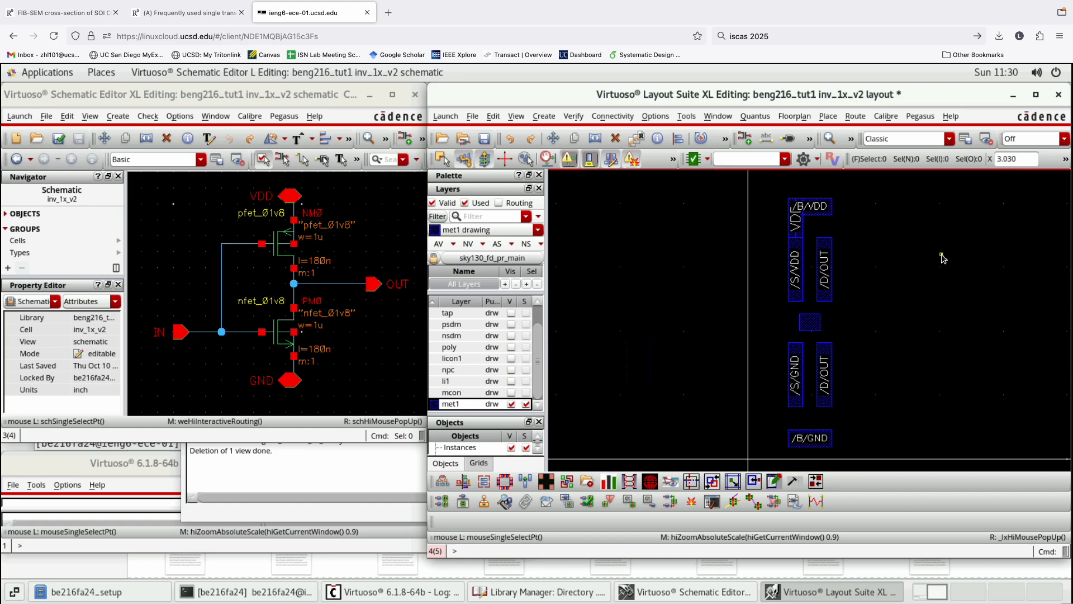
scroll(883, 434, up, 1)
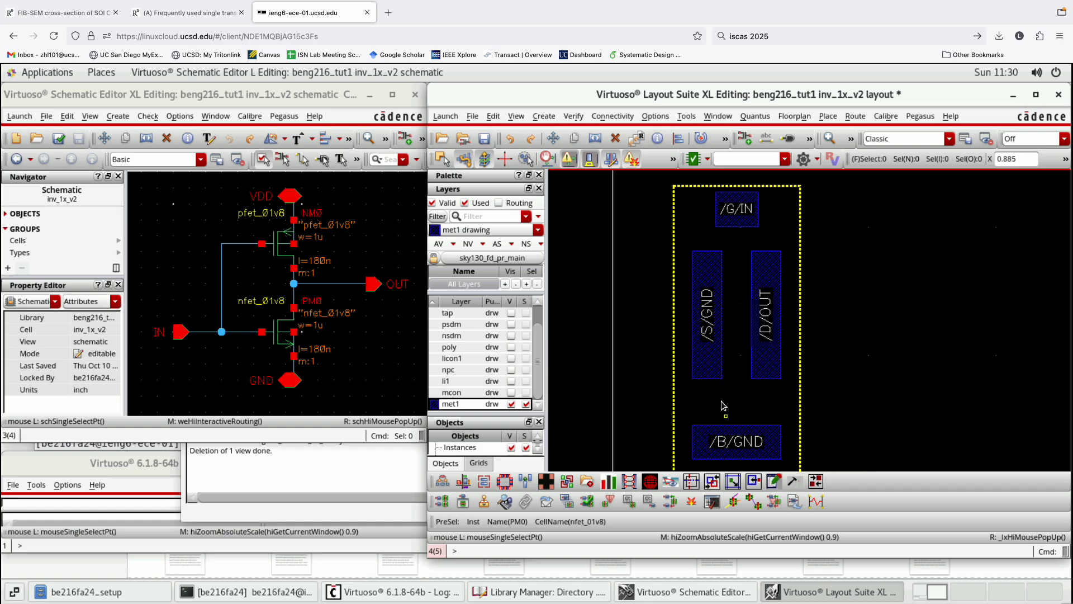
key(p)
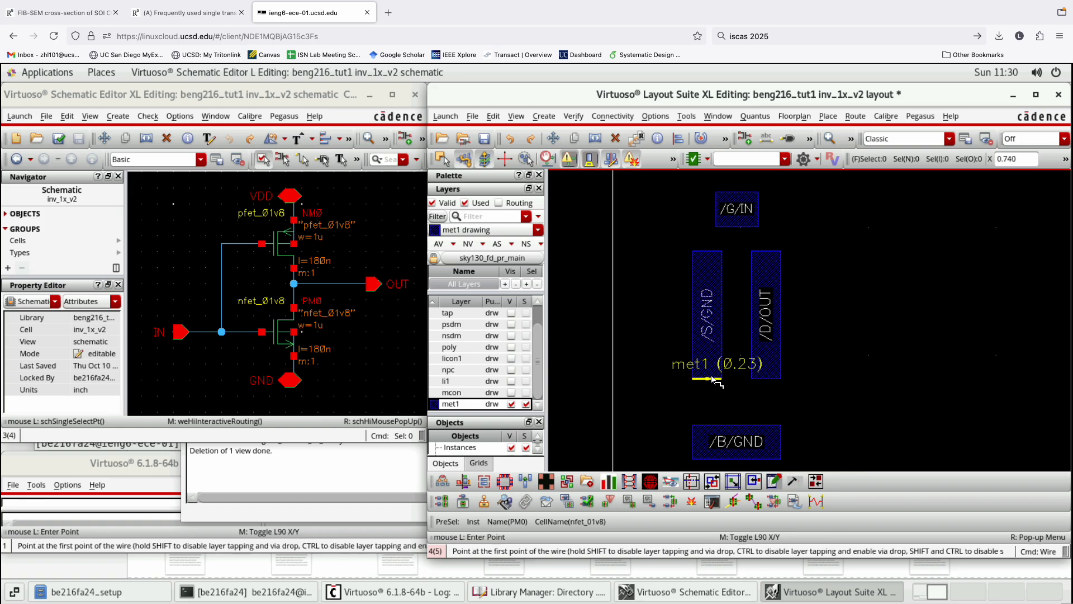
click(712, 378)
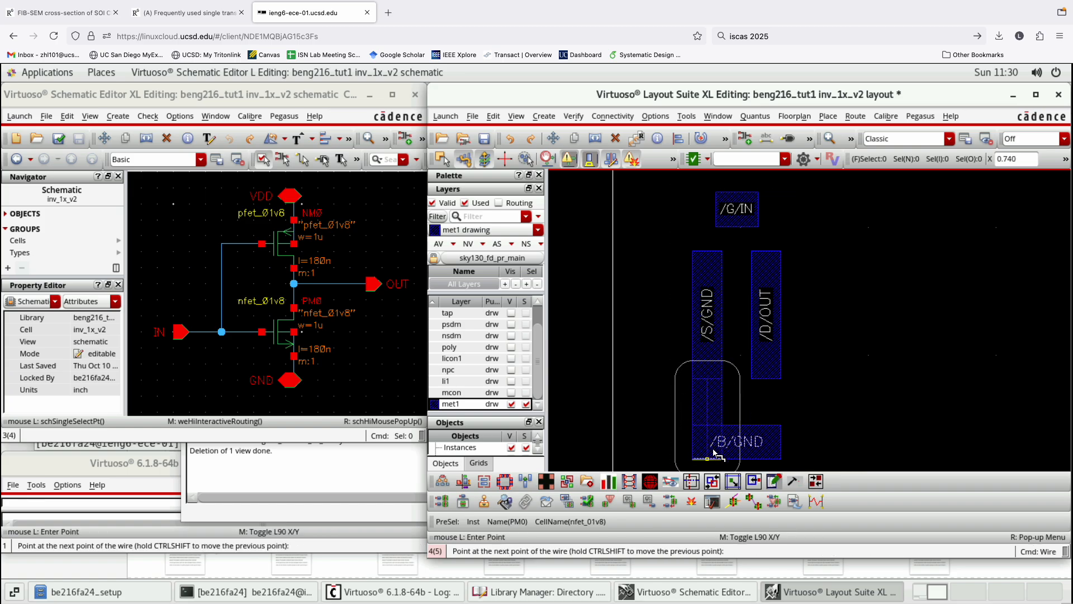
double_click(708, 447)
key(Escape)
key(f)
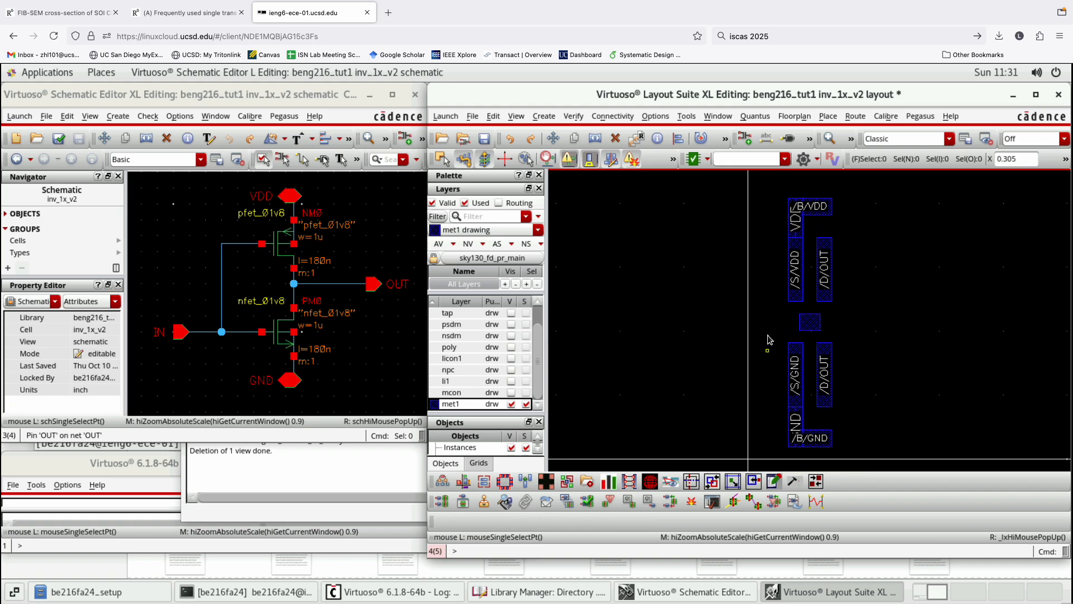
Show all layers, return to the met1-only view, and inspect the gate and drain contacts between the two transistors.
click(439, 245)
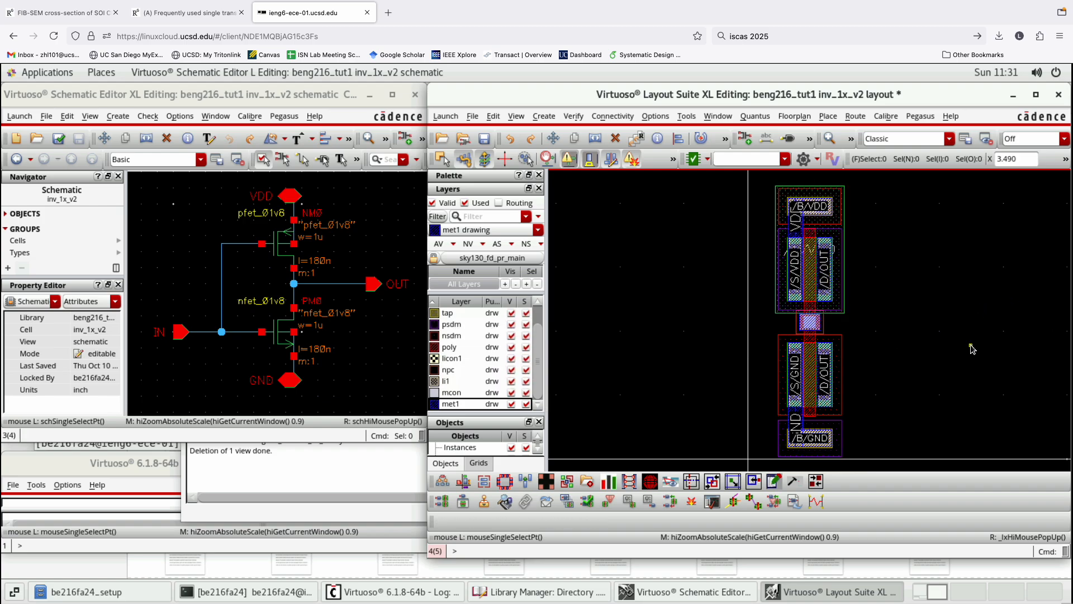
click(469, 245)
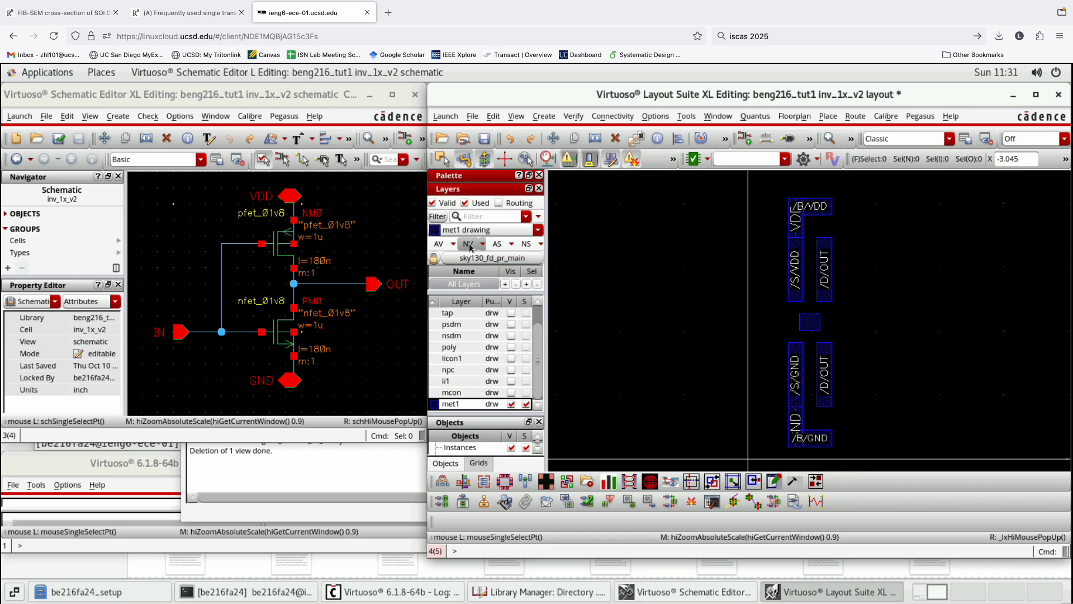
ctrl+scroll(934, 320, up, 2)
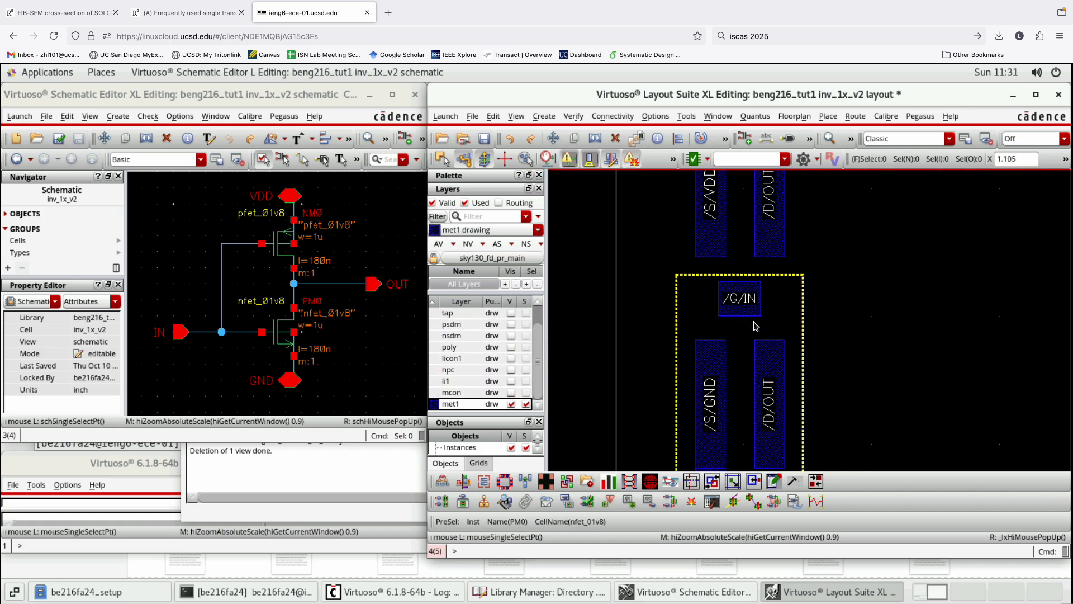
ctrl+scroll(876, 308, down, 2)
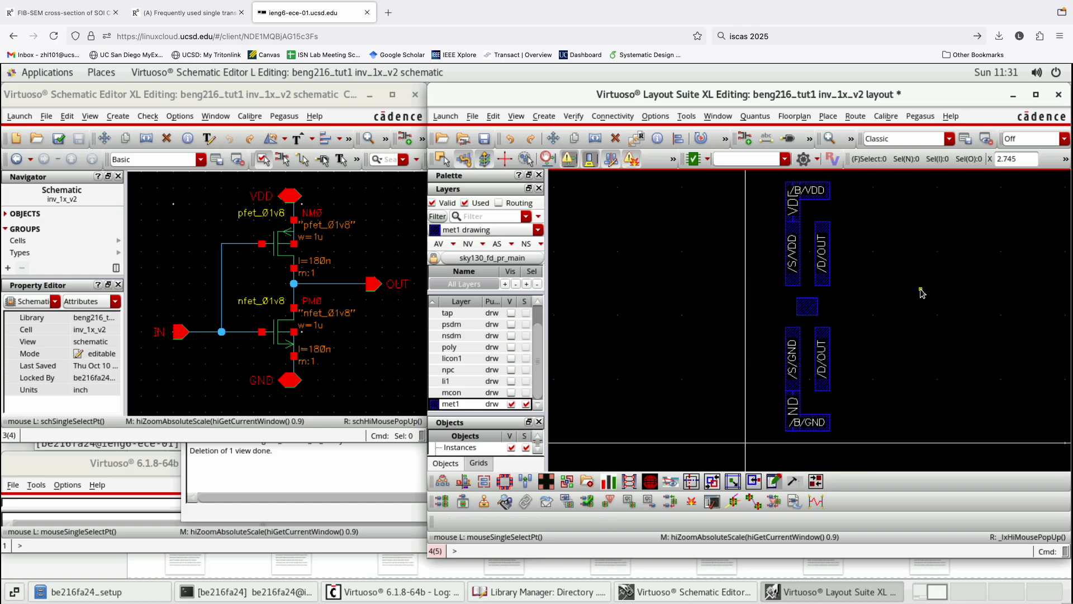
key(f)
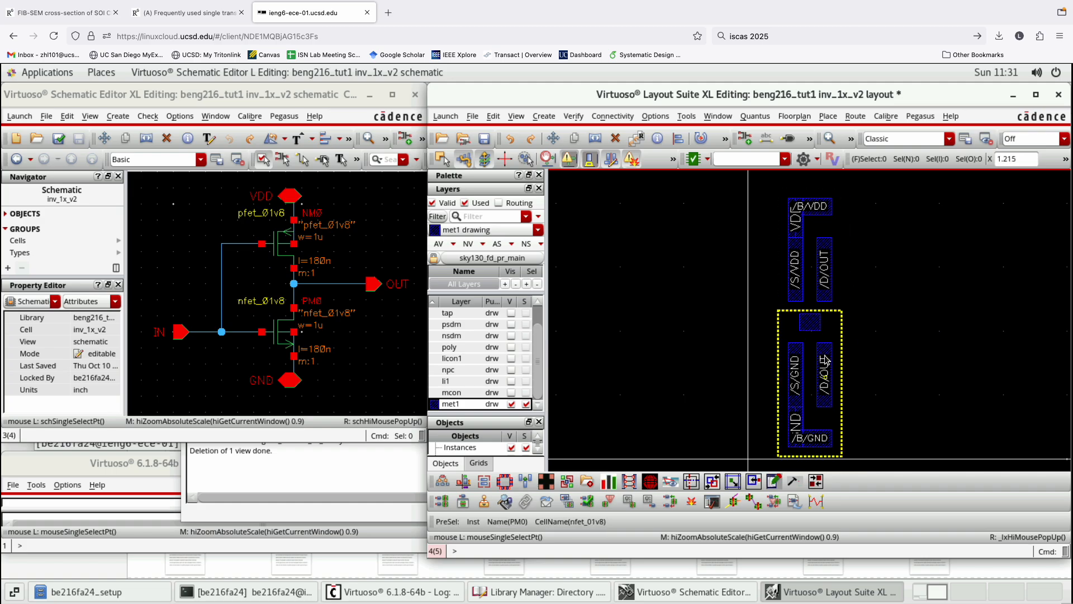
key(p)
click(825, 303)
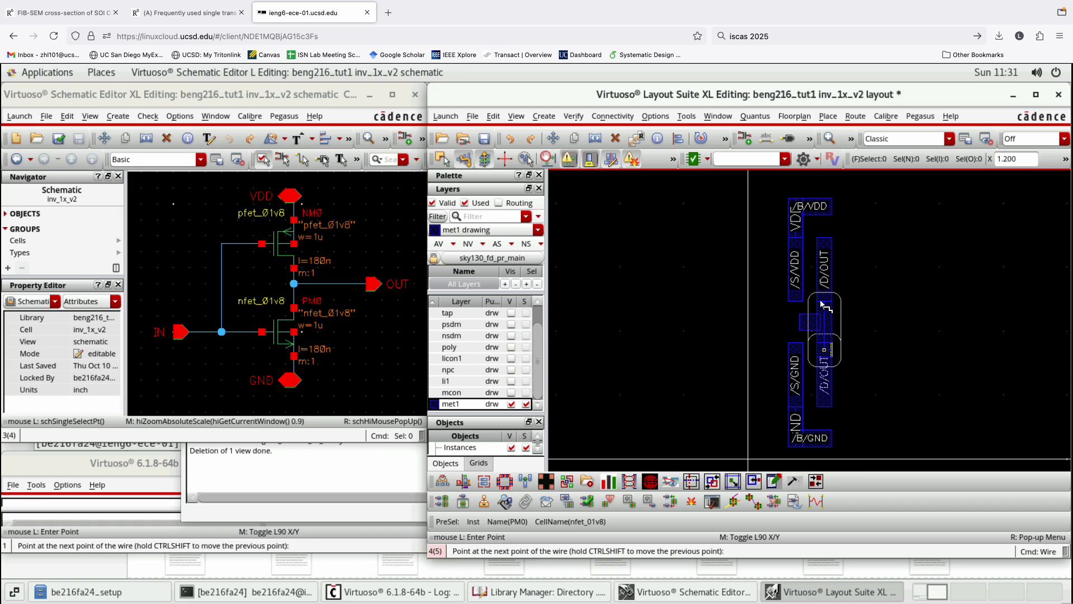
key(Escape)
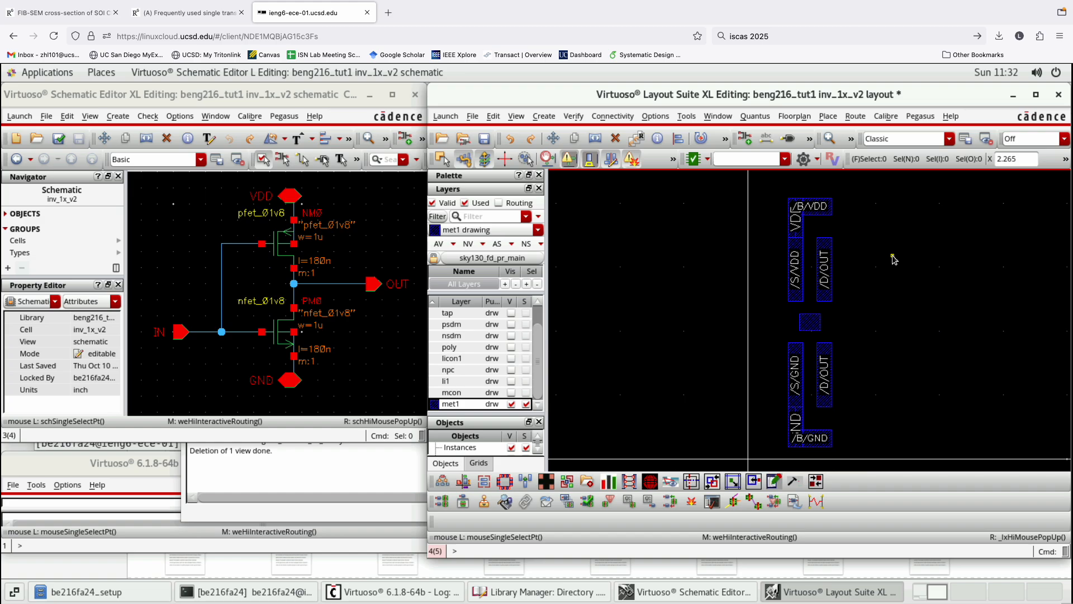
key(p)
click(853, 261)
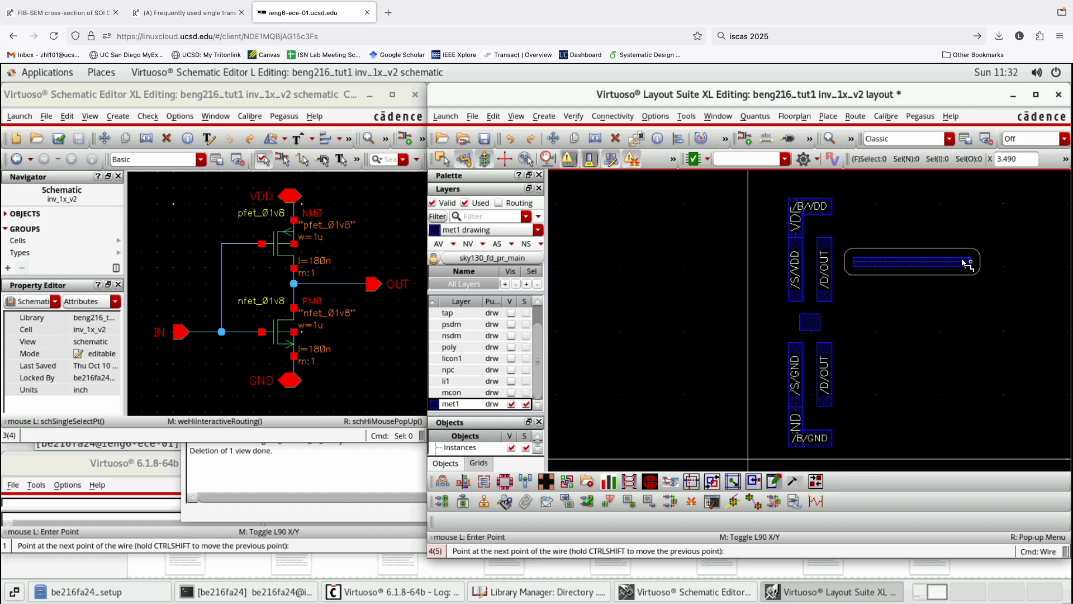
key(Escape)
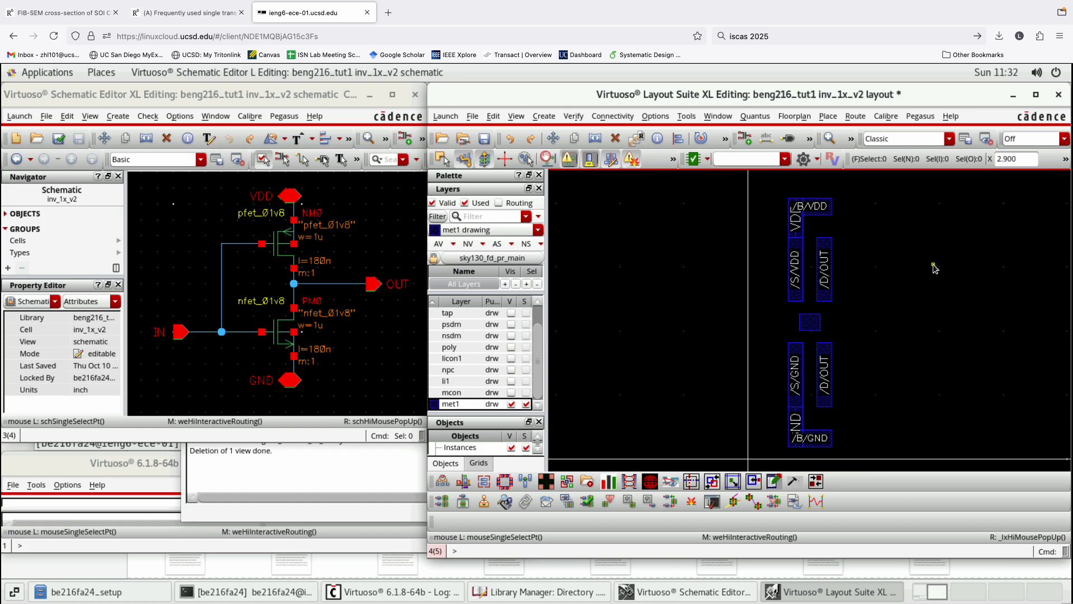
Draw a met1 rectangle about 0.395 wide and 1.0 tall flush against the outer side of the upper transistor's OUT drain contact.
key(r)
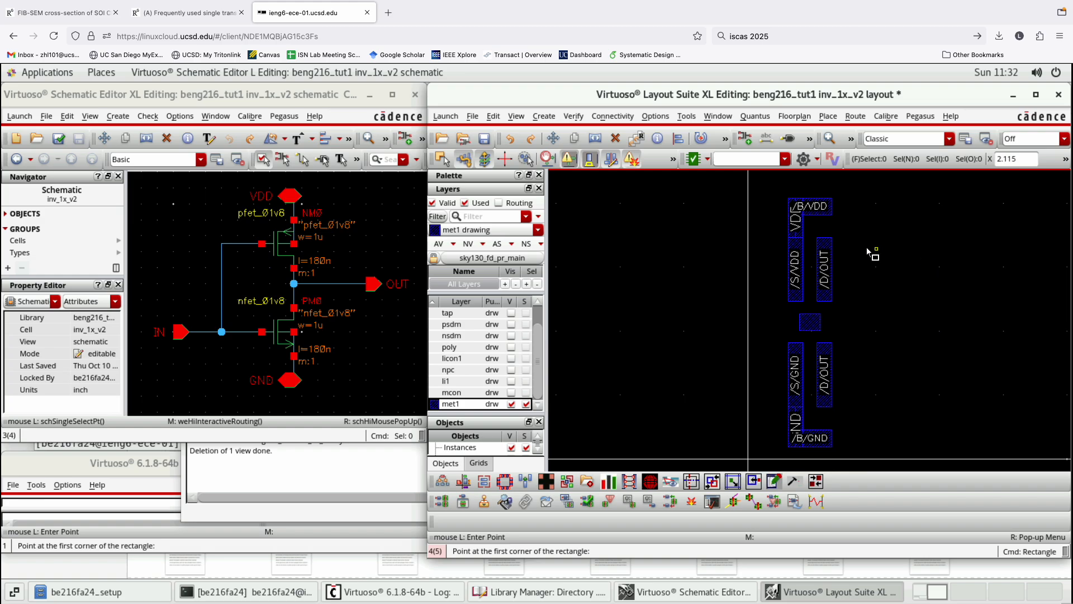
scroll(854, 250, up, 2)
scroll(854, 249, up, 1)
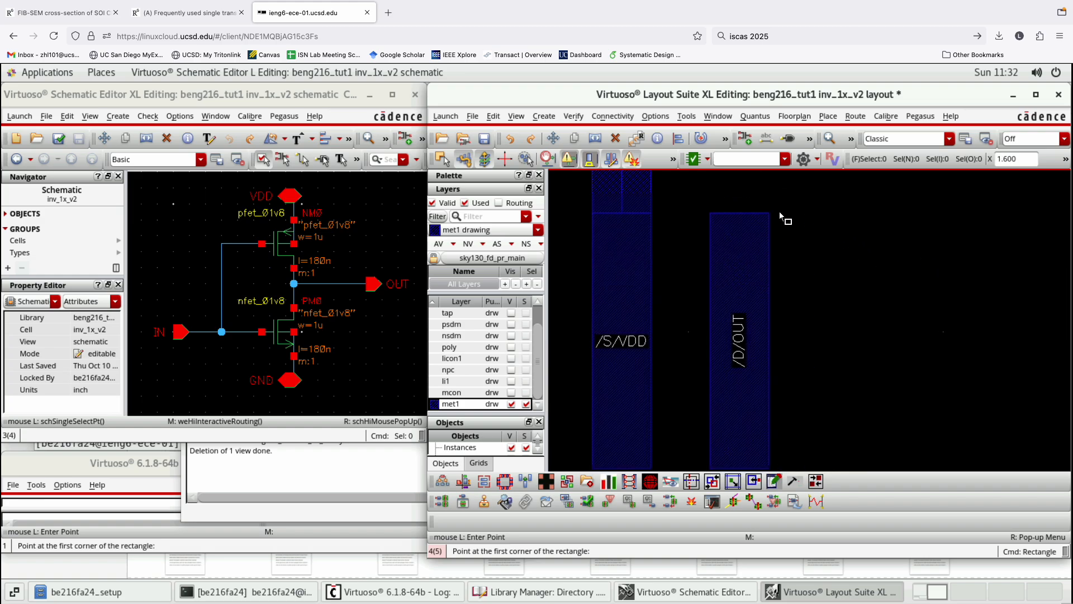
scroll(765, 188, down, 1)
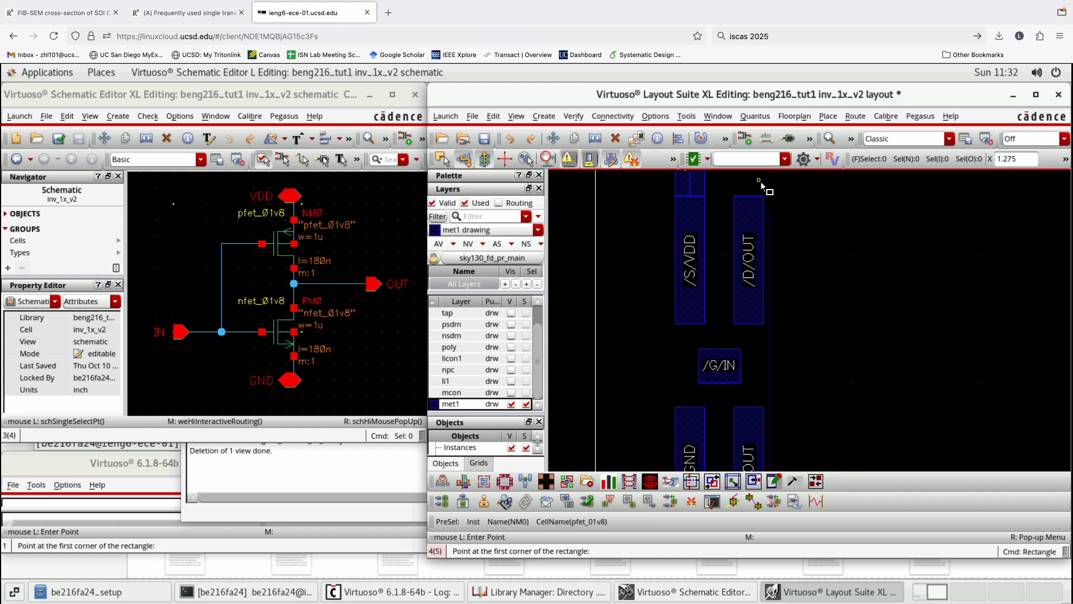
scroll(766, 202, up, 2)
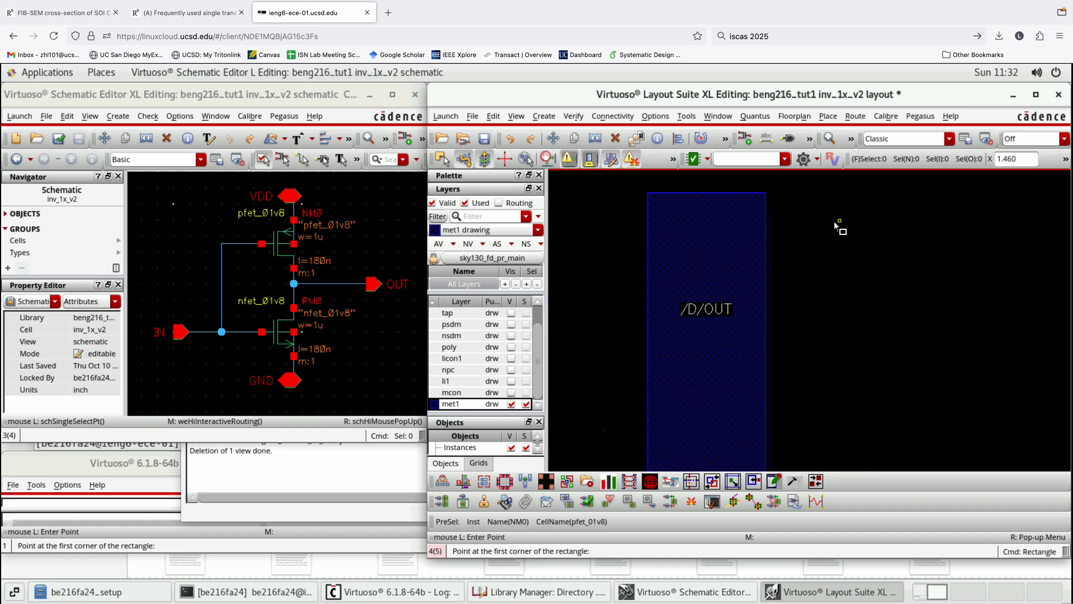
scroll(816, 196, up, 1)
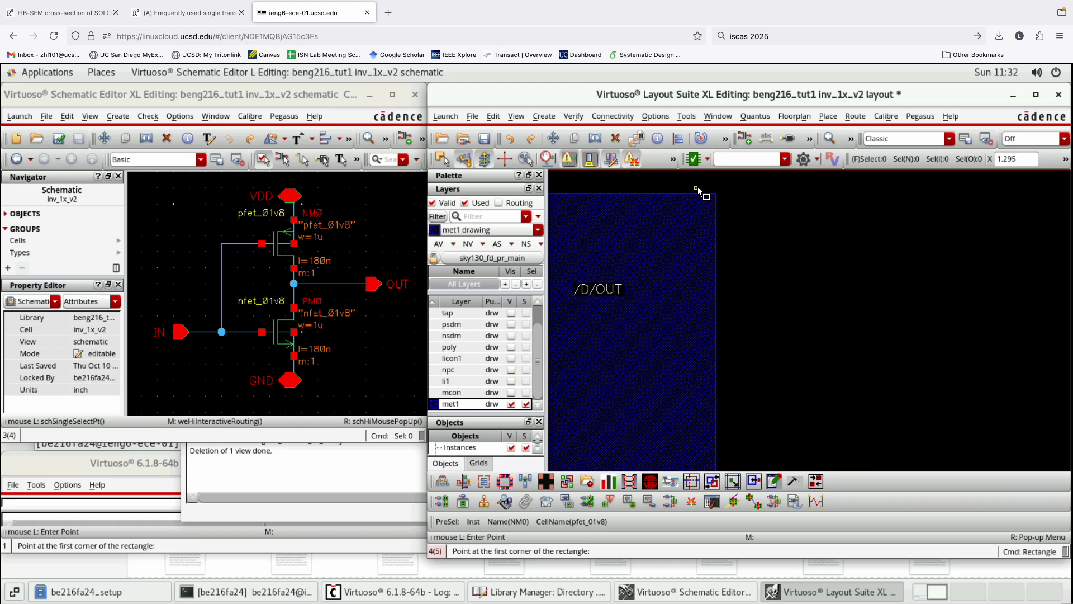
scroll(698, 191, up, 2)
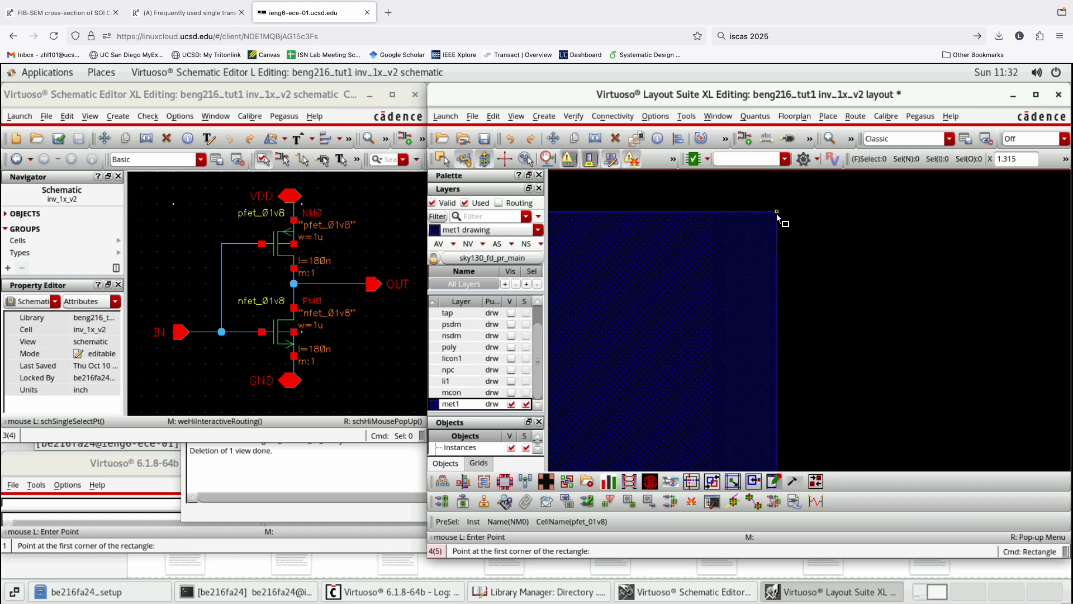
click(777, 212)
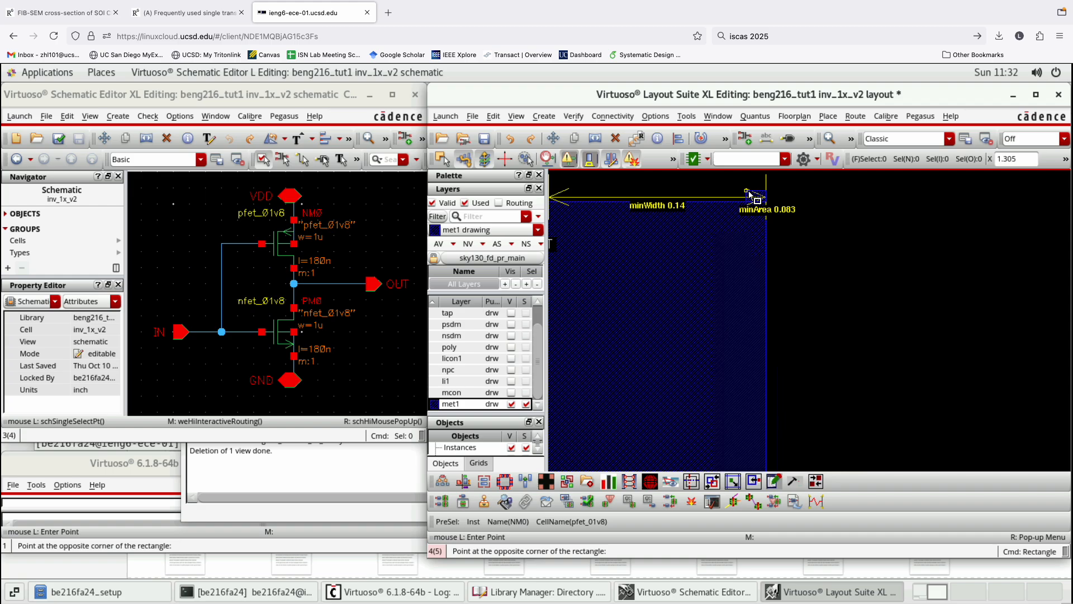
scroll(749, 193, down, 2)
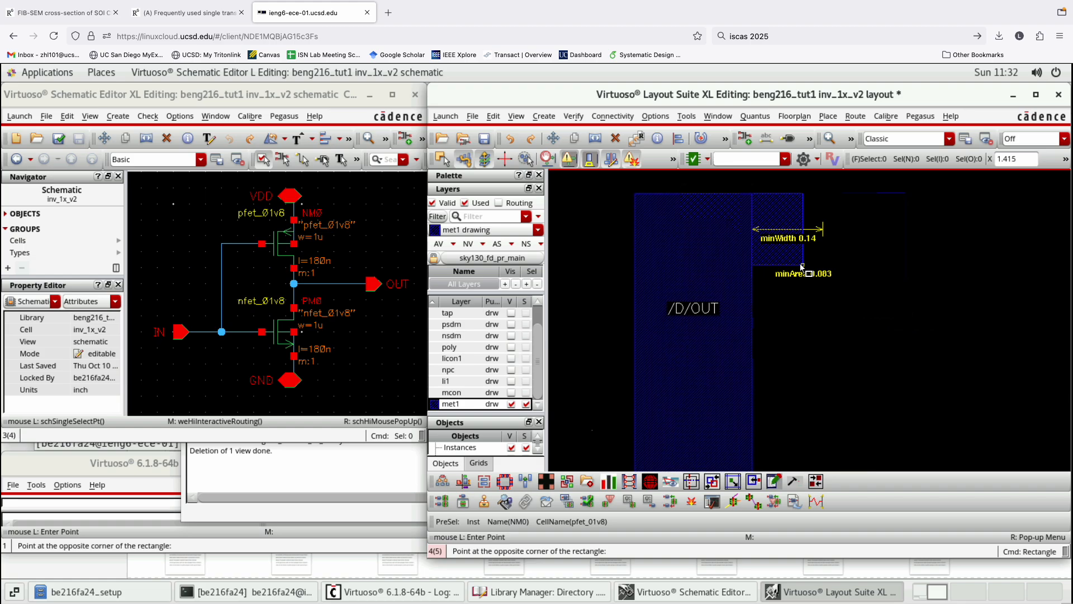
scroll(774, 232, down, 2)
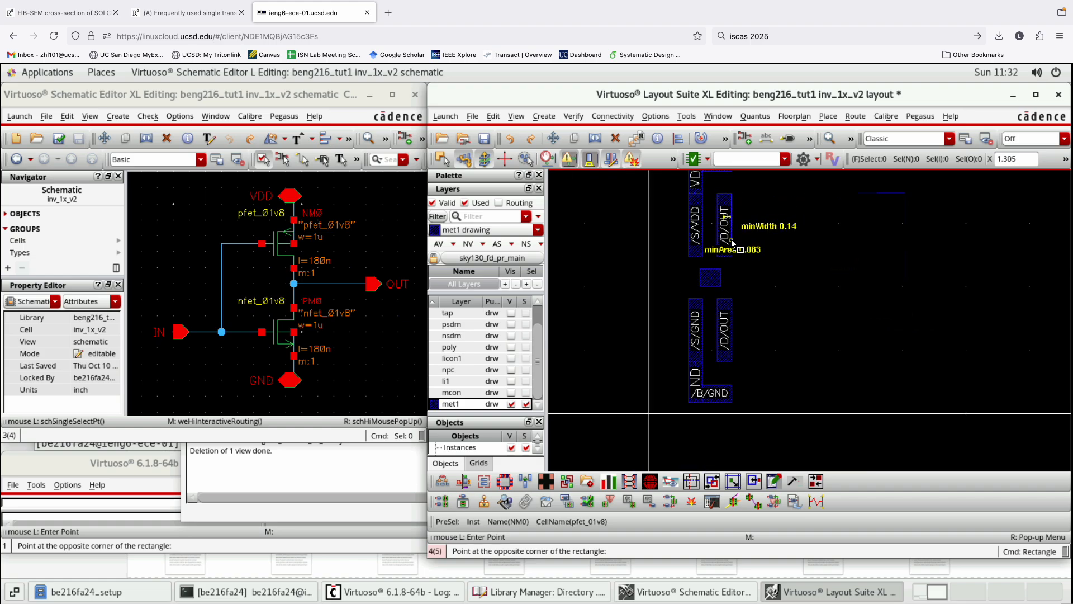
scroll(739, 262, up, 2)
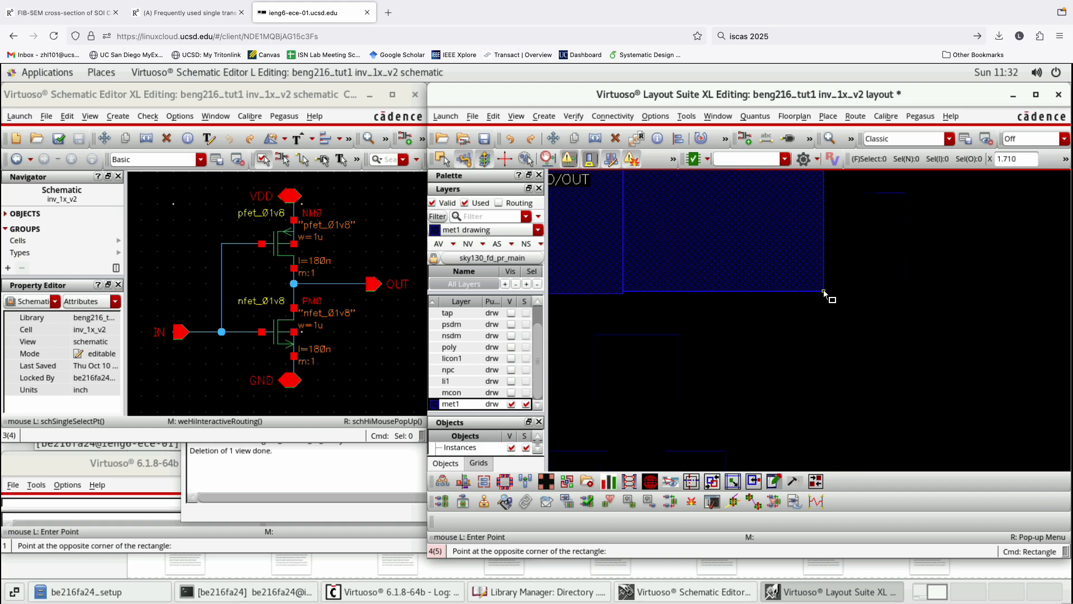
click(825, 296)
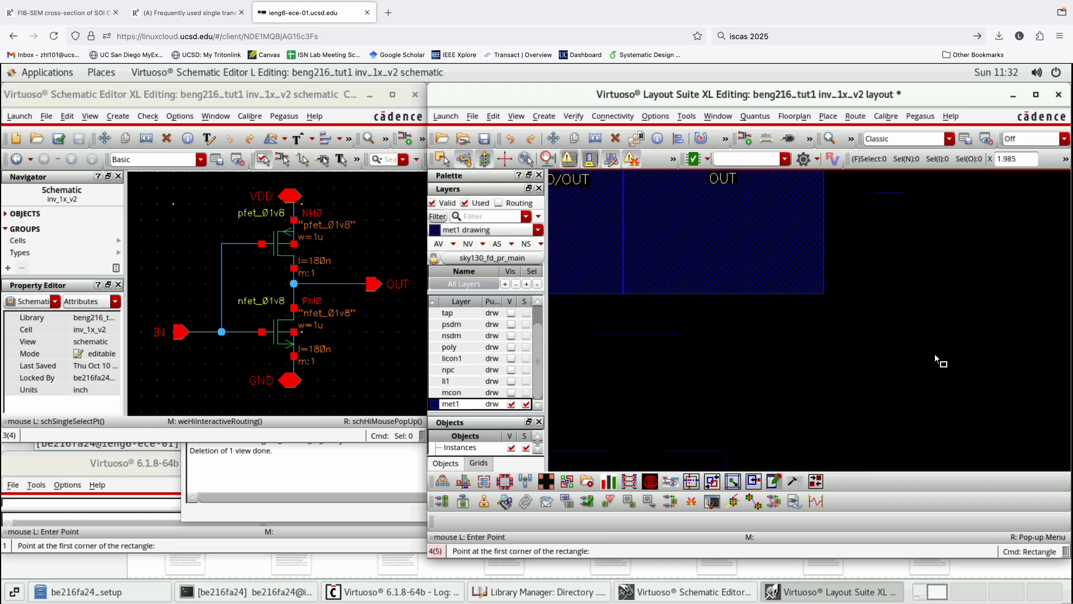
scroll(878, 361, down, 2)
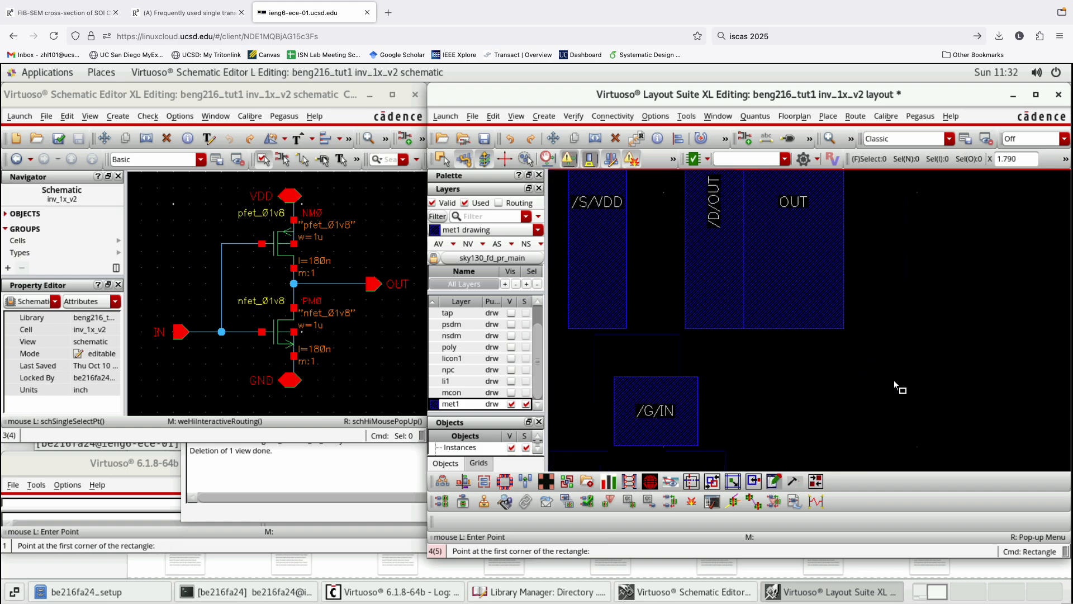
key(Escape)
scroll(770, 293, down, 2)
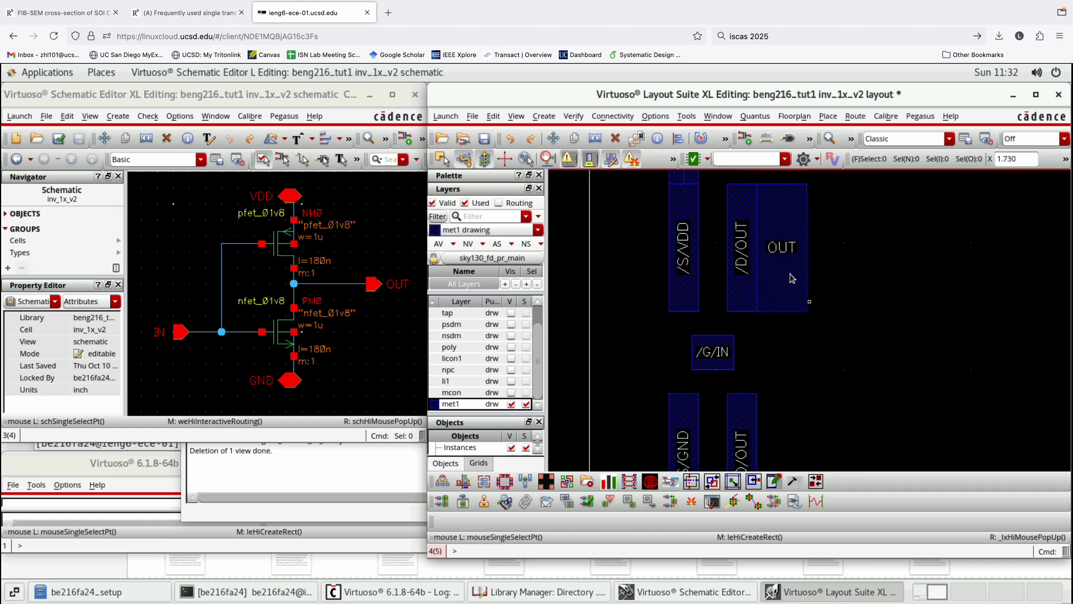
scroll(894, 291, down, 1)
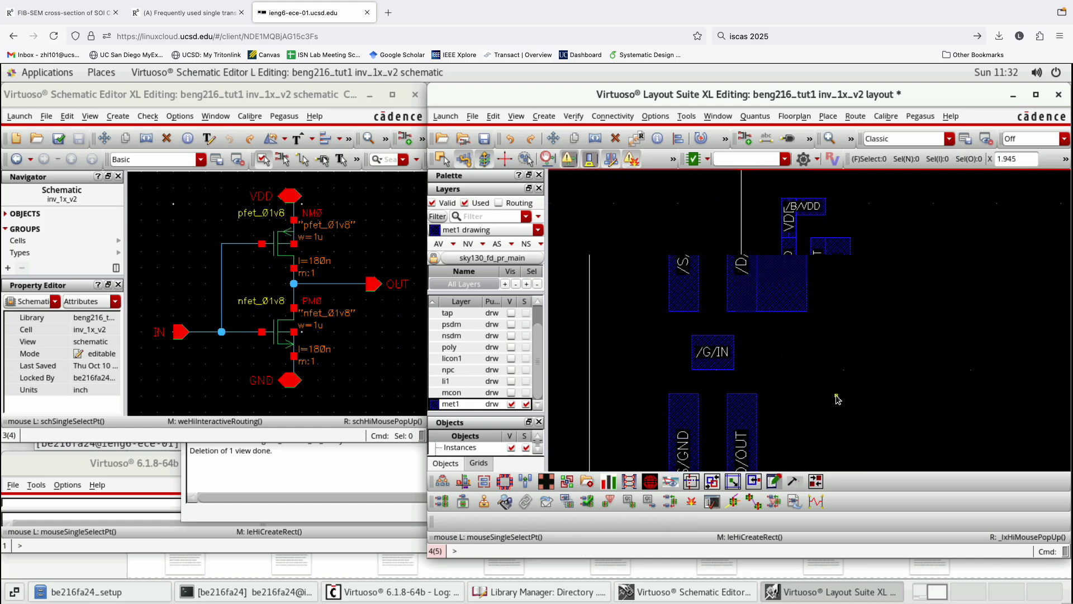
scroll(831, 250, up, 1)
scroll(874, 271, up, 1)
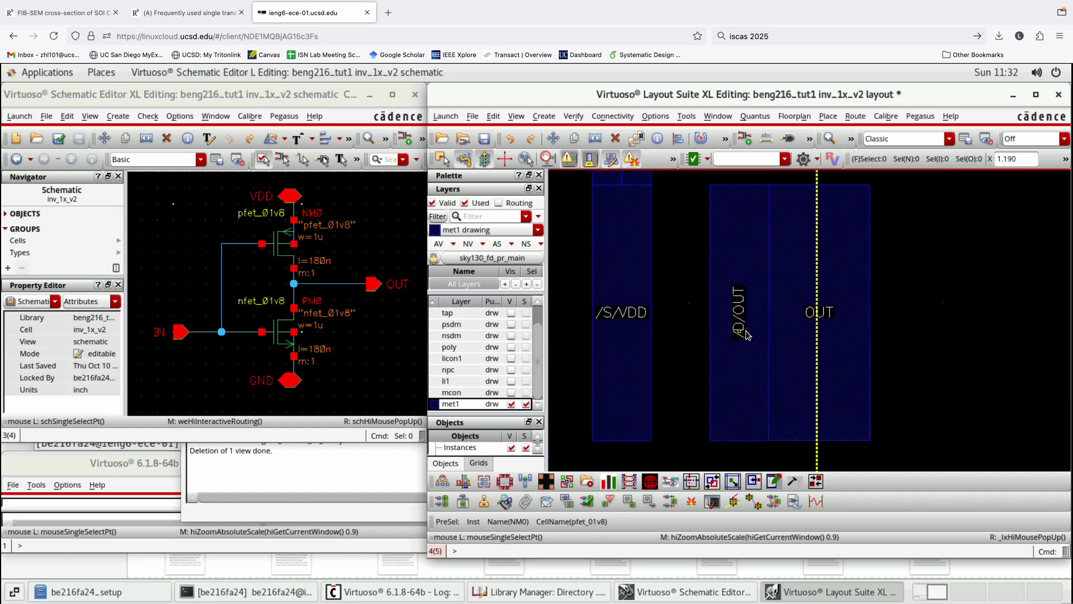
scroll(791, 293, down, 2)
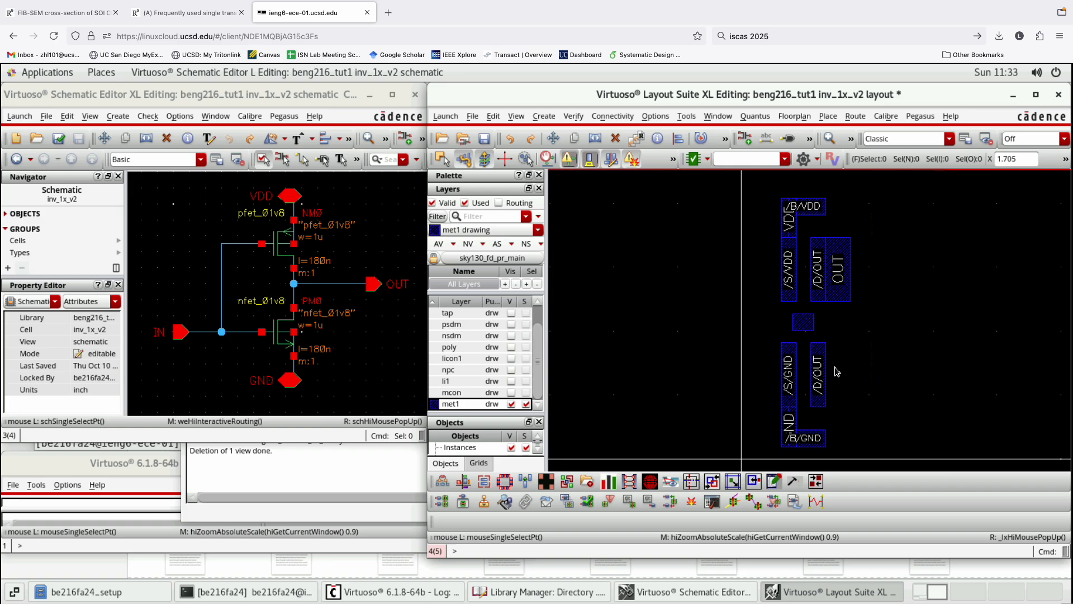
key(r)
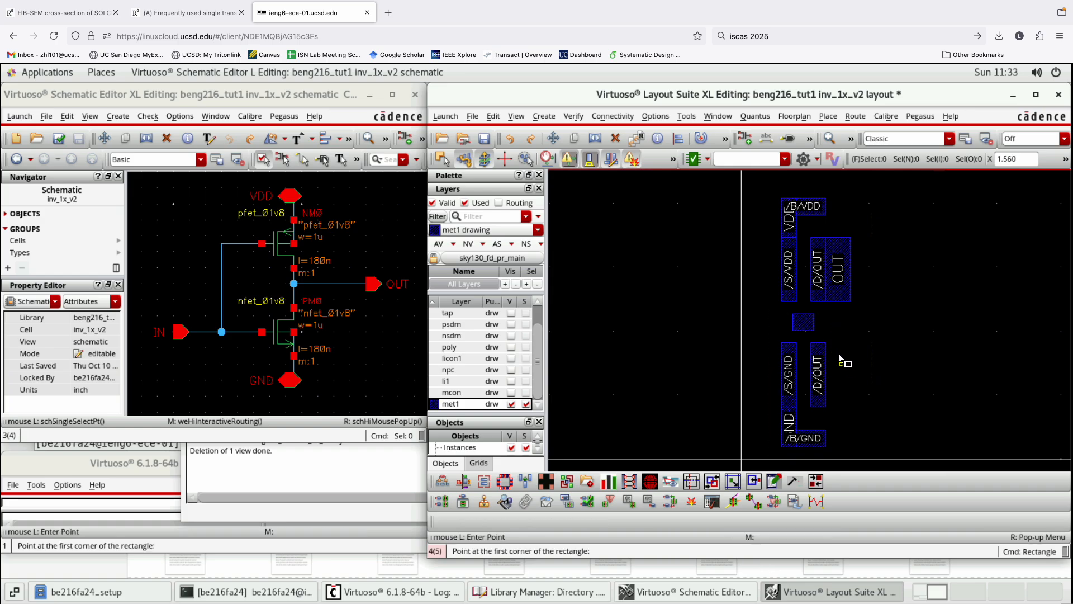
ctrl+scroll(835, 343, up, 1)
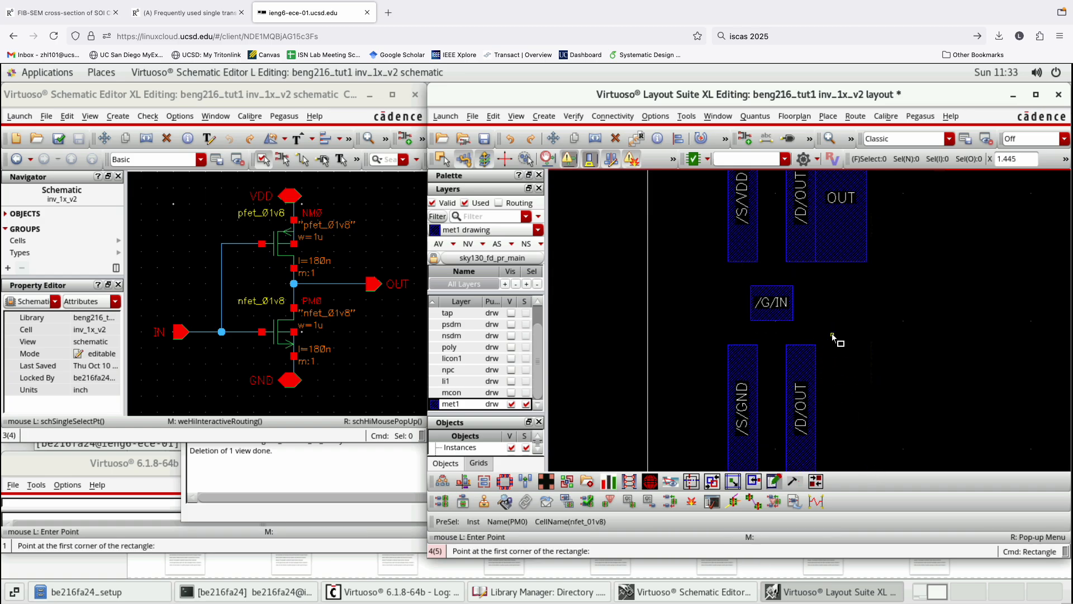
click(844, 309)
key(F3)
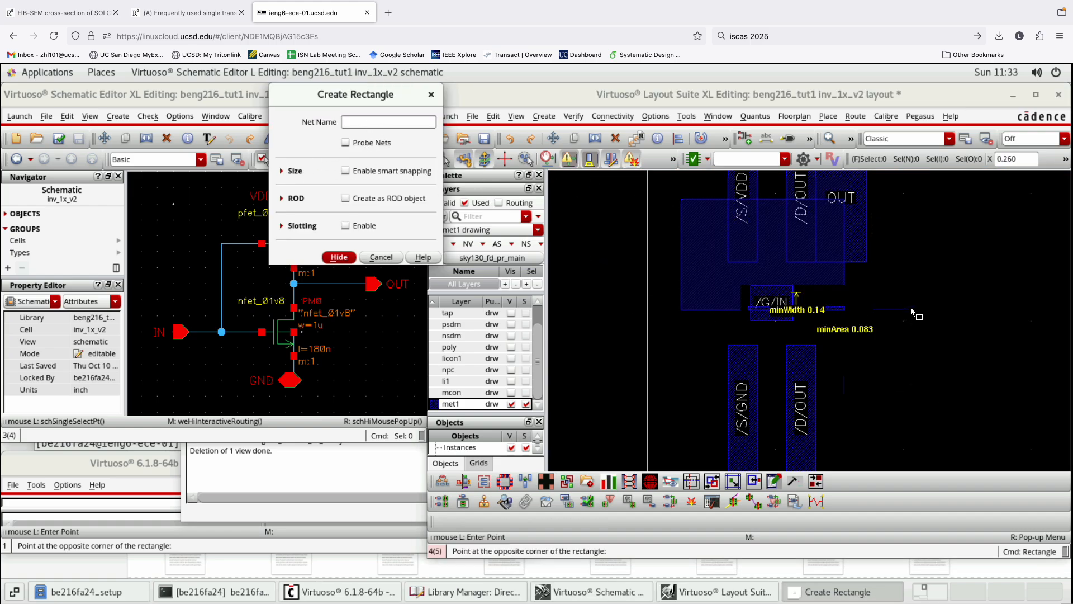
key(Escape)
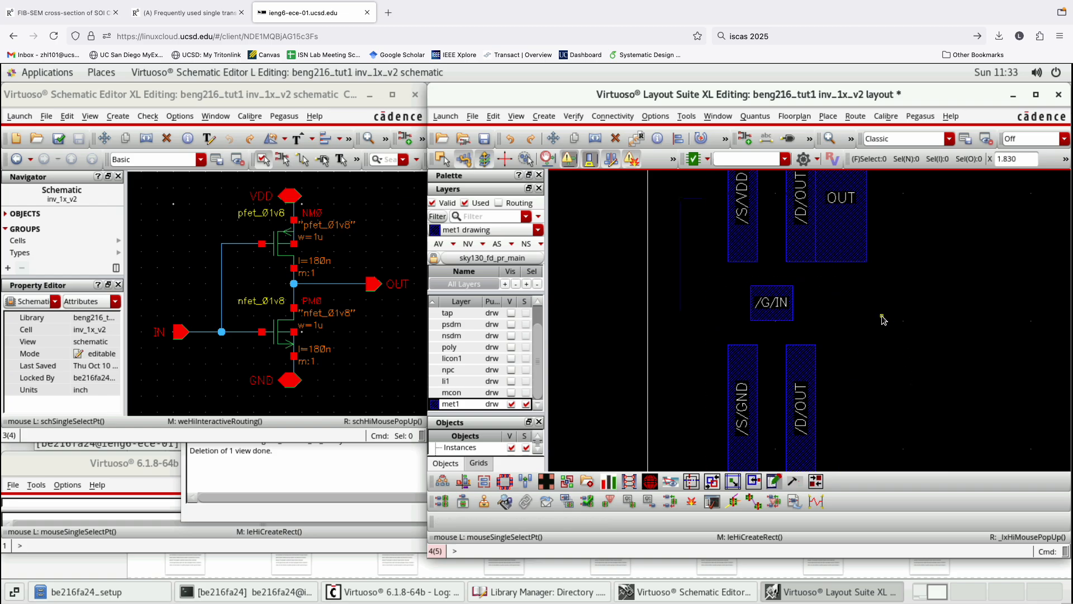
key(f)
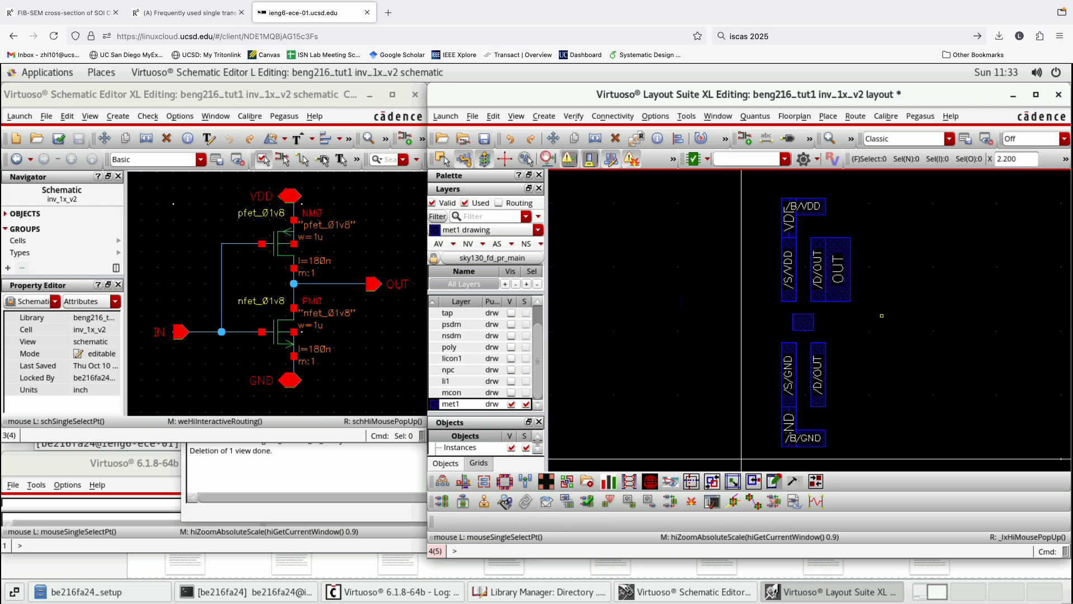
Copy the met1 OUT rectangle beside the upper drain contact into the empty area farther out at the same height.
click(841, 277)
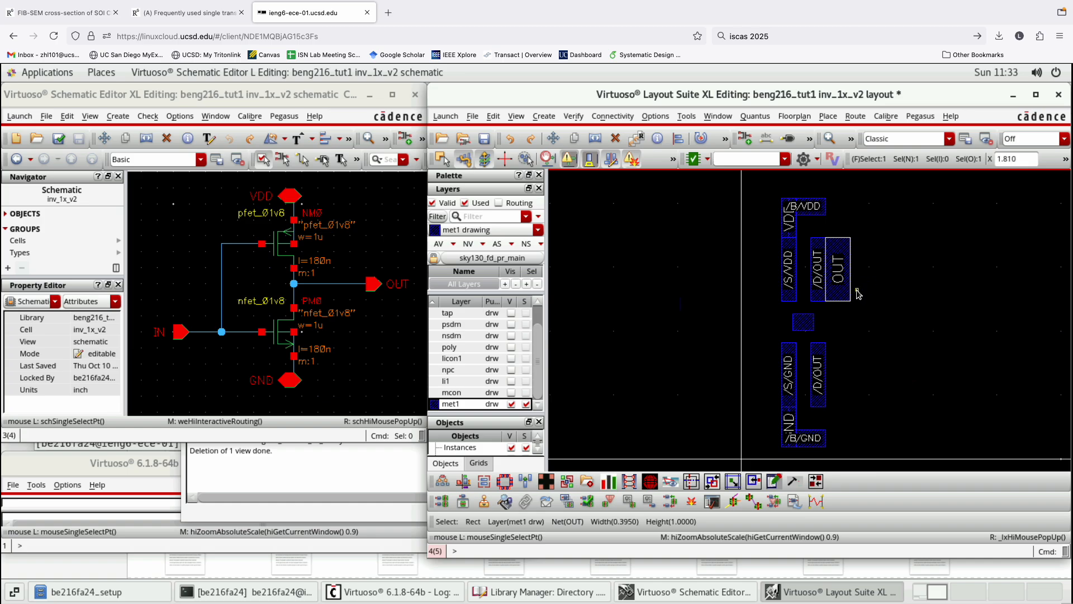
key(c)
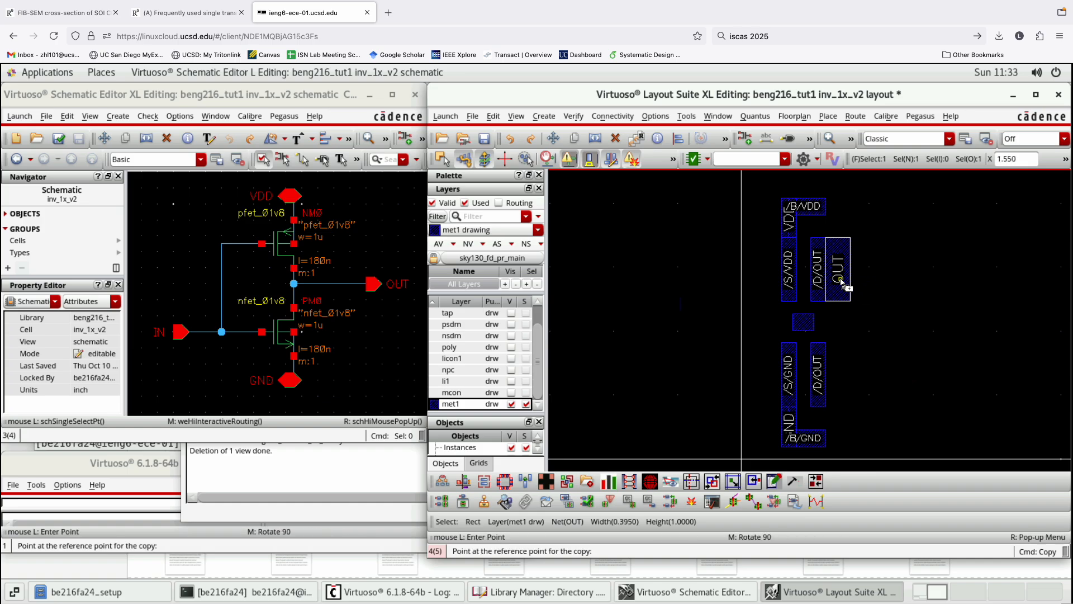
click(842, 281)
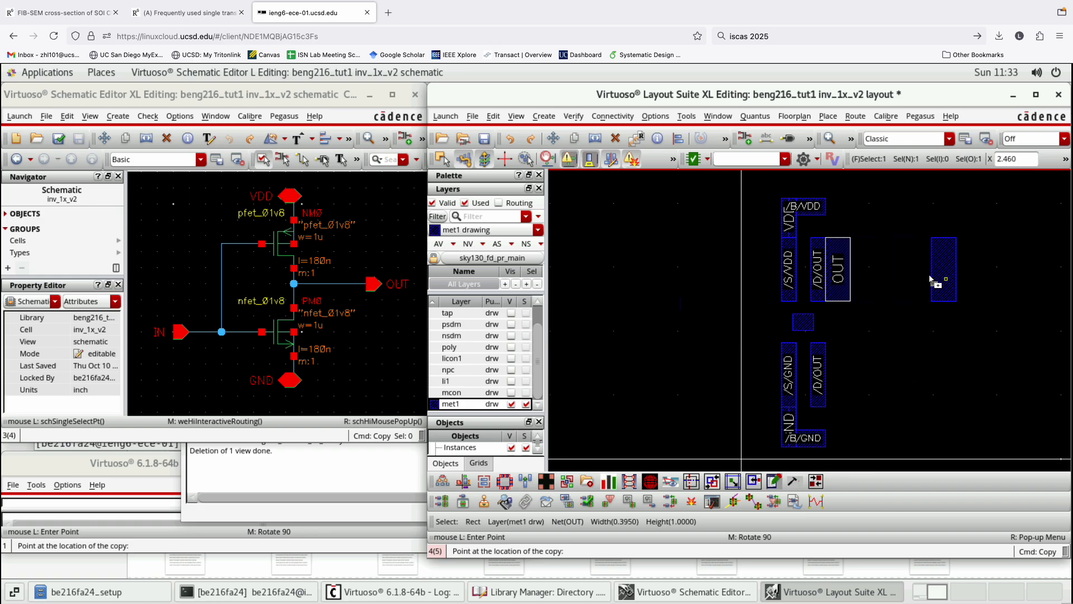
click(932, 280)
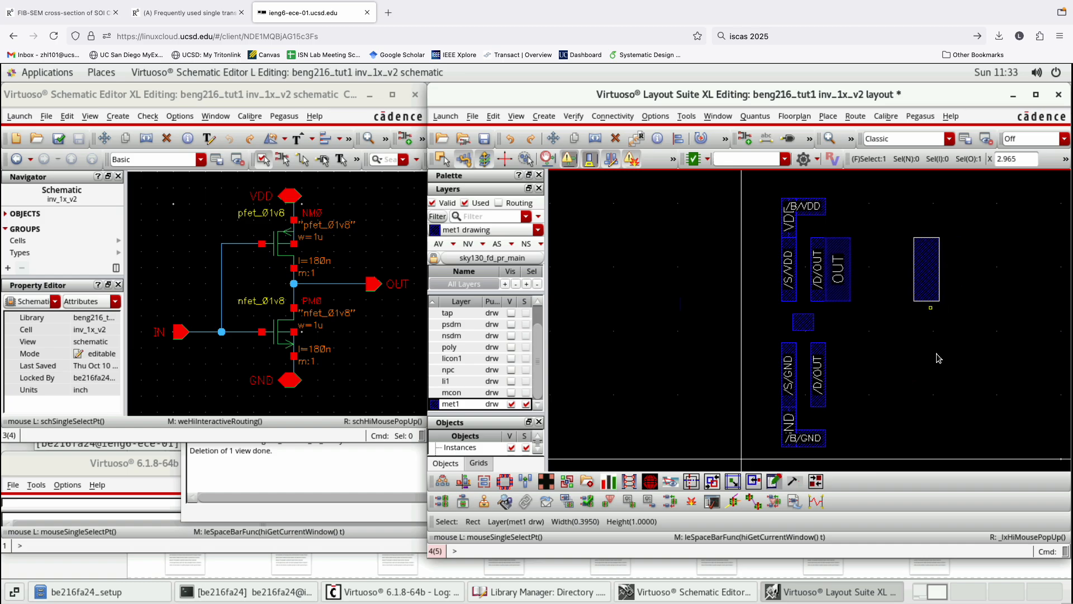
Quick-align the copied rectangle's lower inner corner to the lower outer corner of the lower transistor's OUT drain contact.
key(a)
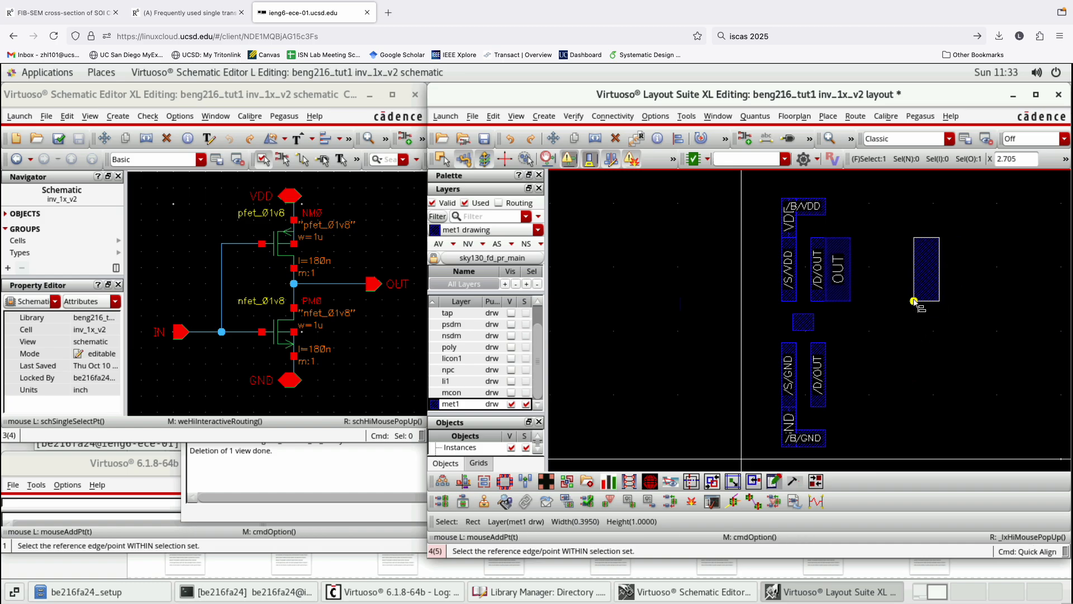
click(914, 302)
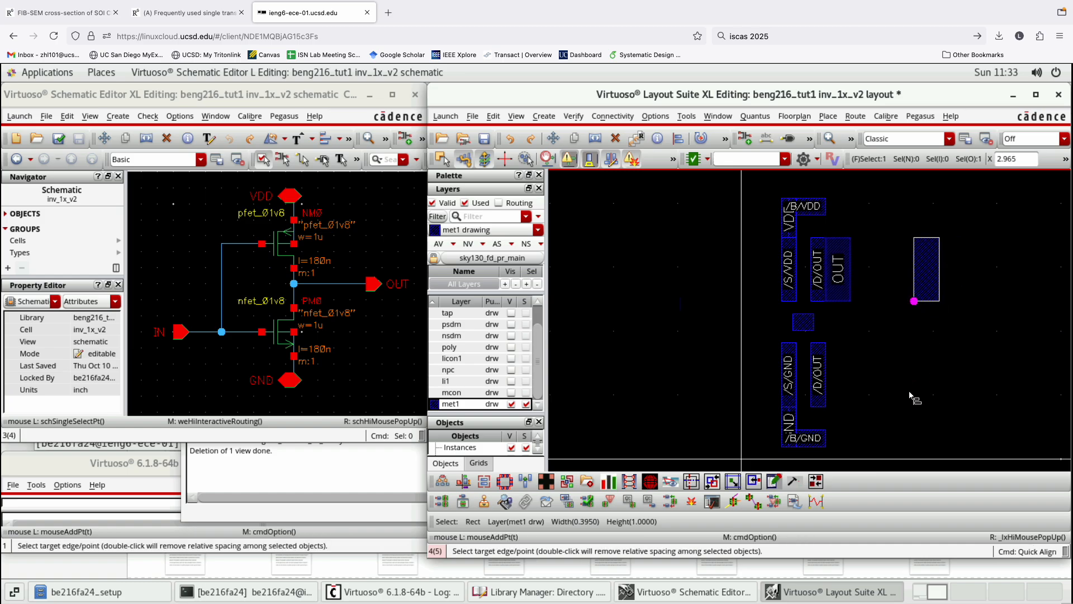
click(827, 407)
click(942, 365)
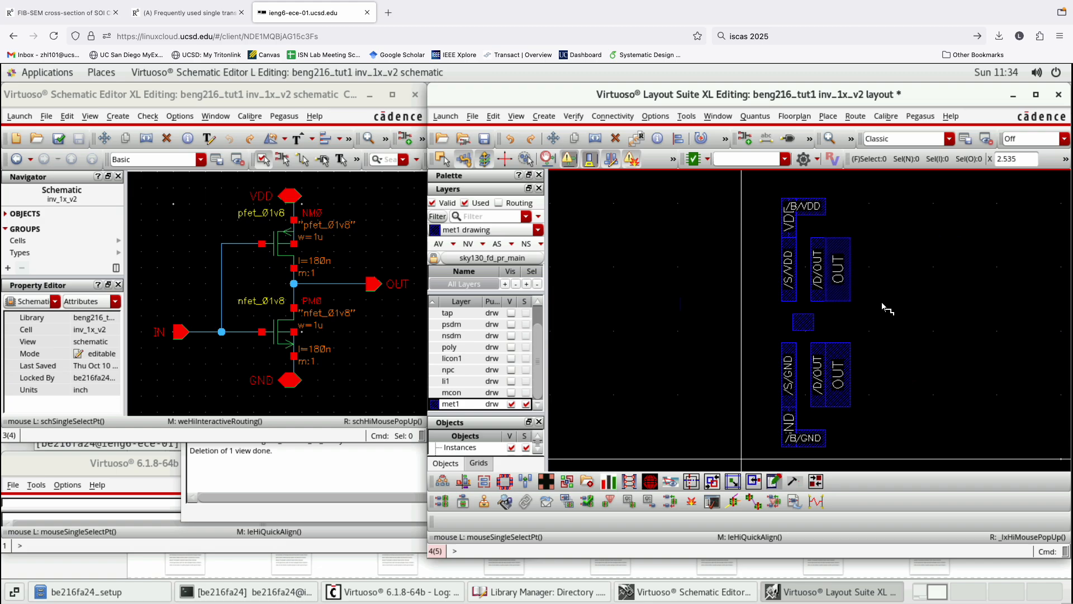
Route a 0.4-wide vertical met1 wire joining the pfet's OUT metal to the nfet's OUT metal.
key(p)
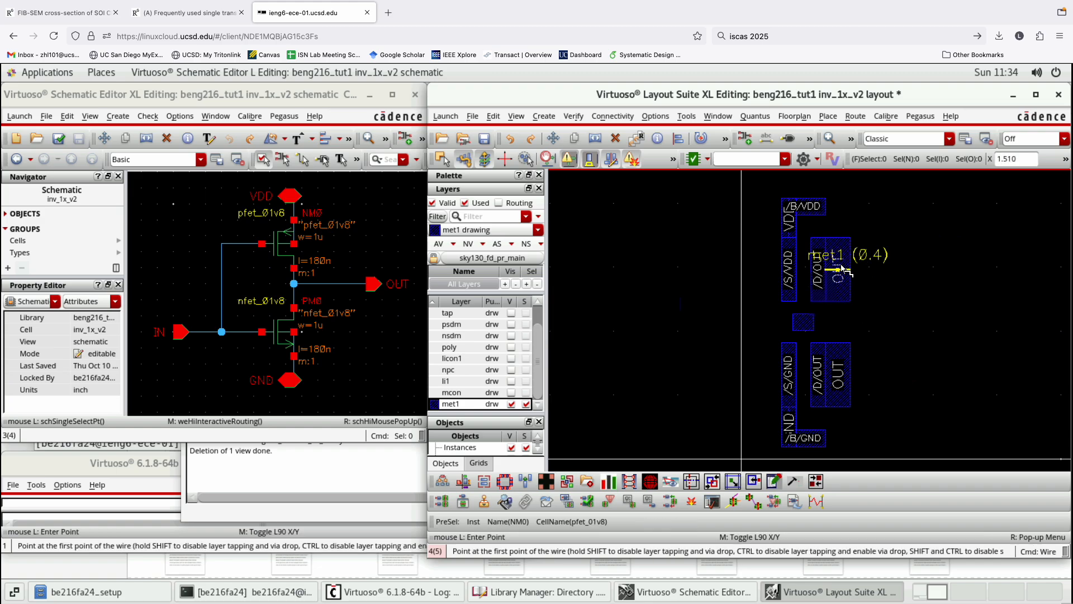
click(841, 270)
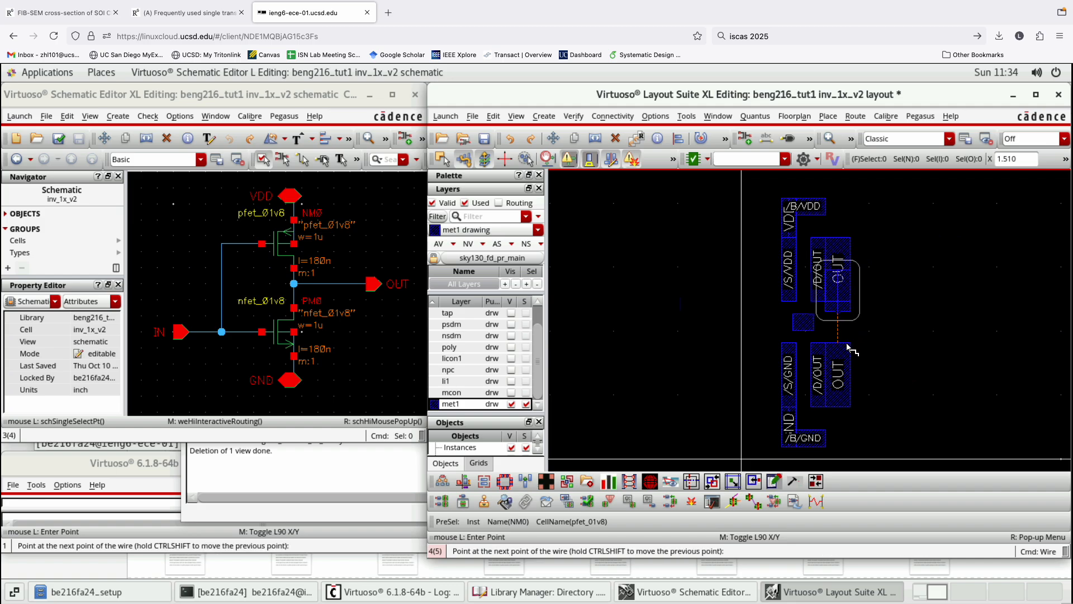
double_click(847, 369)
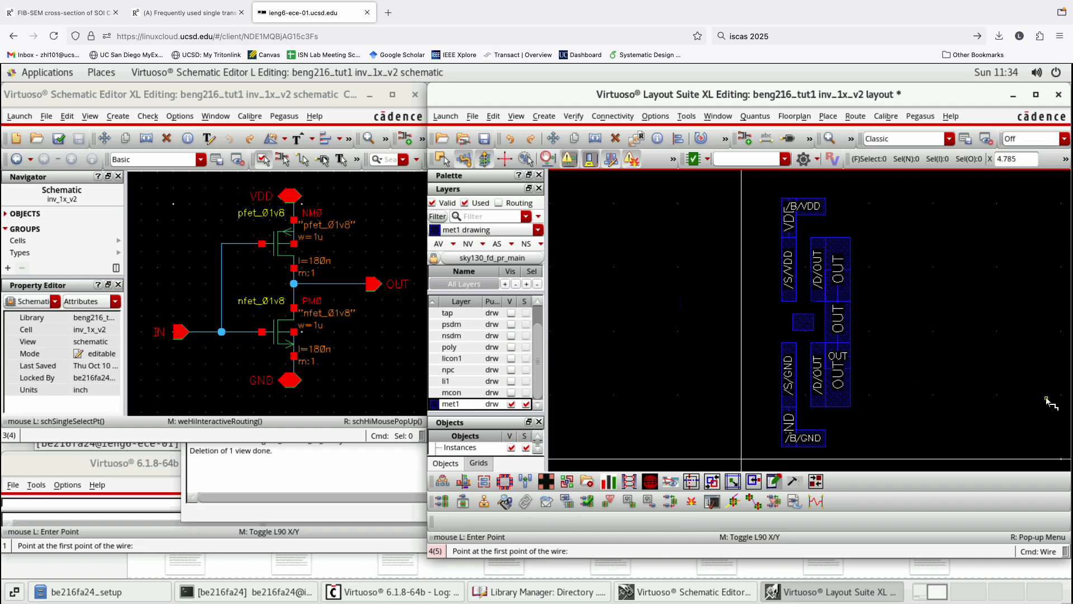
key(Escape)
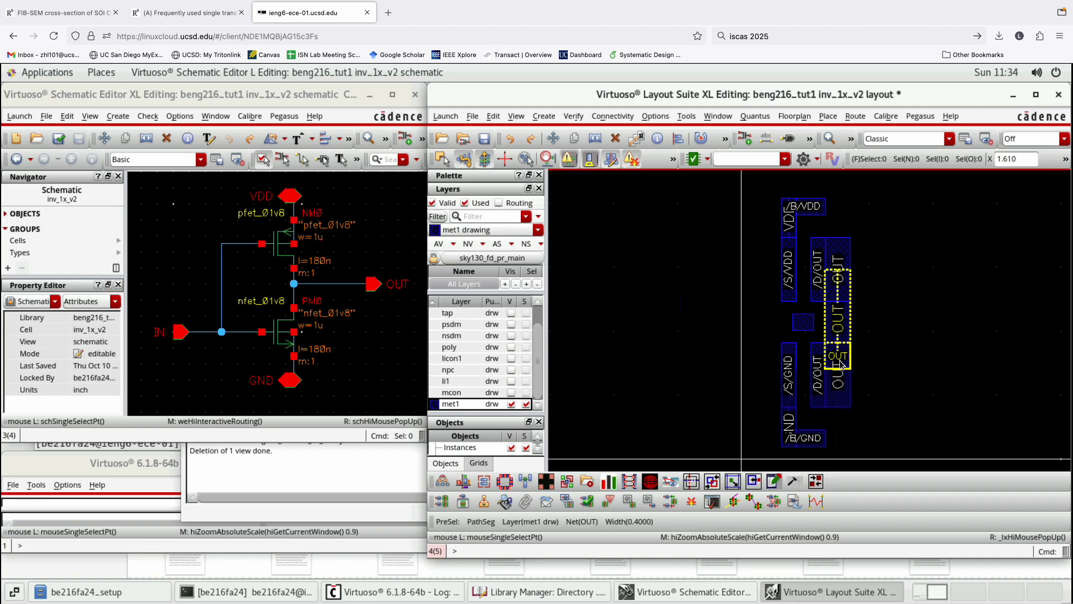
Measure the horizontal gap between the /G/IN gate pad and the neighbouring OUT met1 wire with the ruler.
ctrl+scroll(841, 311, up, 1)
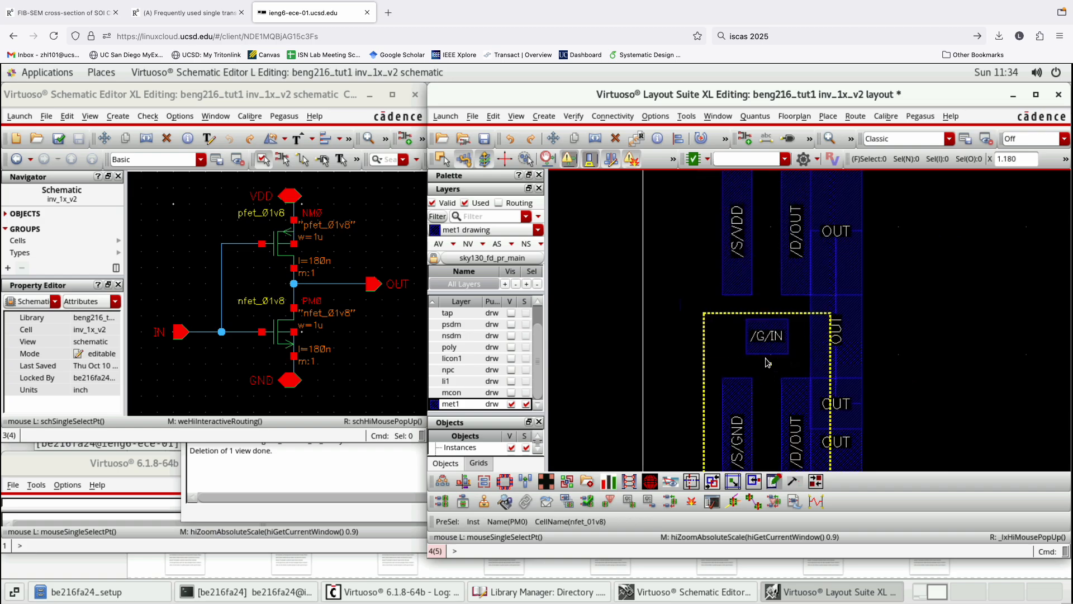
ctrl+scroll(795, 327, up, 1)
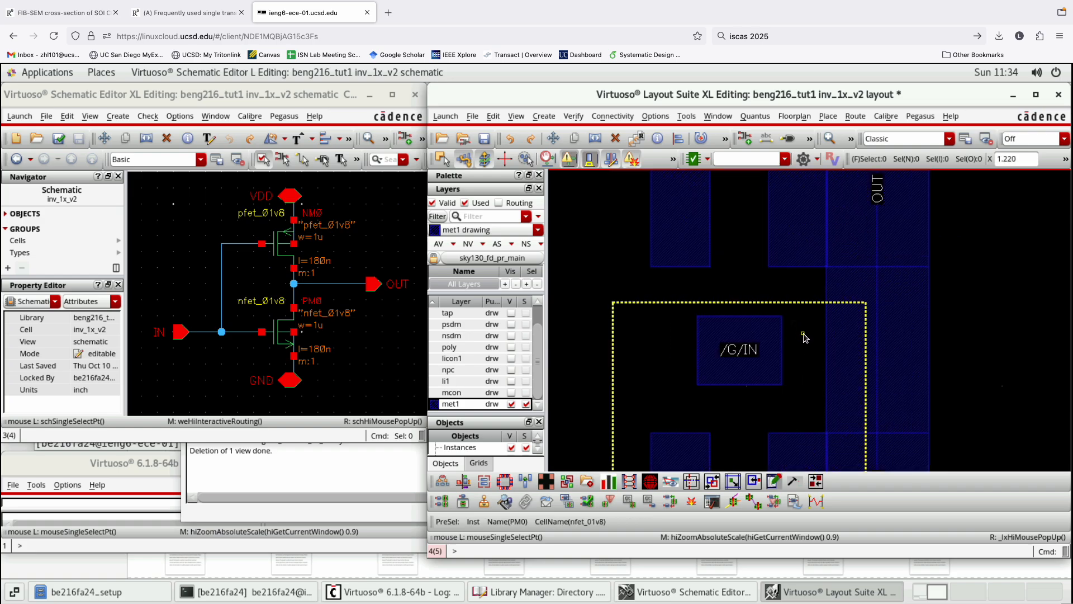
key(k)
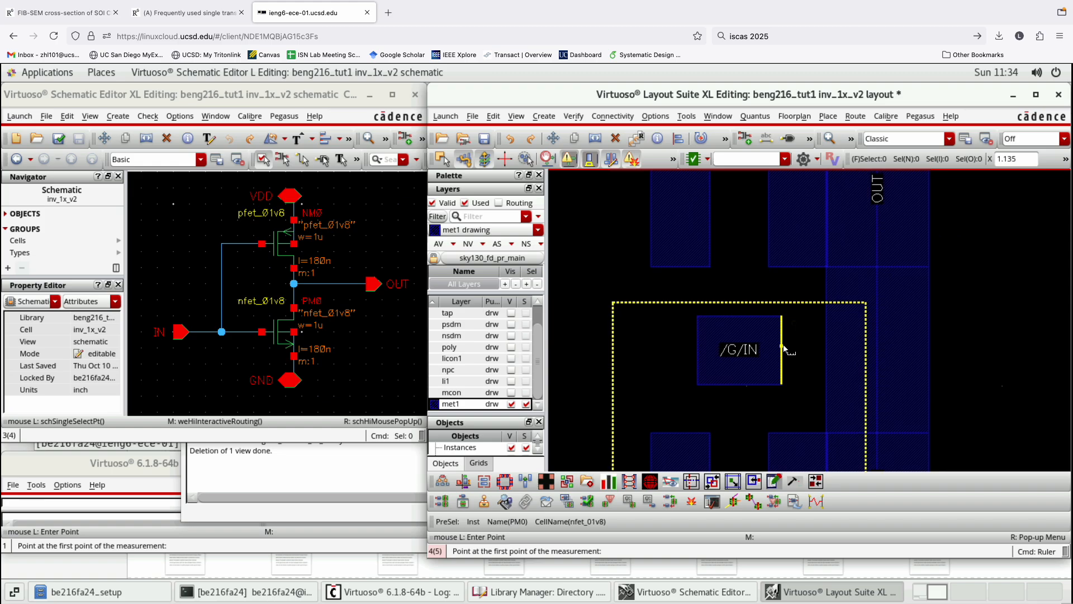
click(782, 353)
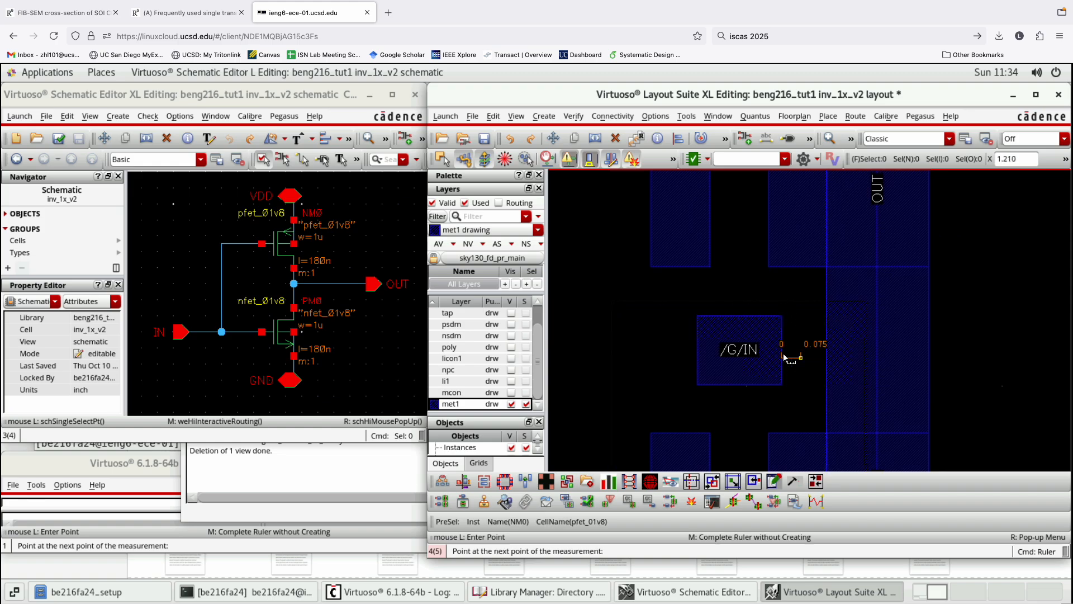
key(Escape)
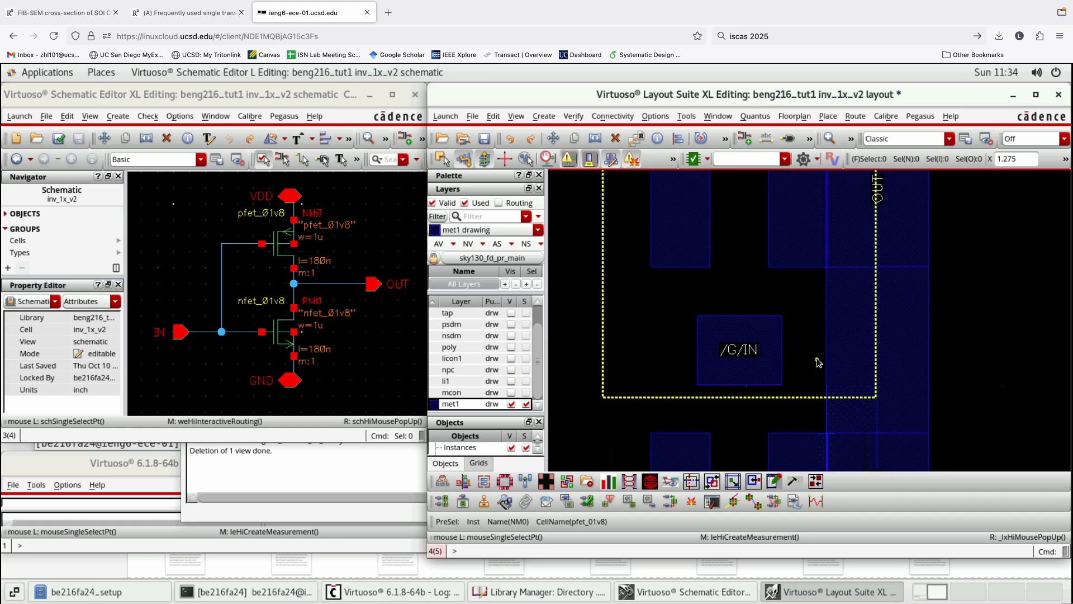
key(k)
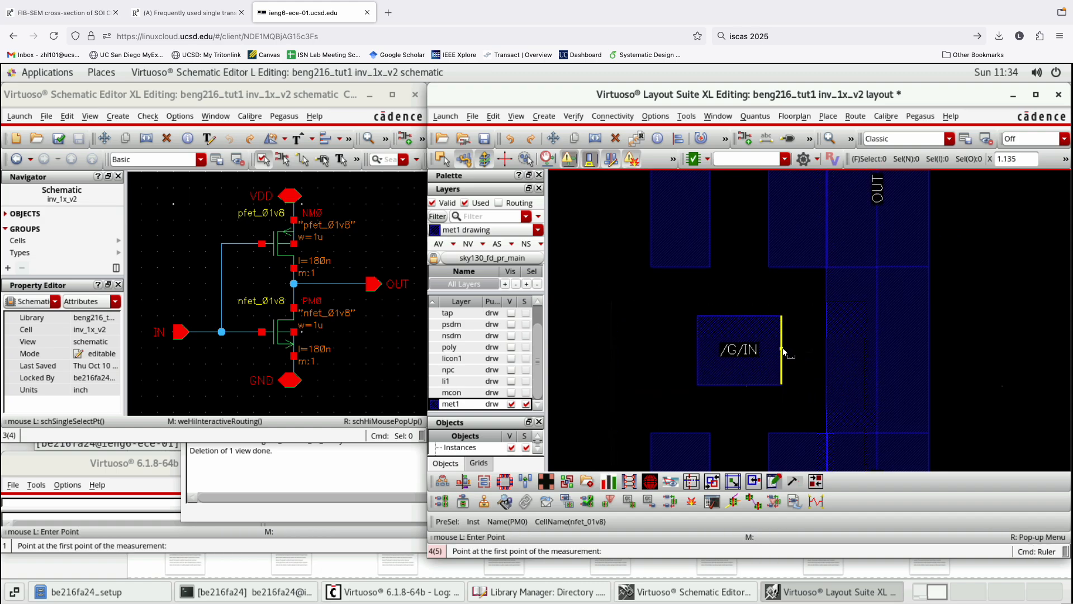
click(783, 349)
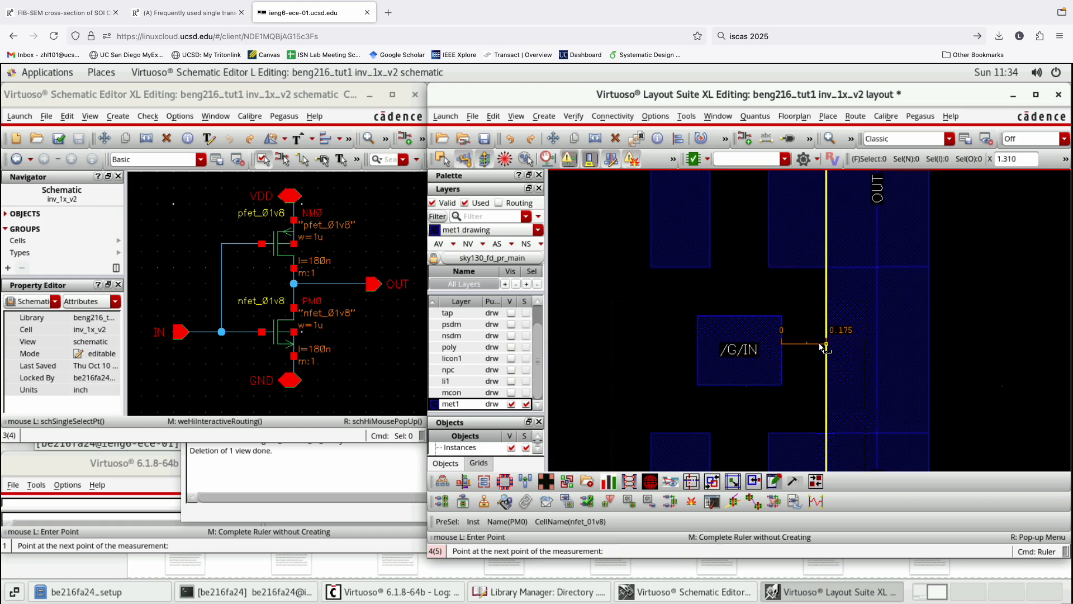
key(Escape)
key(f)
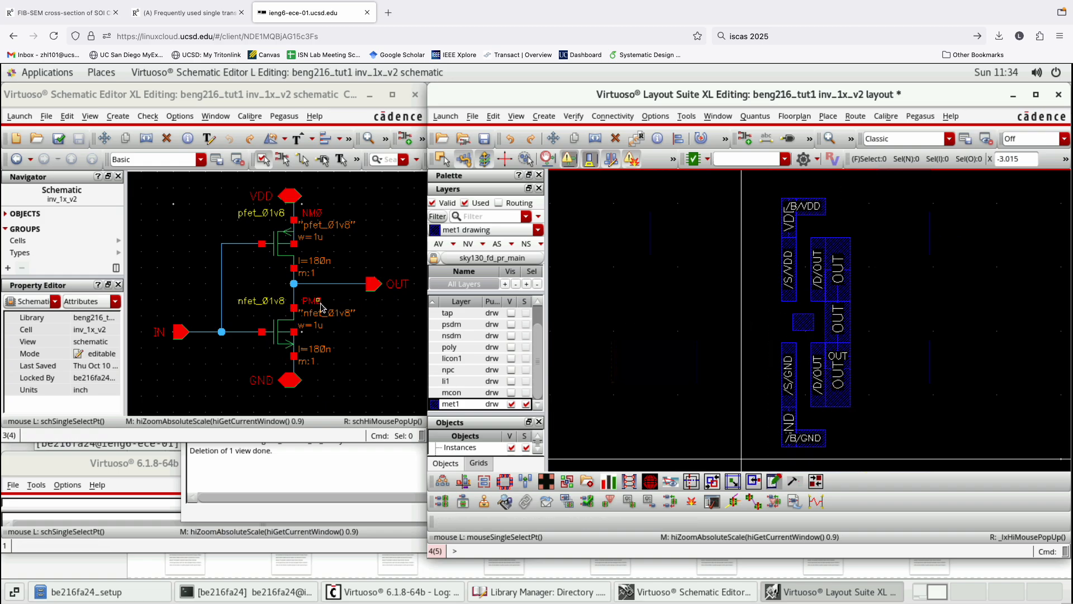
Highlight the IN net from the schematic and examine how its gate pad is enclosed by the surrounding met1 shapes in the layout.
click(222, 291)
scroll(802, 322, up, 1)
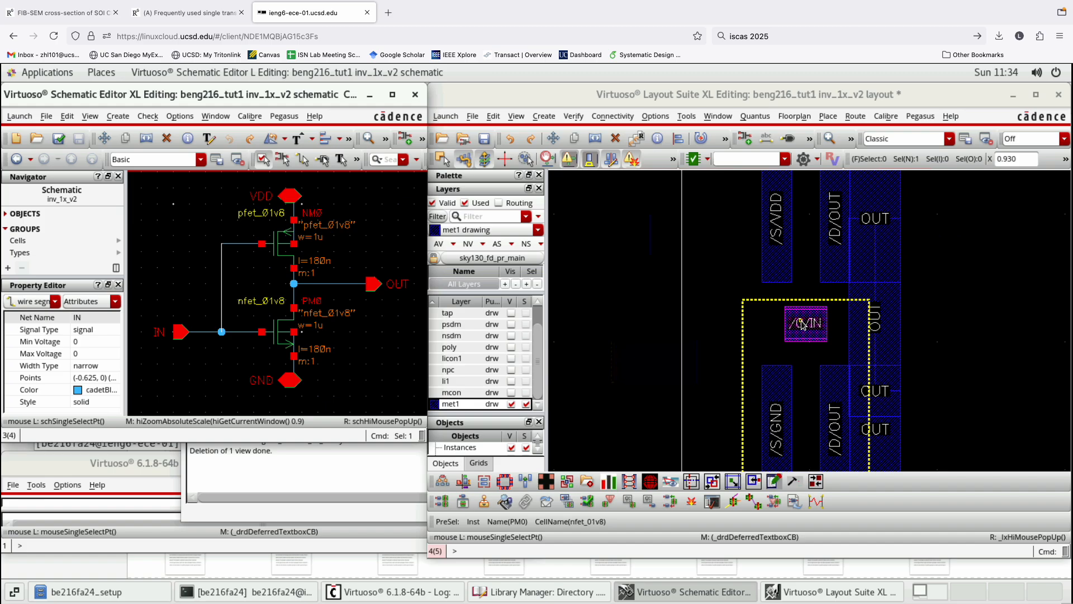
click(180, 223)
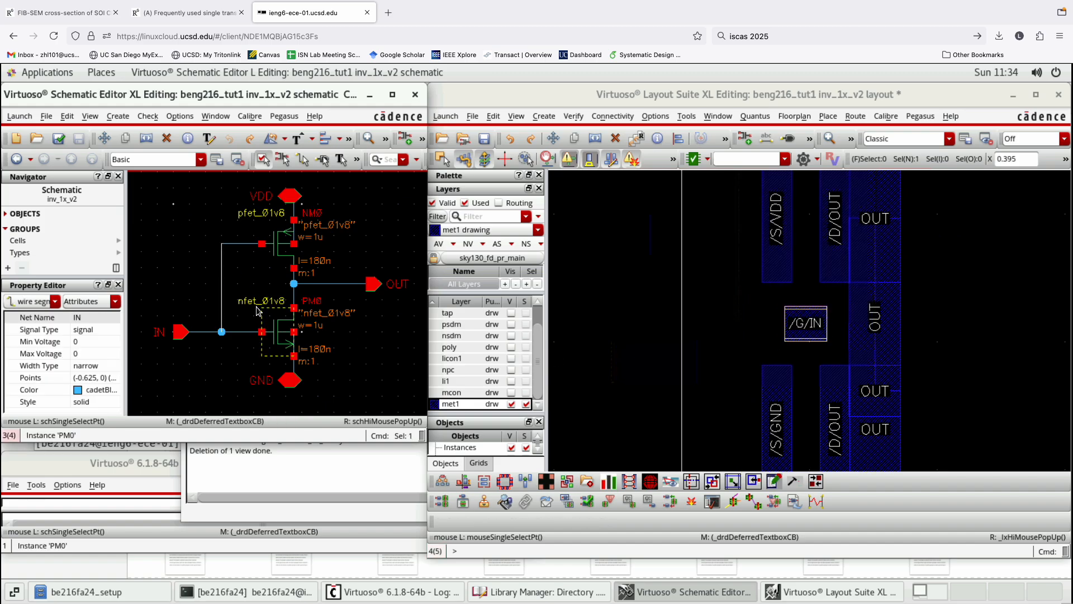
click(222, 282)
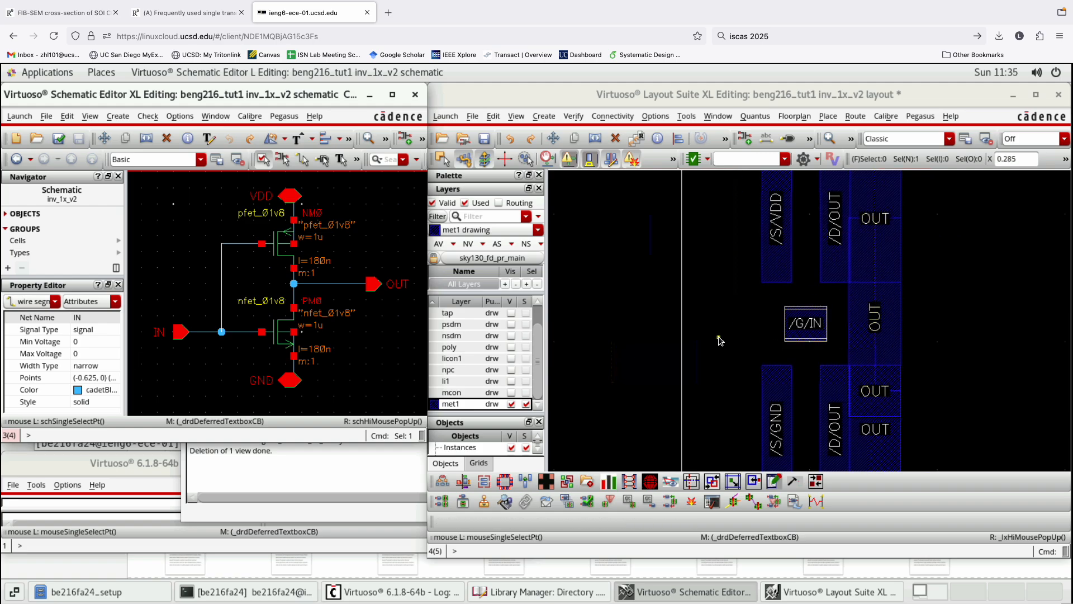
scroll(726, 287, down, 1)
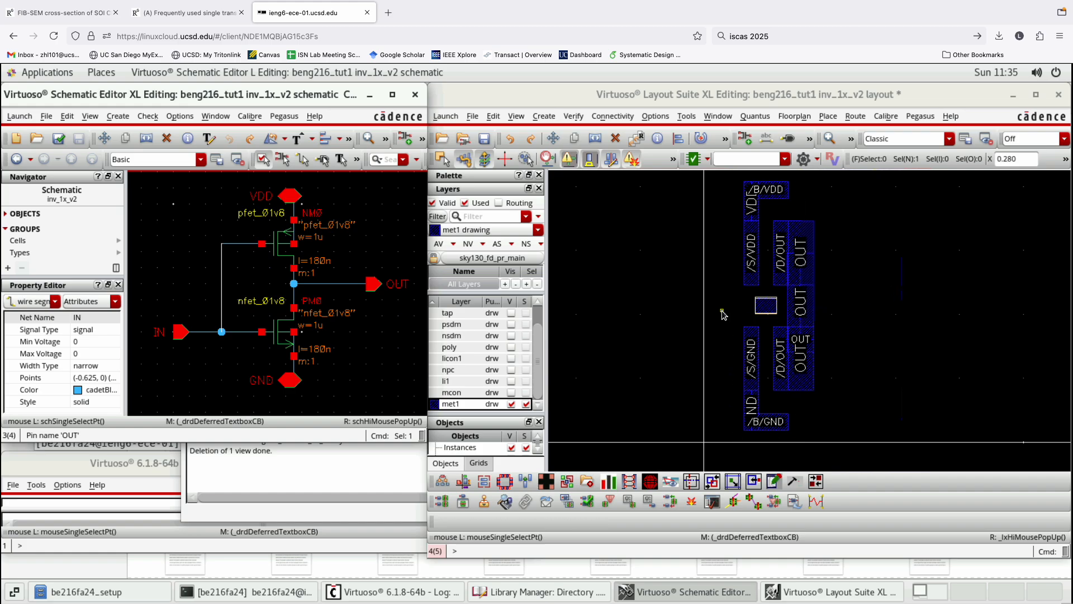
ctrl+scroll(767, 301, up, 3)
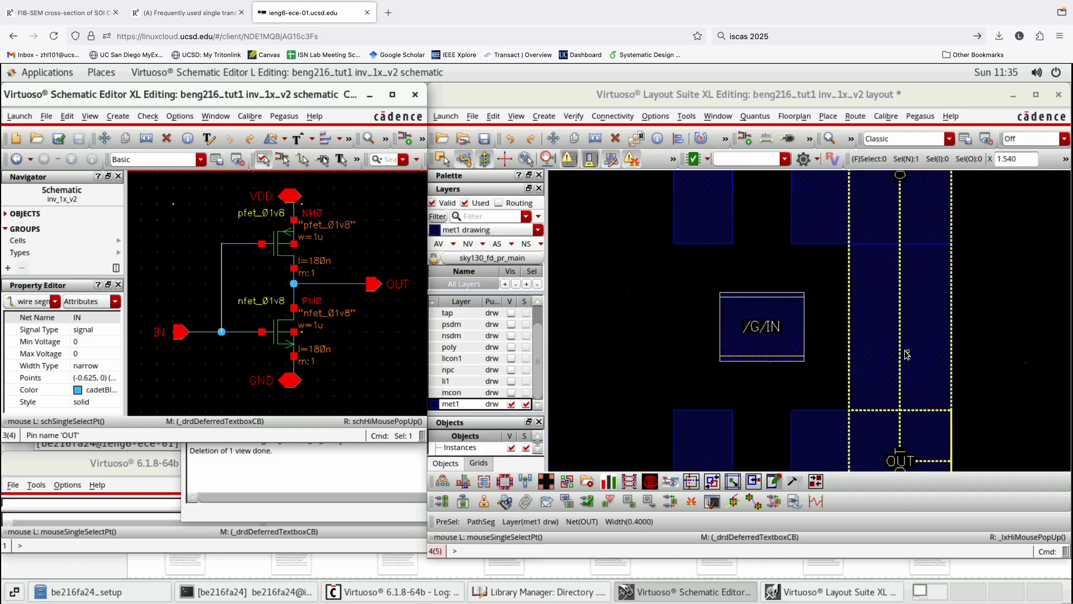
ctrl+scroll(907, 354, down, 2)
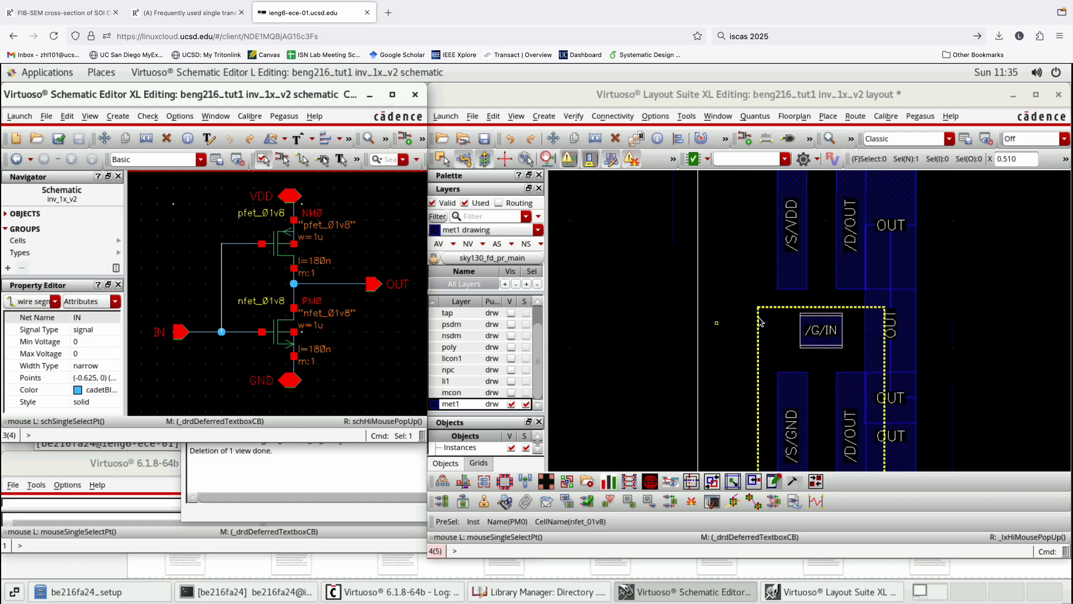
scroll(891, 353, down, 1)
click(905, 299)
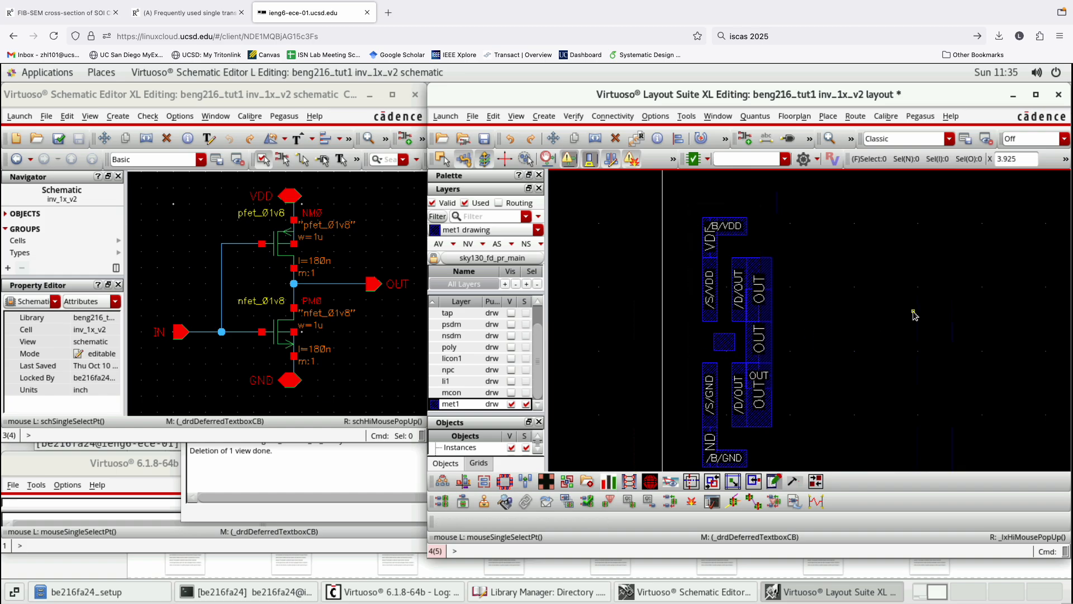
key(f)
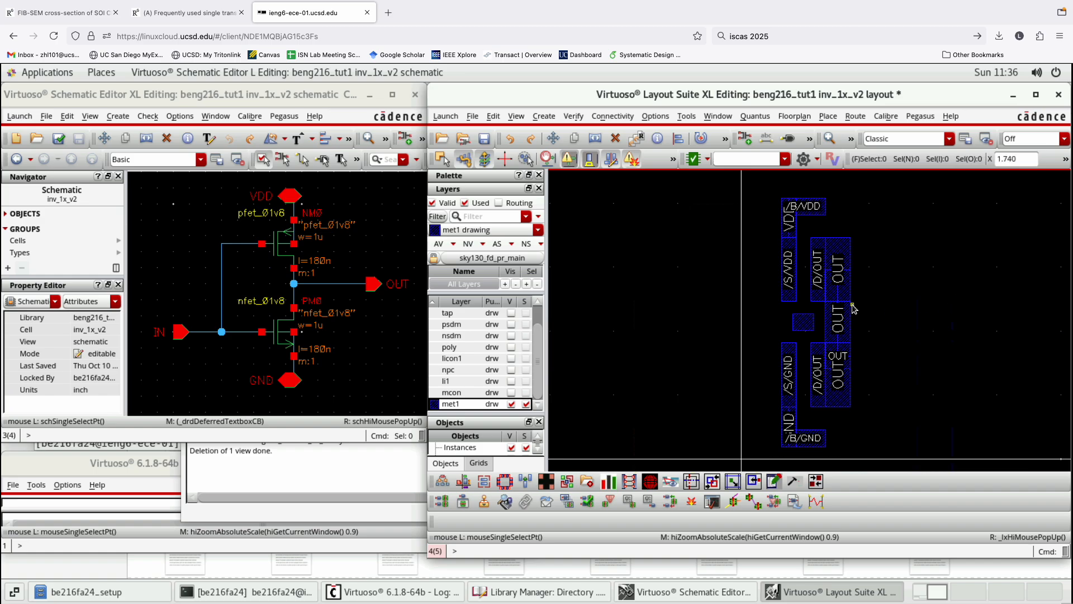
ctrl+scroll(853, 304, up, 1)
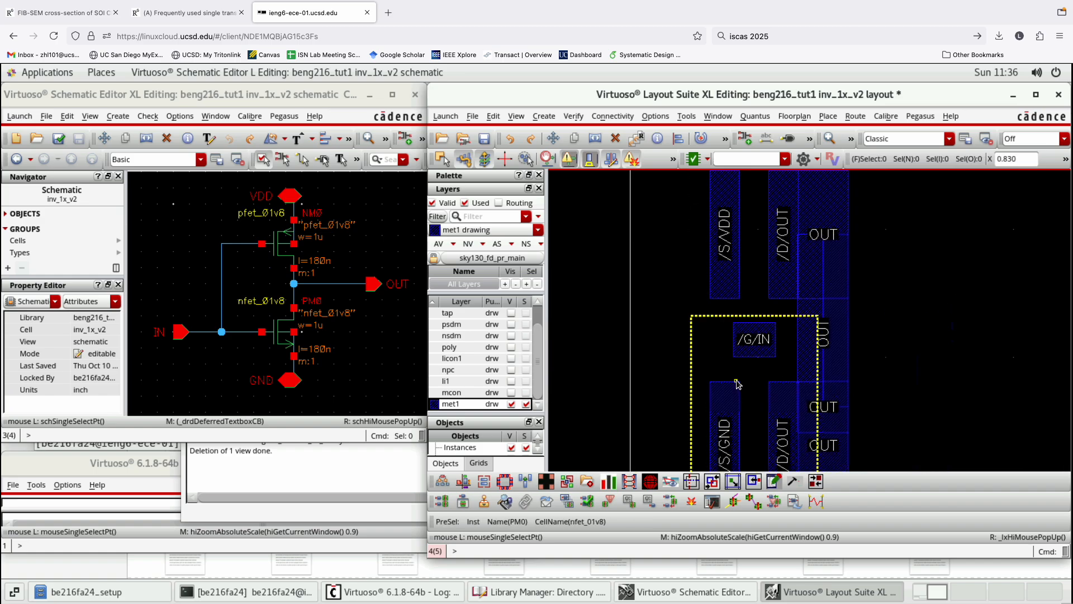
ctrl+scroll(737, 382, up, 1)
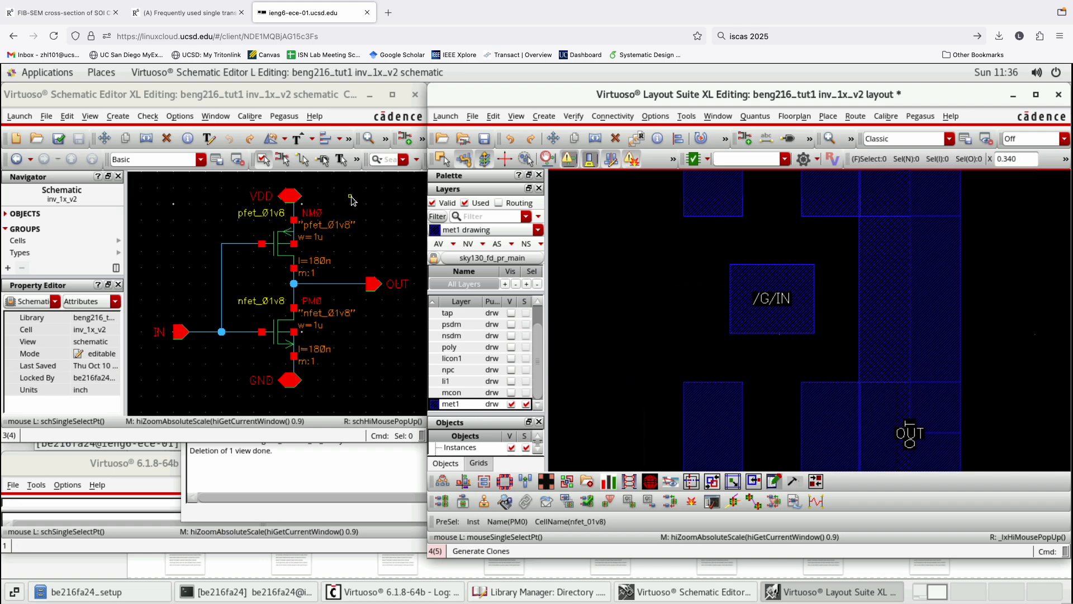
Review the FIB-SEM cross-section figure of the SOI CMOS wafer in the browser and return to the layout session.
click(179, 12)
click(95, 14)
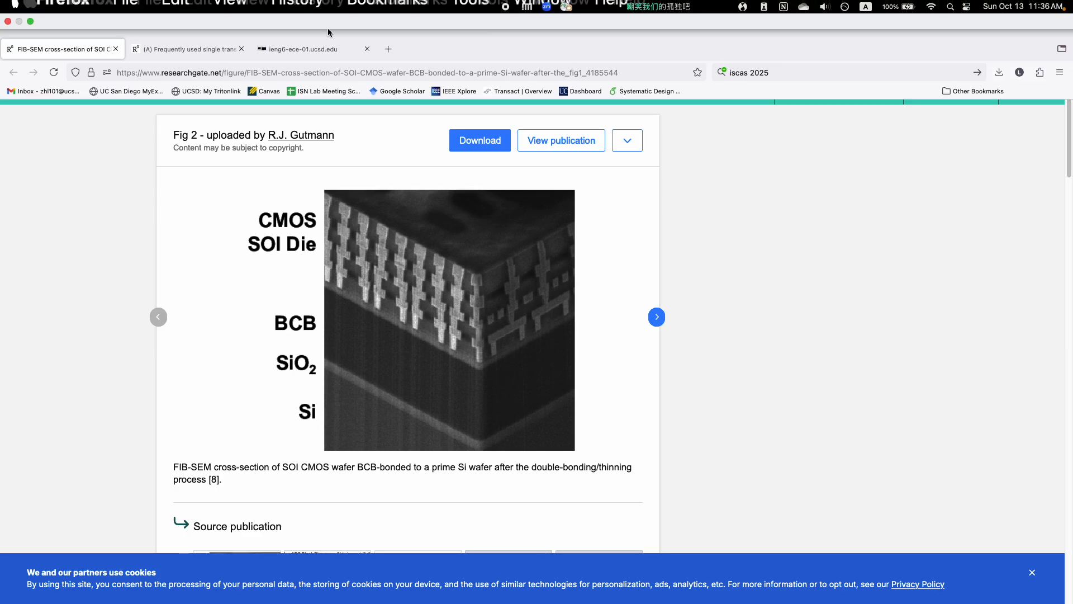
click(304, 13)
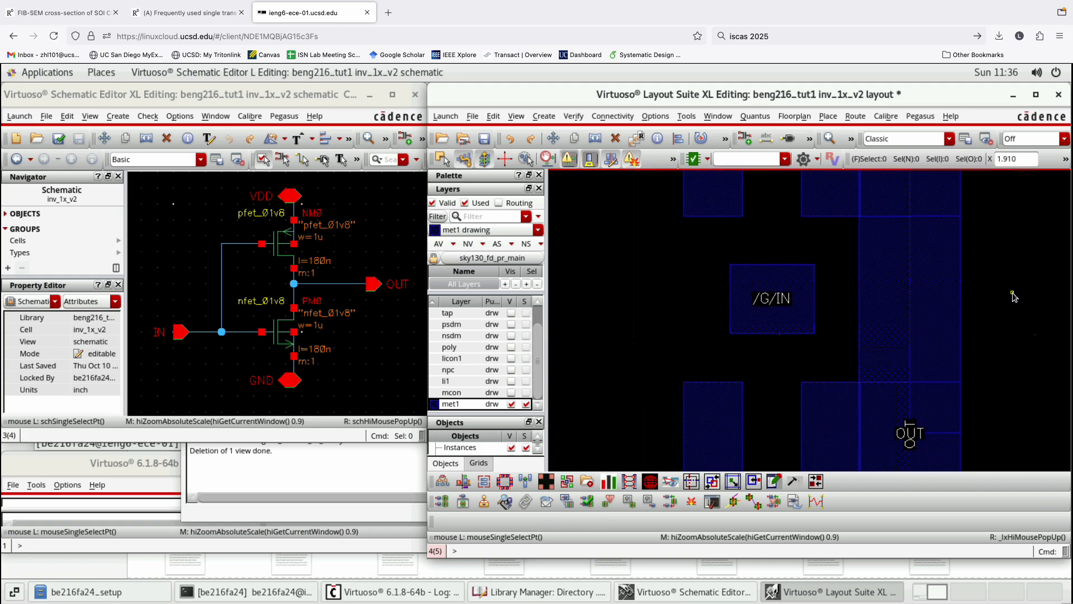
Create a single 1-row by 1-column M1M2_C via in the empty area beside the /G/IN gate pad.
key(o)
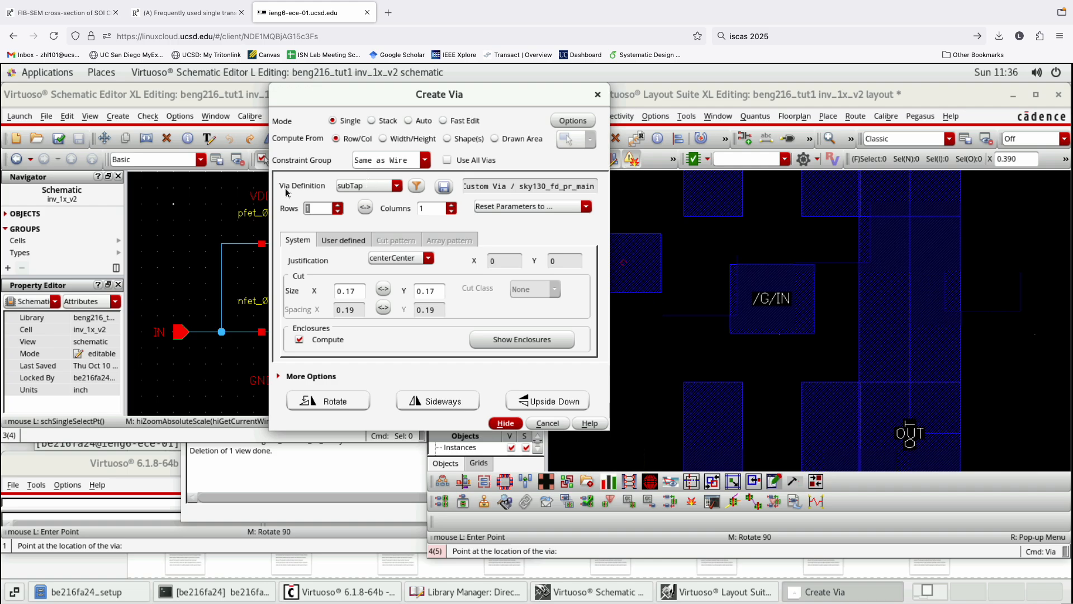
click(361, 187)
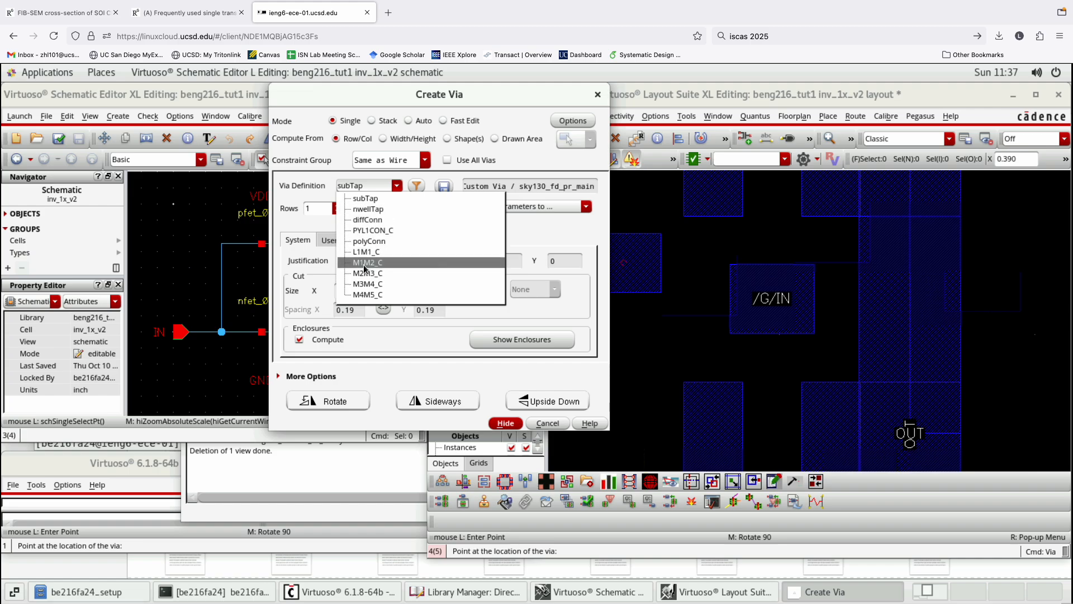
click(381, 266)
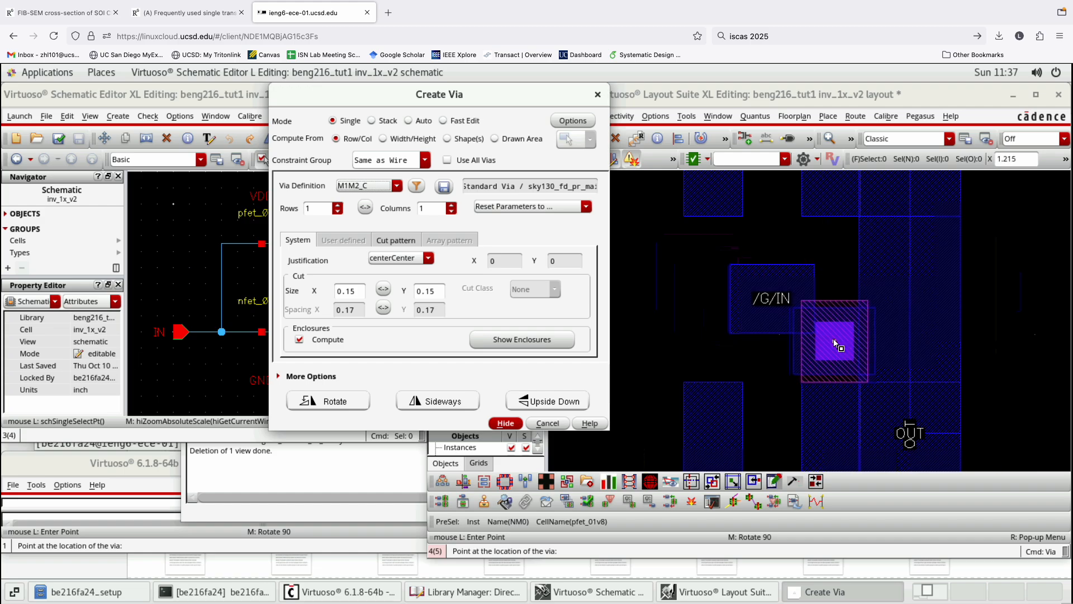
click(495, 424)
click(608, 268)
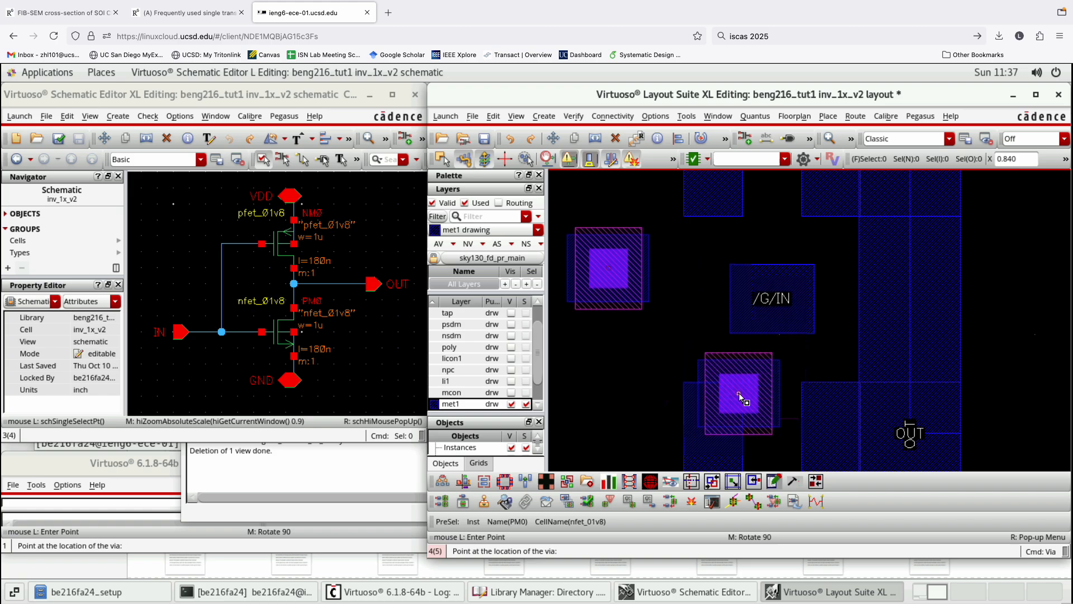
Align the centre of the M1M2_C via with the centre of the /G/IN gate pad using Quick Align.
key(a)
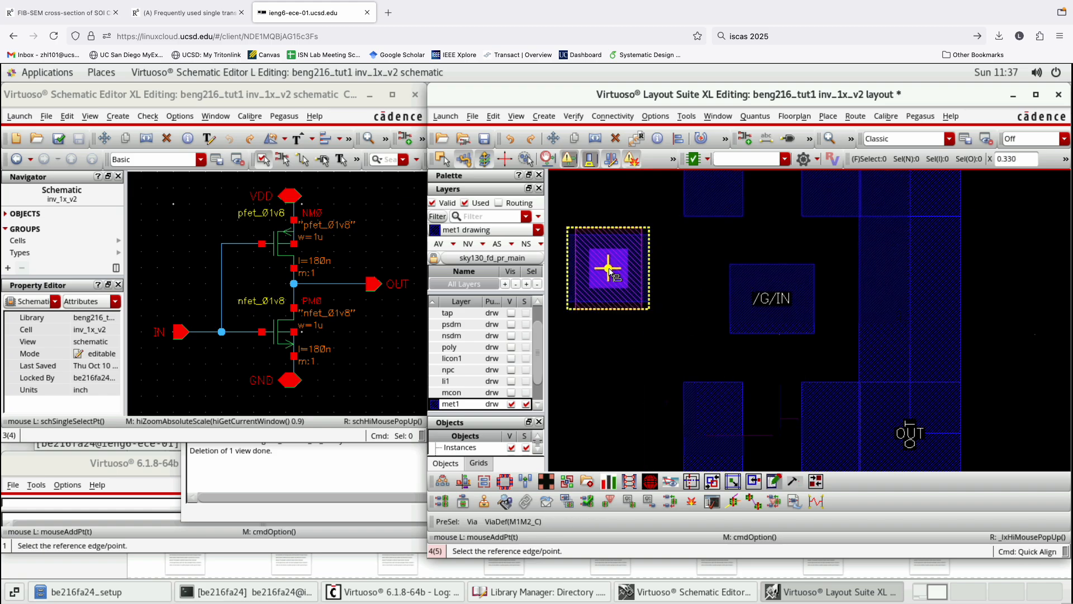
click(609, 270)
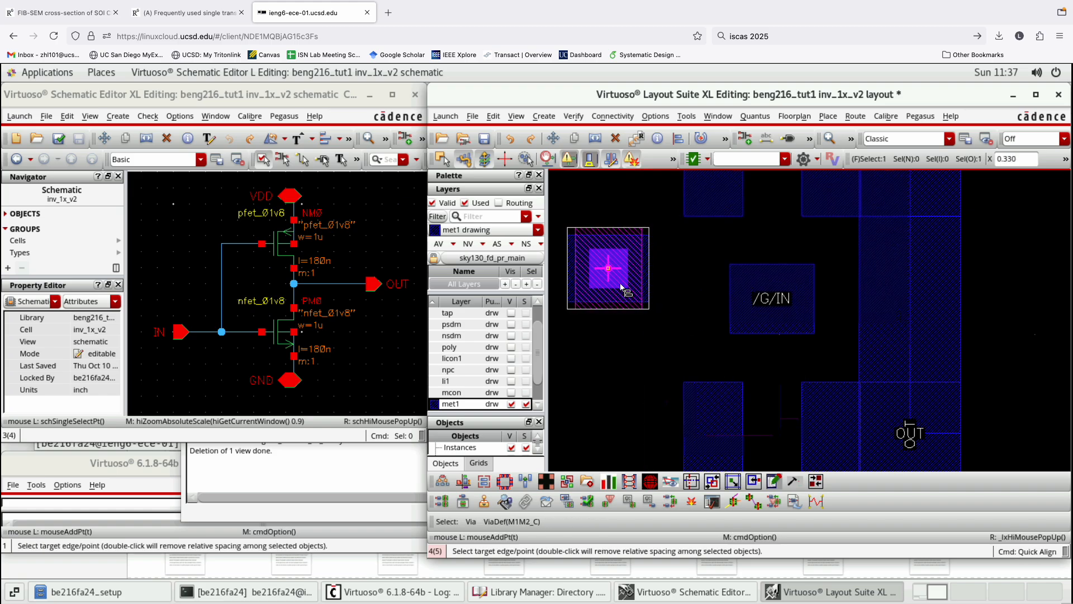
click(772, 298)
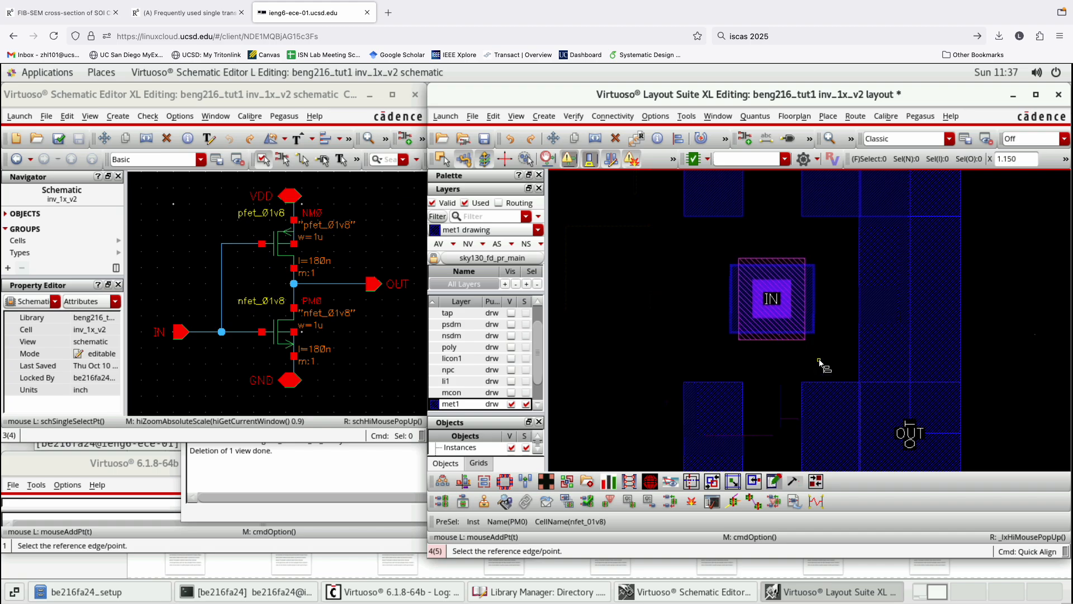
key(Escape)
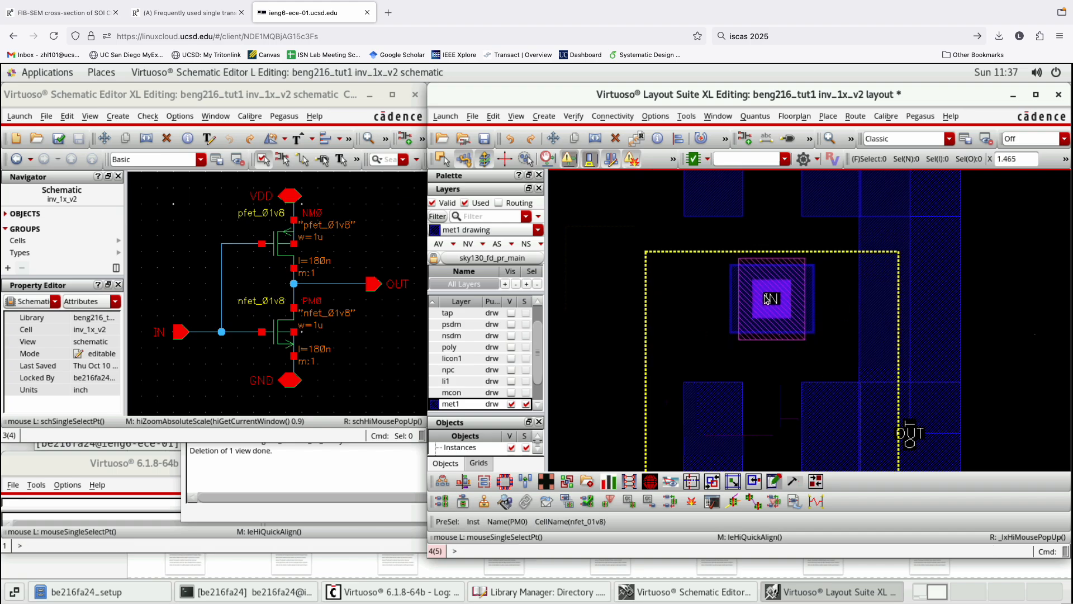
ctrl+scroll(764, 294, up, 2)
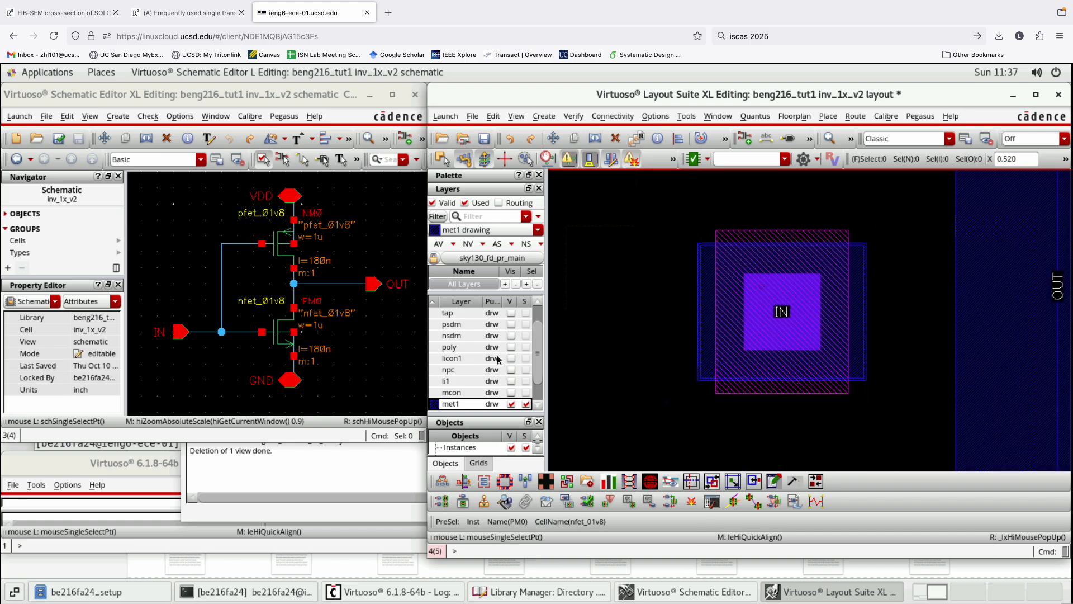
scroll(540, 363, down, 1)
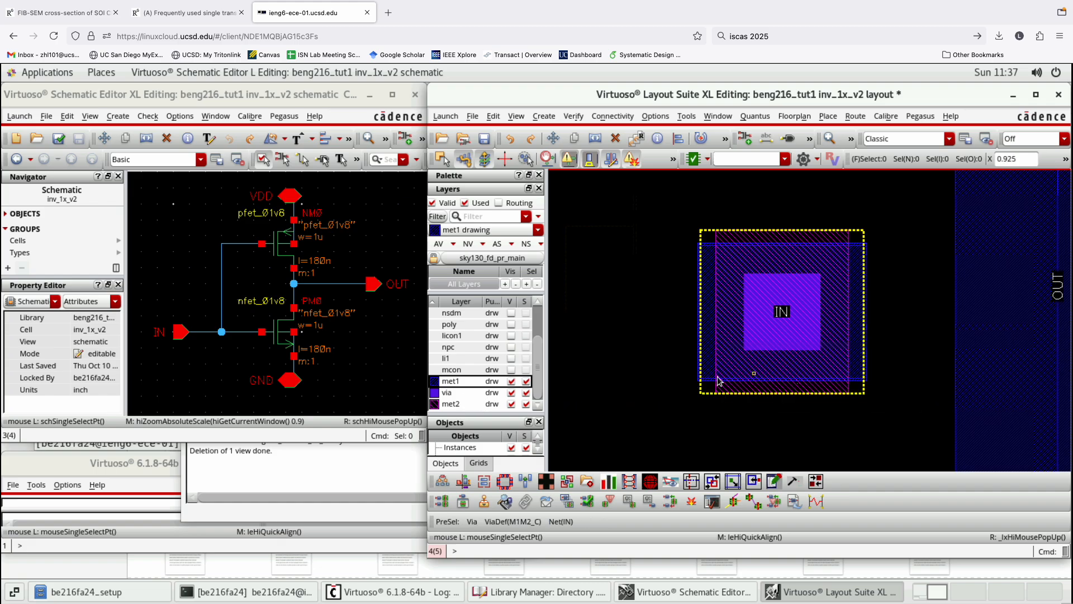
key(f)
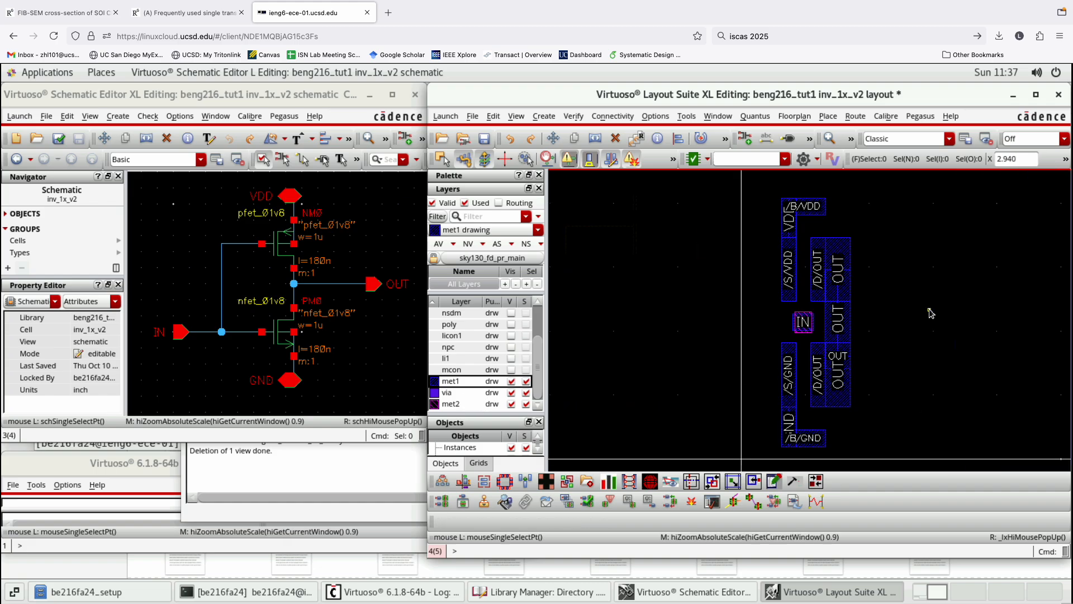
Draw a straight met2 wire about 0.8 µm long on the IN net, from the M1M2_C via out past the /S/VDD and /S/GND columns.
scroll(808, 336, up, 3)
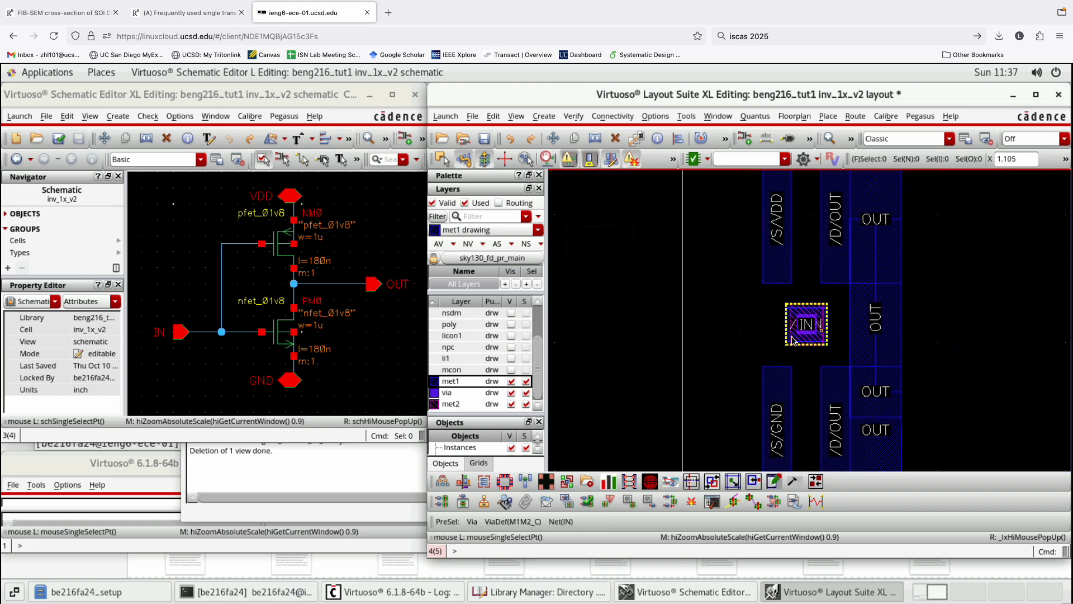
click(457, 405)
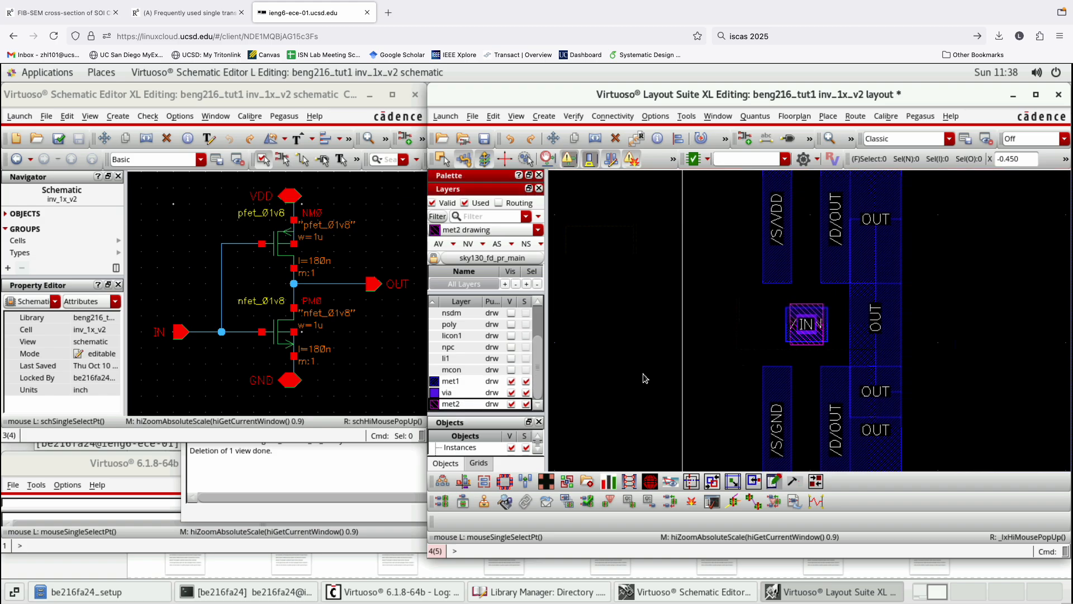
key(p)
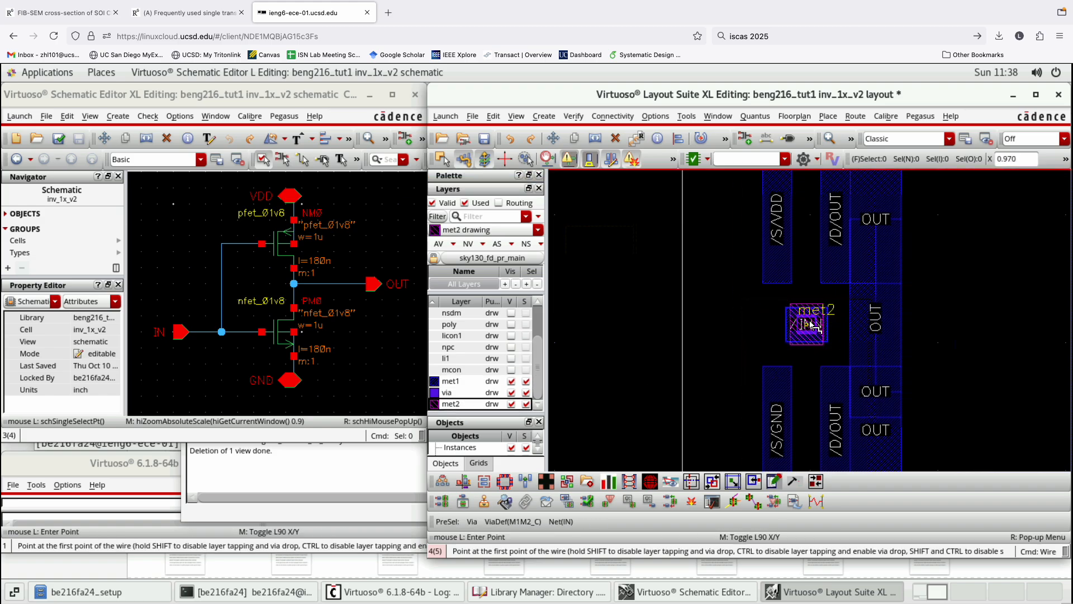
click(812, 324)
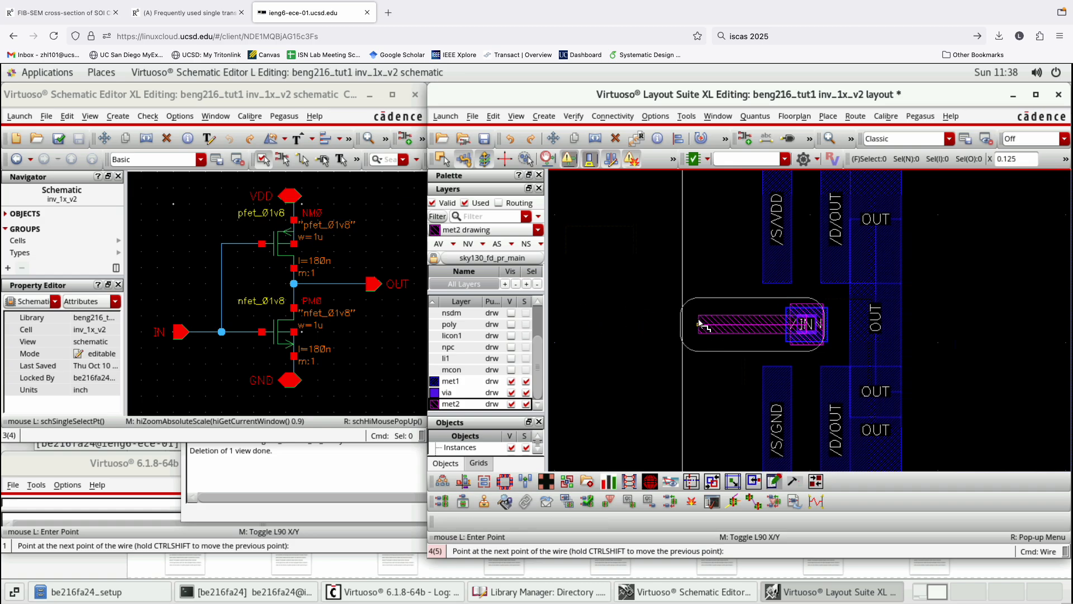
click(699, 325)
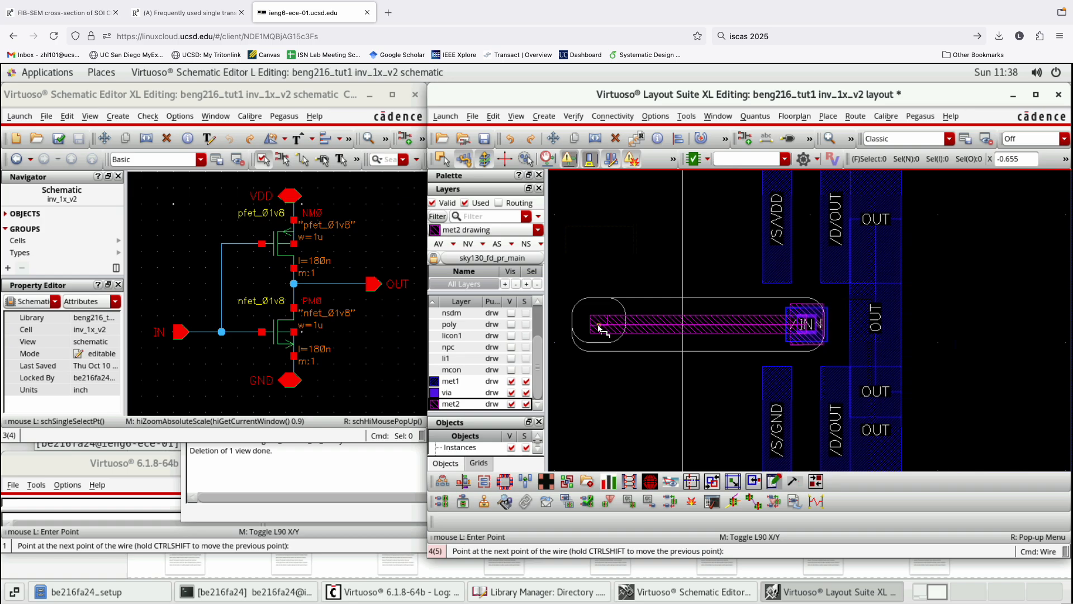
click(600, 324)
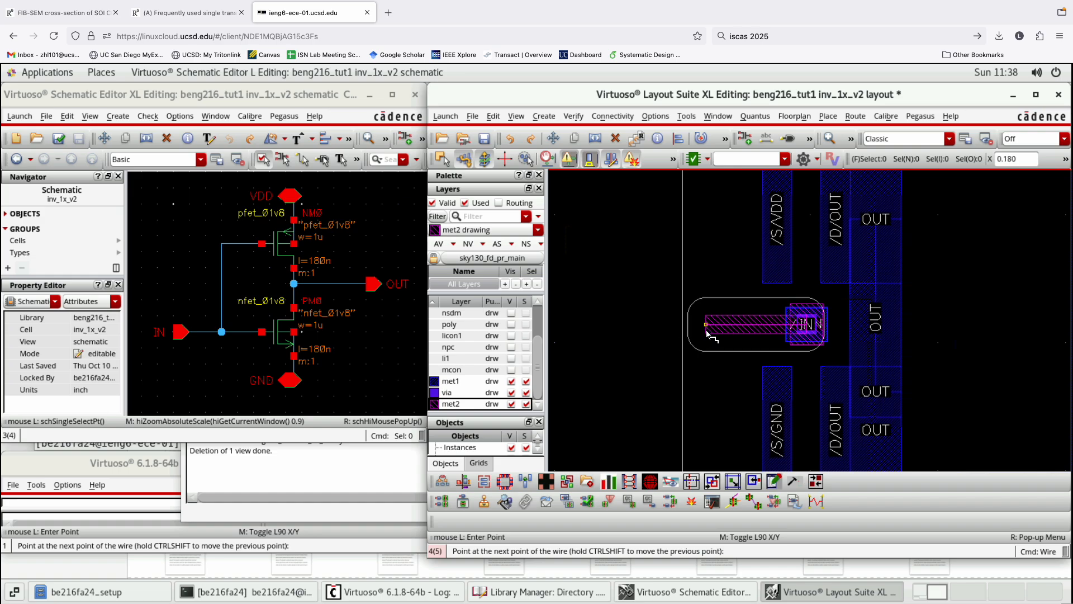
double_click(703, 326)
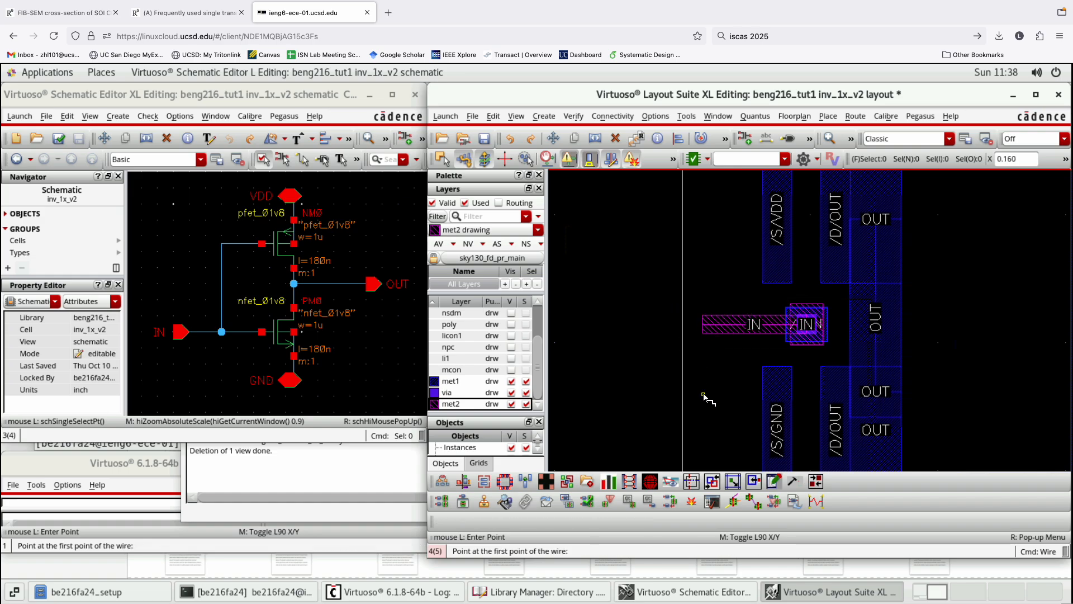
key(Escape)
key(f)
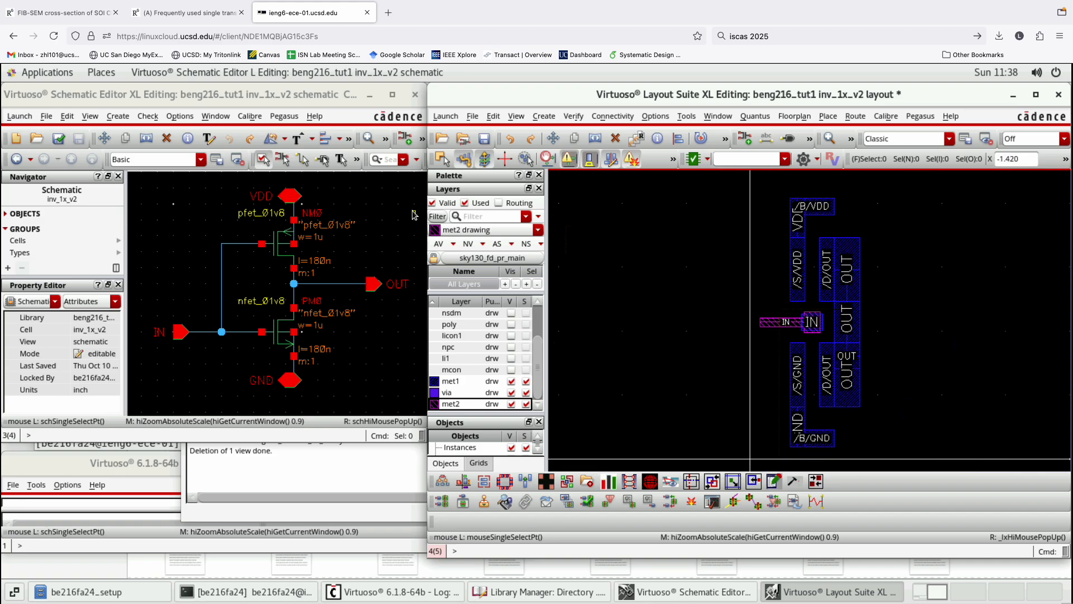
Make all layers visible in the layout and save the cell view.
click(439, 244)
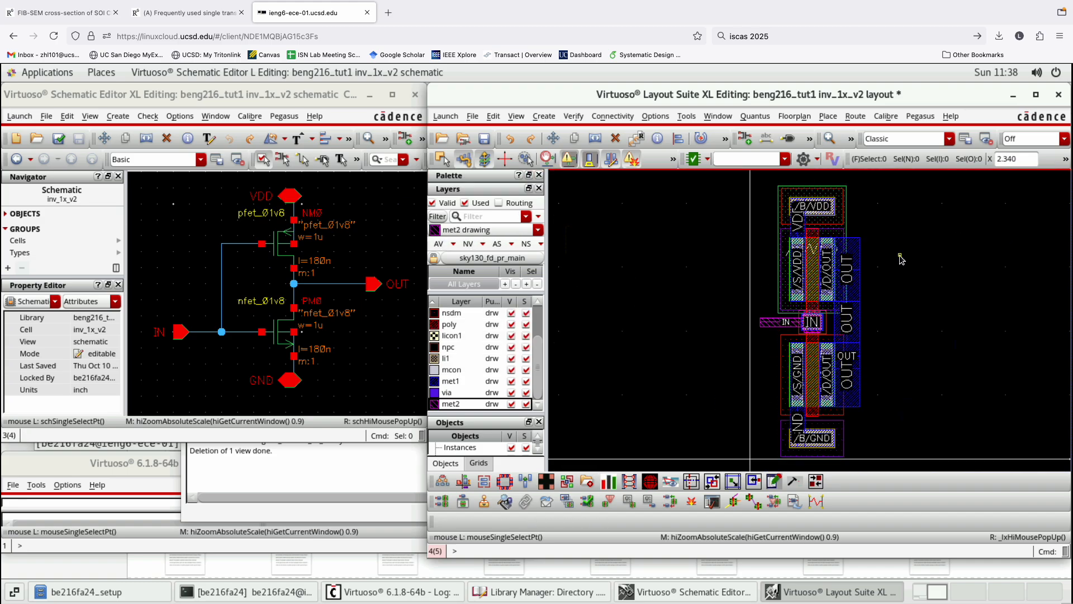
ctrl+scroll(899, 270, up, 1)
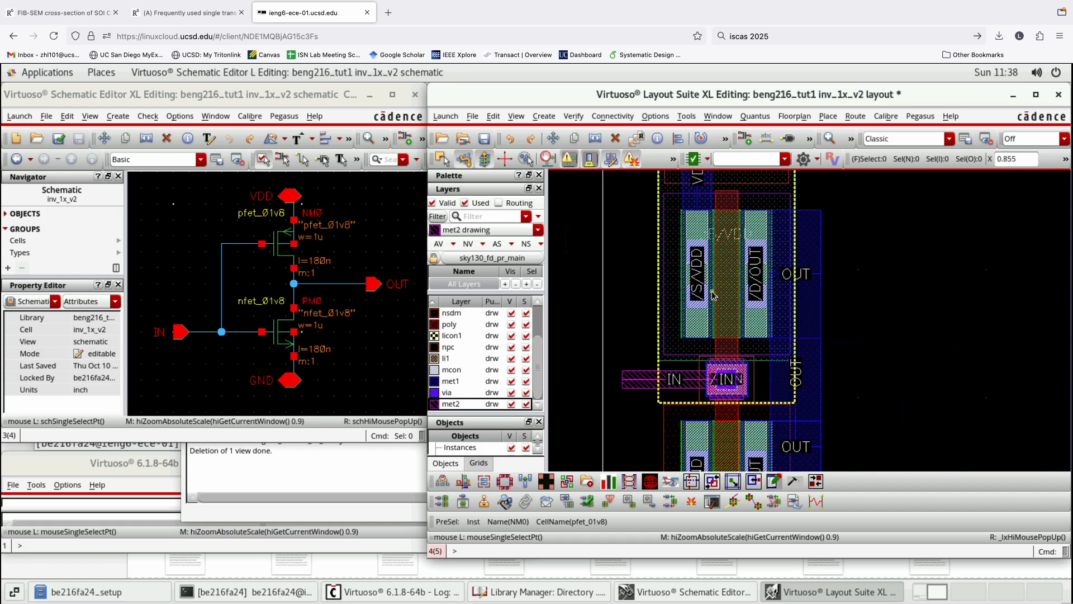
ctrl+scroll(788, 331, down, 1)
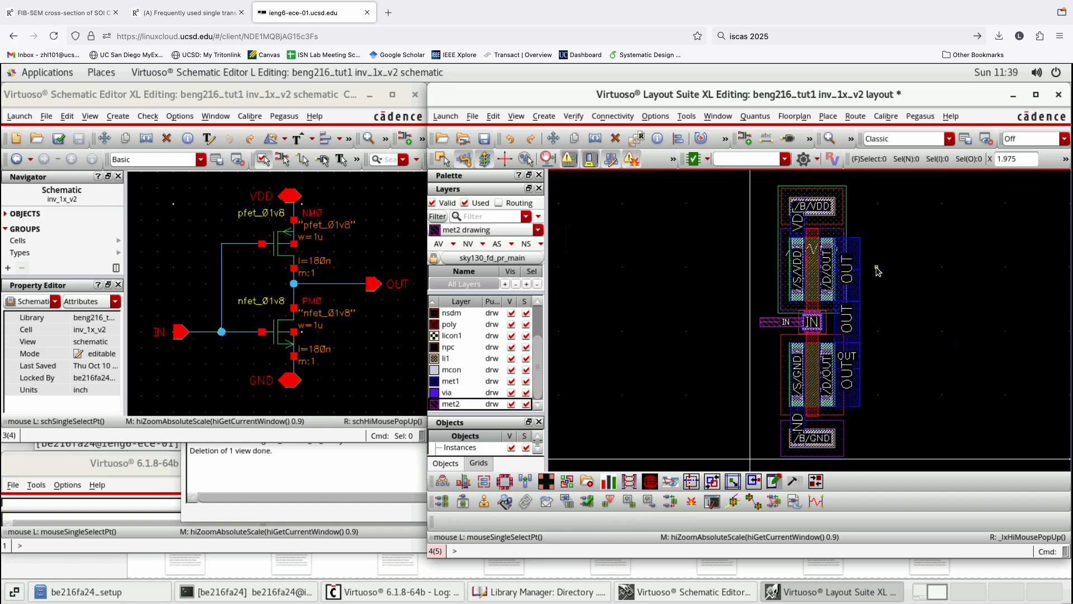
click(486, 146)
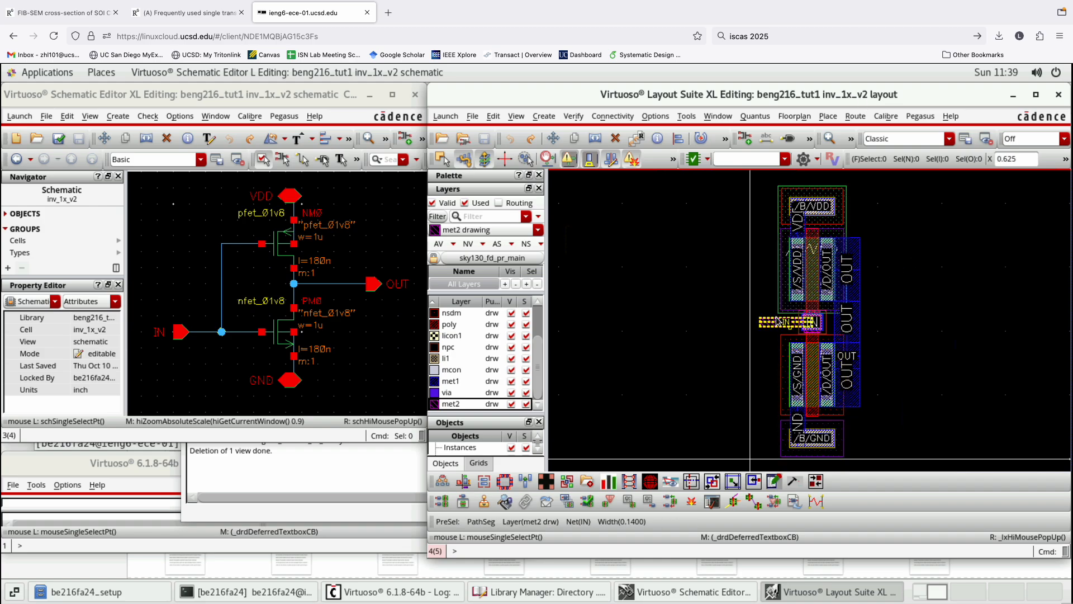
Examine the routed IN gate connection and cross-probe the VDD net from the schematic to compare it with the layout.
ctrl+scroll(775, 315, up, 1)
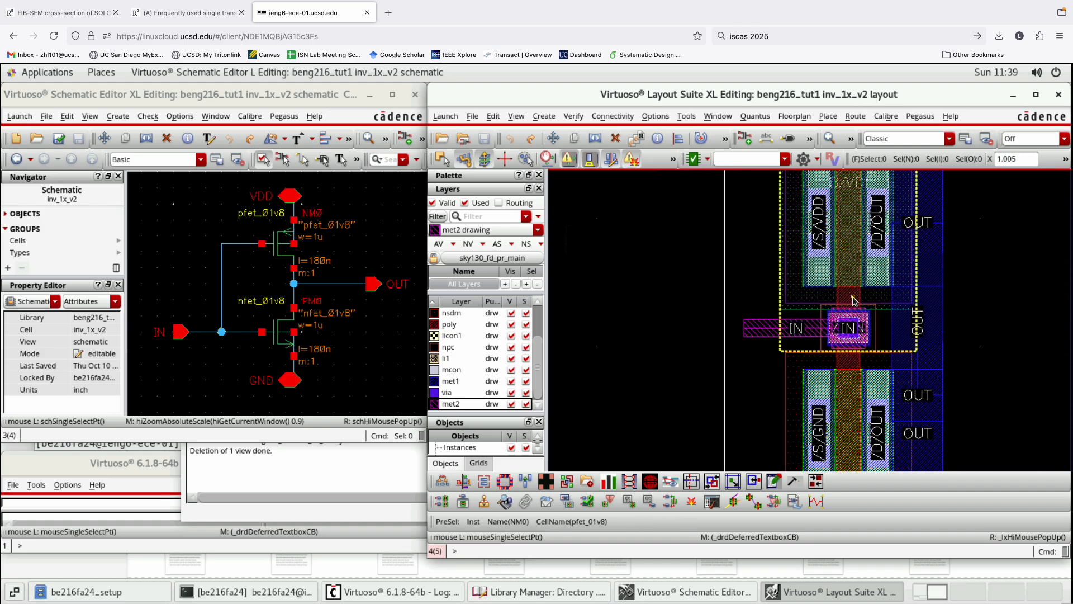
ctrl+scroll(854, 300, down, 1)
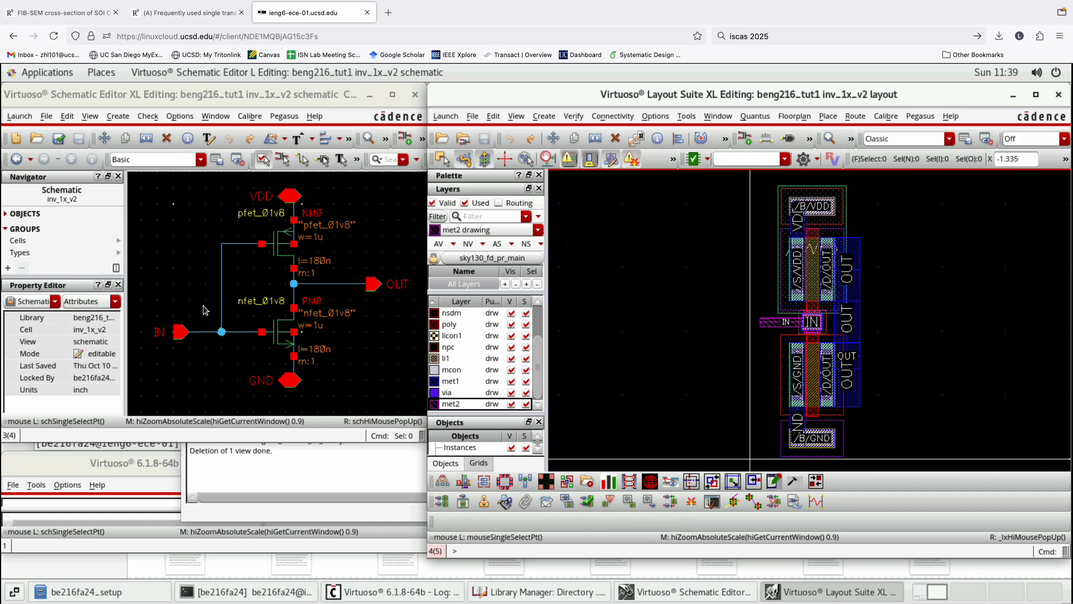
click(178, 332)
click(295, 198)
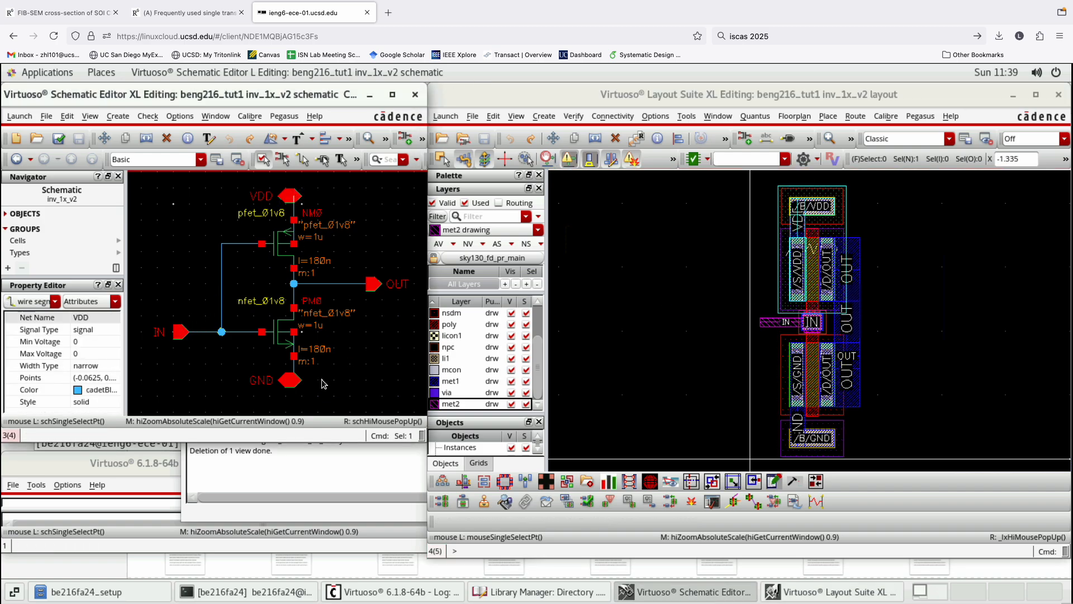
click(365, 343)
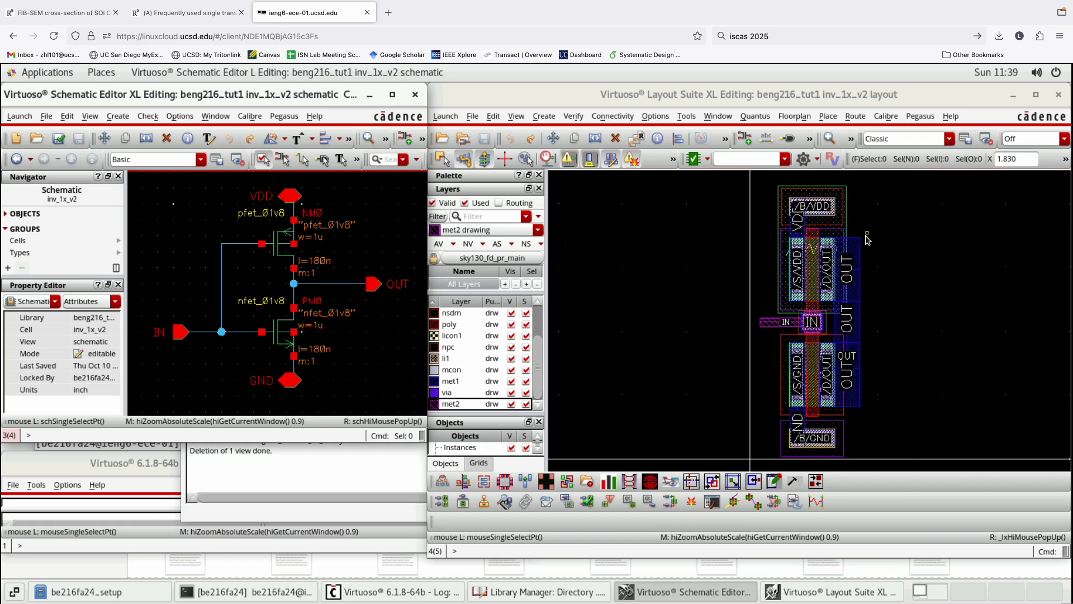
ctrl+scroll(793, 322, up, 1)
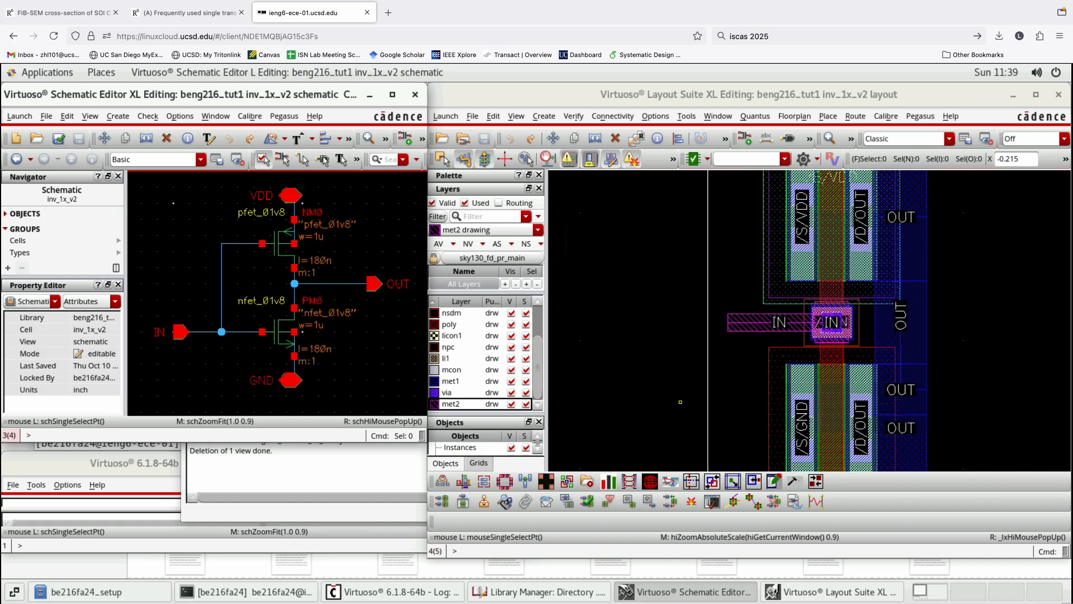
click(1000, 299)
key(f)
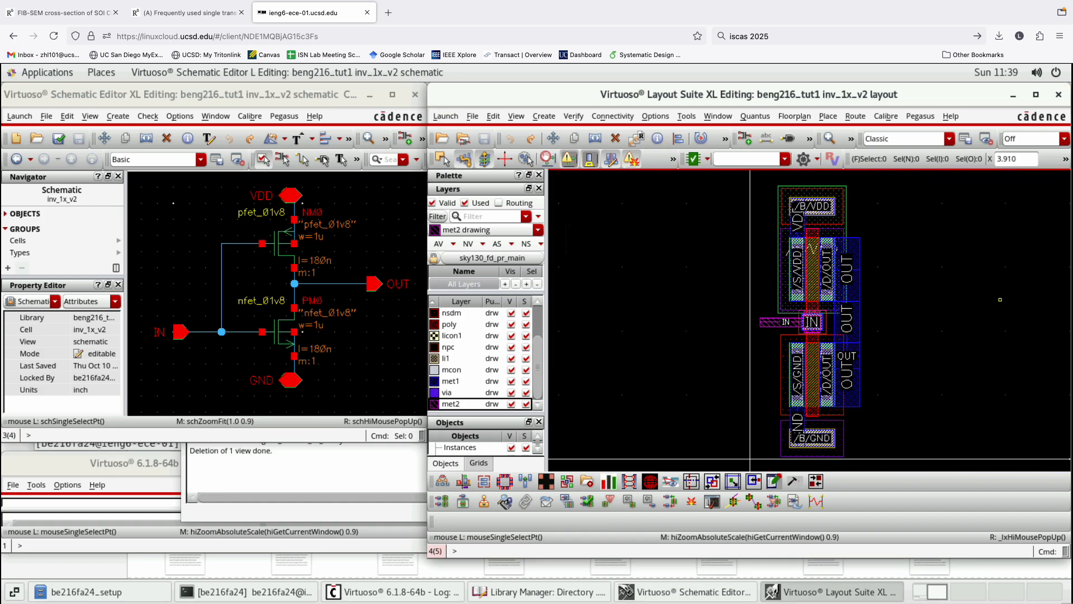
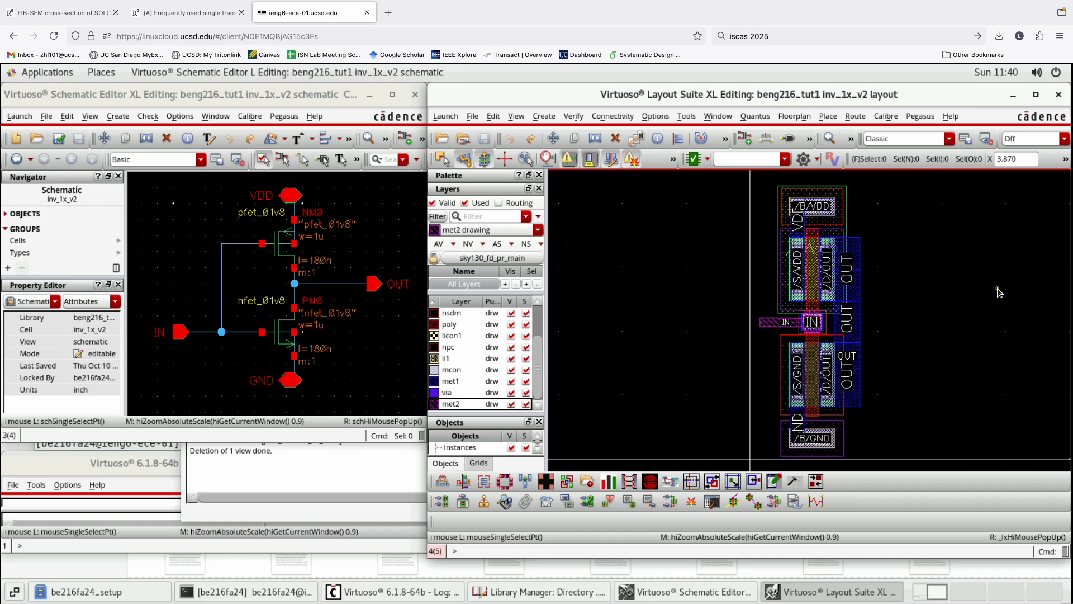
Box-select the whole schematic and the whole layout to compare their contents, clearing each selection.
key(ctrl+p)
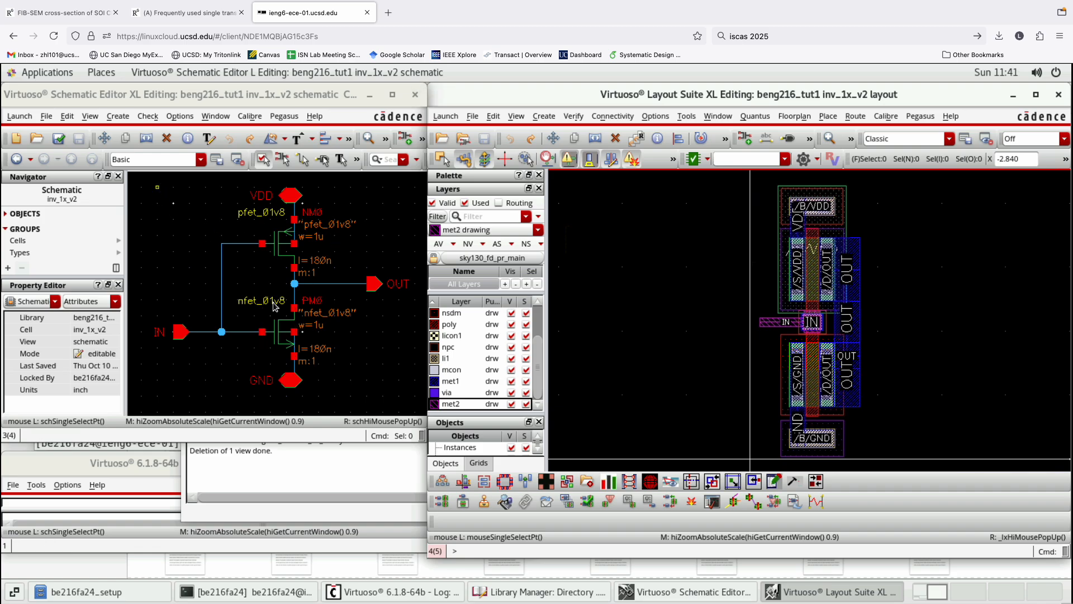
drag(157, 187, 404, 398)
click(407, 380)
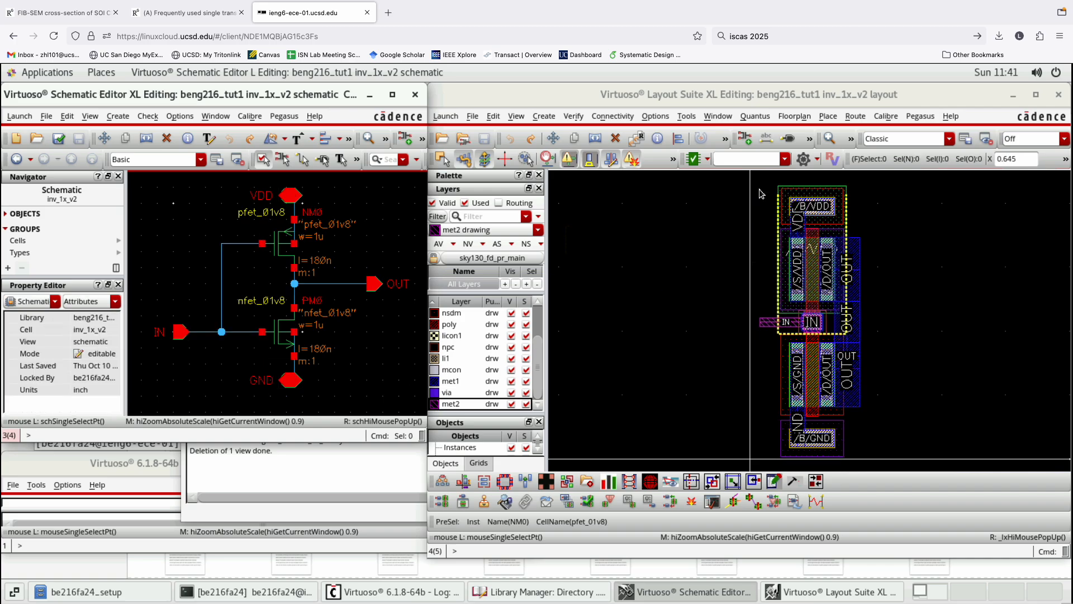
click(681, 204)
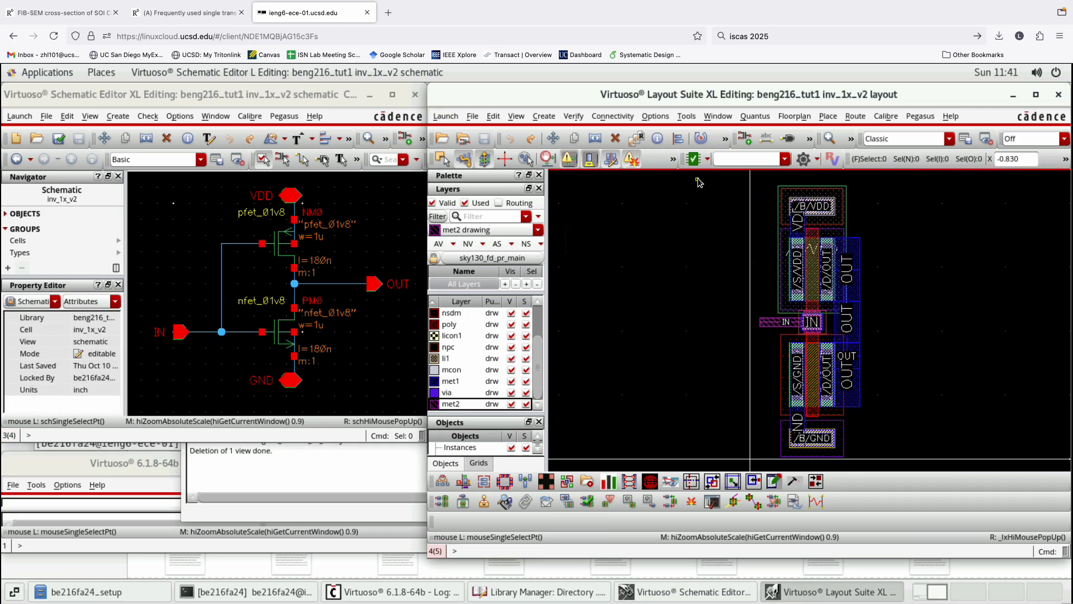
drag(699, 183, 923, 468)
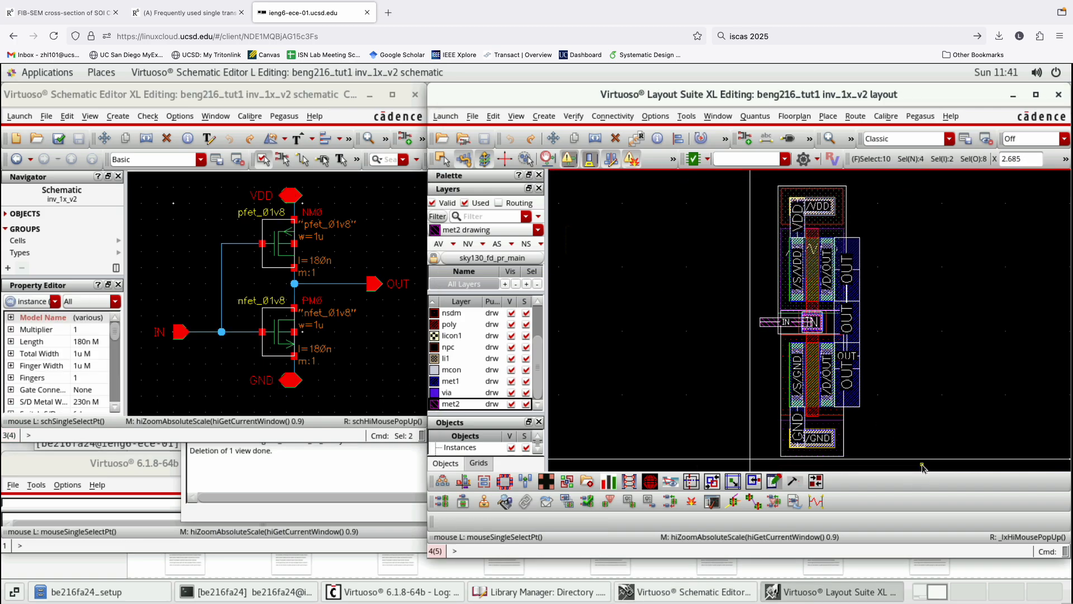
click(949, 380)
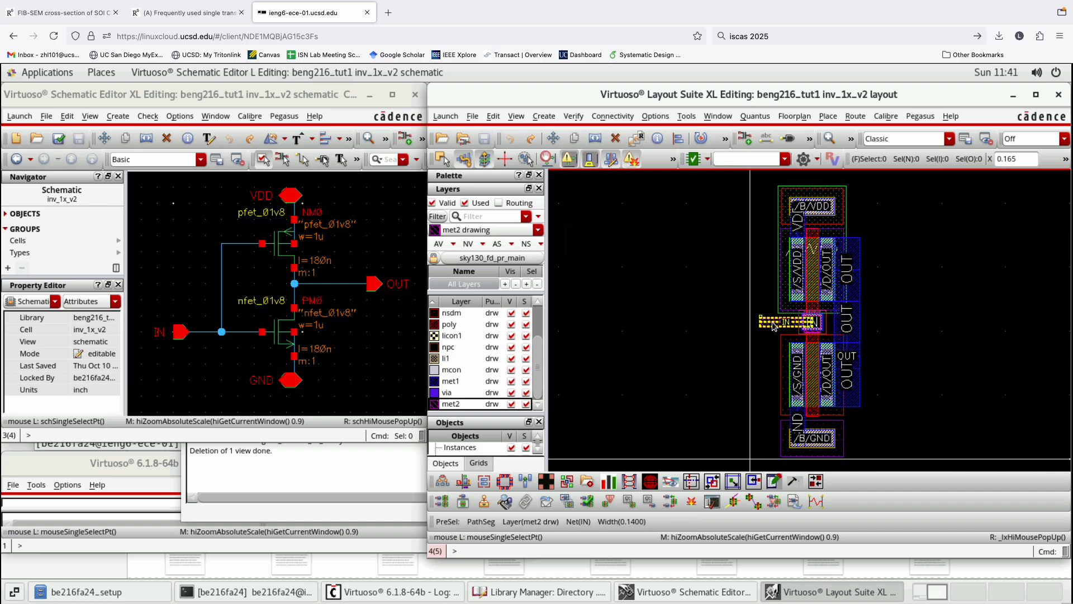
scroll(749, 307, up, 2)
scroll(833, 383, up, 2)
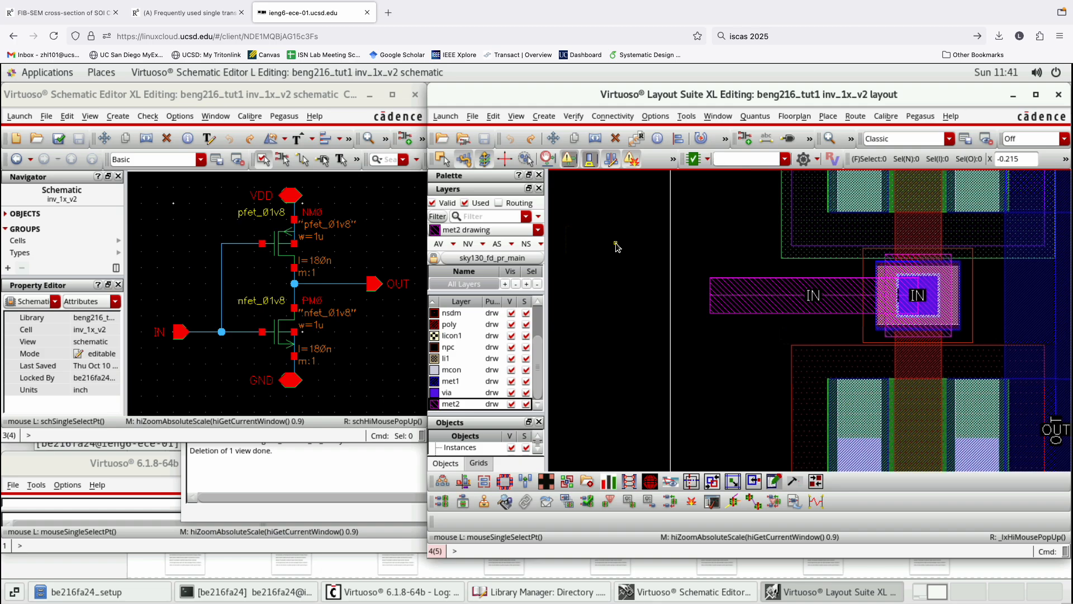
click(531, 138)
click(544, 117)
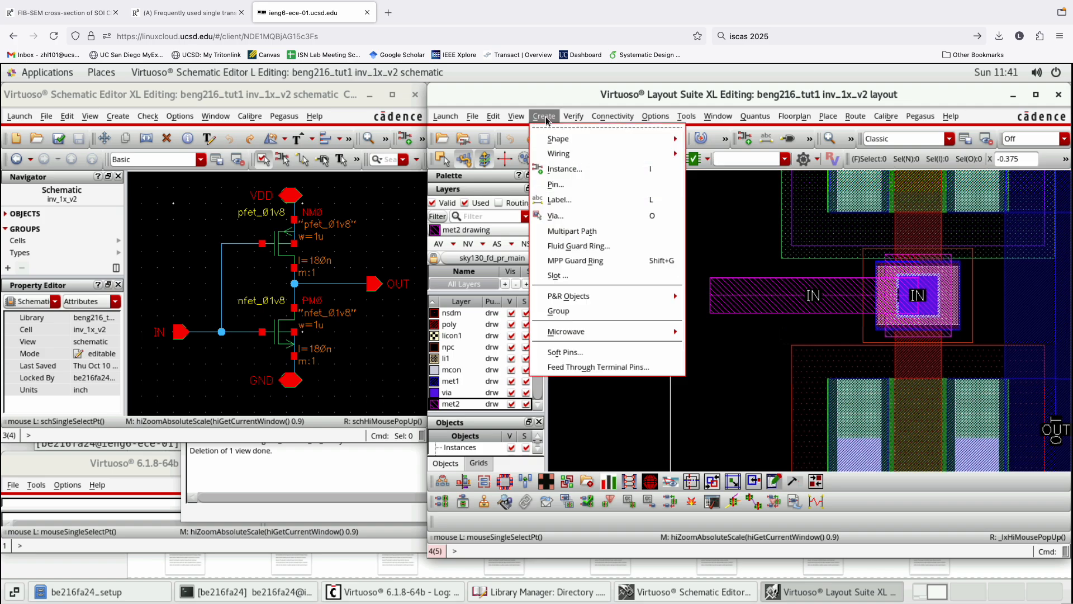
mouse_move(575, 146)
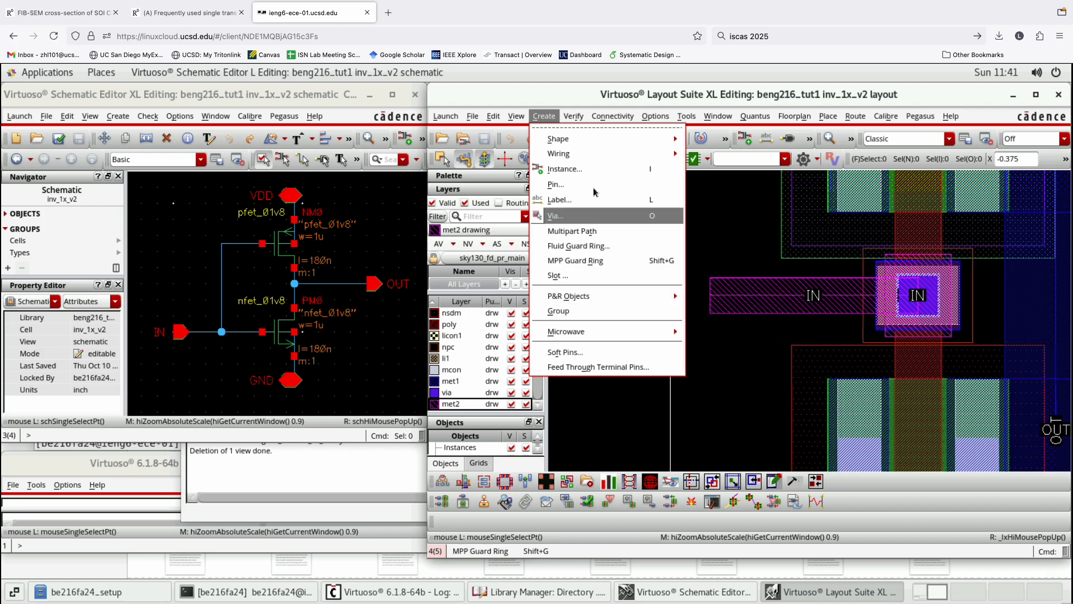
mouse_move(575, 117)
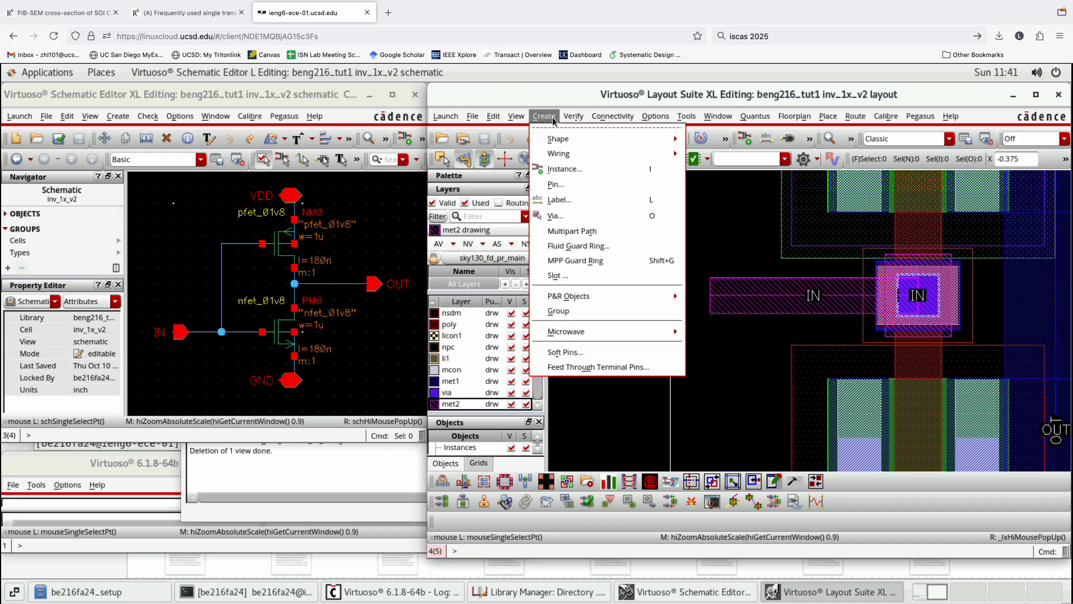
click(631, 422)
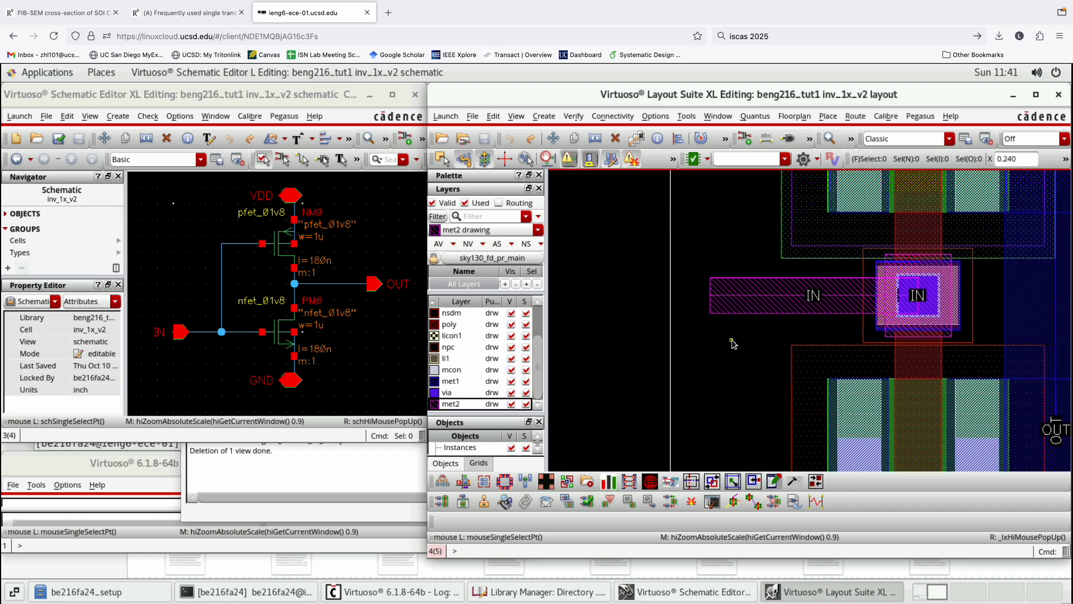
click(129, 120)
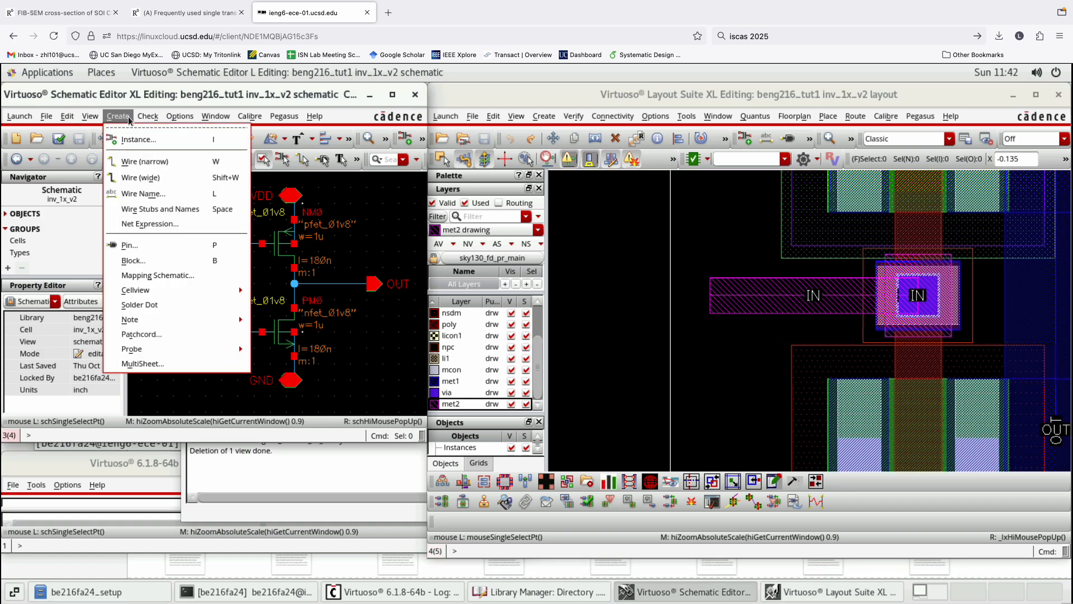
click(129, 119)
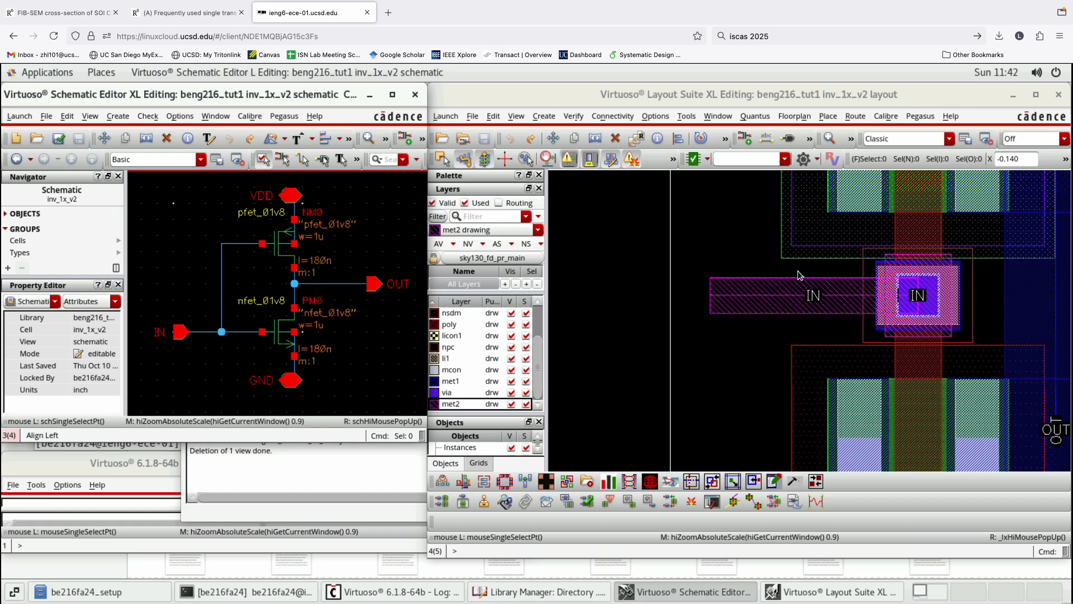
Start creating a rectangular pin with the terminal name IN and turn on creation of its label.
click(544, 117)
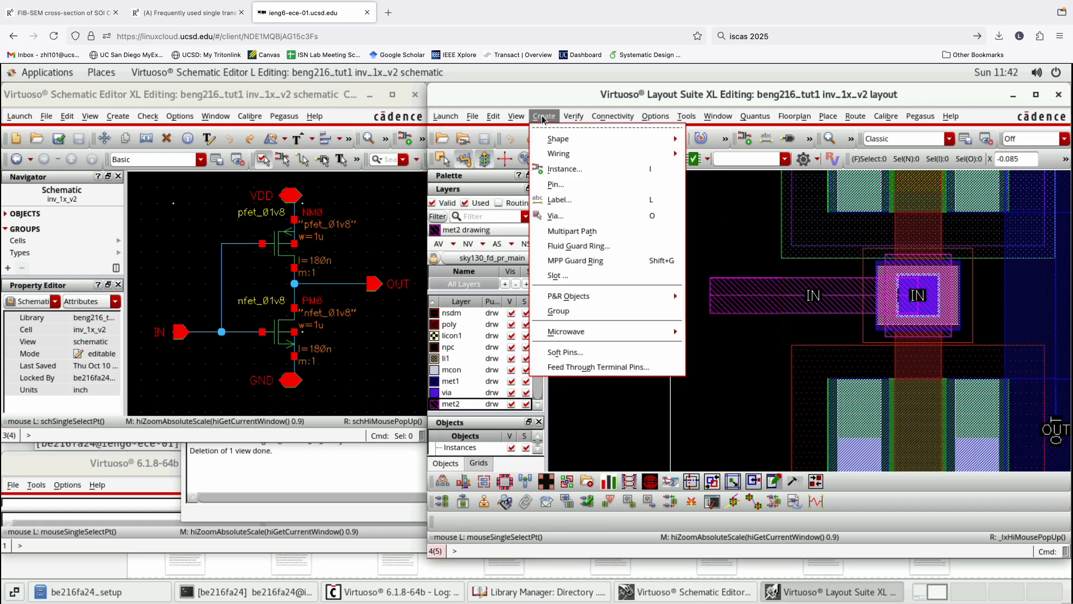
click(562, 191)
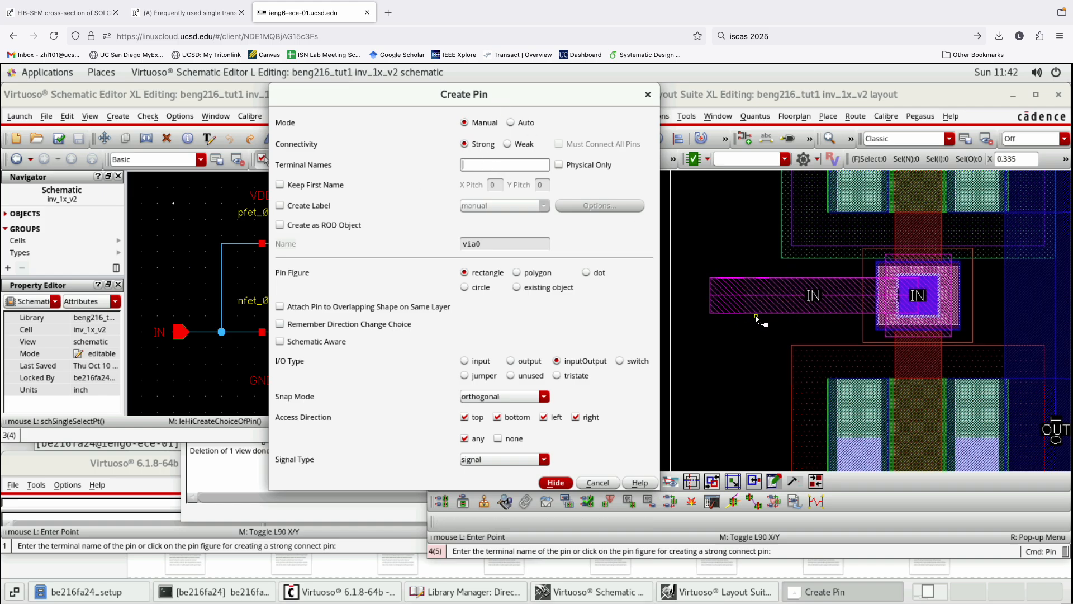
text(IN)
click(309, 208)
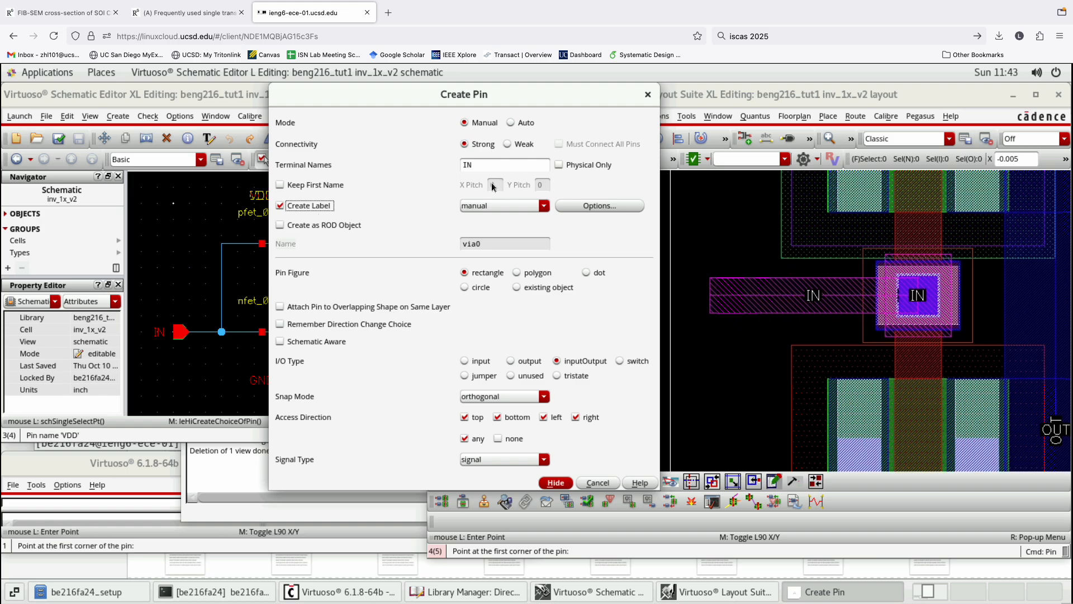
Set the pin label style to height 0.1, created as a label without drafting, with layer name and purpose same as the pin.
click(600, 205)
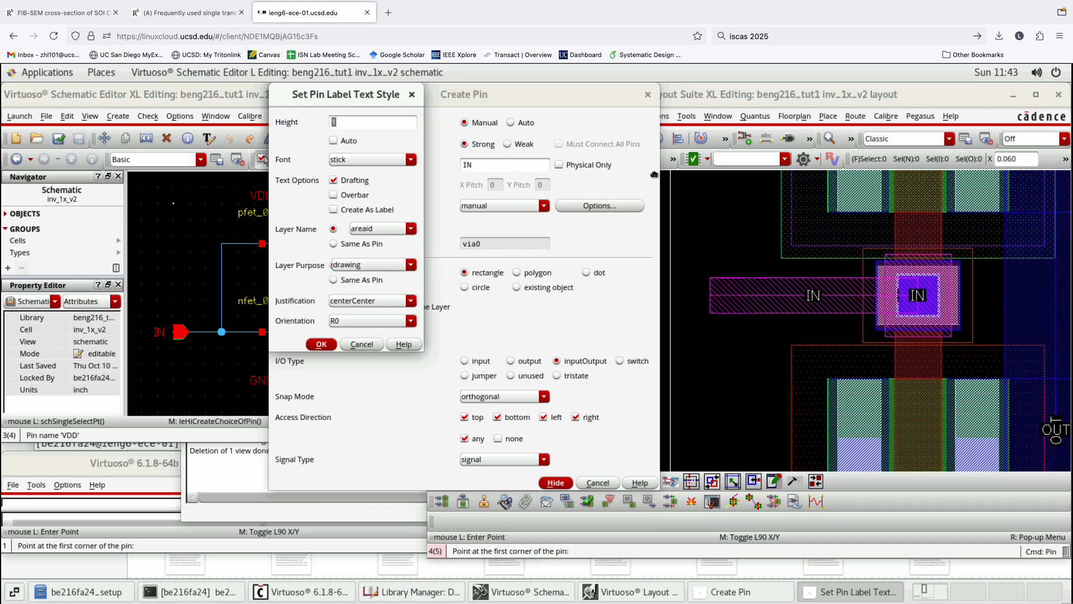
drag(354, 99, 711, 222)
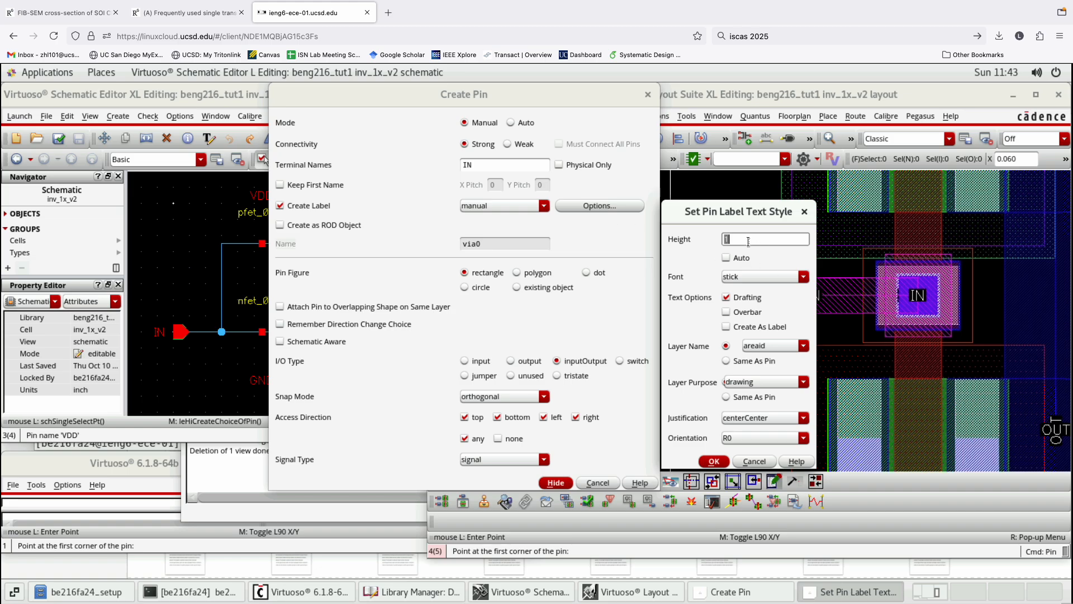
text(0.1)
click(729, 328)
click(726, 298)
click(727, 362)
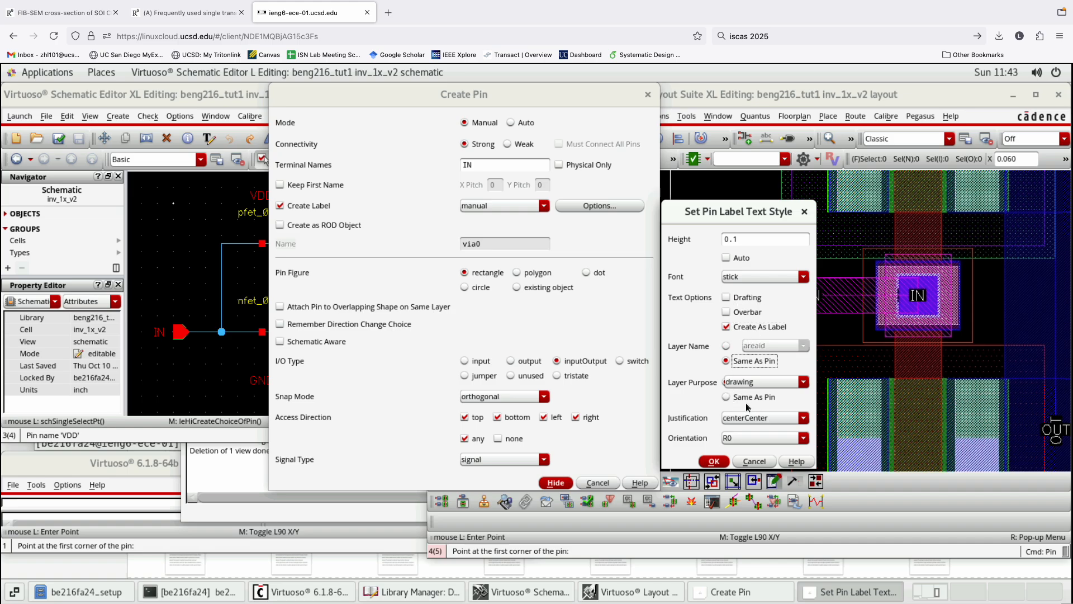
click(744, 398)
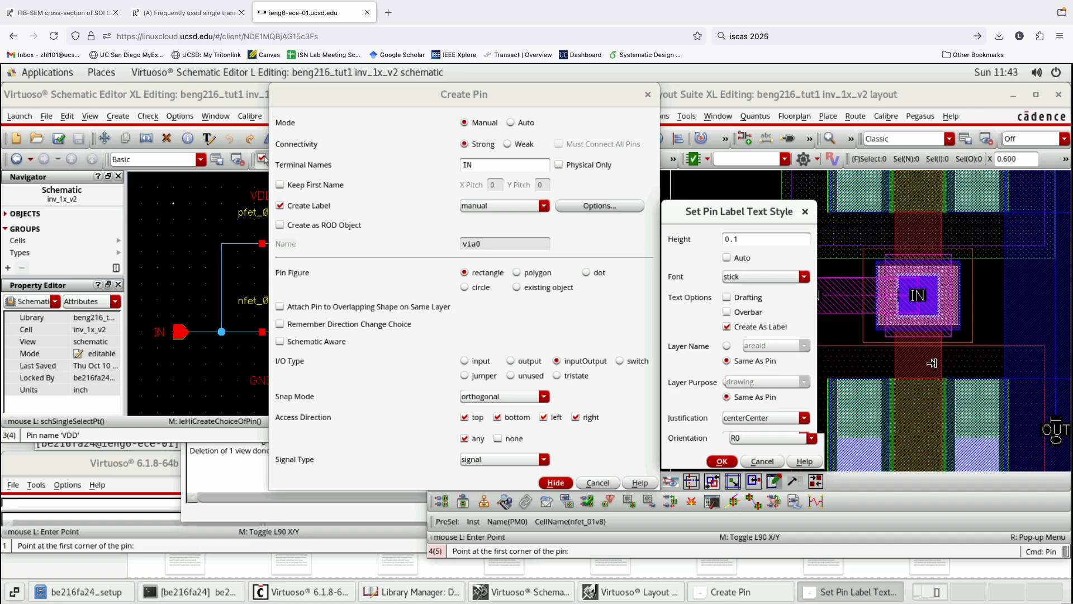
drag(816, 363, 932, 363)
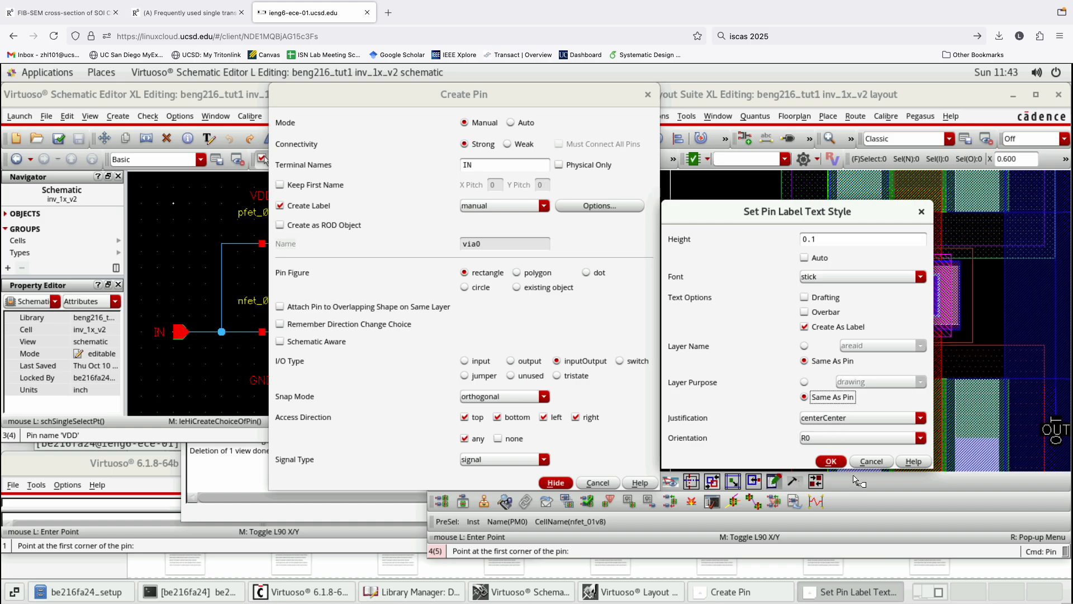
click(832, 461)
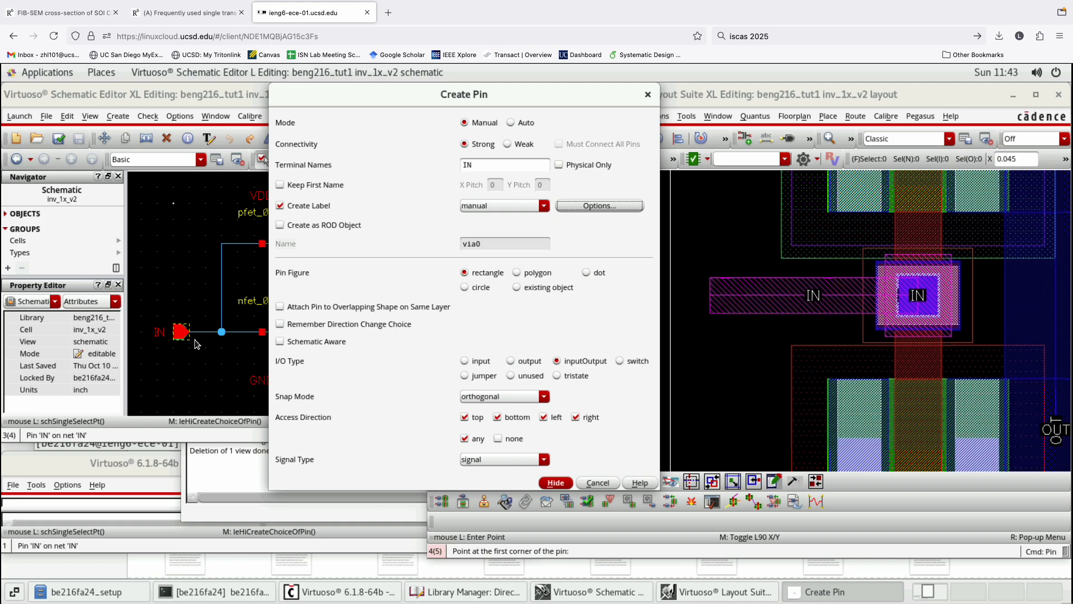
Make IN an input pin and draw its rectangle, about 0.22 × 0.13 µm, inside the outer end of the met2 wire with its label centred.
click(468, 361)
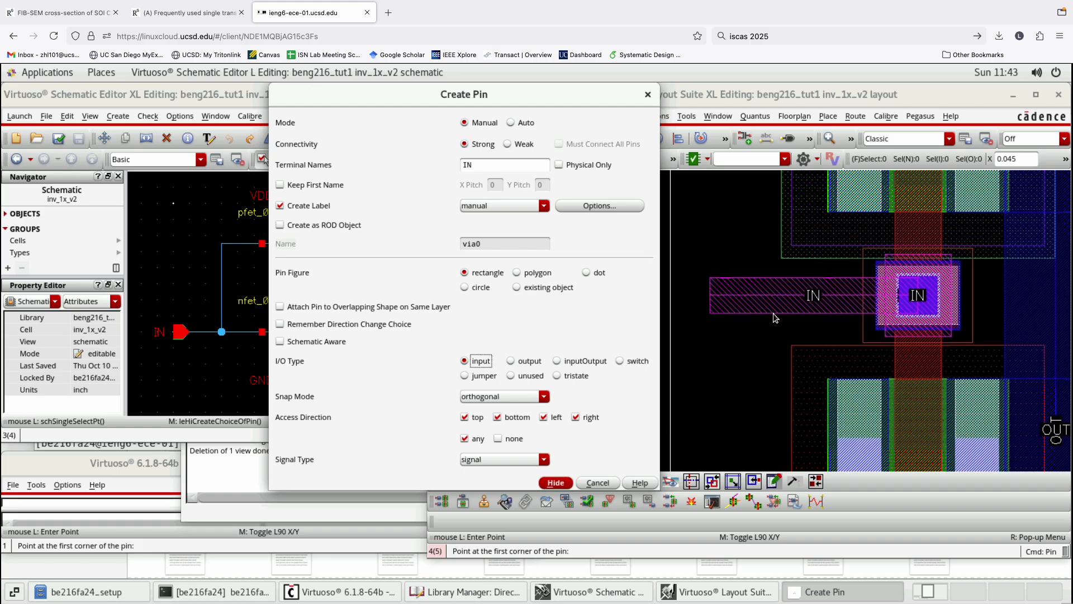
scroll(735, 301, up, 2)
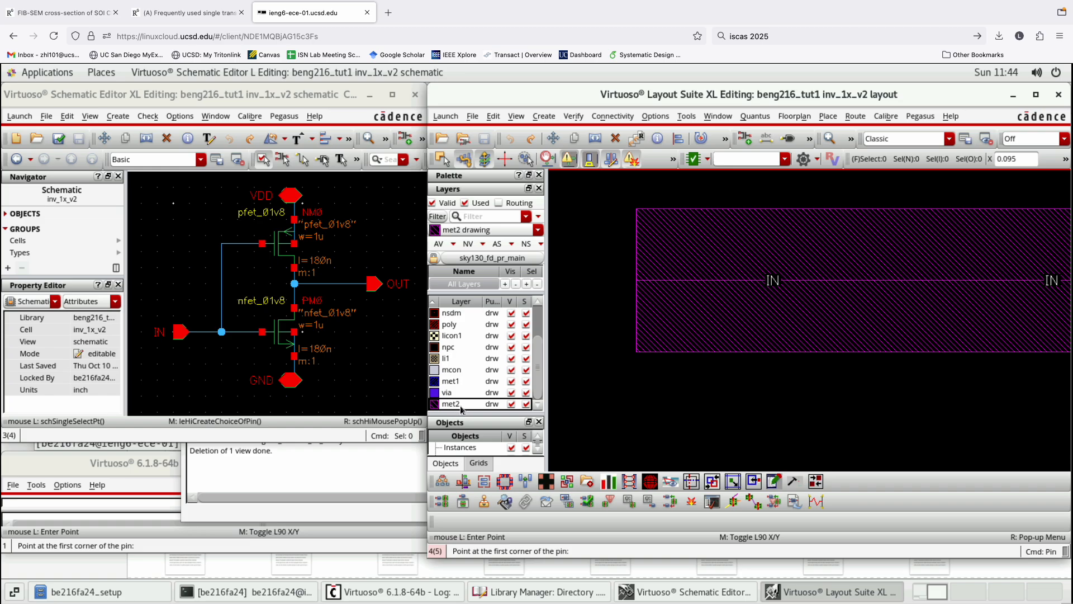
scroll(703, 331, down, 1)
scroll(792, 335, down, 1)
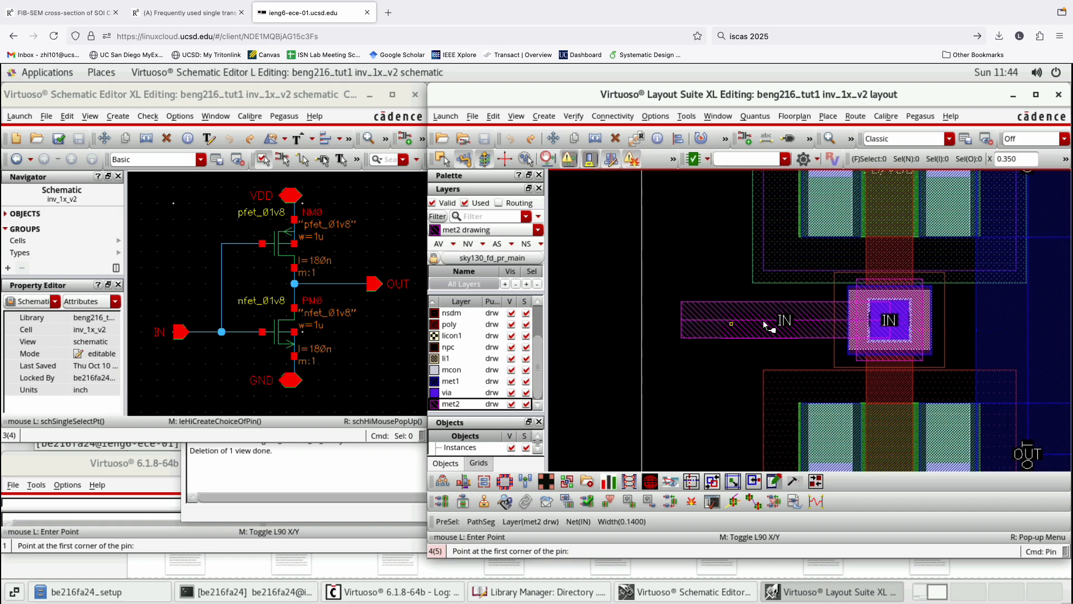
scroll(772, 325, up, 1)
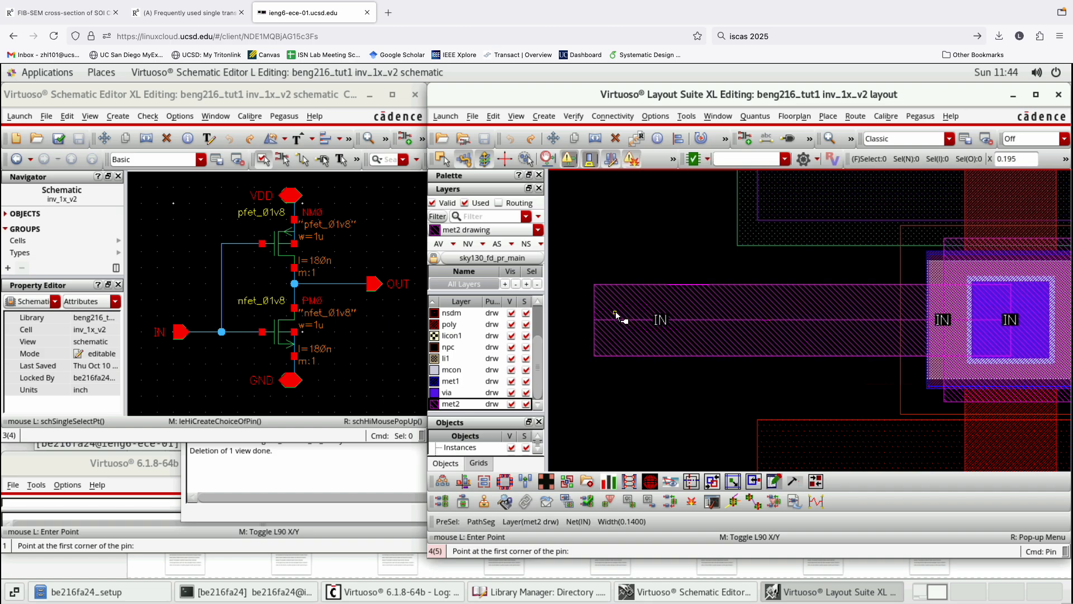
ctrl+scroll(607, 316, up, 2)
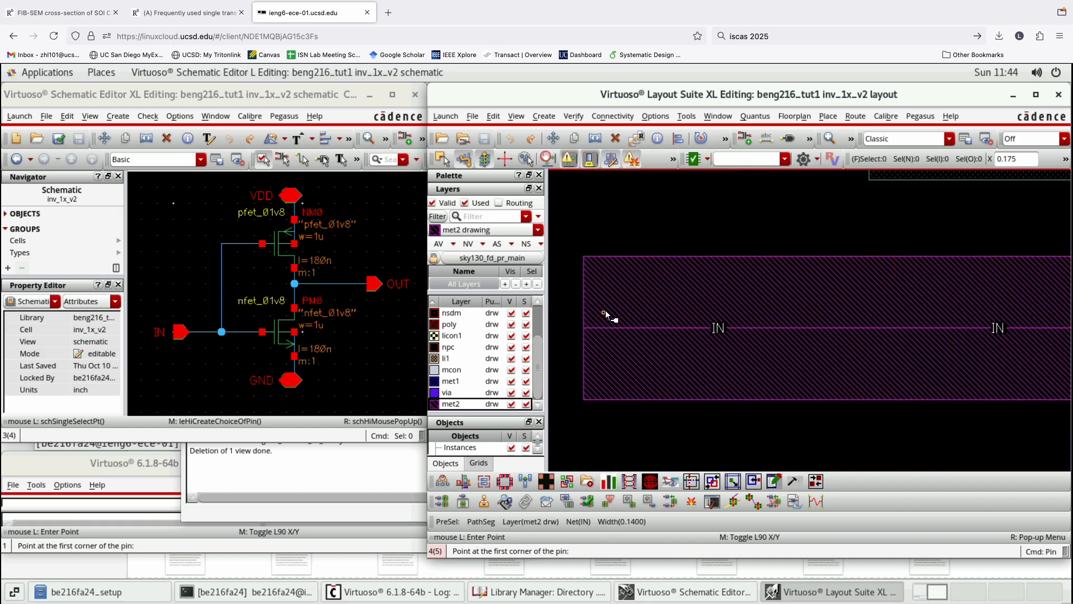
click(591, 260)
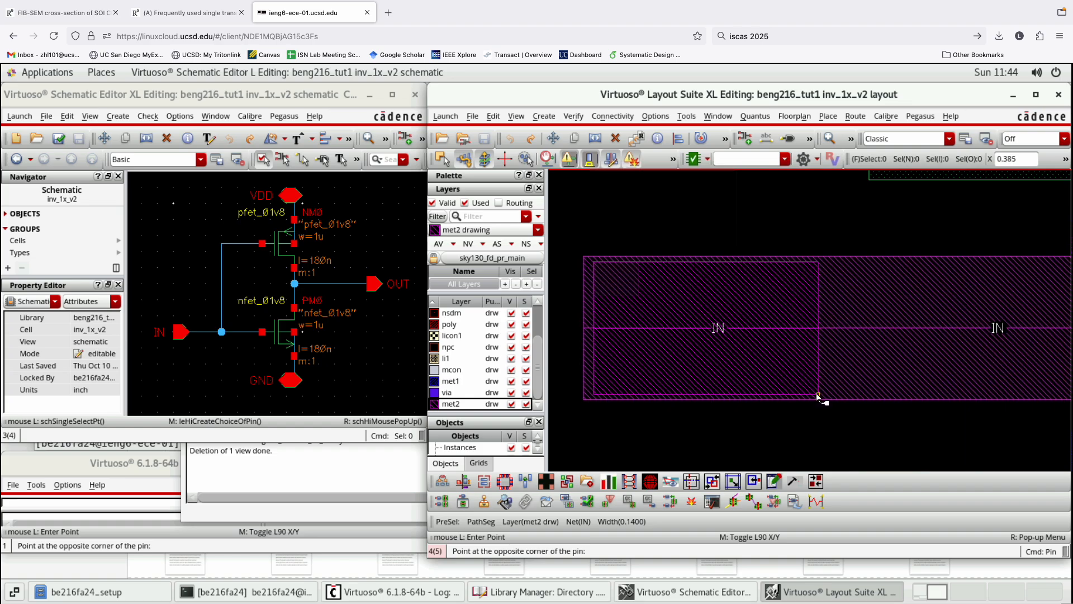
click(818, 395)
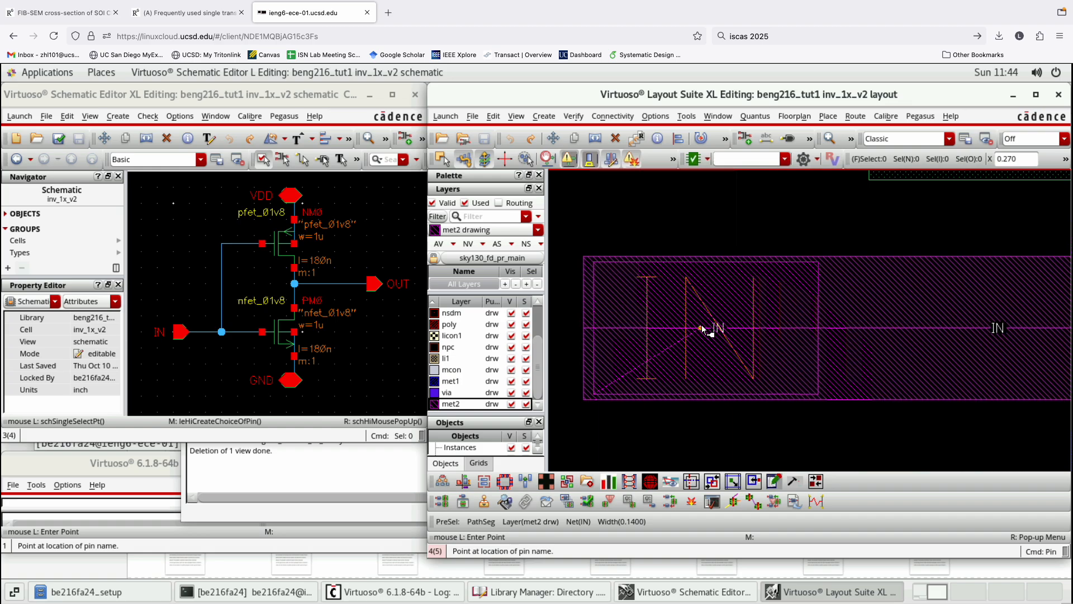
click(706, 330)
key(Escape)
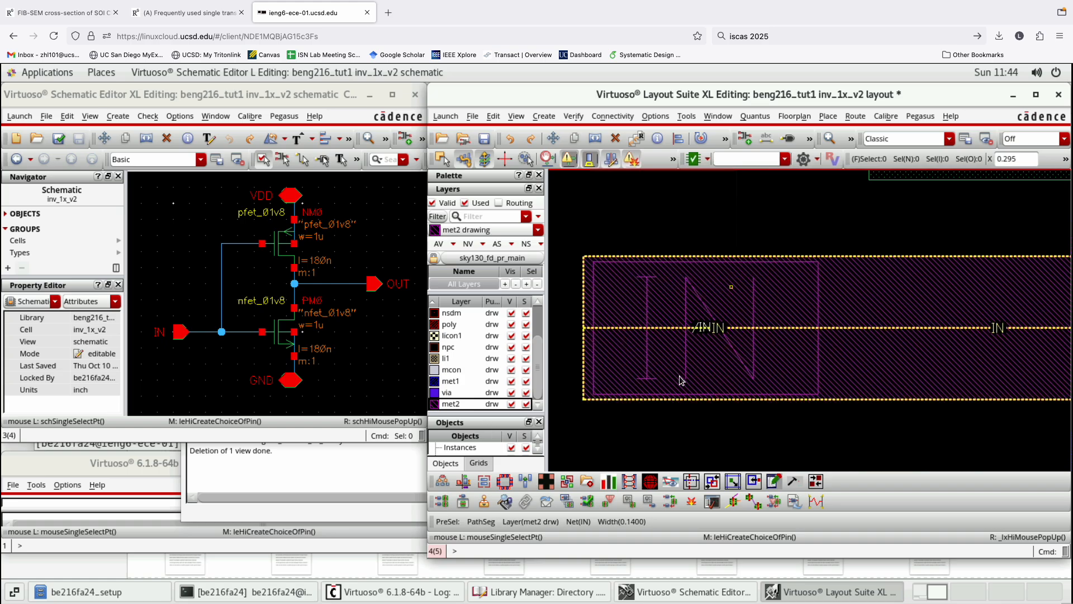
Box-select the new IN pin together with its label and review the pin's properties.
click(791, 377)
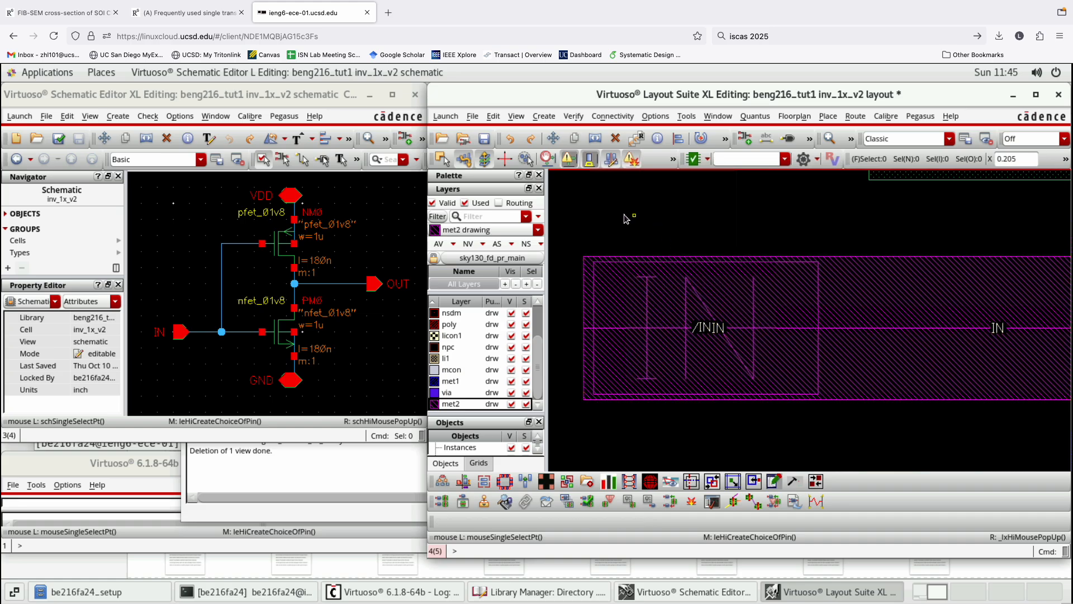
drag(558, 217, 805, 436)
drag(574, 231, 848, 440)
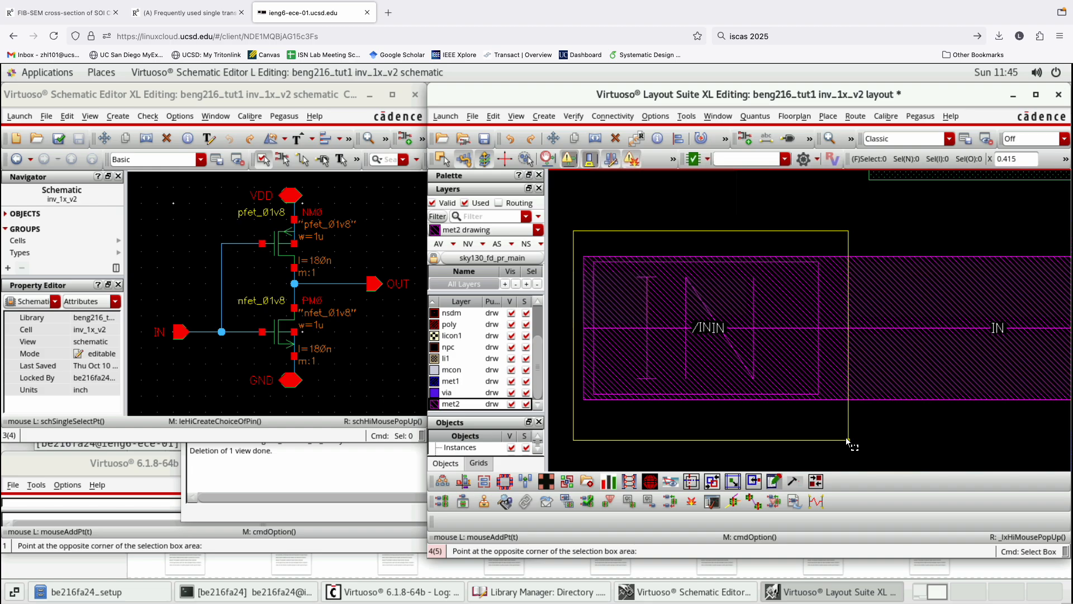
drag(848, 441, 848, 441)
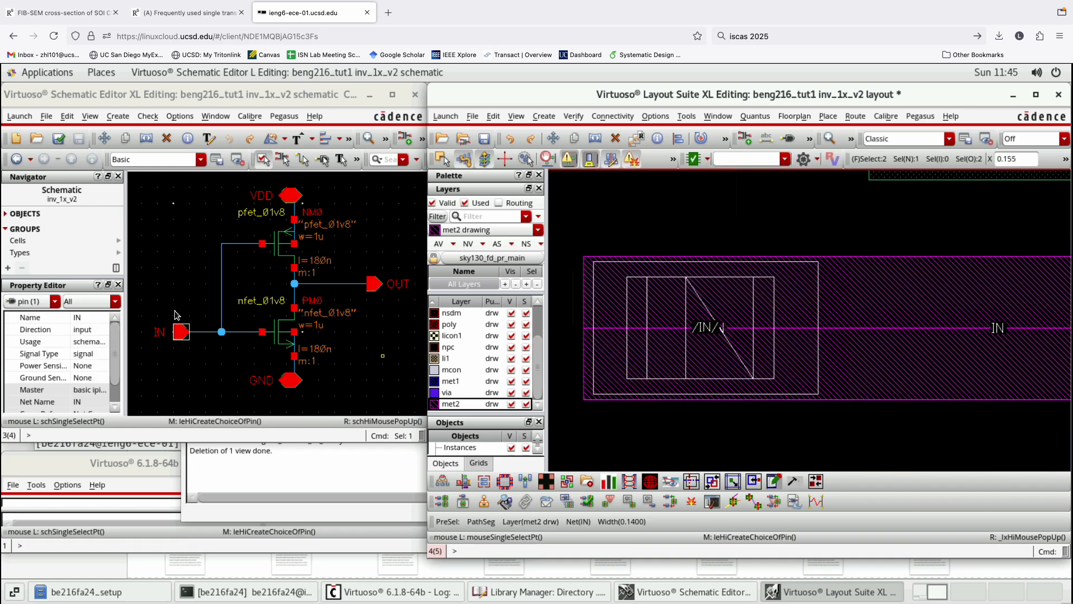
click(793, 440)
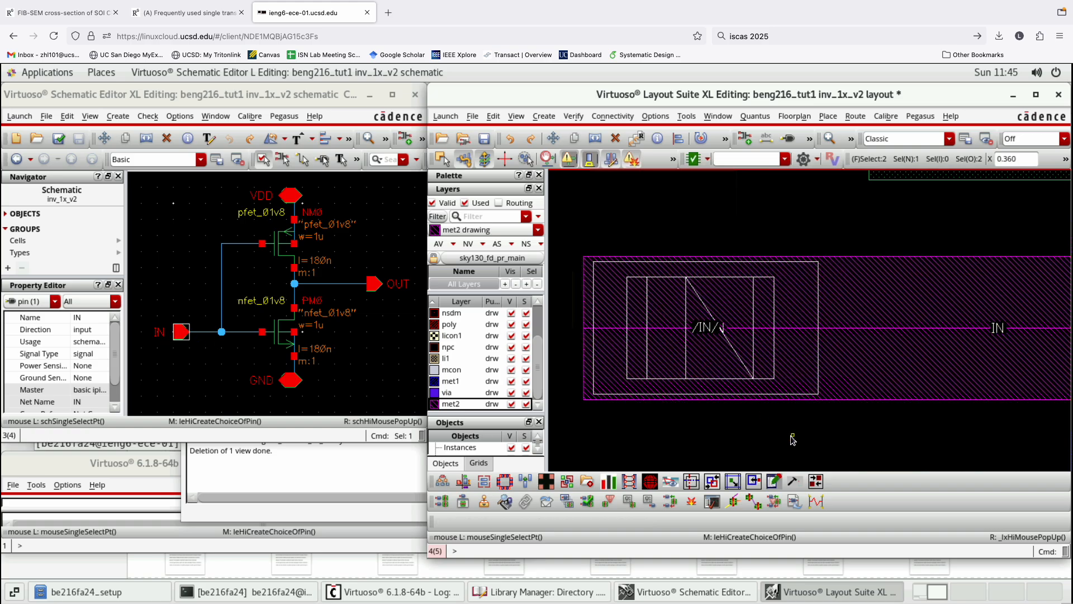
key(q)
drag(395, 139, 865, 157)
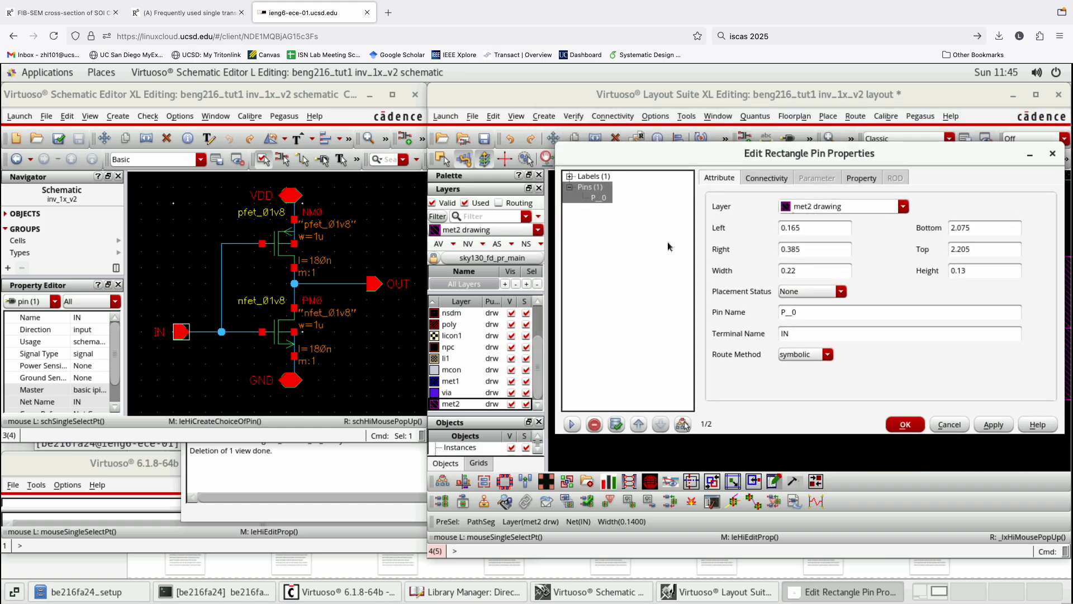
click(1053, 153)
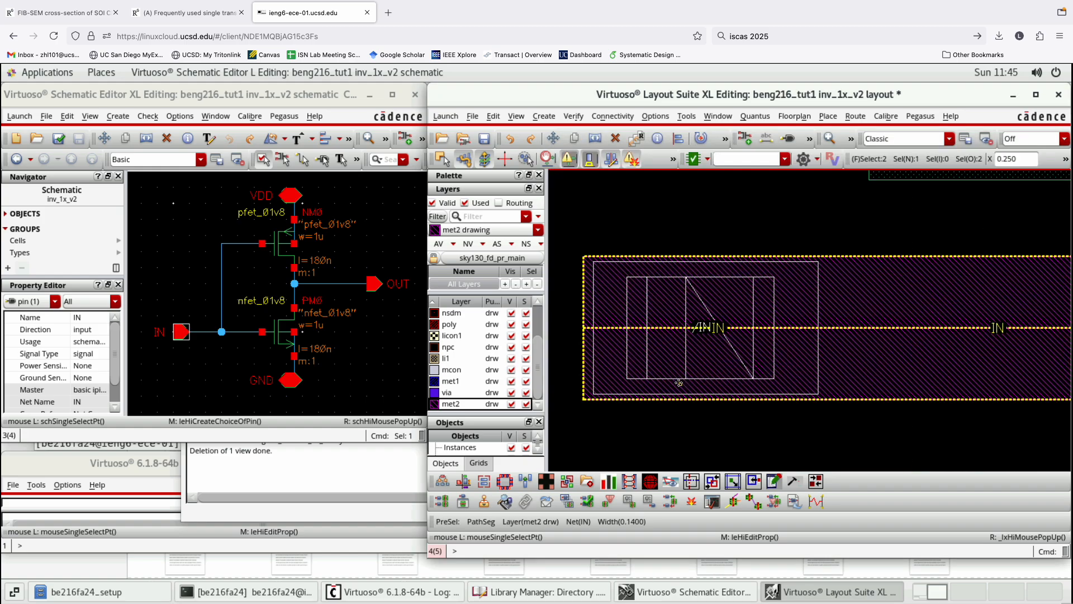
Change the layer of the IN pin rectangle to met2 pin and apply it.
key(q)
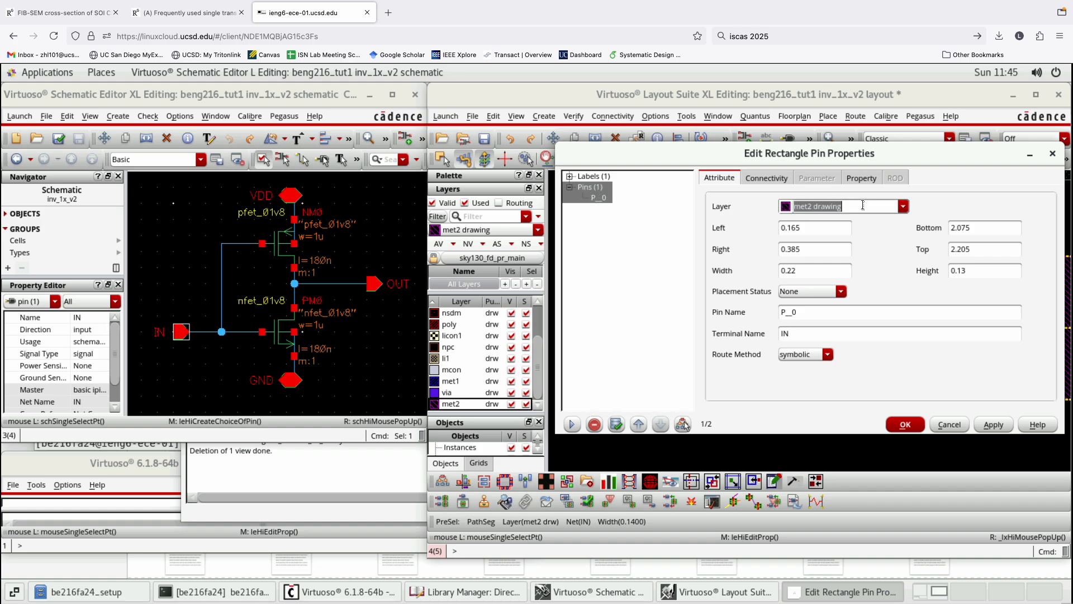
key(BackSpace)
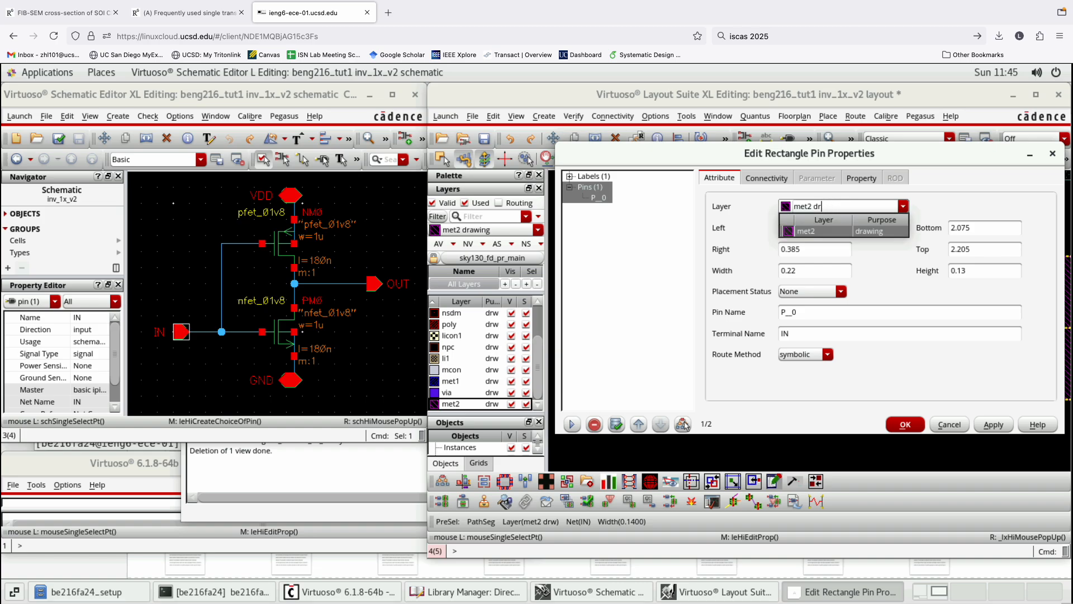
key(BackSpace)
key(BackSpace)
key(BackSpace)
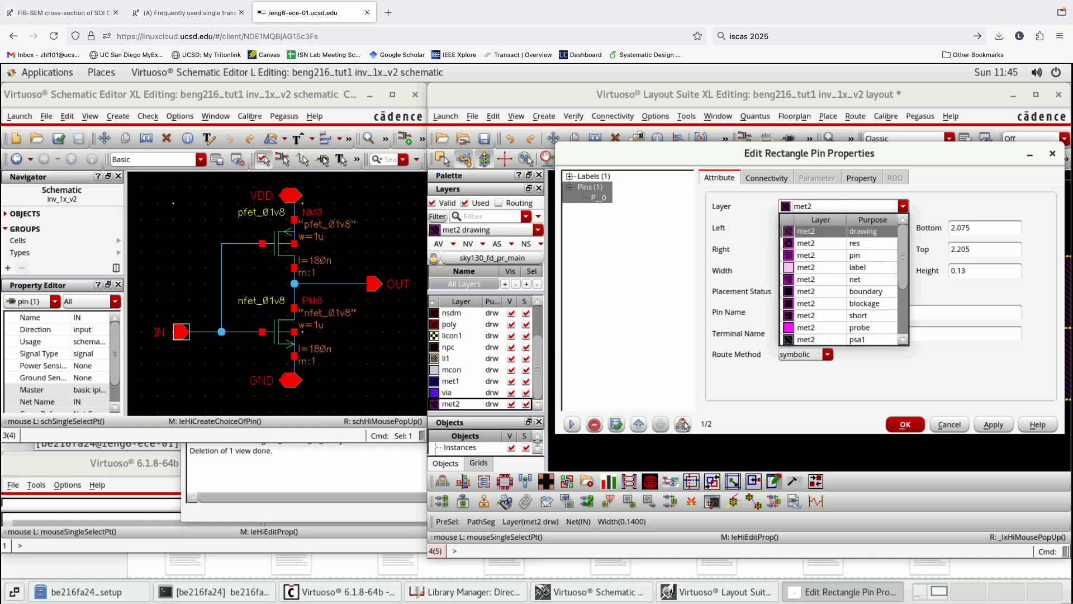
text(p)
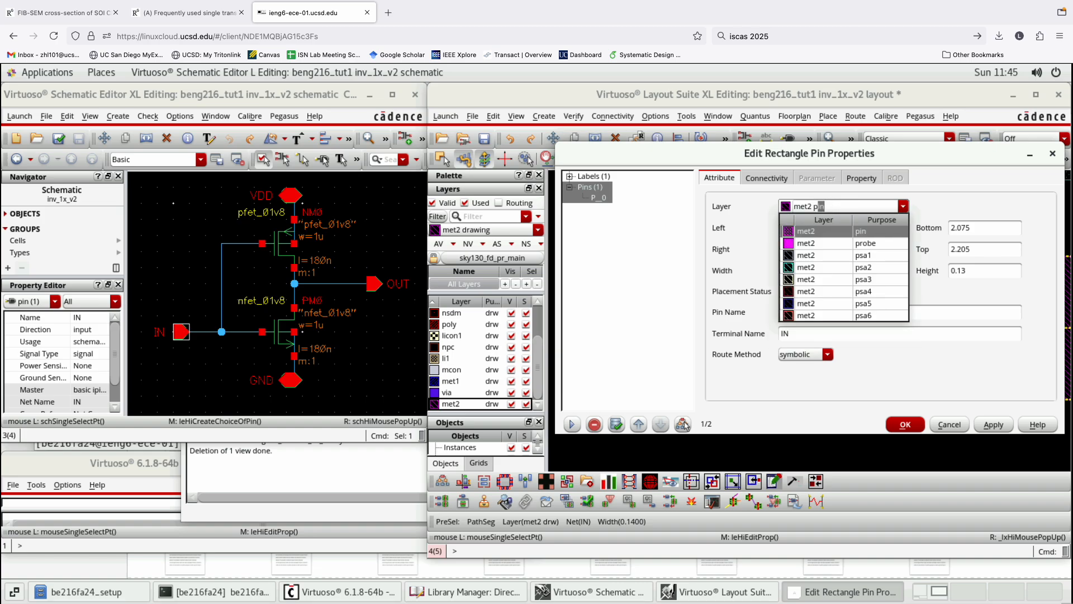
text(in)
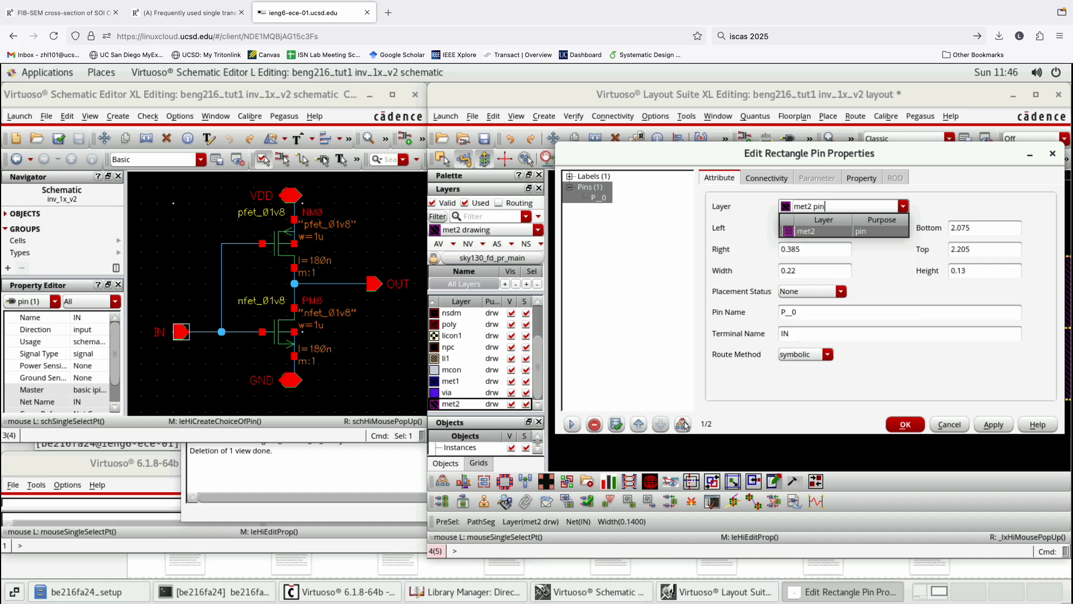
click(993, 424)
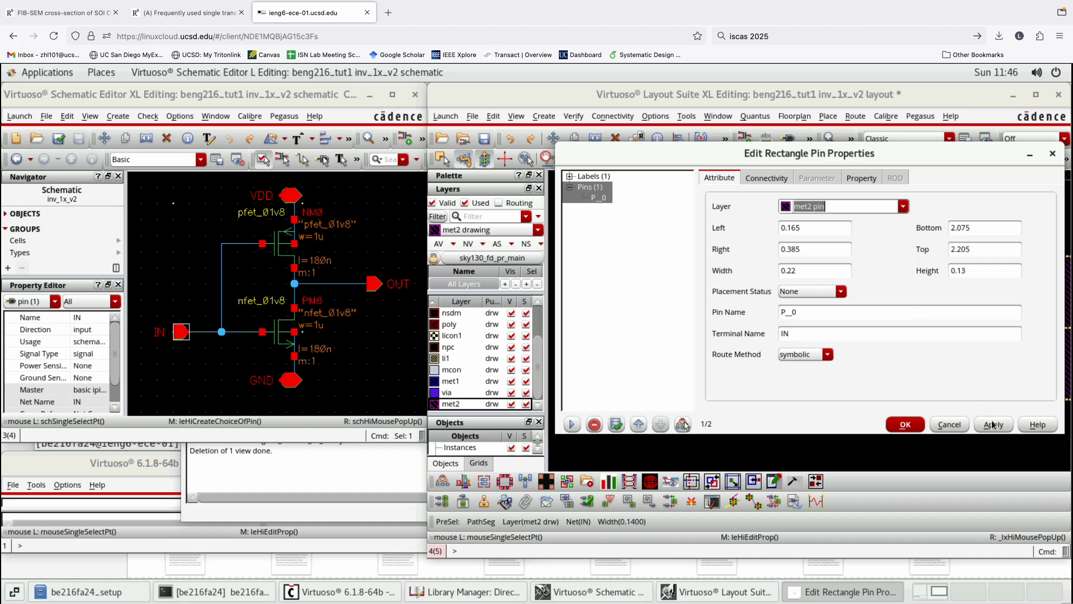
click(993, 425)
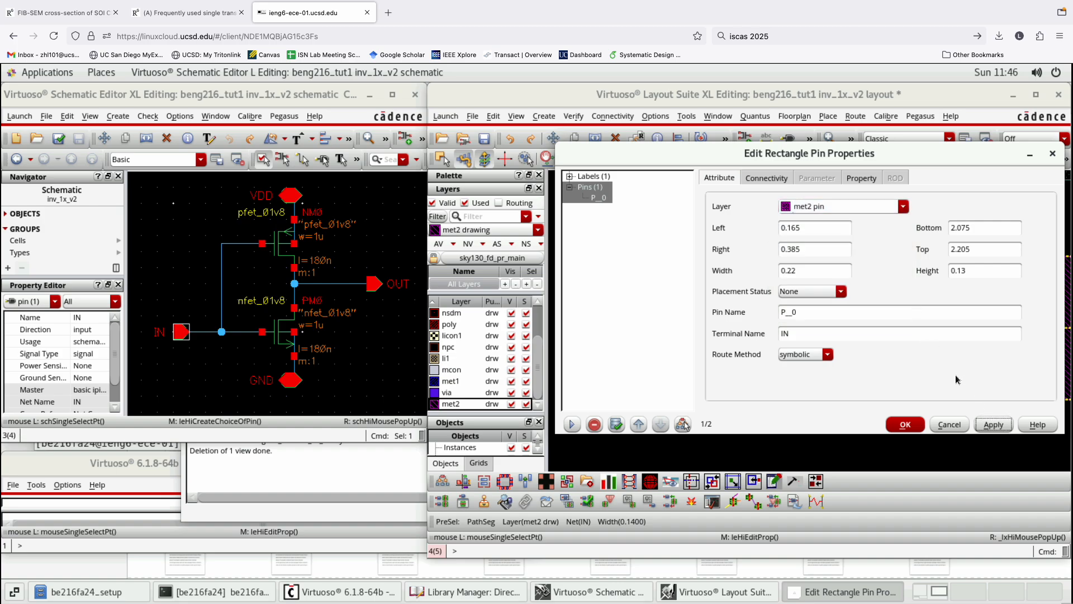
Change the layer of the IN label to met2 label and confirm the property edits.
click(594, 176)
click(856, 207)
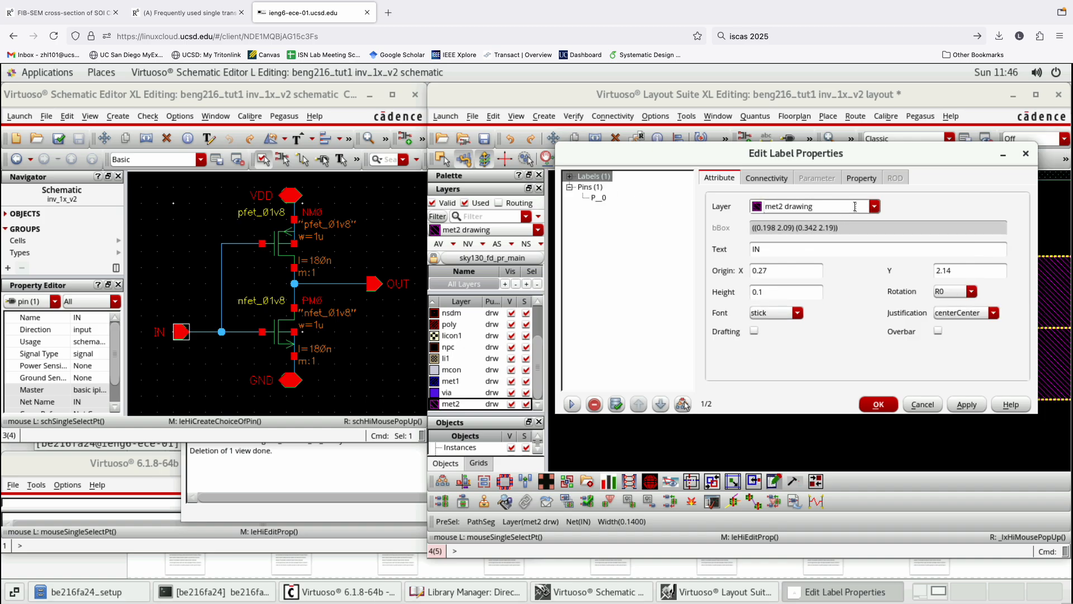
key(BackSpace)
key(BackSpace)
key(BackSpace)
key(BackSpace)
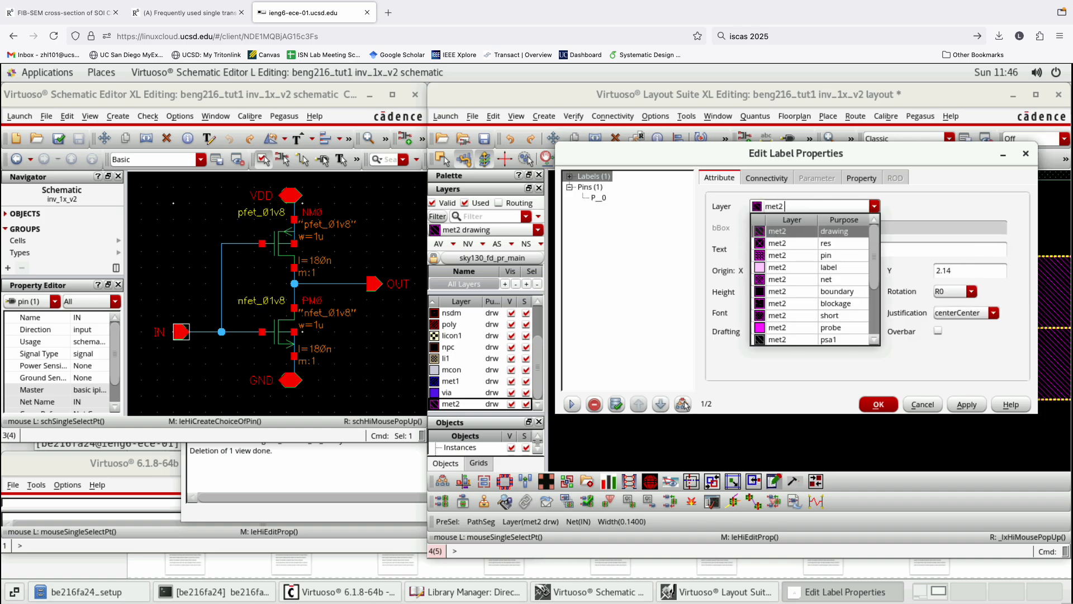
text(label)
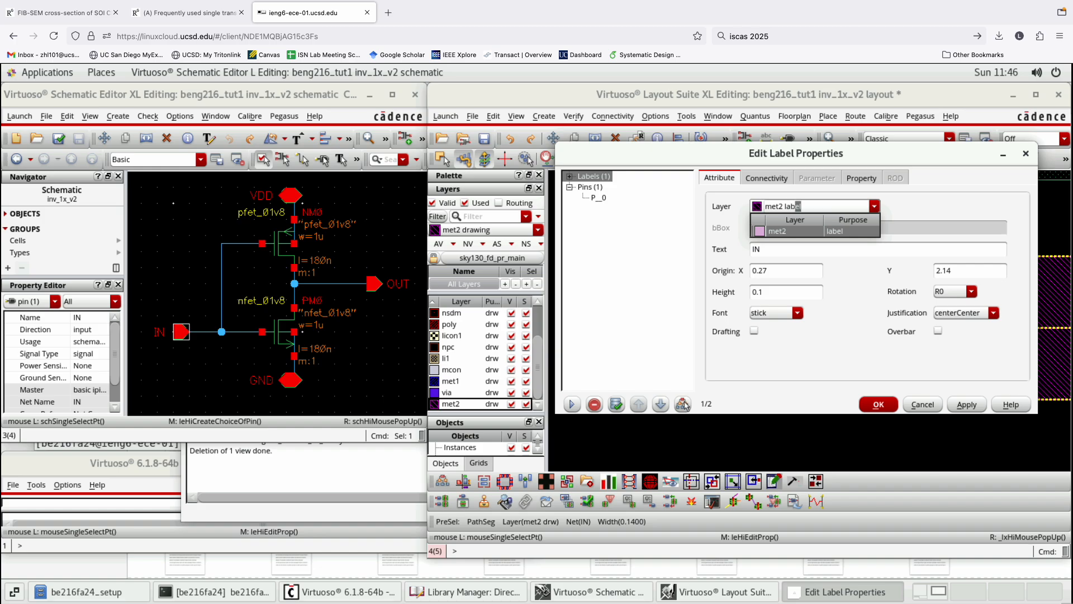
key(Return)
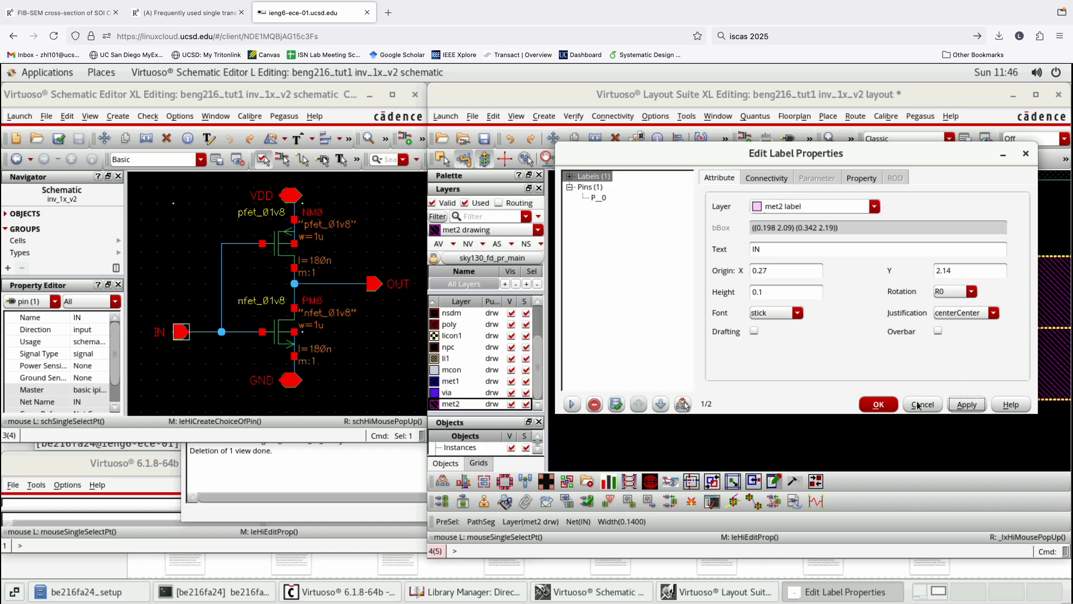
click(879, 403)
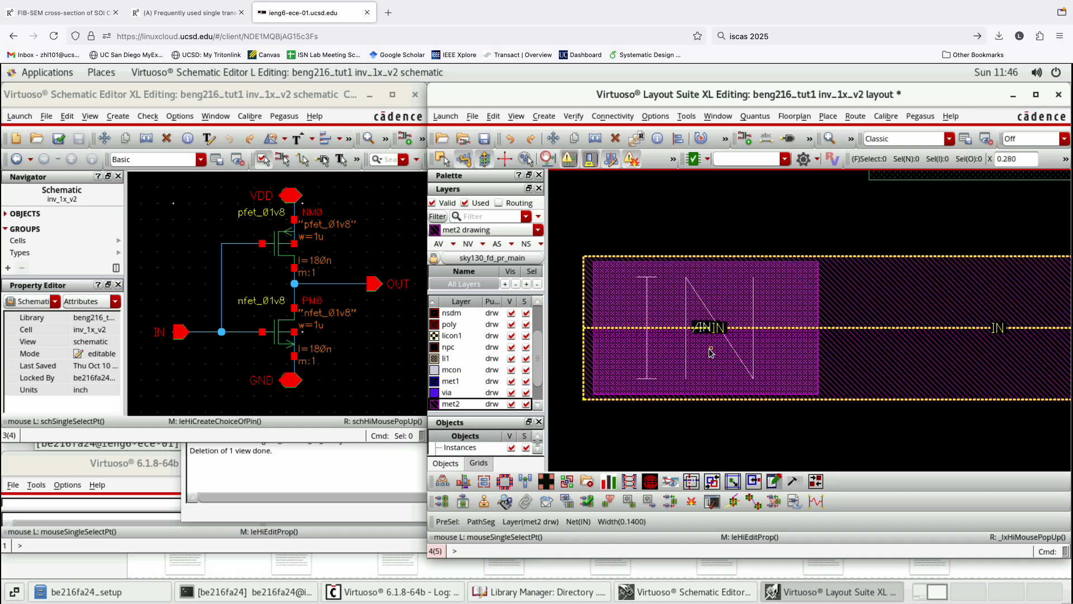
Save the layout with the finished IN pin.
key(f)
click(485, 138)
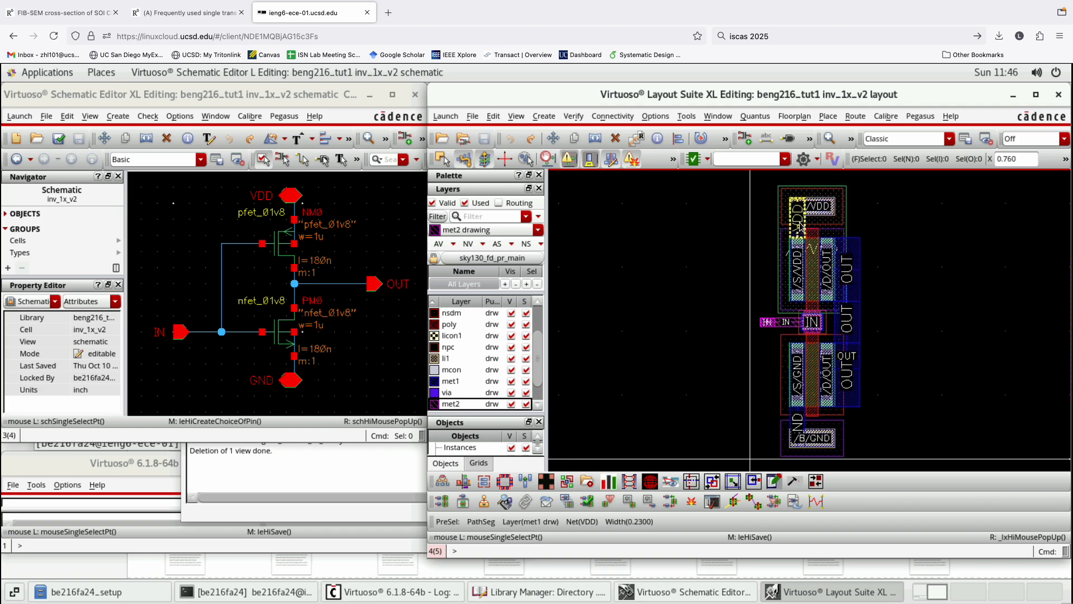
Set up a new rectangle pin with terminal name VDD and a 0.1-high, centre-justified label on the same layer as the pin.
scroll(799, 208, up, 2)
scroll(776, 384, down, 1)
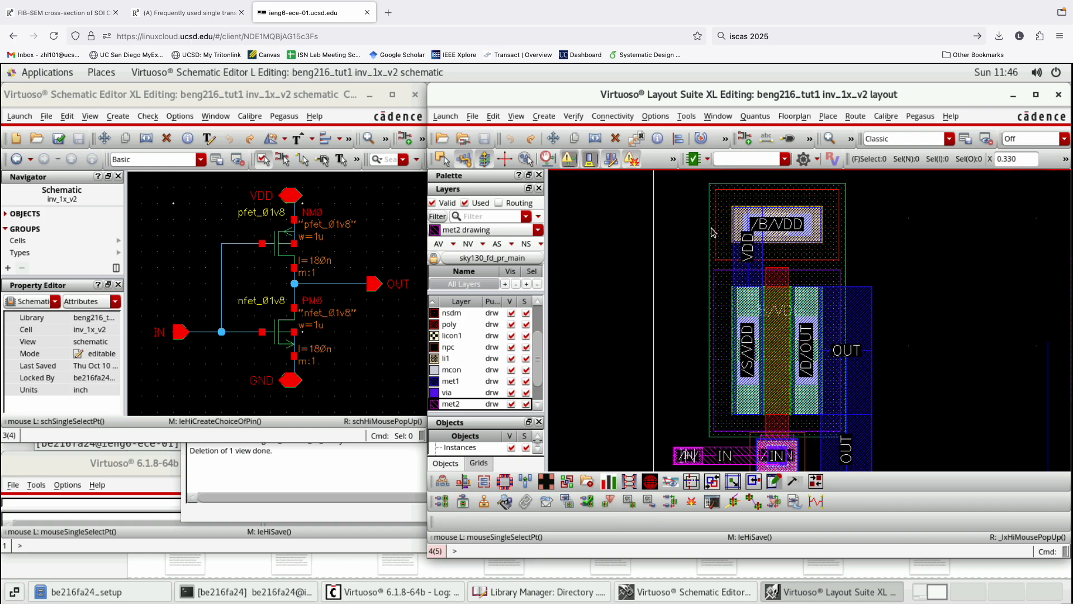
scroll(763, 386, down, 1)
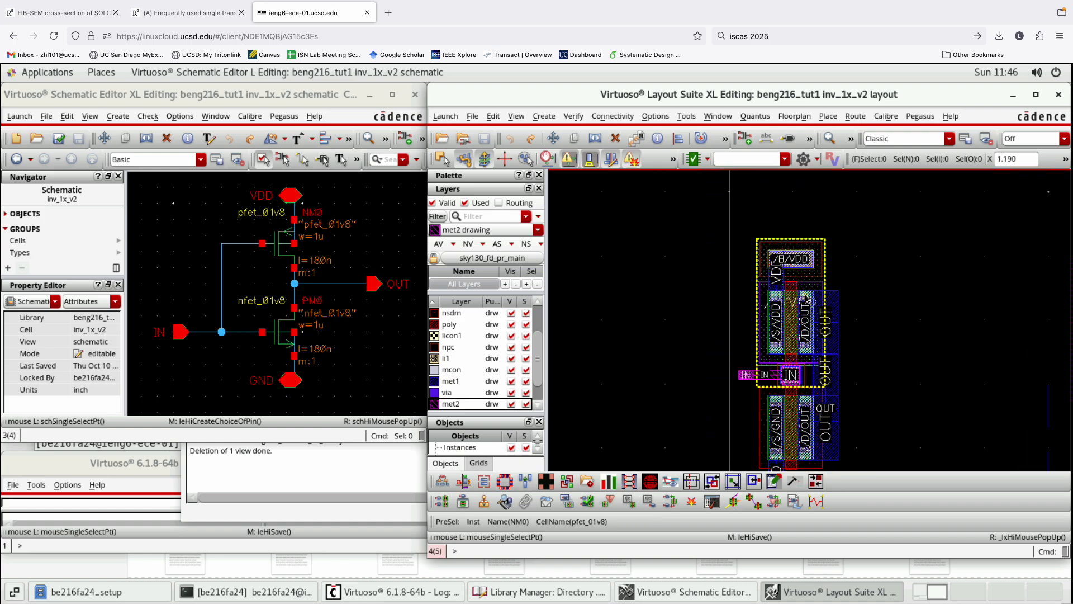
scroll(743, 302, up, 2)
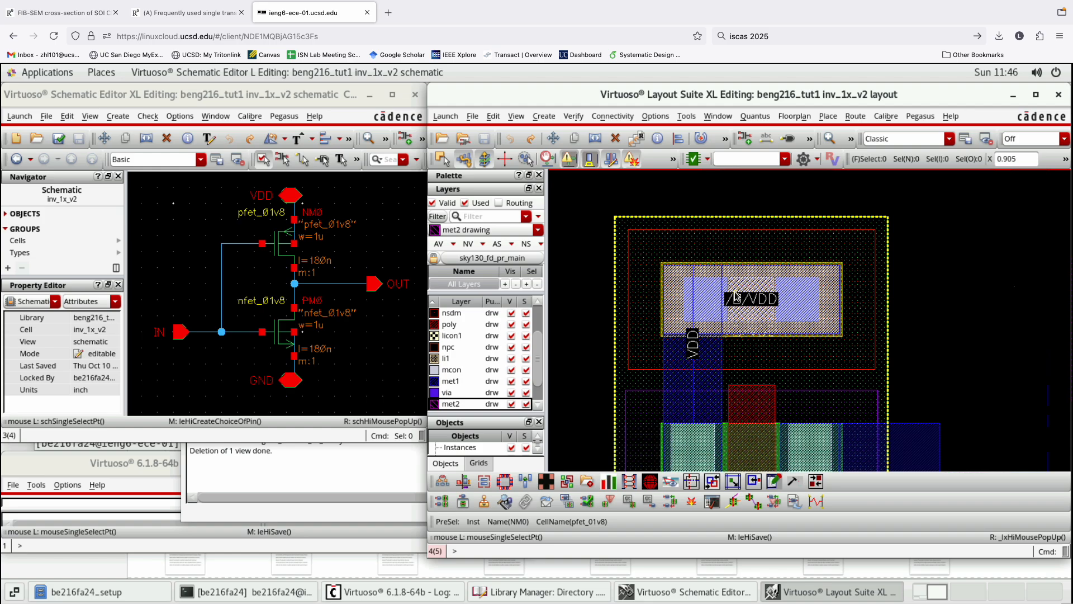
key(p)
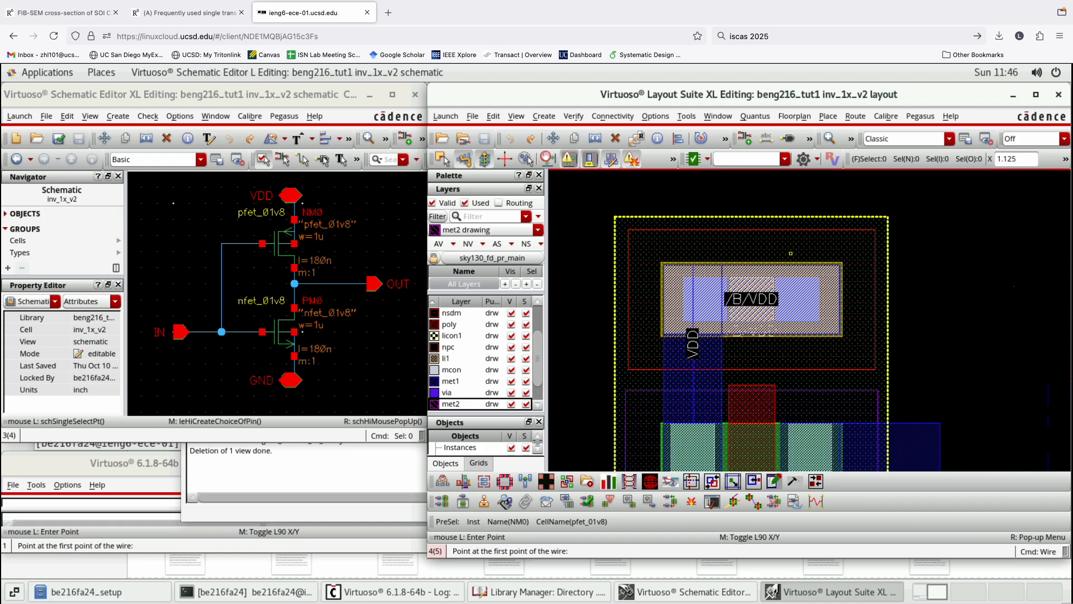
key(Escape)
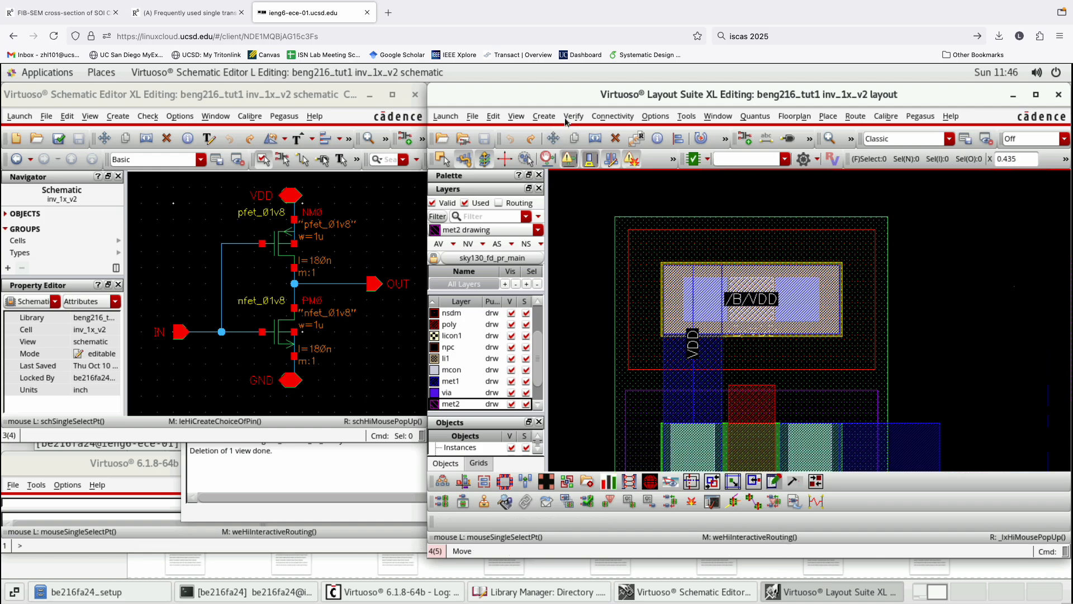
click(545, 120)
click(569, 183)
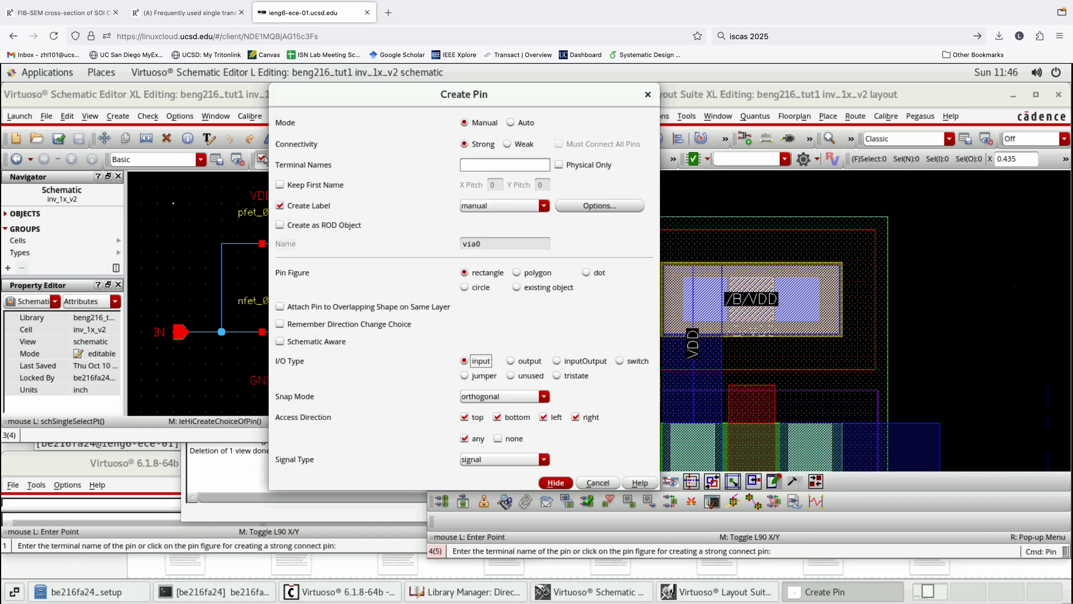
click(496, 160)
click(592, 205)
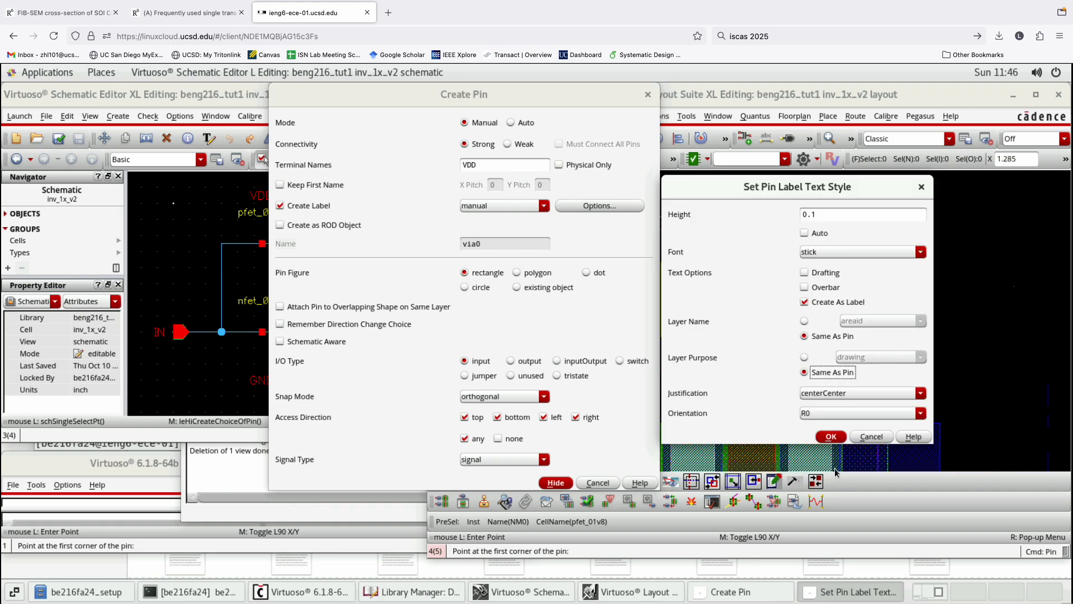
click(831, 437)
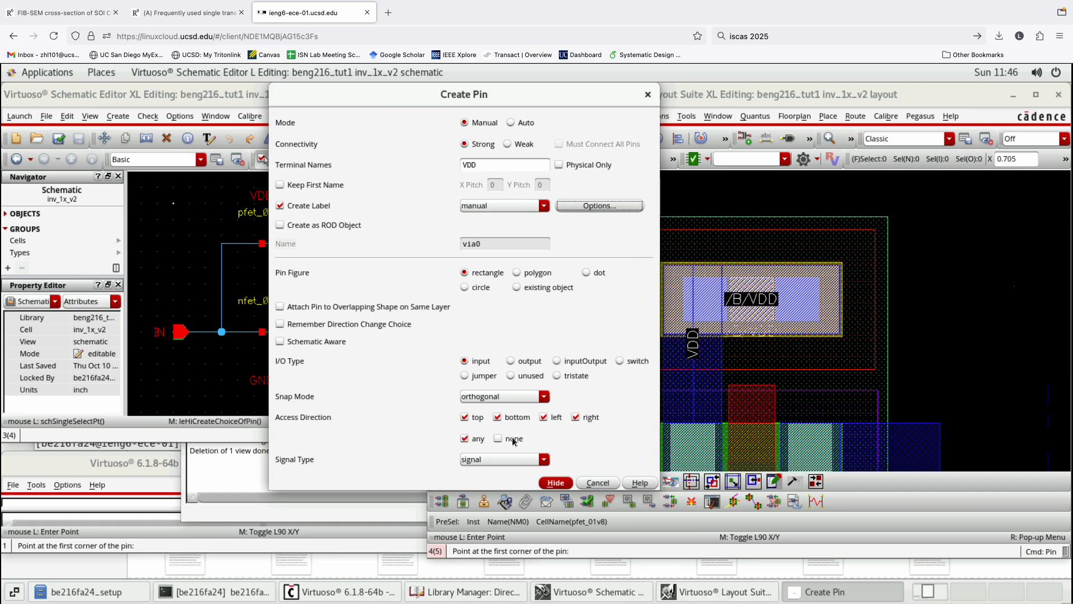
click(561, 483)
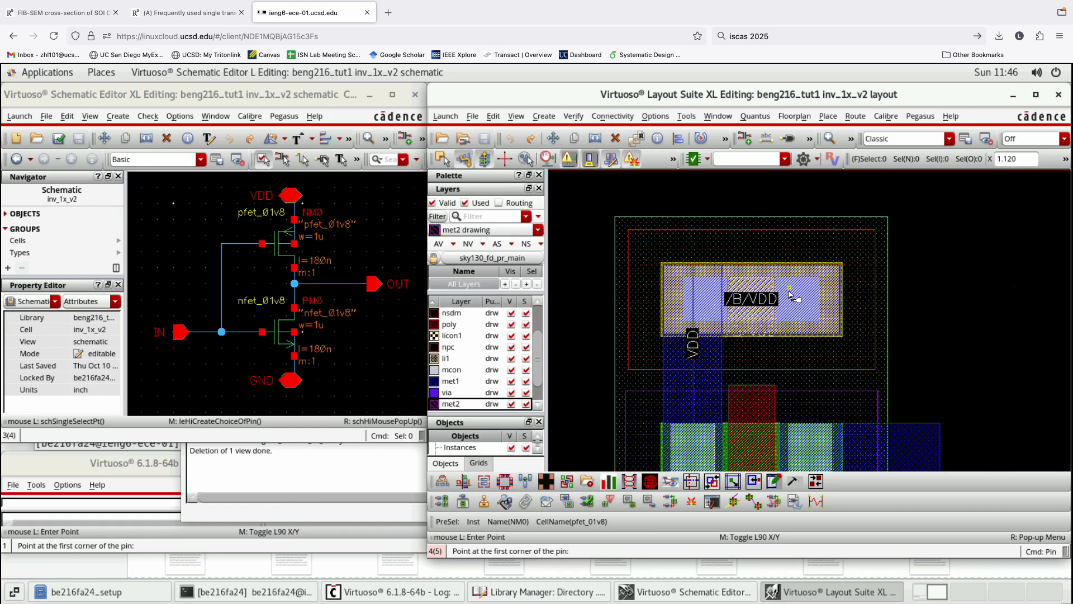
Draw the VDD pin rectangle, about 0.22 × 0.2 µm, inside the met1 strip just below the pfet body contact with its label centred.
ctrl+scroll(707, 355, up, 2)
ctrl+scroll(669, 391, up, 2)
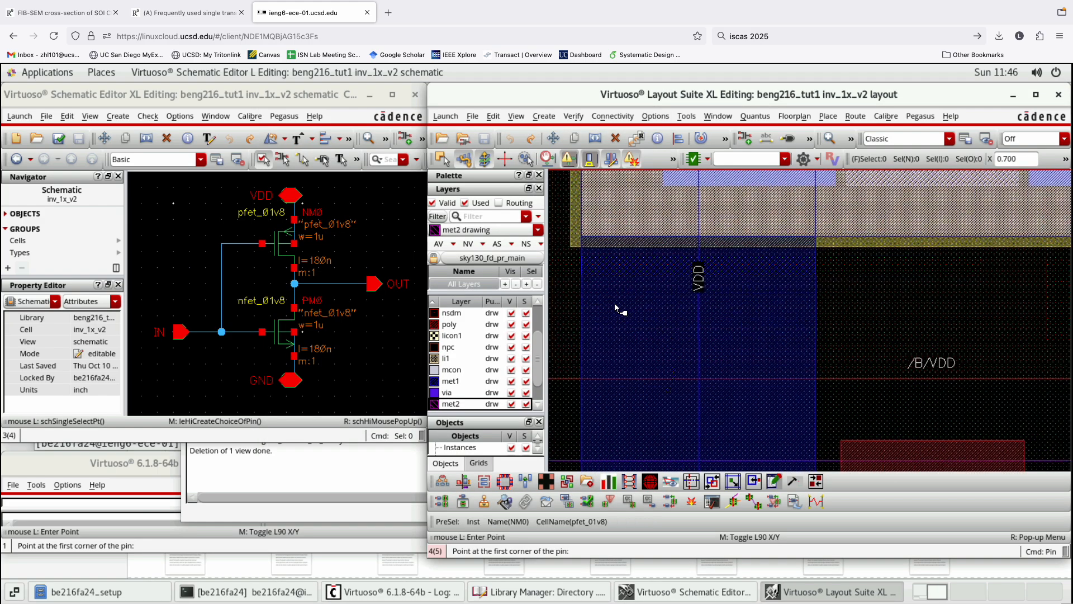
click(586, 256)
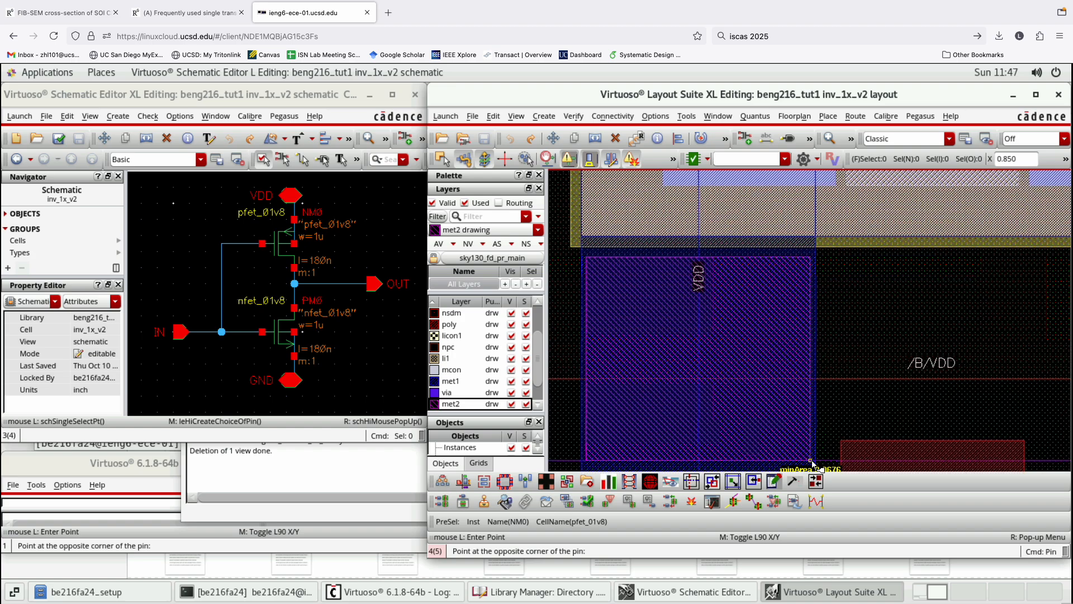
click(810, 460)
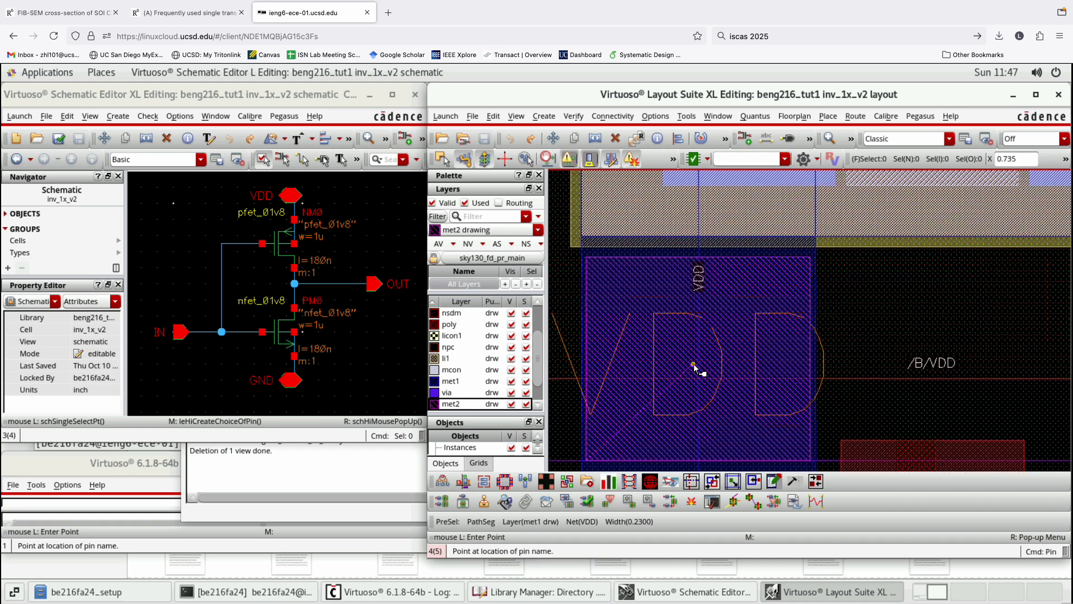
click(702, 371)
scroll(739, 381, down, 2)
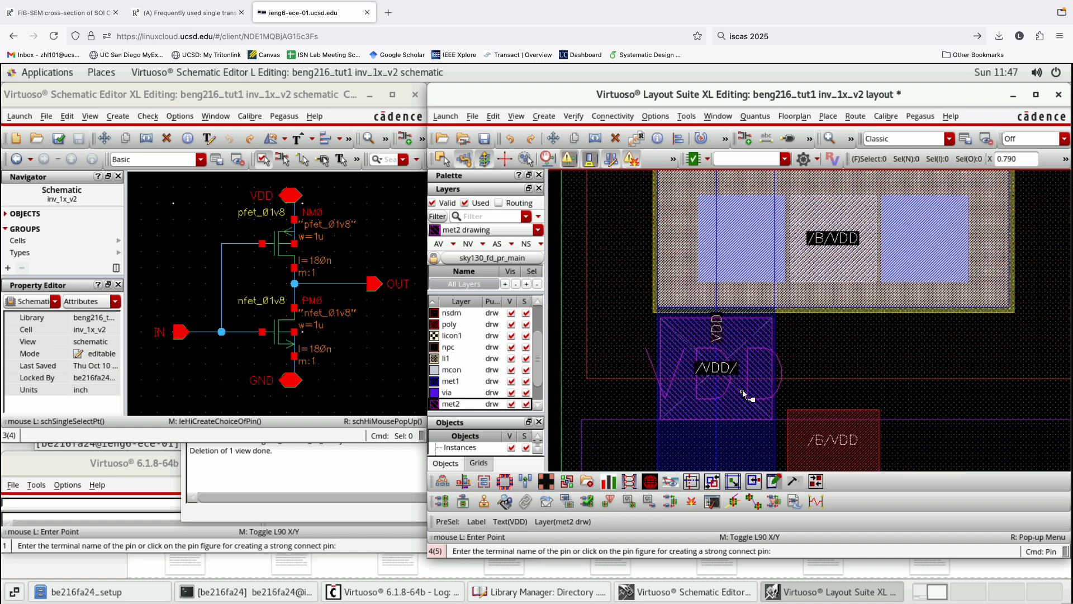
key(Escape)
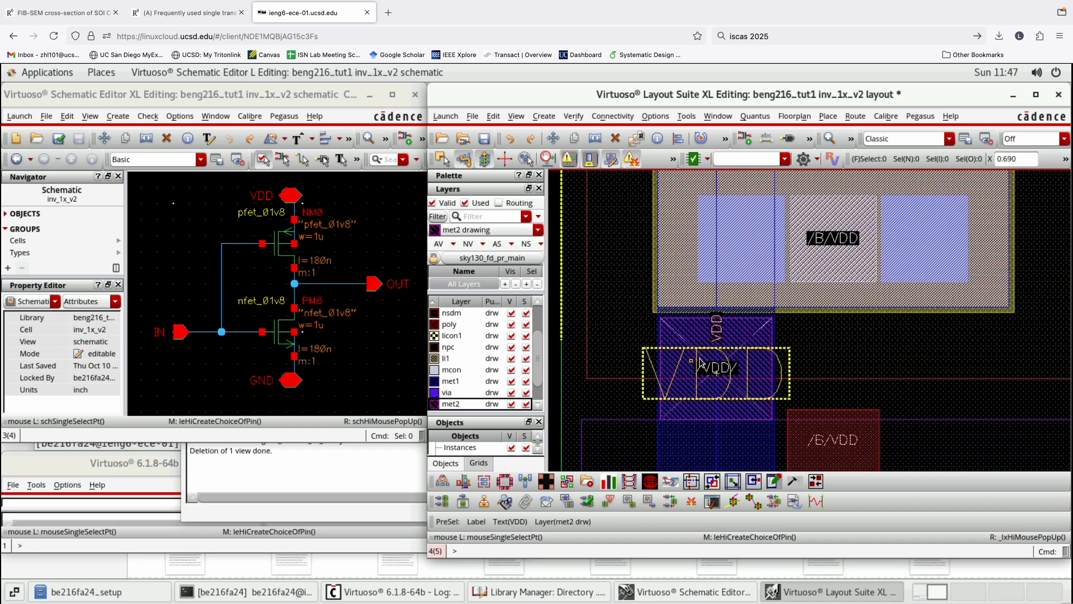
click(752, 327)
key(q)
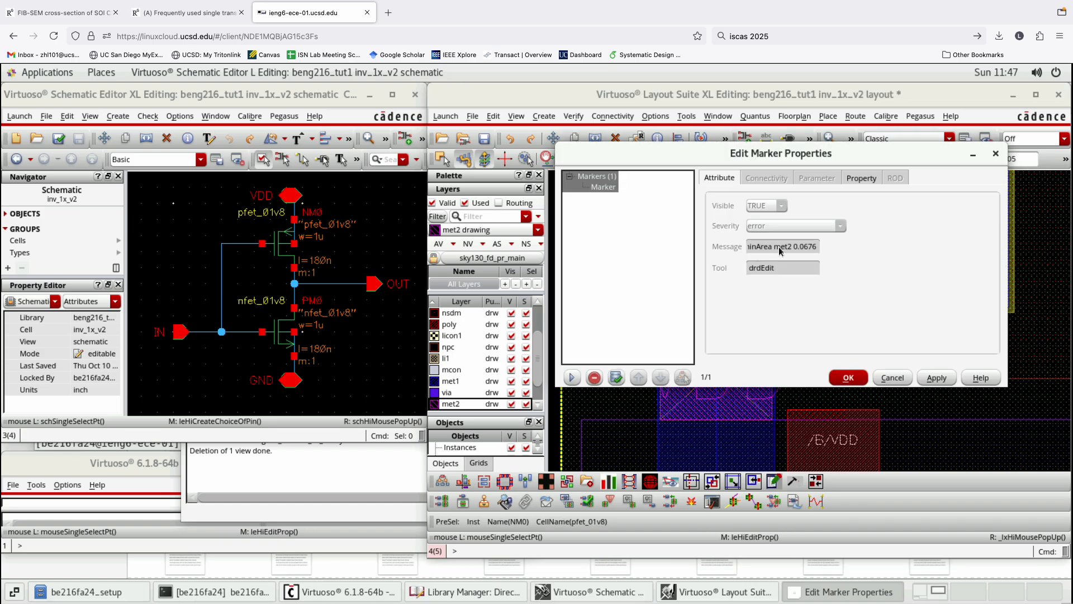
click(996, 153)
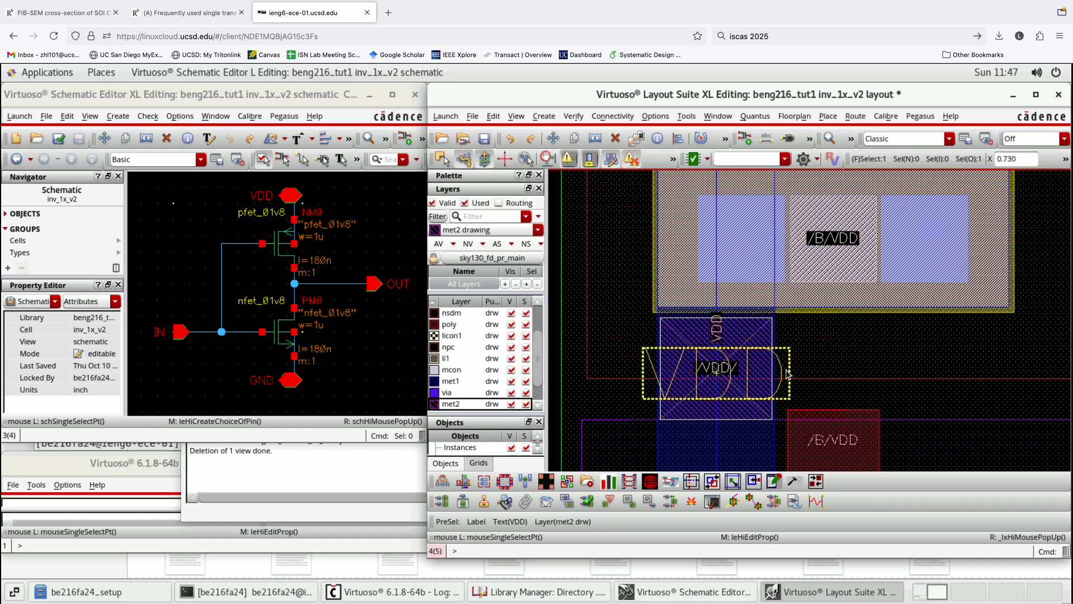
Box-select the VDD pin together with its label, and change the label's layer to met1 label.
scroll(786, 371, down, 1)
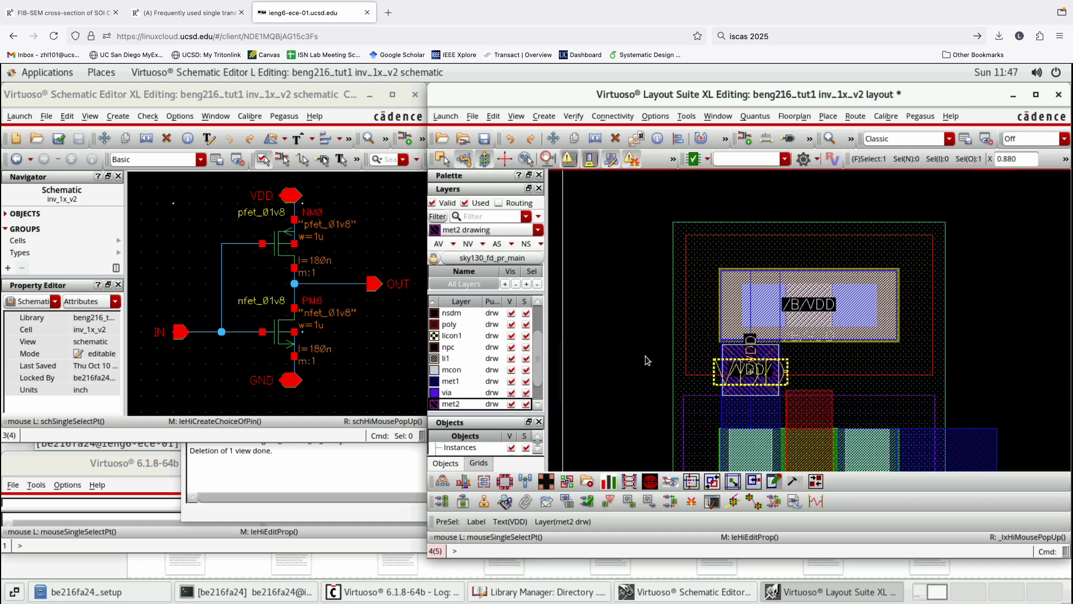
drag(614, 322, 795, 414)
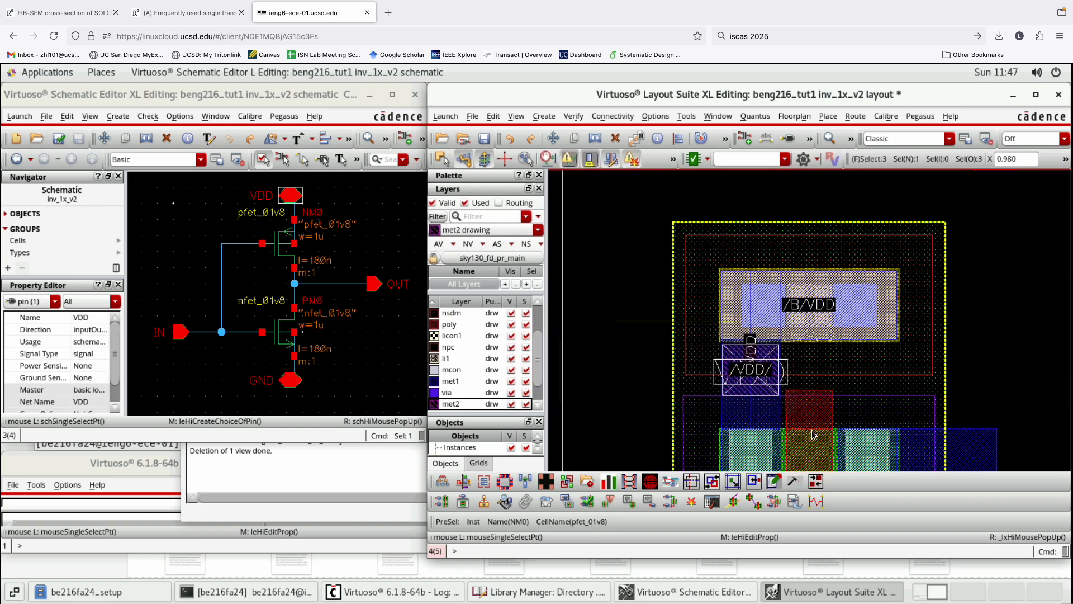
key(q)
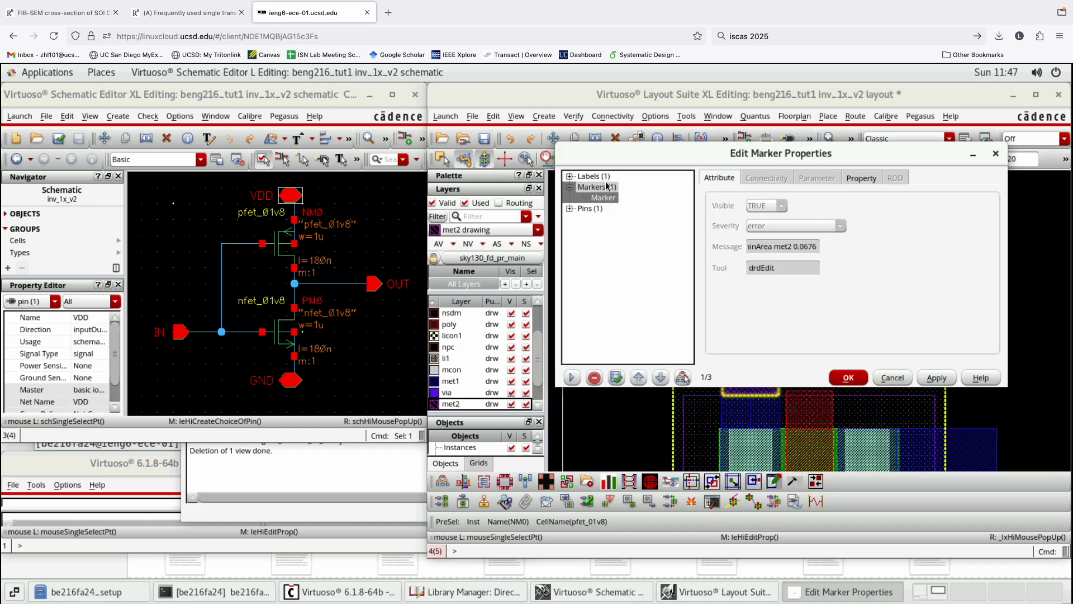
click(594, 176)
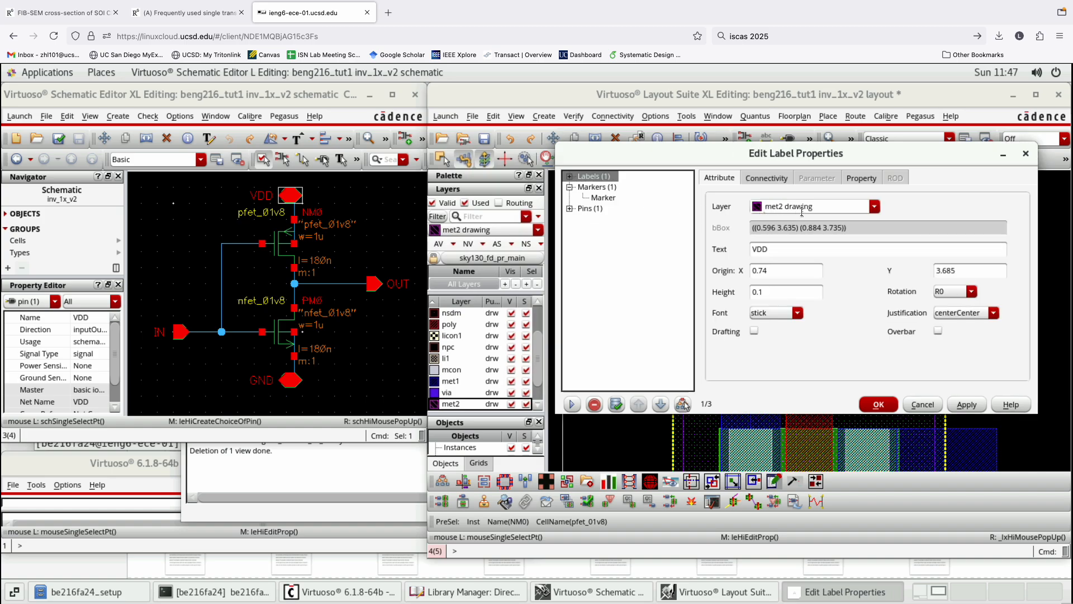
triple_click(838, 208)
click(838, 208)
key(BackSpace)
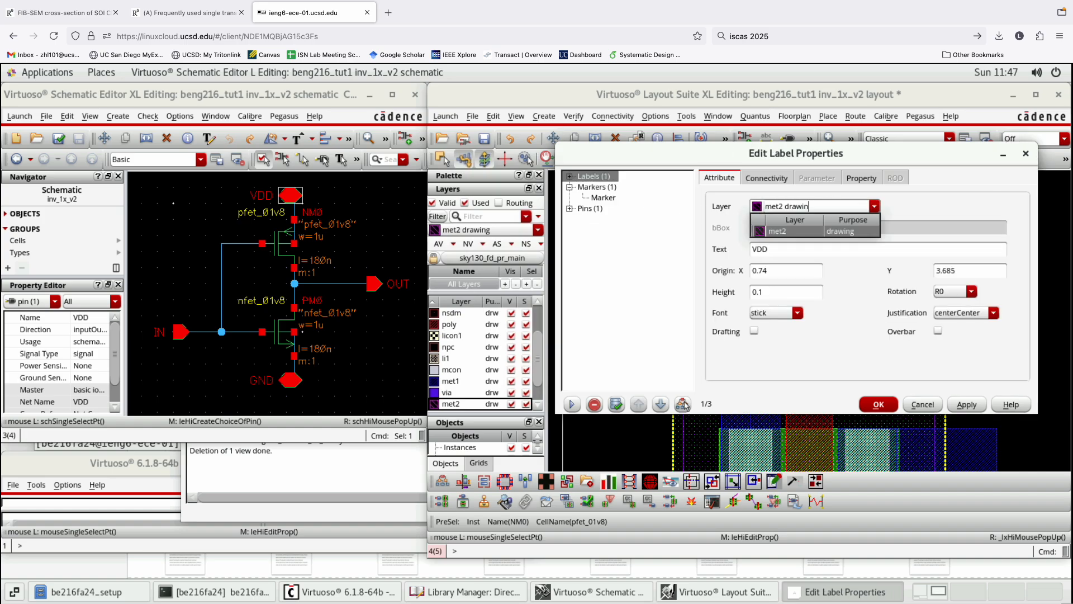
key(BackSpace)
key(BackSpace)
key(BackSpace)
key(BackSpace)
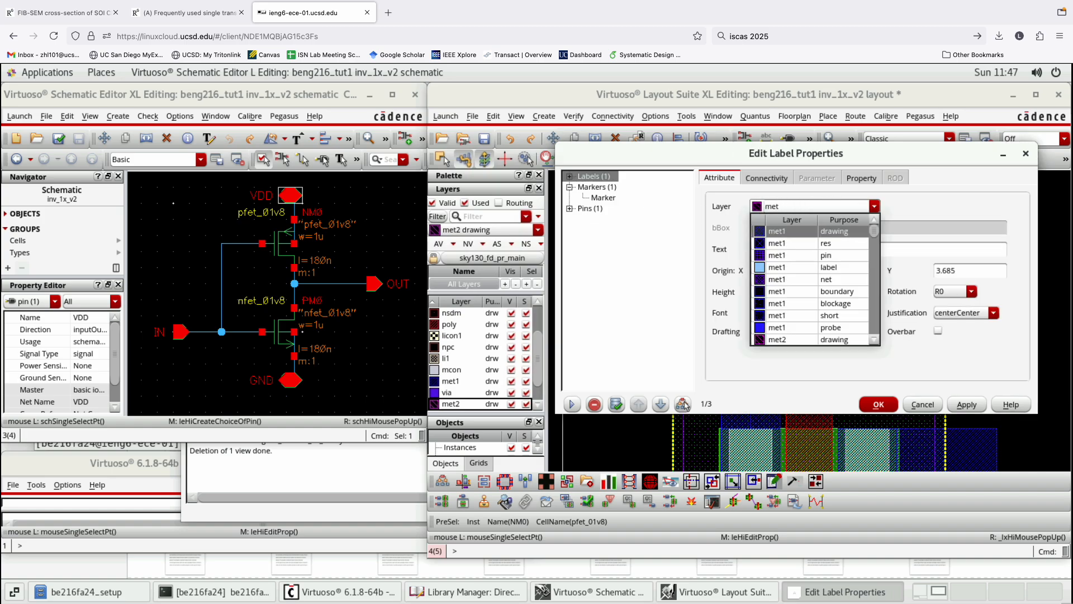
text(1)
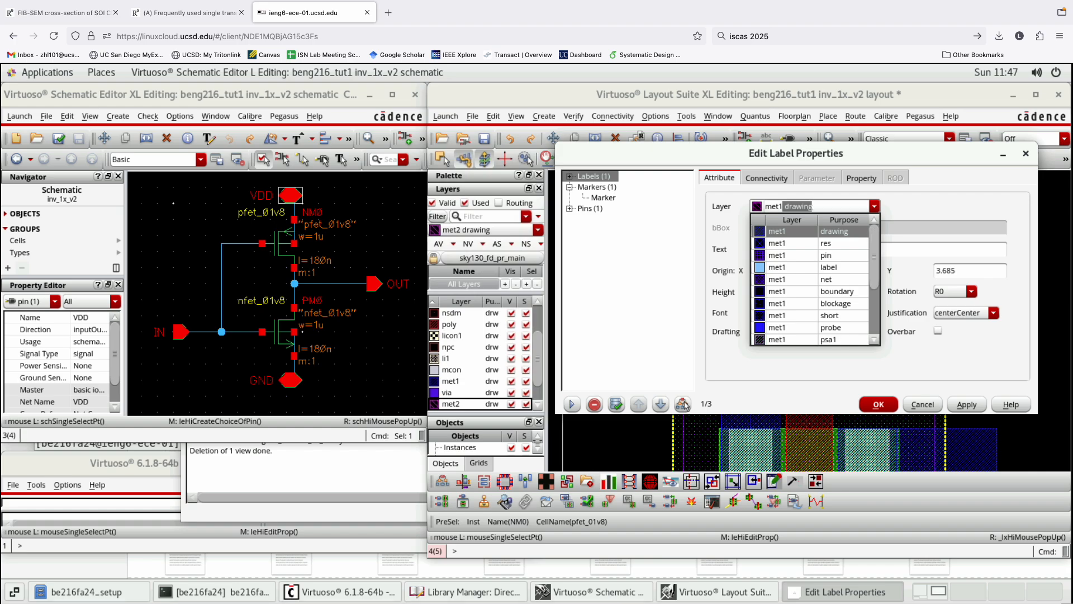
text( la)
key(Return)
click(967, 404)
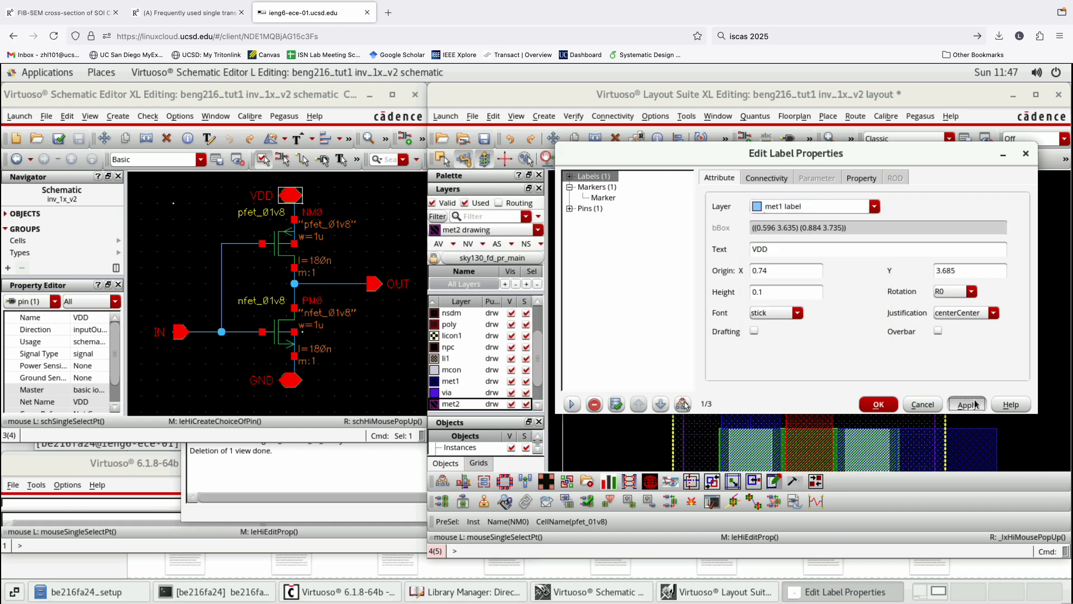
Change the layer of the VDD pin rectangle to met1 pin and confirm the property edits.
click(591, 208)
triple_click(859, 207)
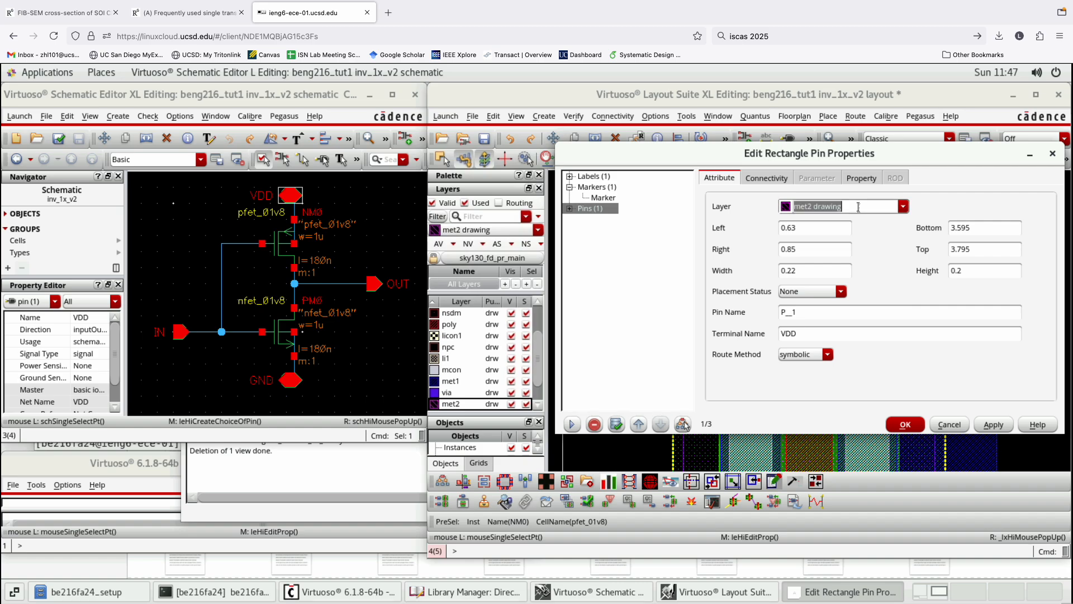
text(met1 pin)
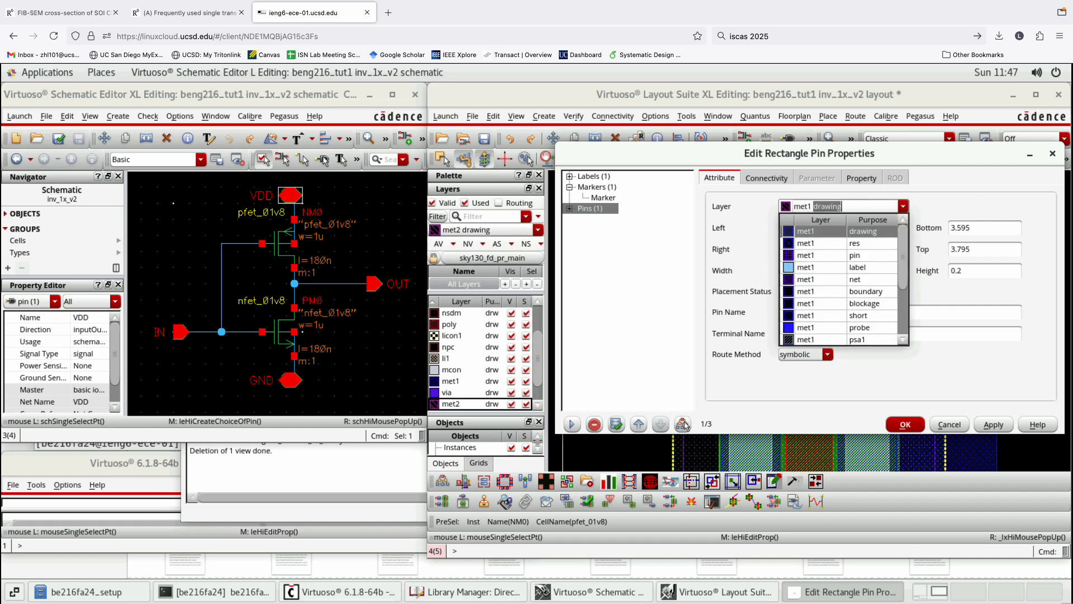
click(990, 424)
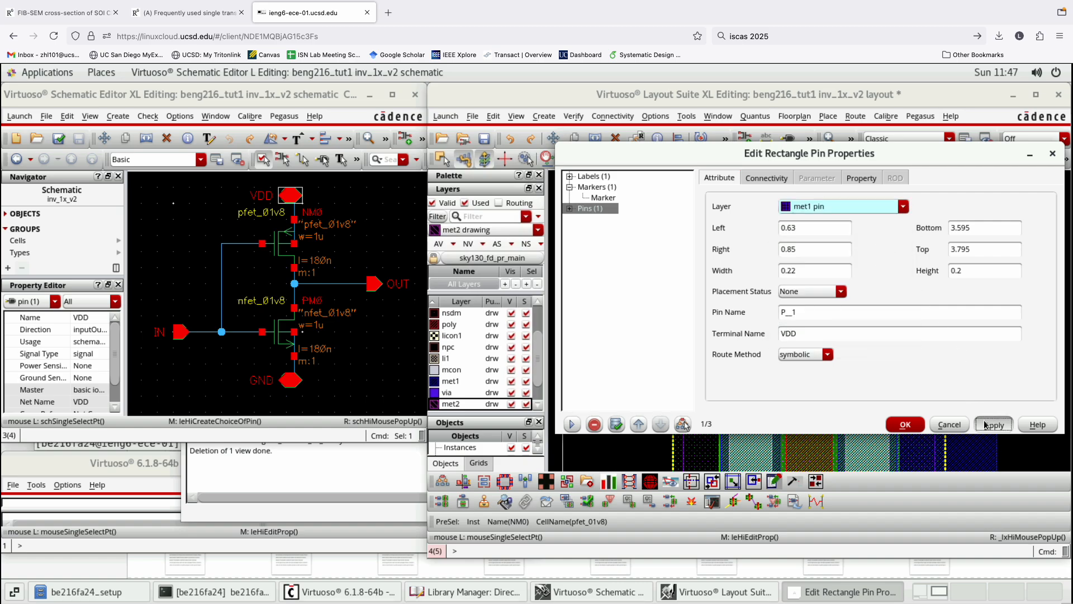
click(905, 425)
click(977, 361)
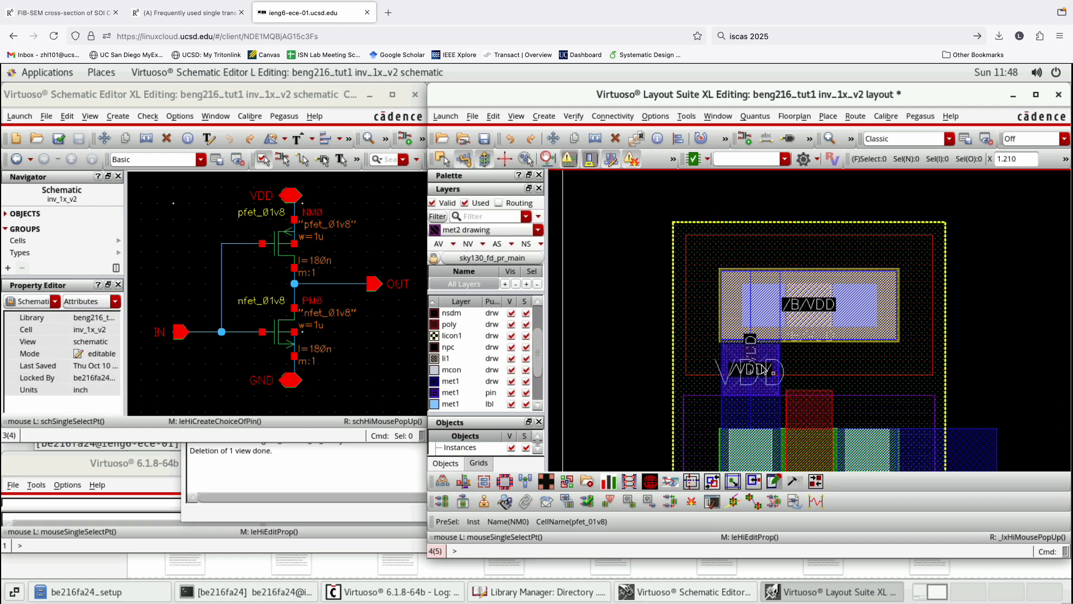
Reduce the text height of the VDD label to about half so that it fits inside the pin rectangle.
scroll(761, 365, up, 1)
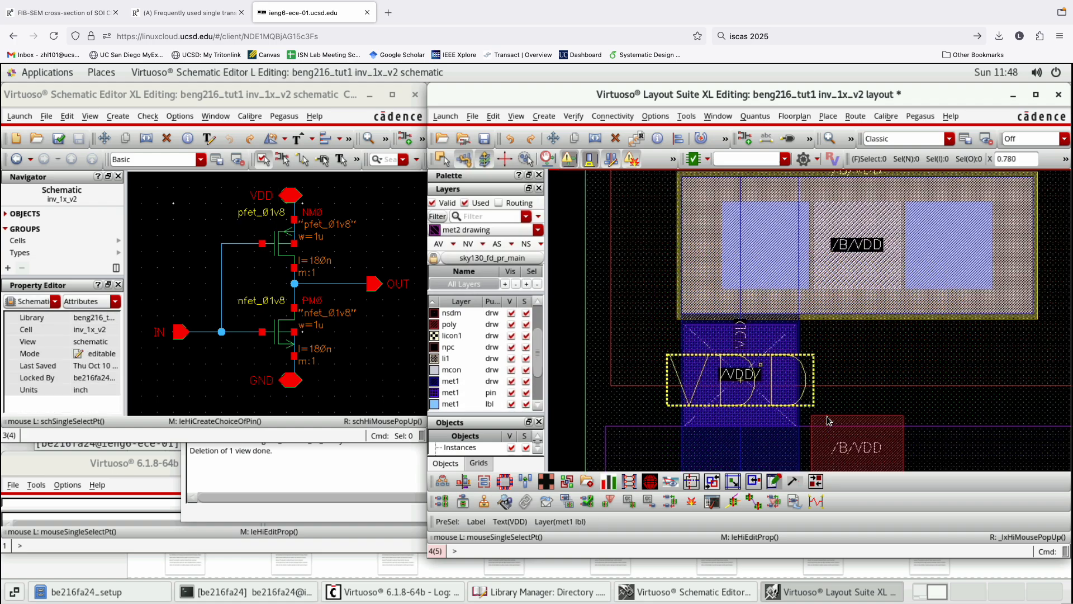
click(801, 394)
key(q)
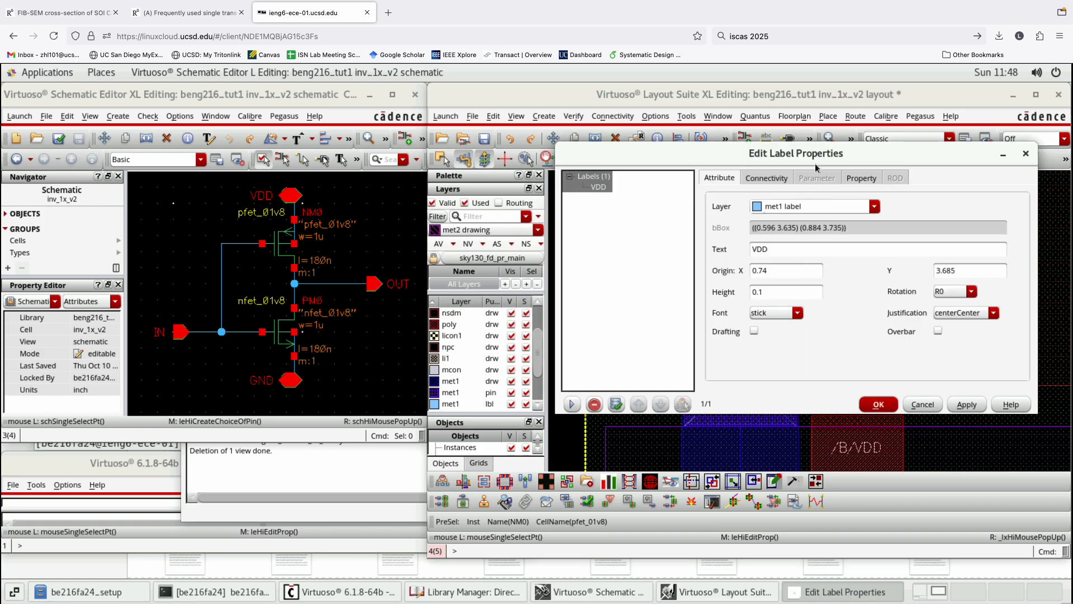
click(770, 293)
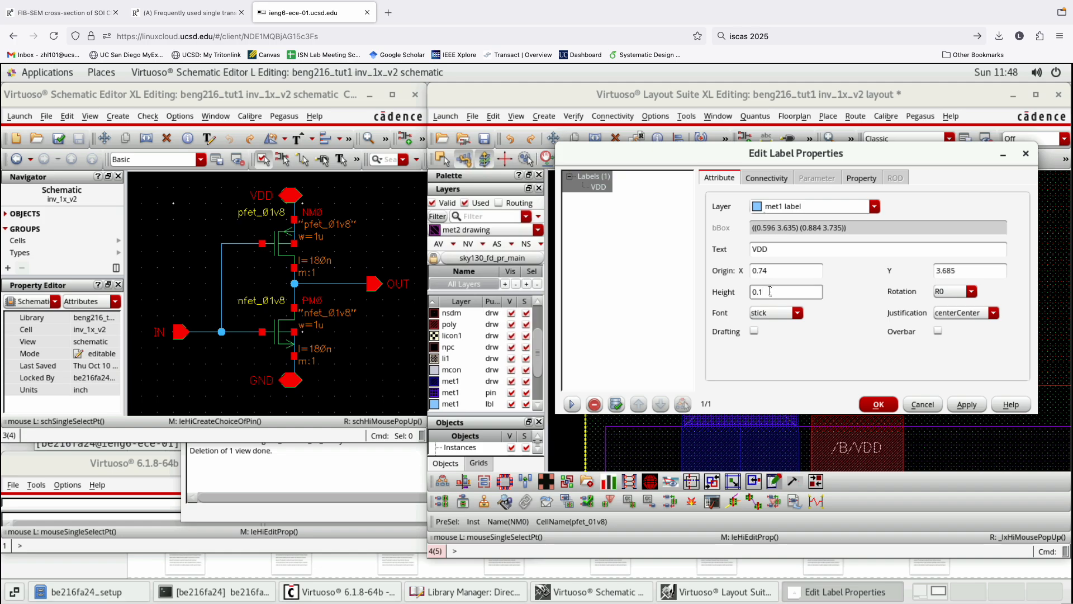
key(BackSpace)
click(967, 404)
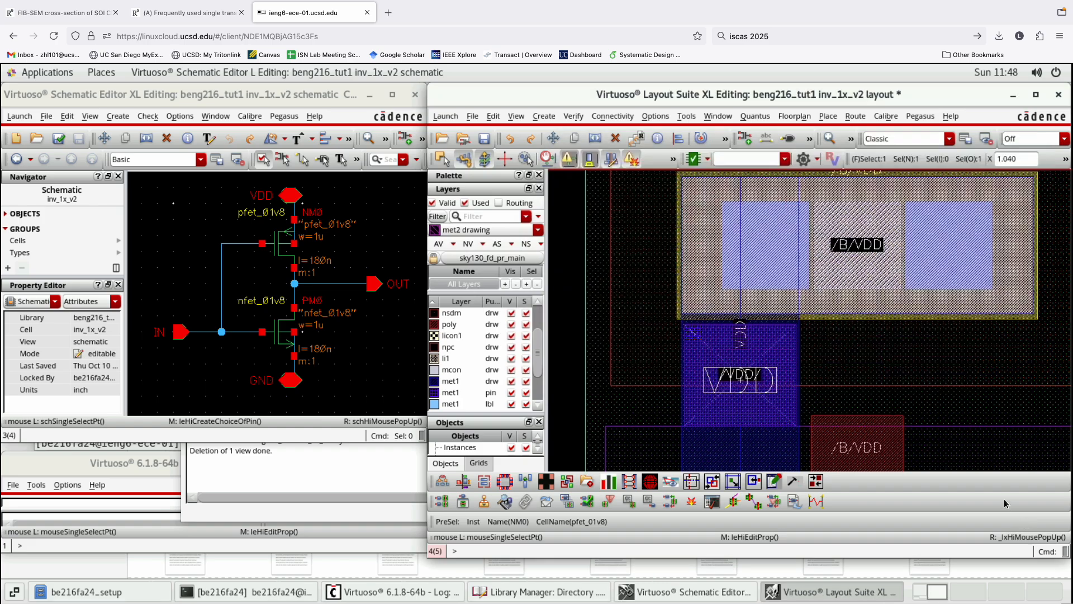
click(878, 404)
Deselect the VDD label and save the layout.
scroll(732, 327, down, 1)
click(595, 304)
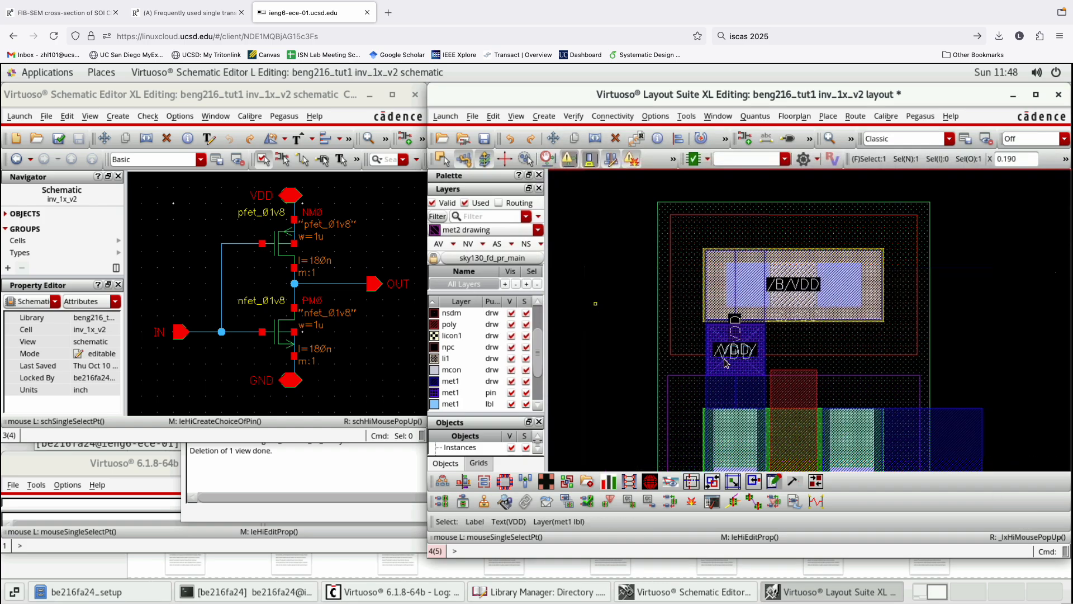
click(484, 138)
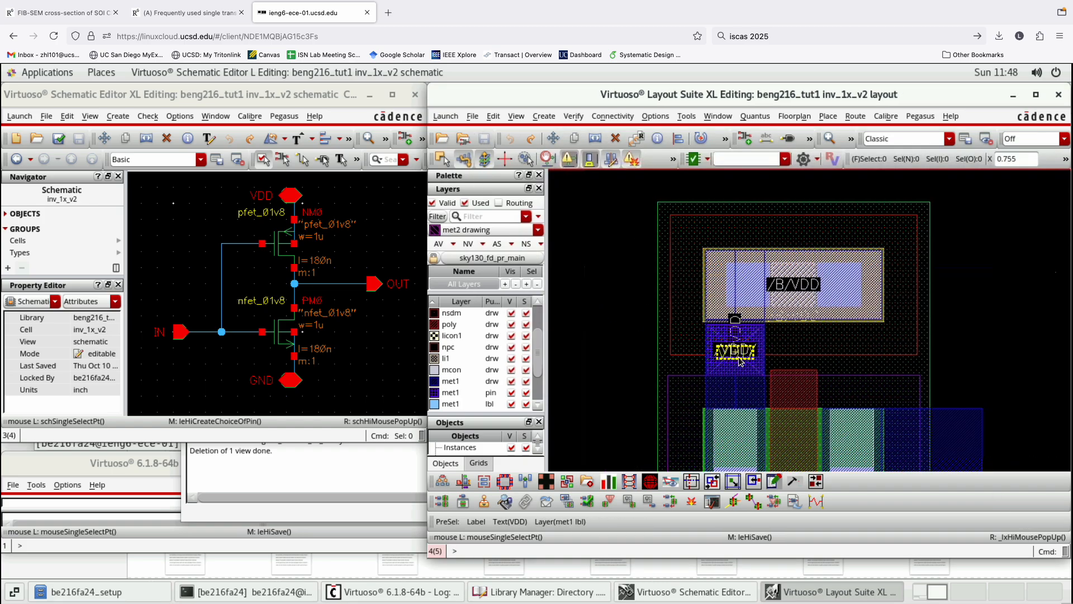
Inspect the properties of the VDD pin, its label and the error marker overlapping them.
scroll(740, 355, up, 2)
key(q)
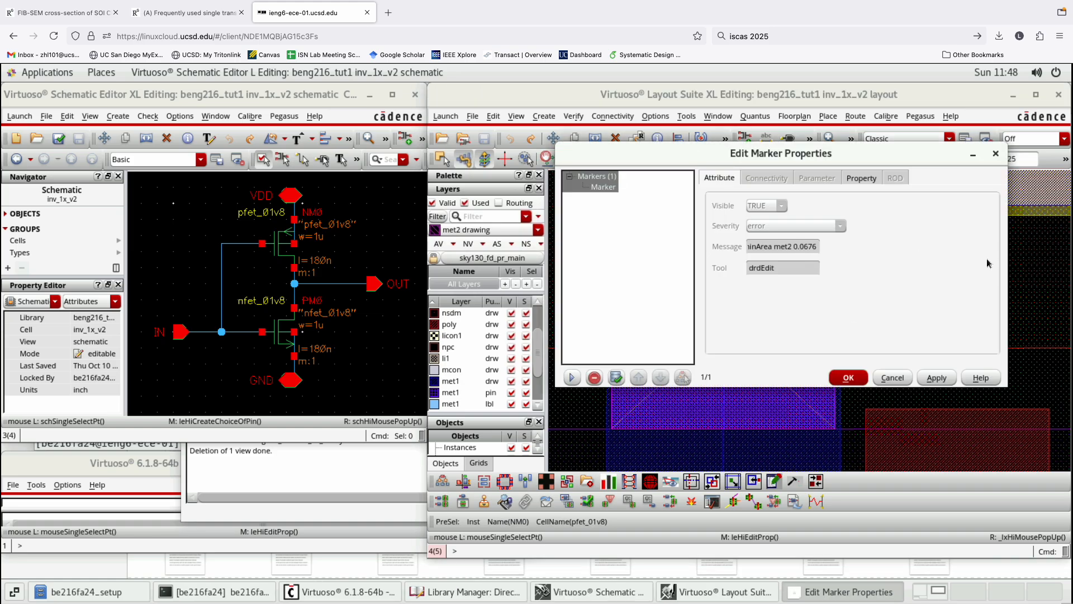
key(Escape)
scroll(792, 309, down, 2)
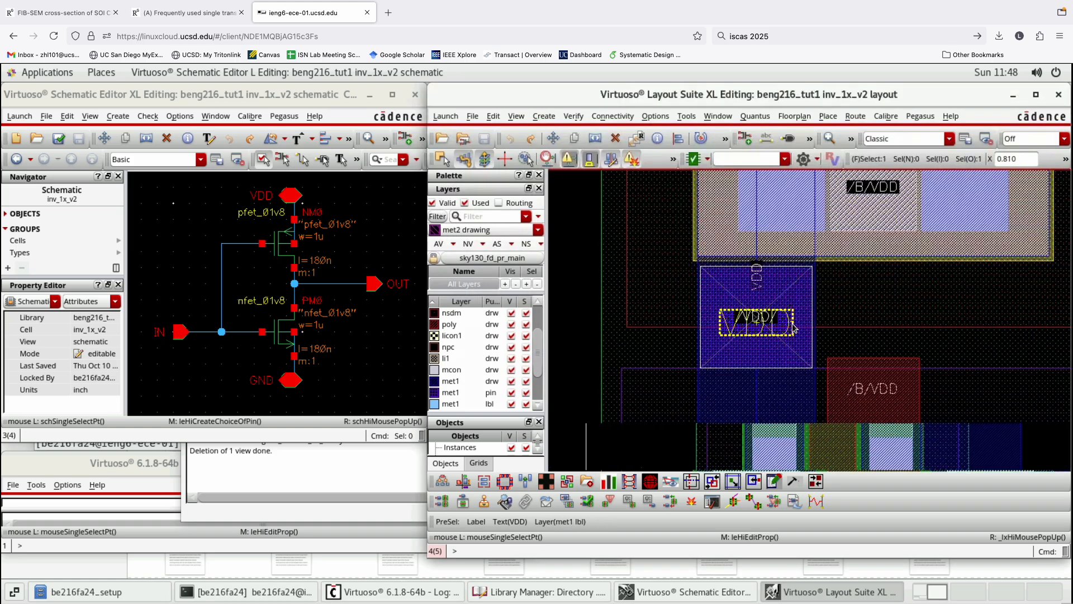
scroll(793, 328, down, 2)
drag(564, 244, 842, 395)
key(q)
click(598, 208)
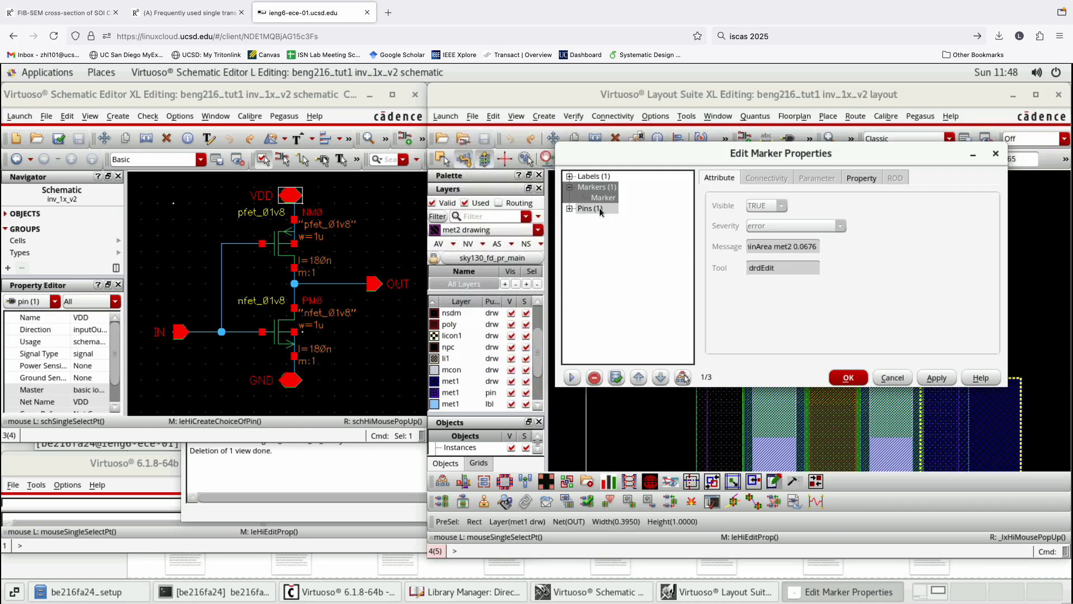
click(598, 176)
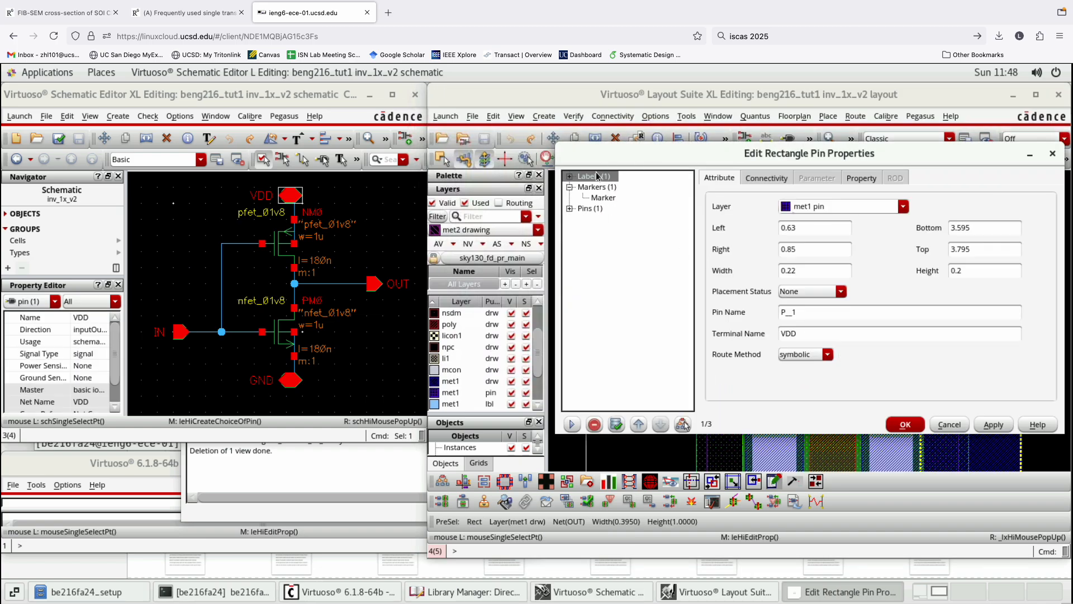
key(Escape)
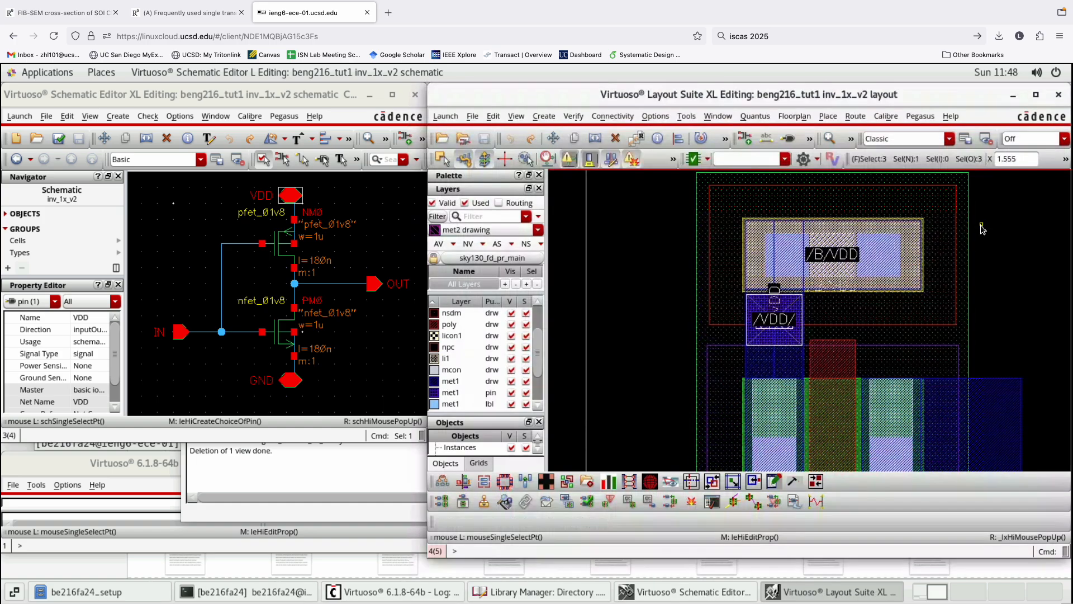
Delete the met2 minimum-area error marker lying over the VDD pin and save the layout.
click(793, 319)
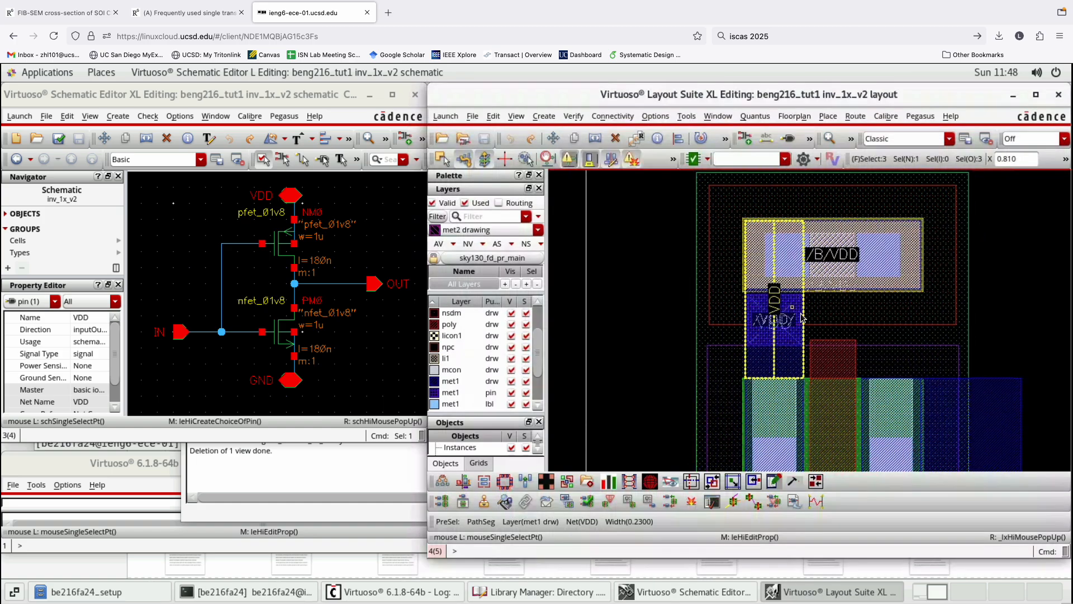
key(q)
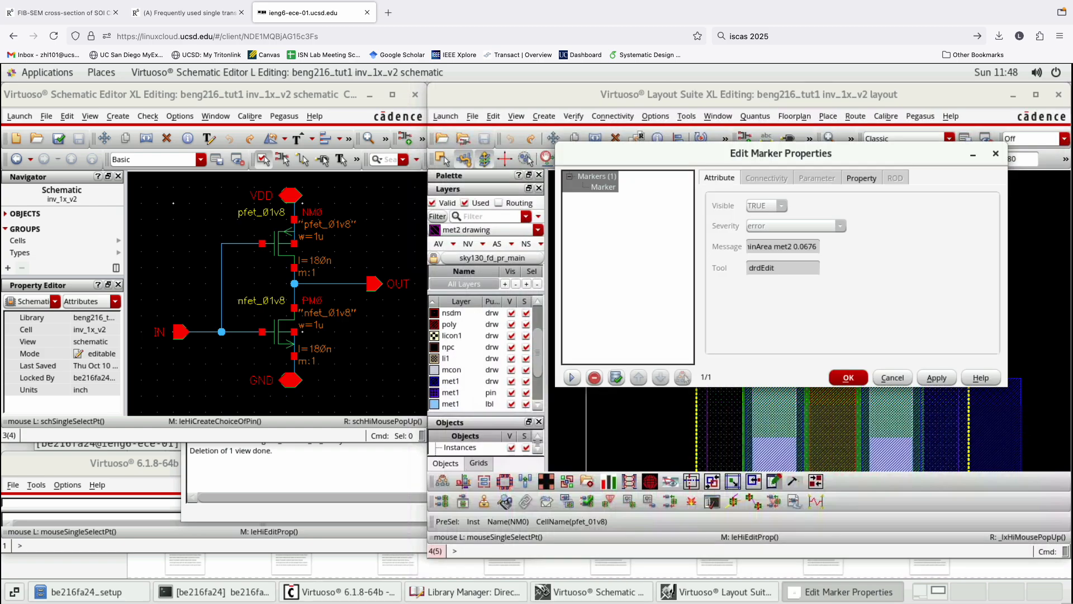
key(Escape)
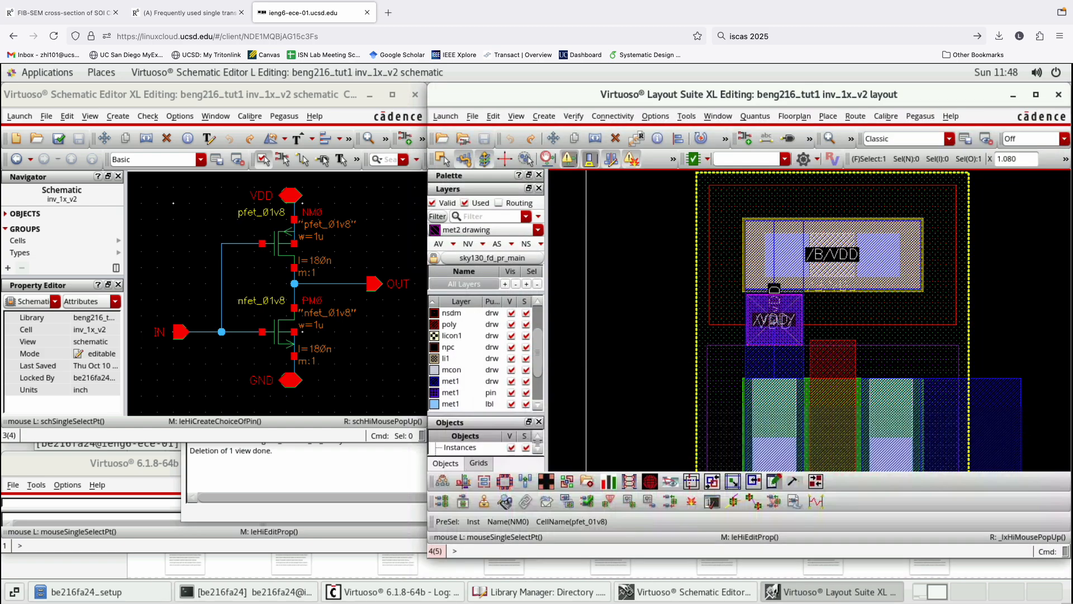
key(Delete)
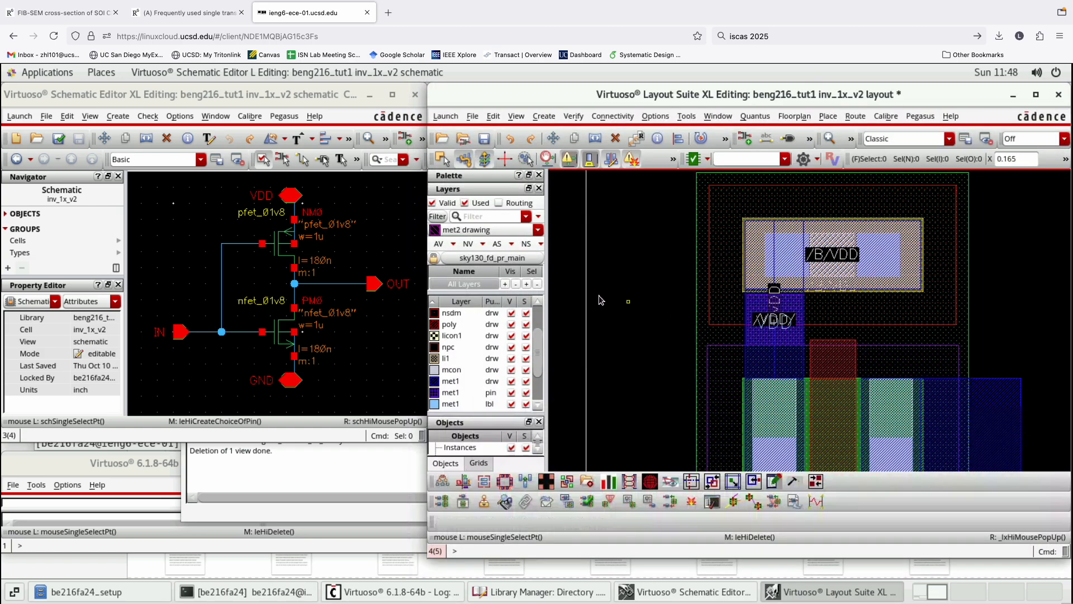
key(F2)
Box-select the VDD pin with its label and set the pin's I/O type to inputOutput in its connectivity properties.
scroll(798, 315, up, 1)
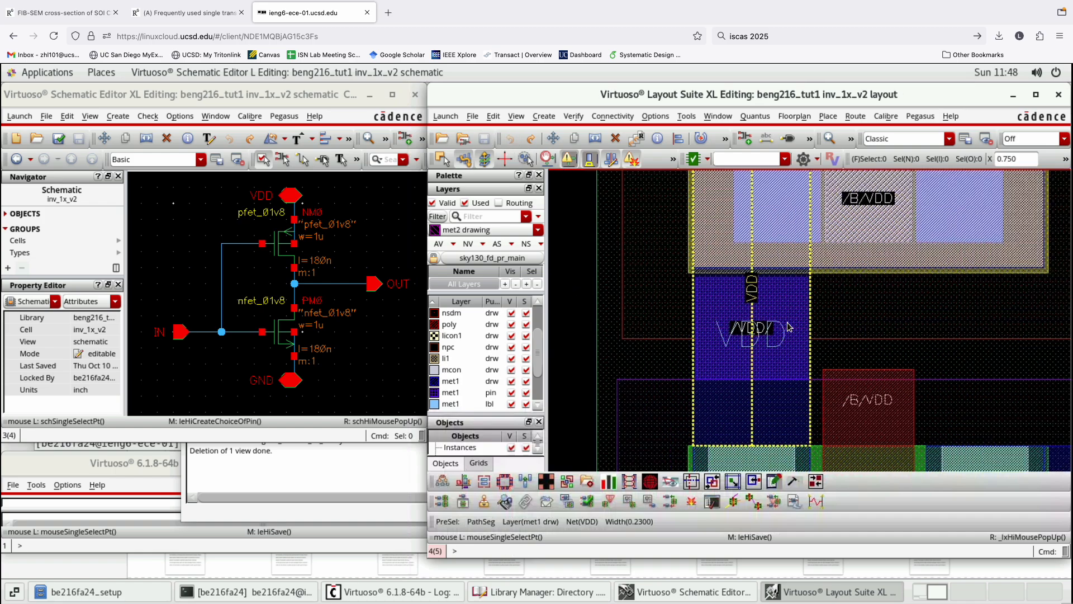
key(f)
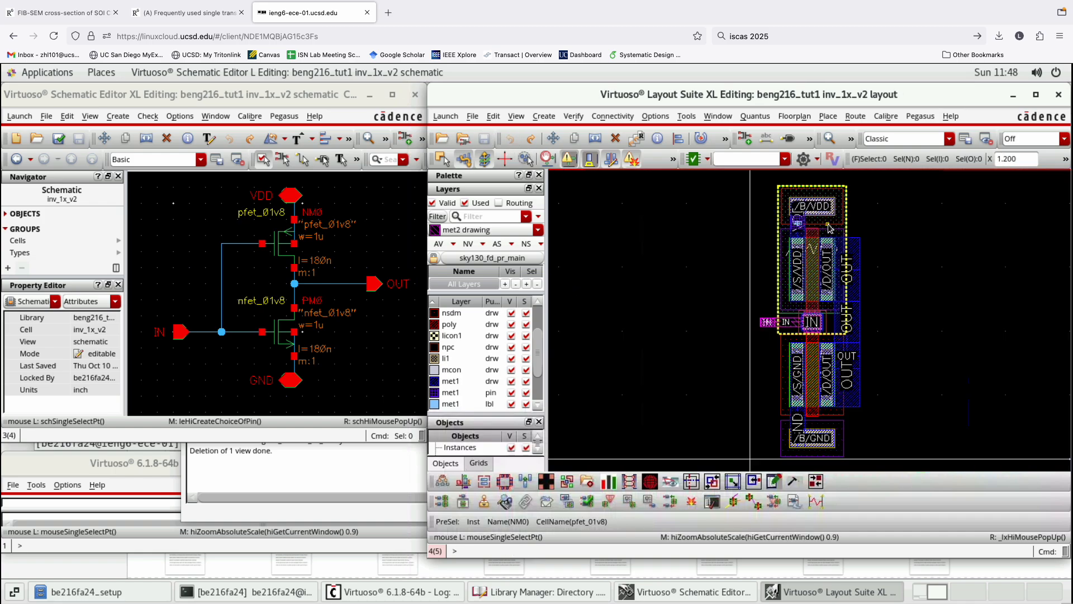
scroll(813, 202, up, 1)
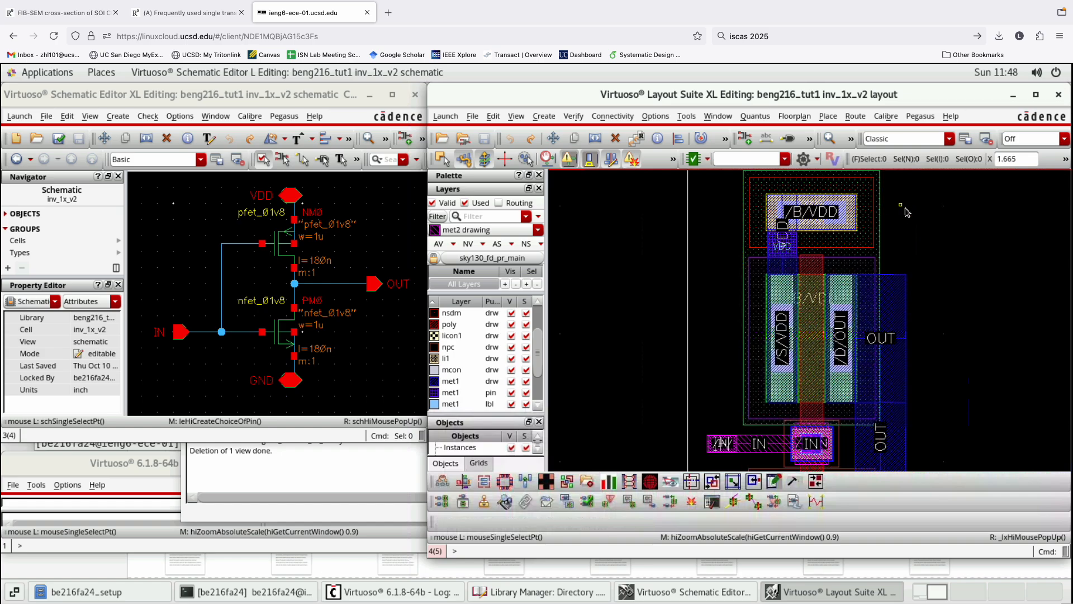
scroll(809, 248, up, 1)
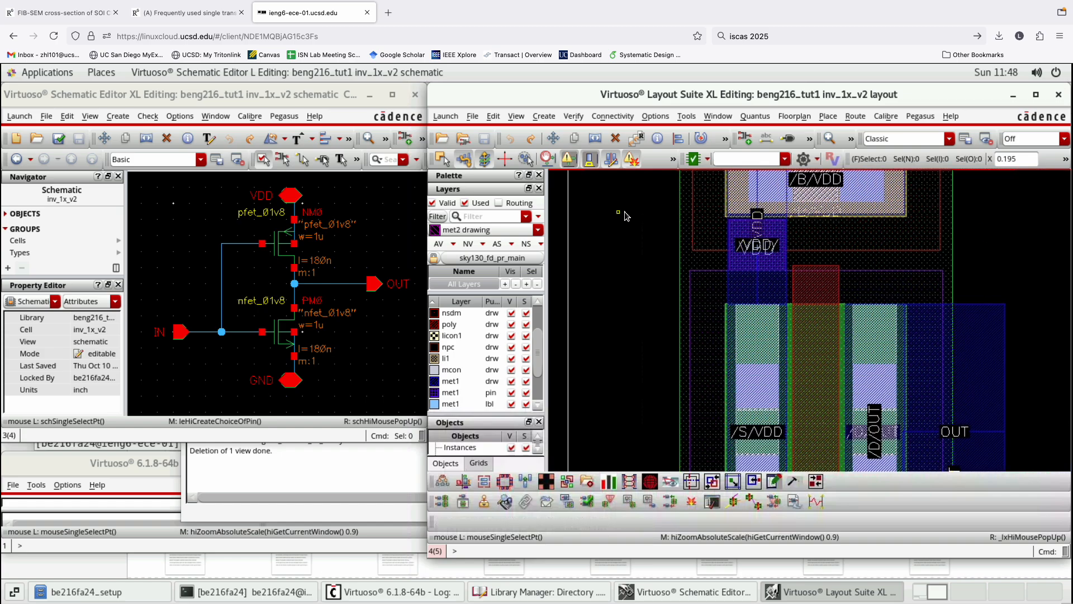
drag(610, 207, 810, 309)
key(q)
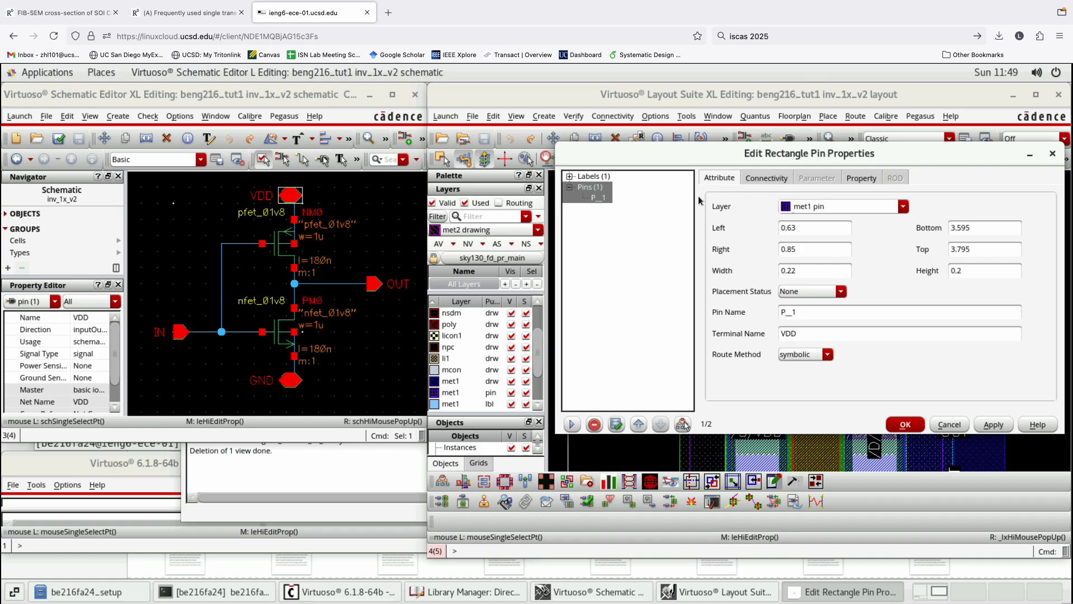
drag(692, 162, 532, 248)
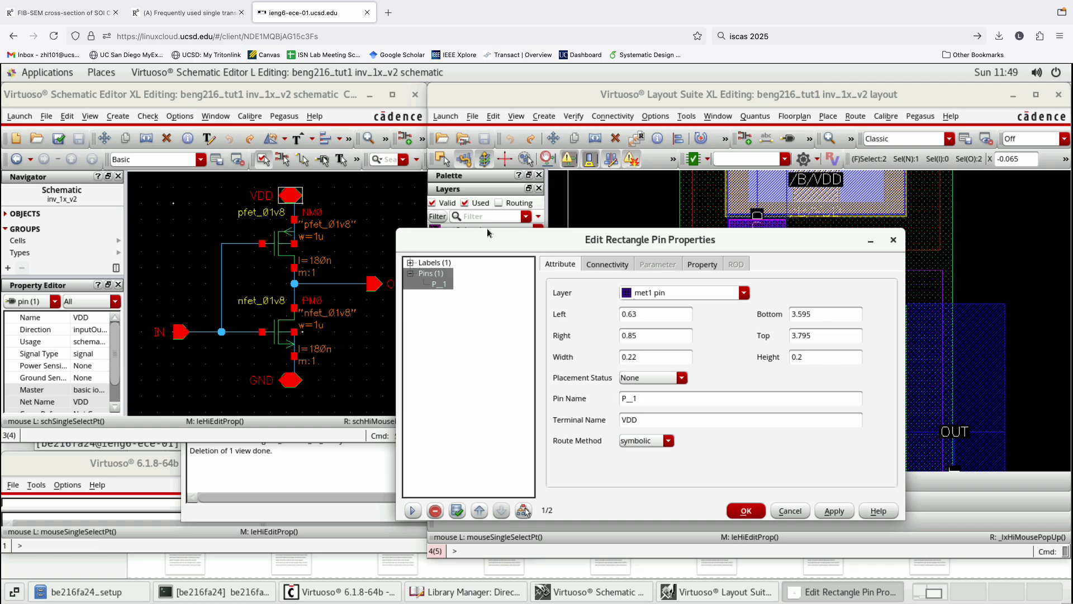
click(624, 270)
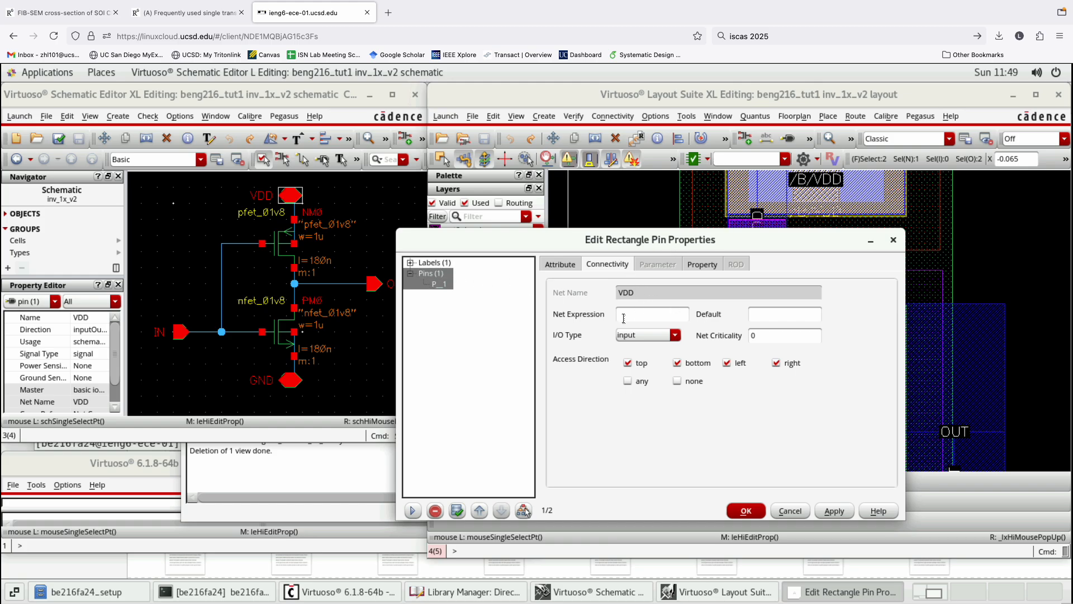
click(662, 339)
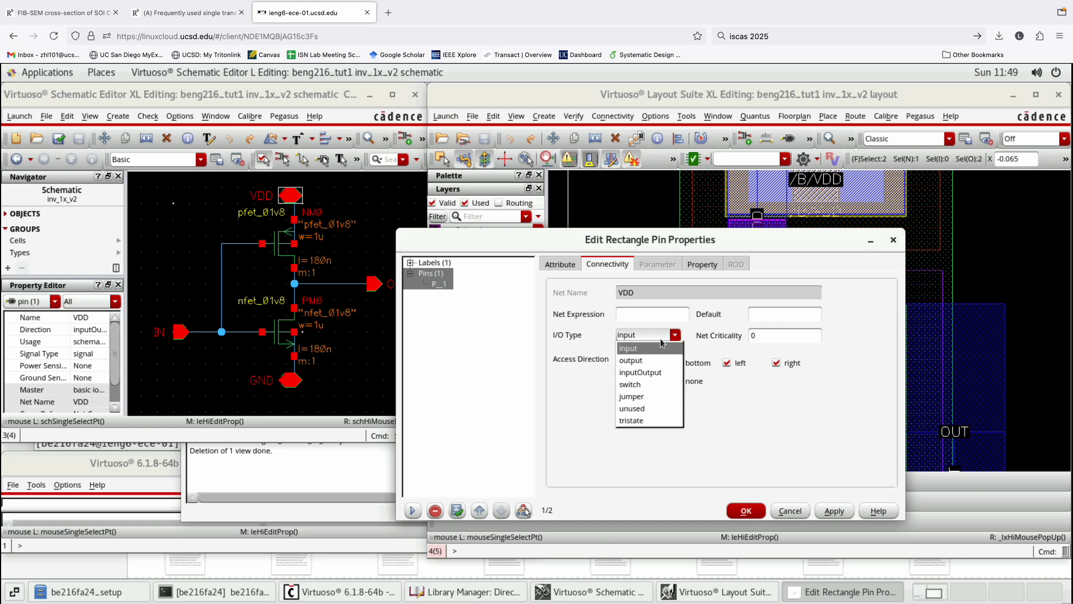
click(655, 370)
click(829, 512)
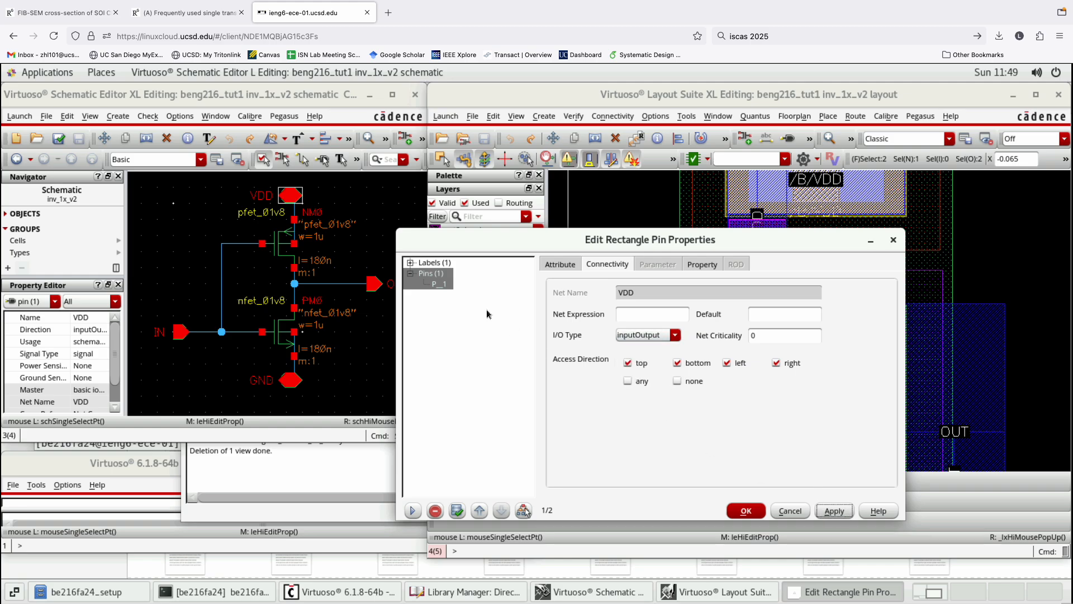
Check the VDD label's attributes and connectivity, close its properties, and save the layout.
click(434, 262)
click(572, 268)
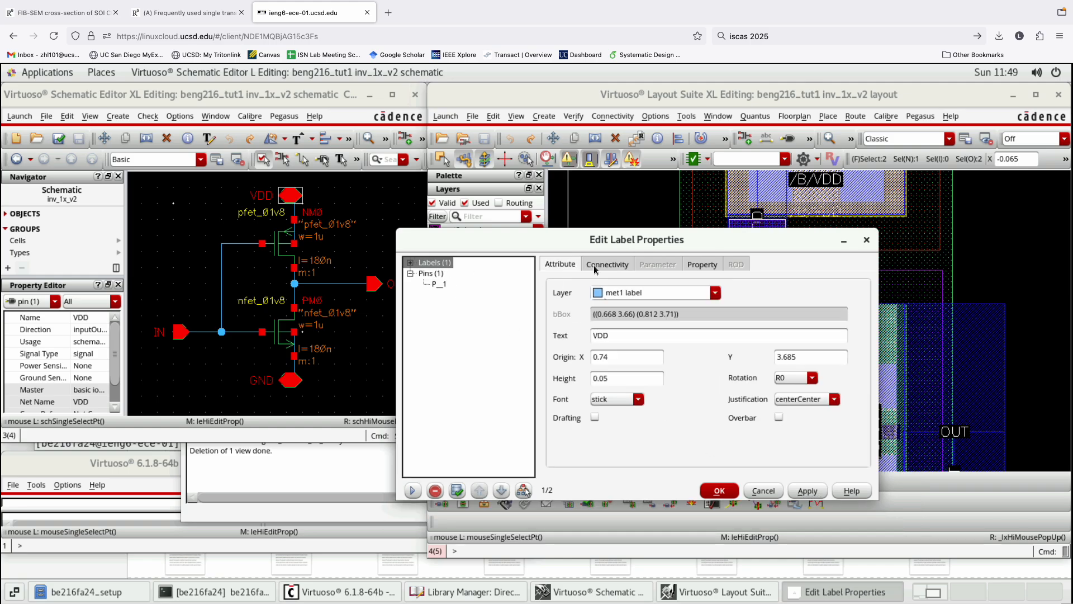
click(602, 267)
click(577, 269)
click(617, 266)
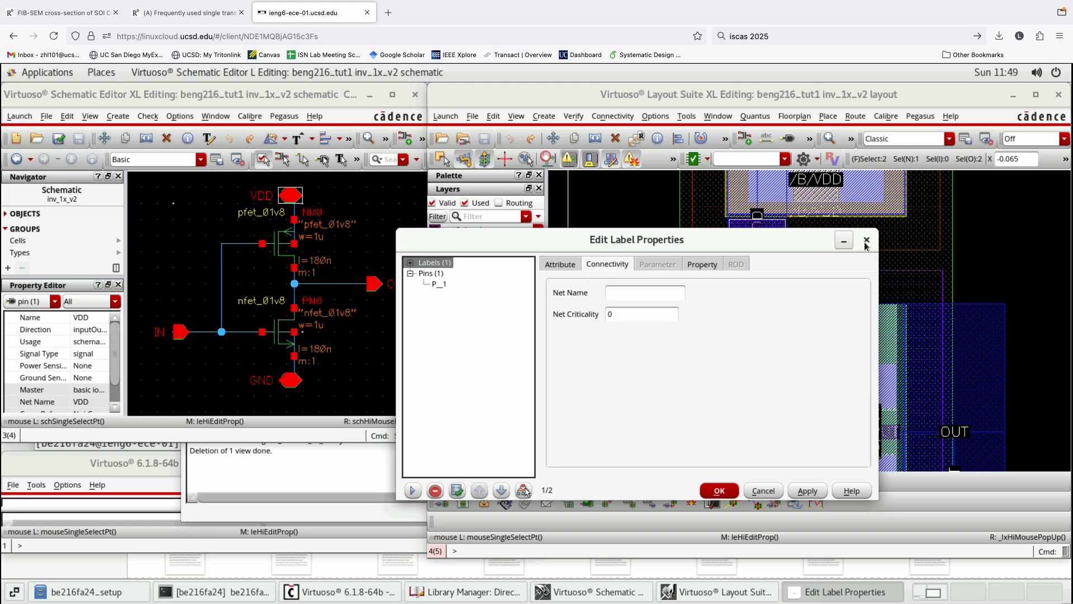
click(1001, 256)
key(f)
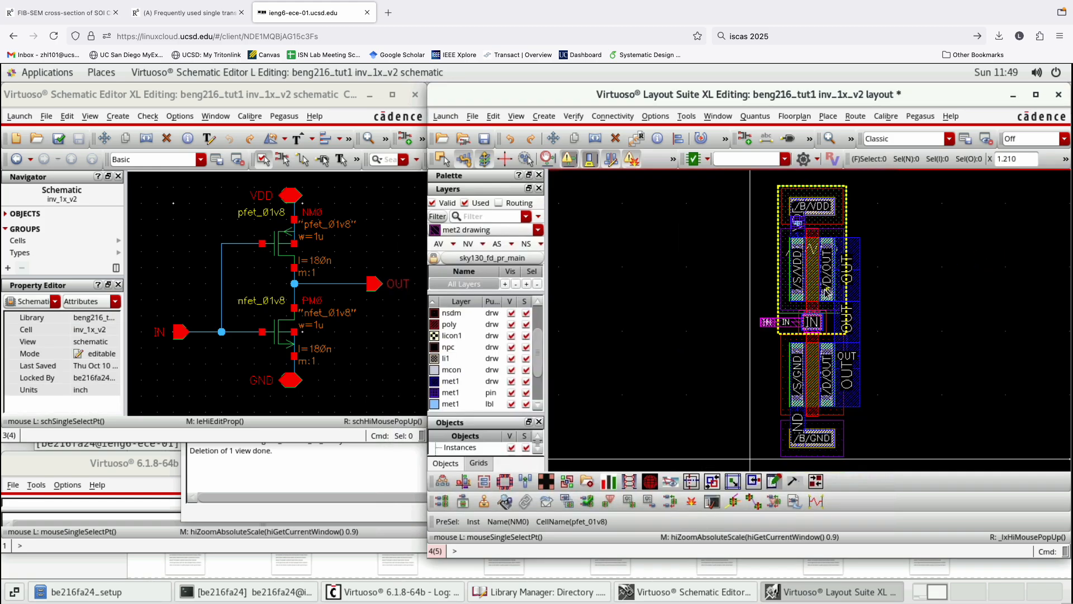
click(484, 141)
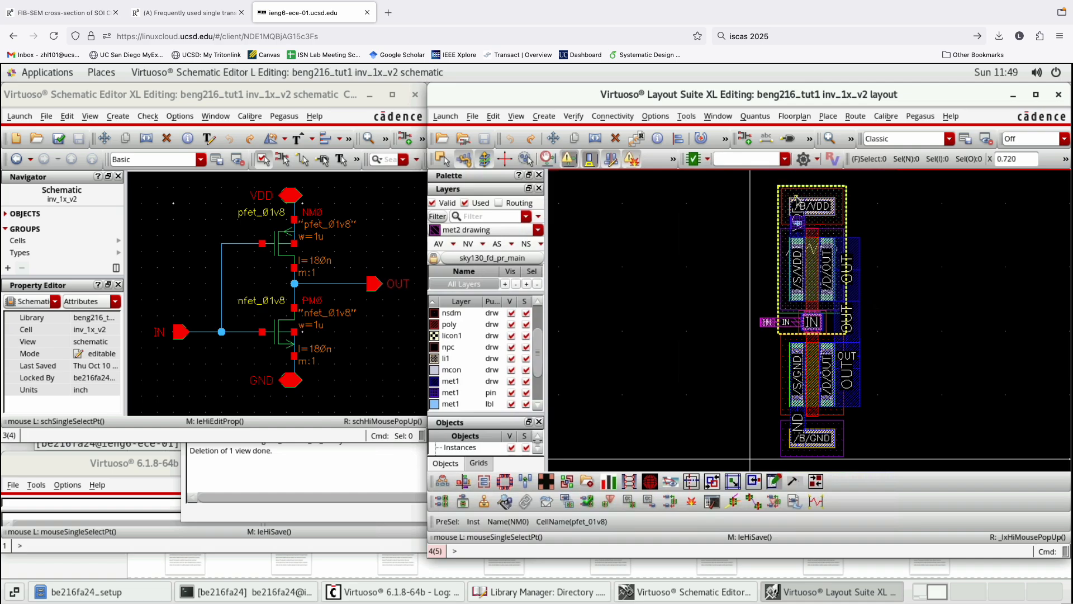
Copy the VDD pin together with its label onto the met1 GND path between the nfet source and its body contact.
ctrl+scroll(797, 197, up, 2)
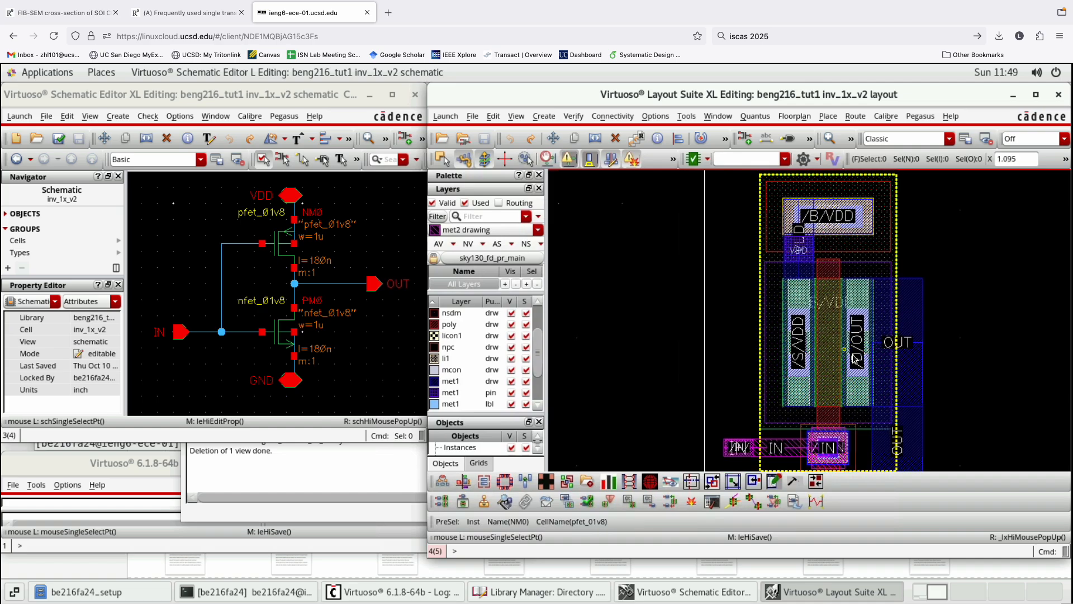
ctrl+scroll(798, 450, down, 2)
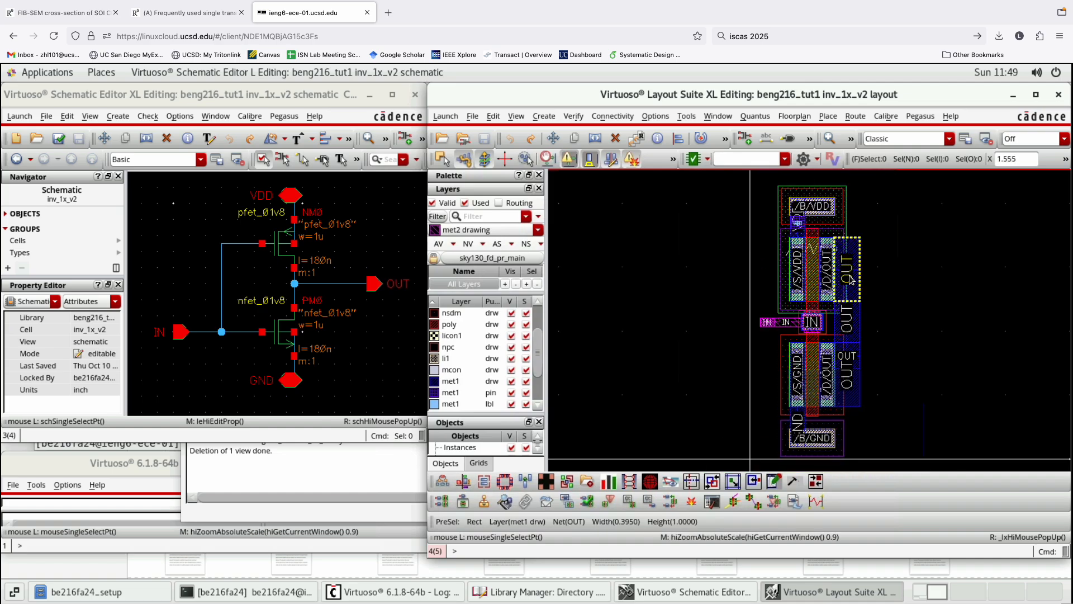
ctrl+scroll(782, 207, up, 2)
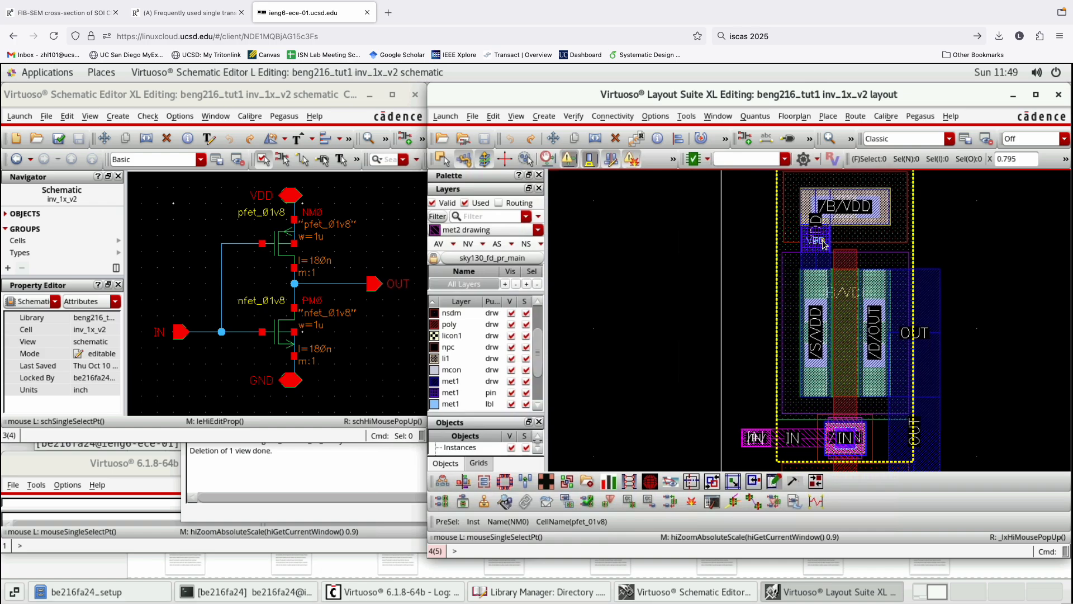
drag(648, 203, 881, 274)
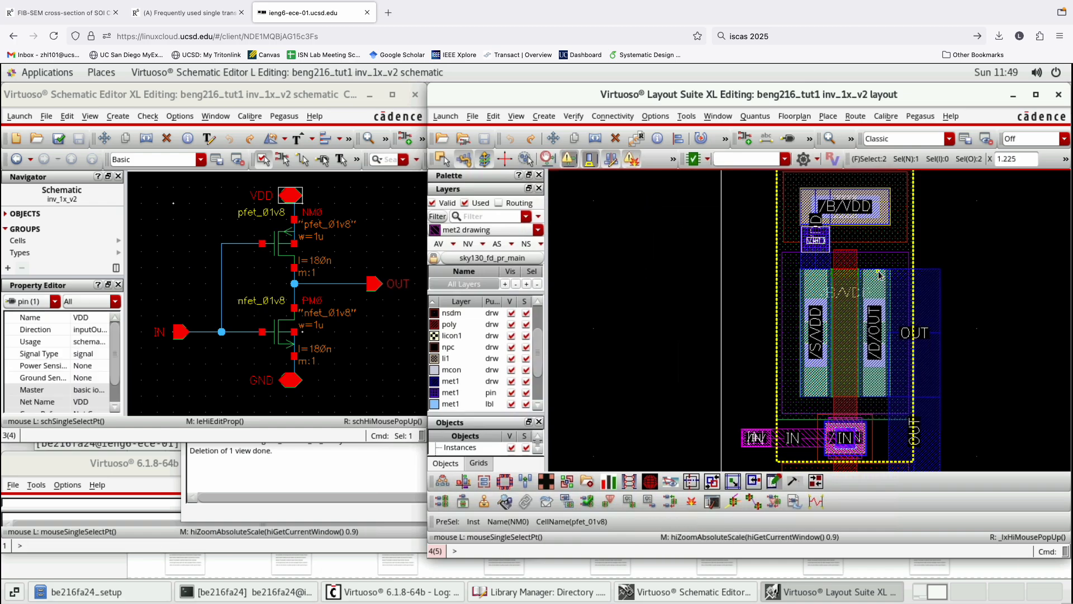
key(c)
ctrl+scroll(817, 262, down, 4)
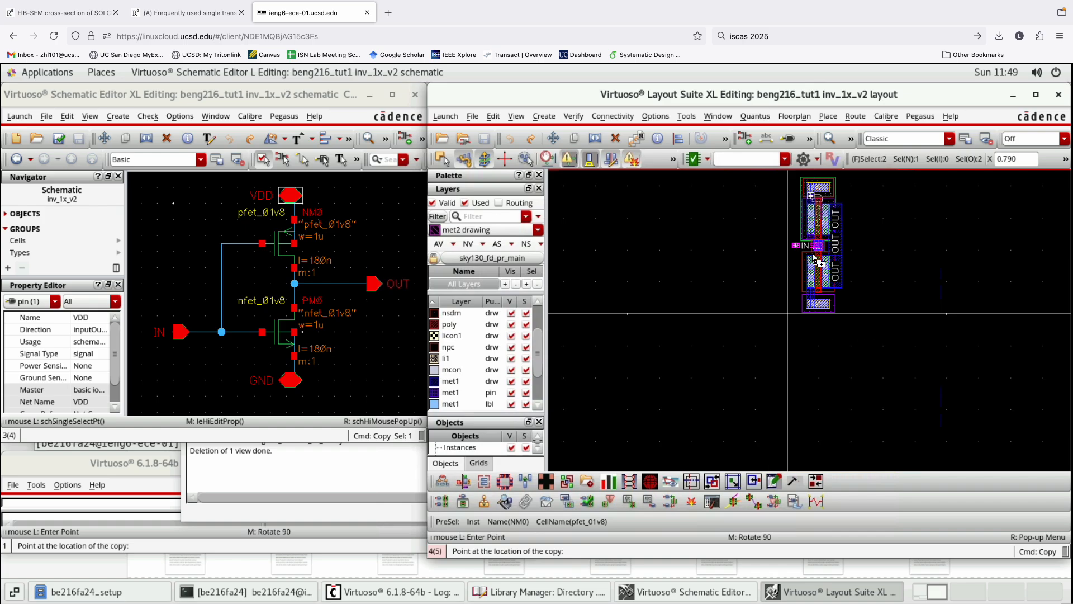
ctrl+scroll(813, 293, up, 2)
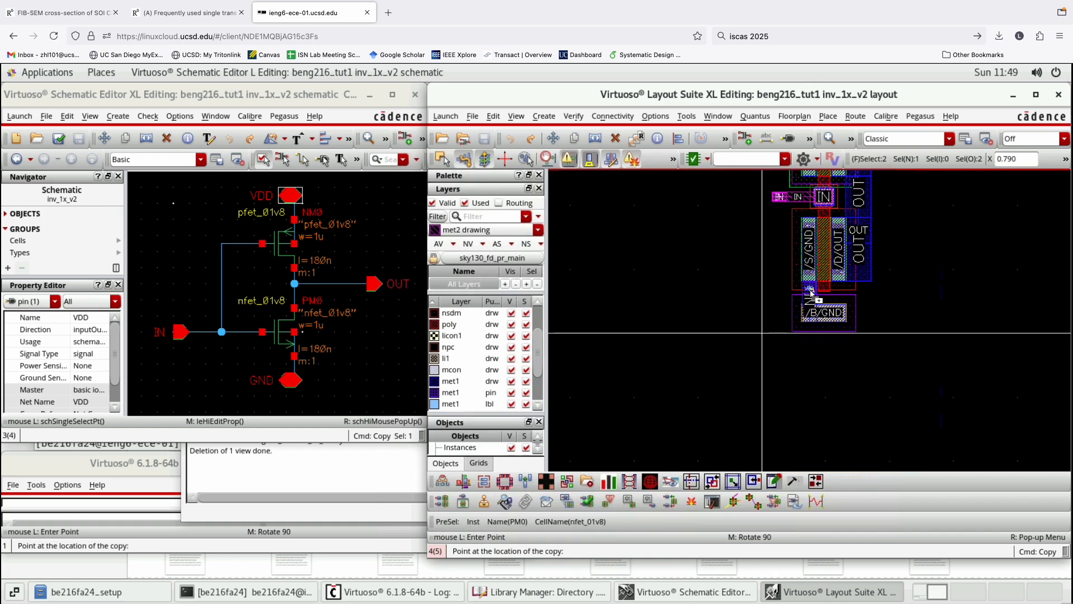
ctrl+scroll(811, 292, up, 3)
click(811, 338)
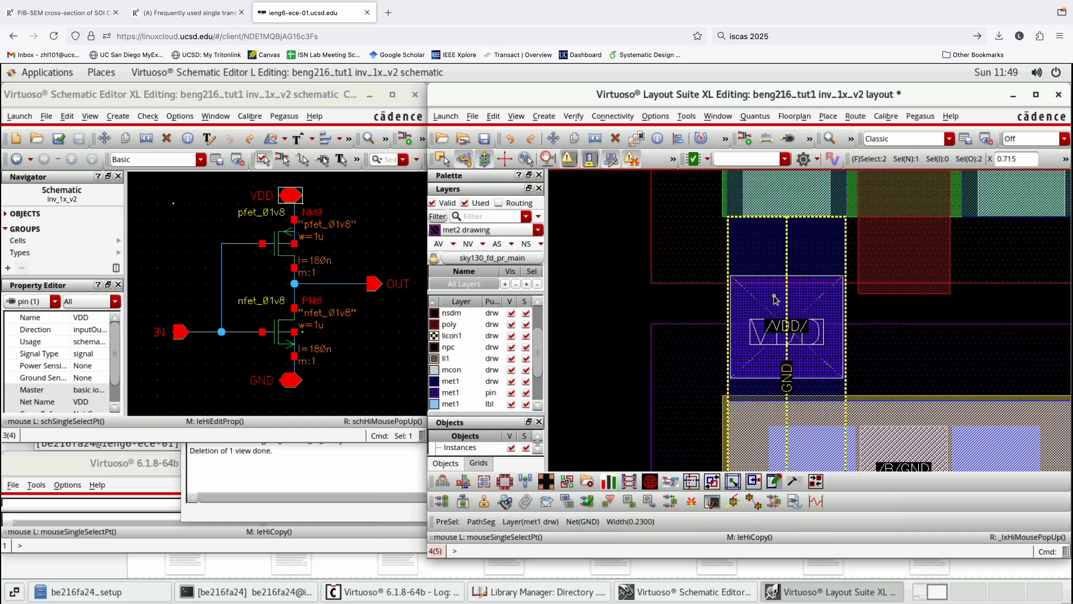
Set the terminal name of the copied pin on the GND path to GND and apply it.
ctrl+scroll(827, 320, down, 2)
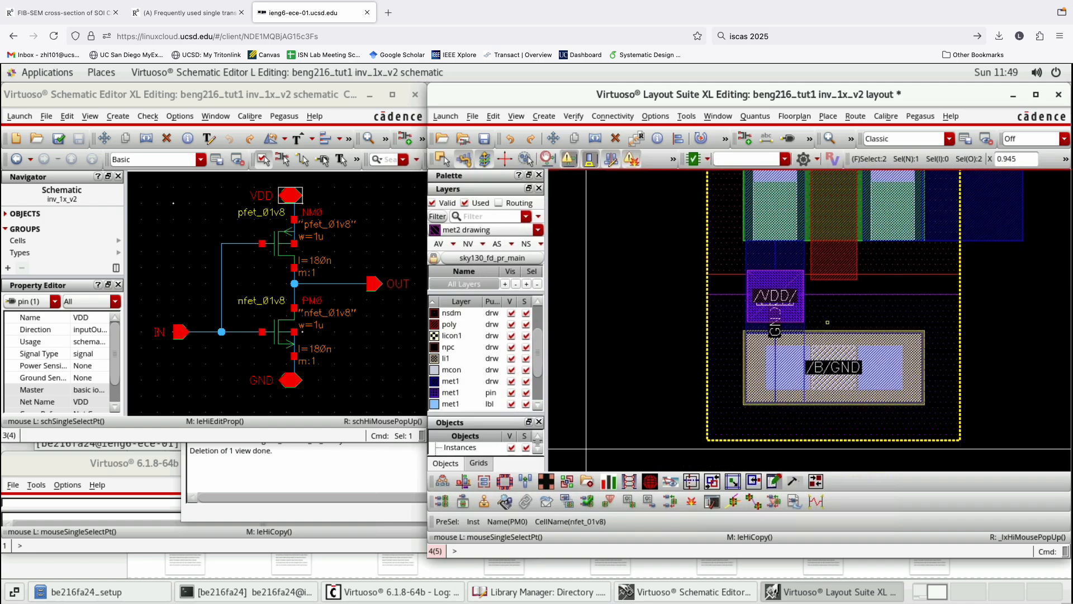
key(q)
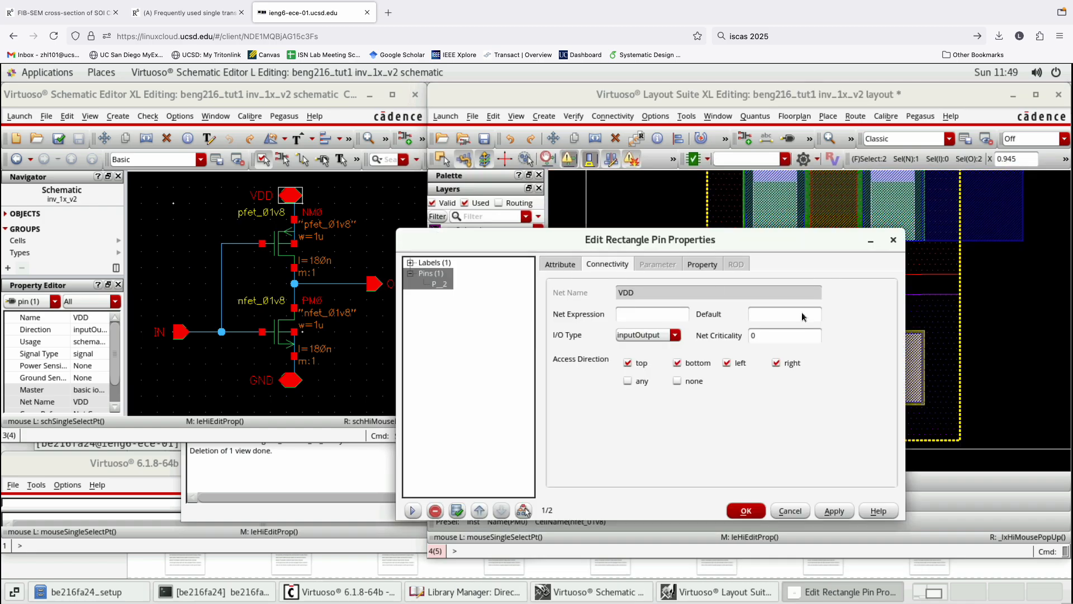
click(561, 265)
click(705, 423)
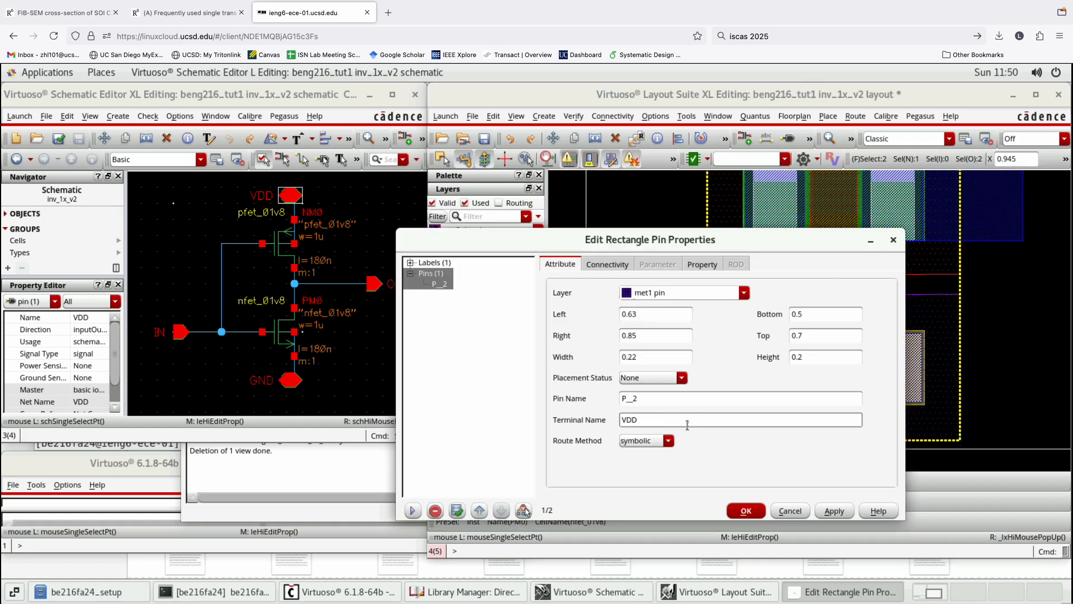
double_click(688, 425)
text(GND)
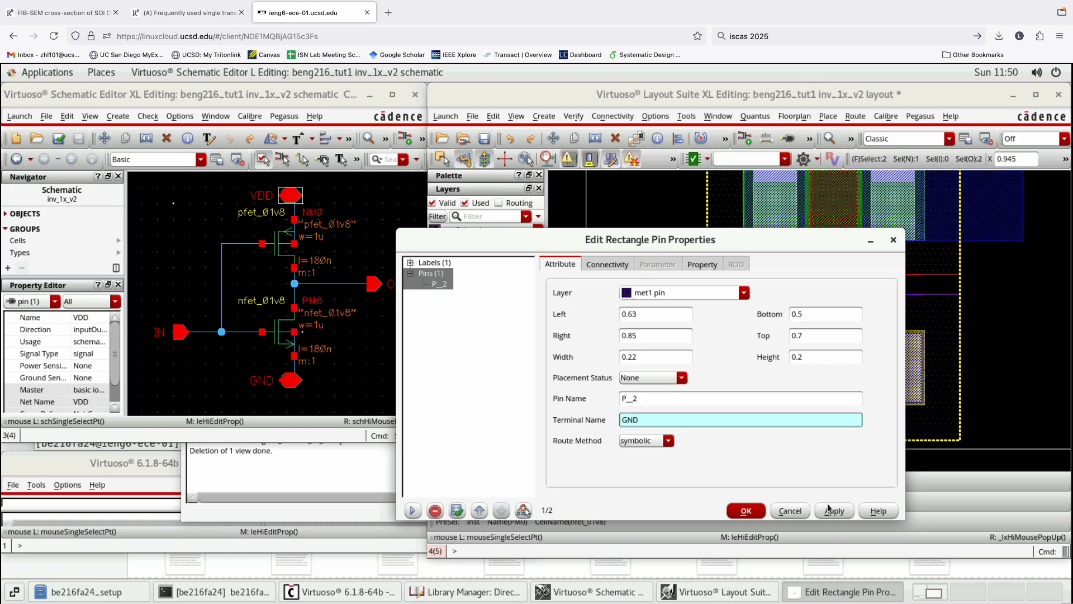
click(829, 509)
Change the text of the copied pin's met1 label to GND and confirm the property edits.
click(434, 263)
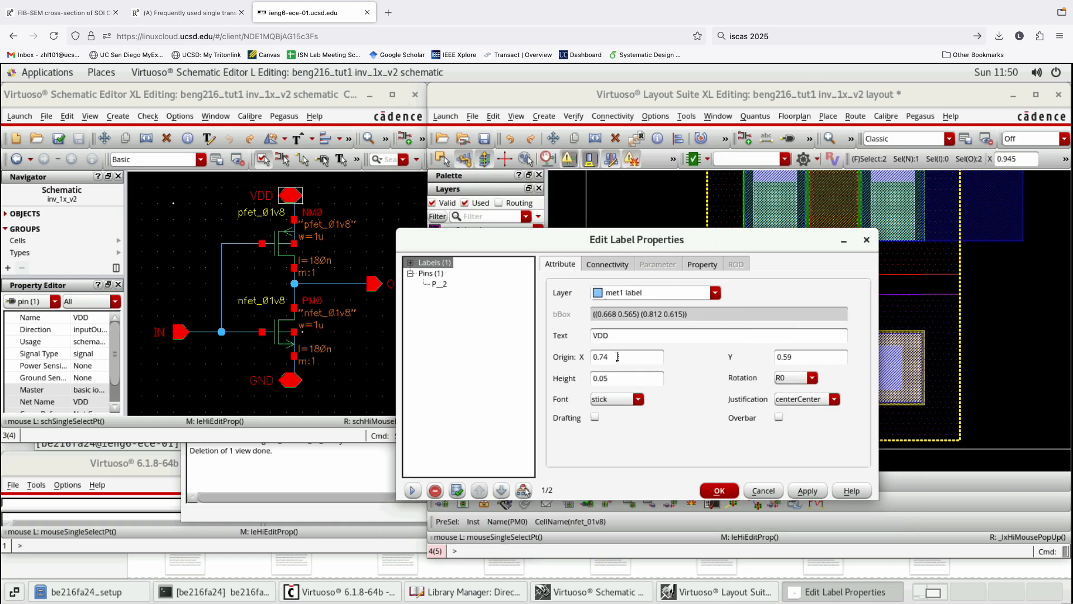
key(Tab)
text(GND)
key(Return)
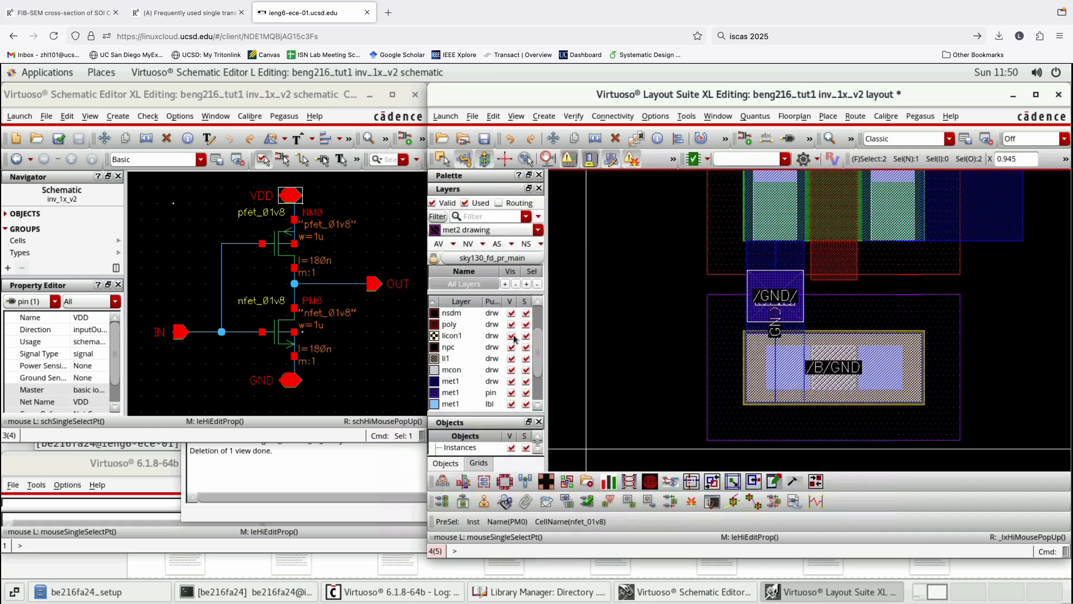
Review the attributes of the GND pin on the met1 ground path, confirm its properties, and save the layout.
key(q)
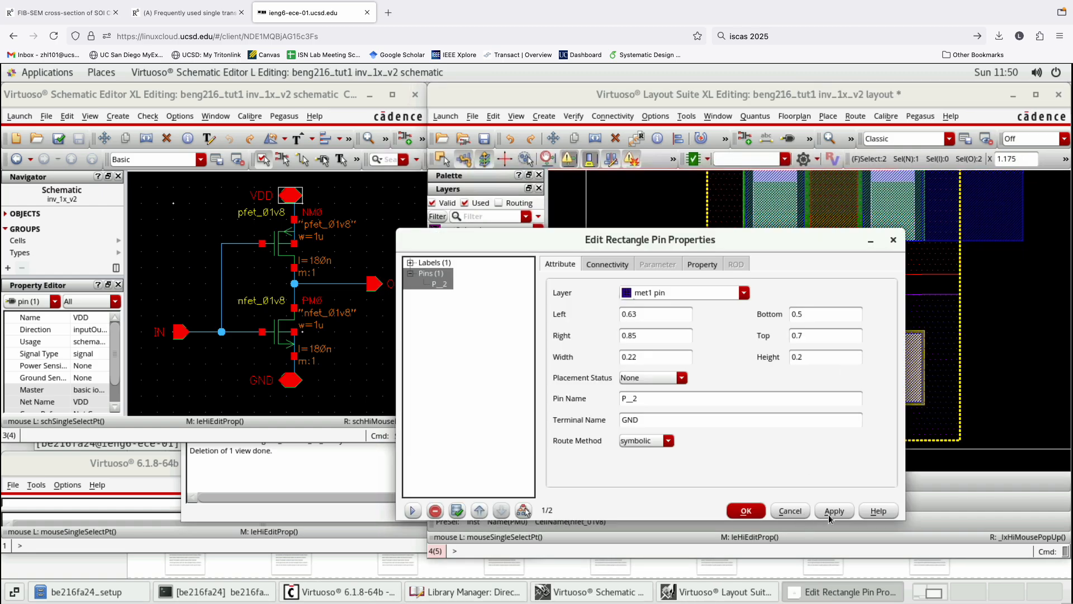
click(747, 510)
click(485, 140)
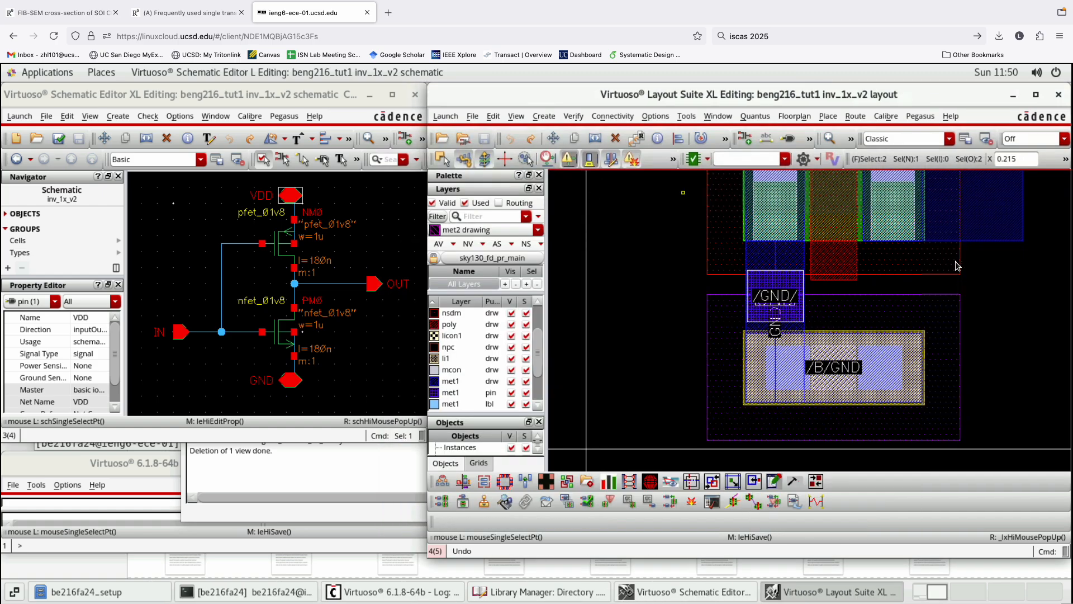
Examine the GND pin and its label on the met1 path between the nfet source and body contact.
scroll(754, 372, down, 1)
click(987, 322)
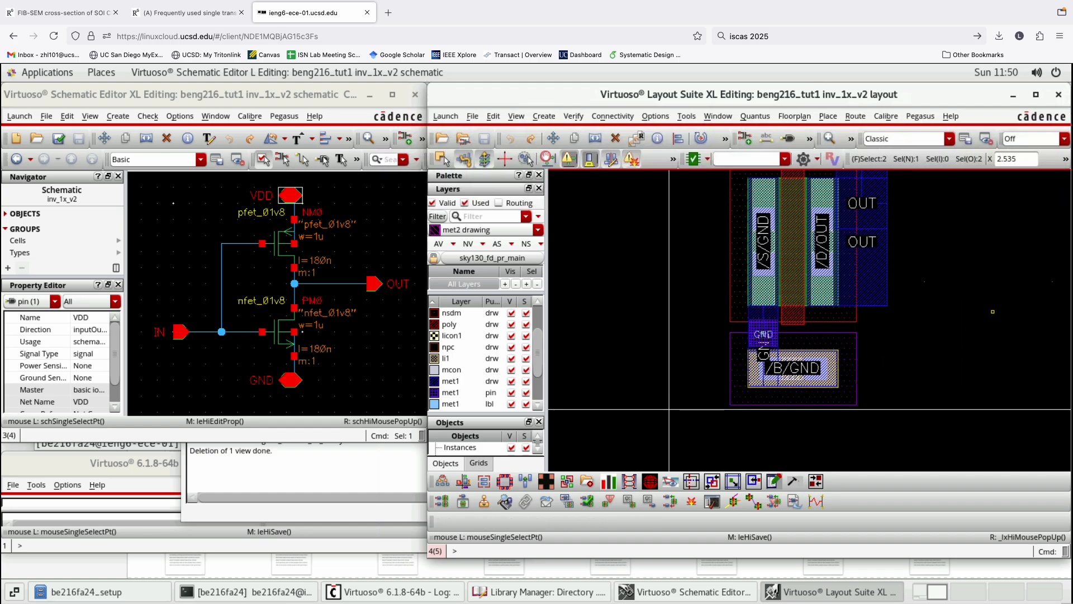
key(f)
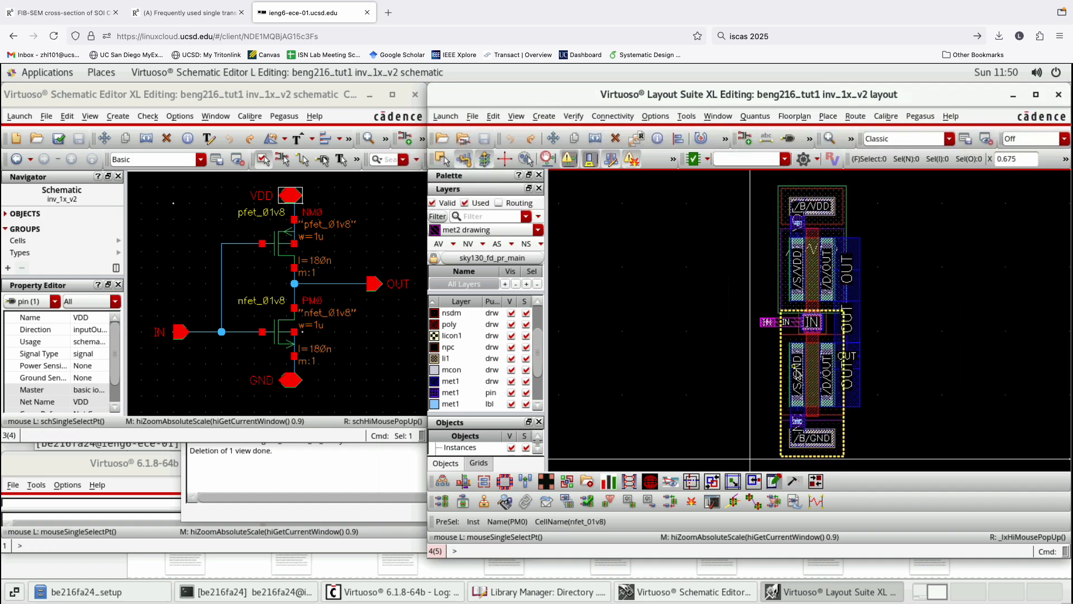
ctrl+scroll(806, 440, up, 2)
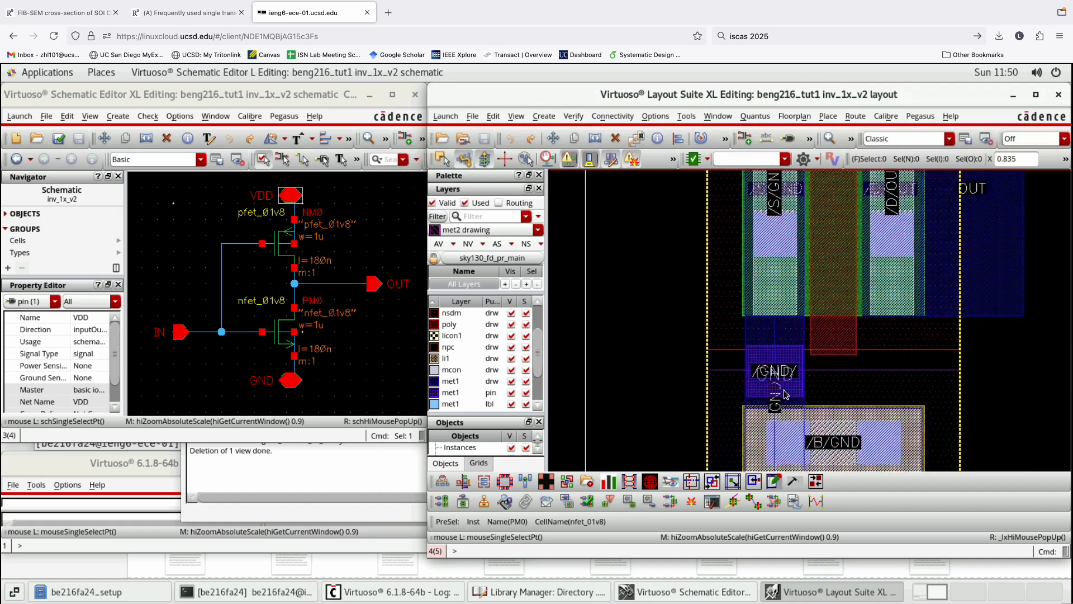
ctrl+scroll(772, 395, up, 2)
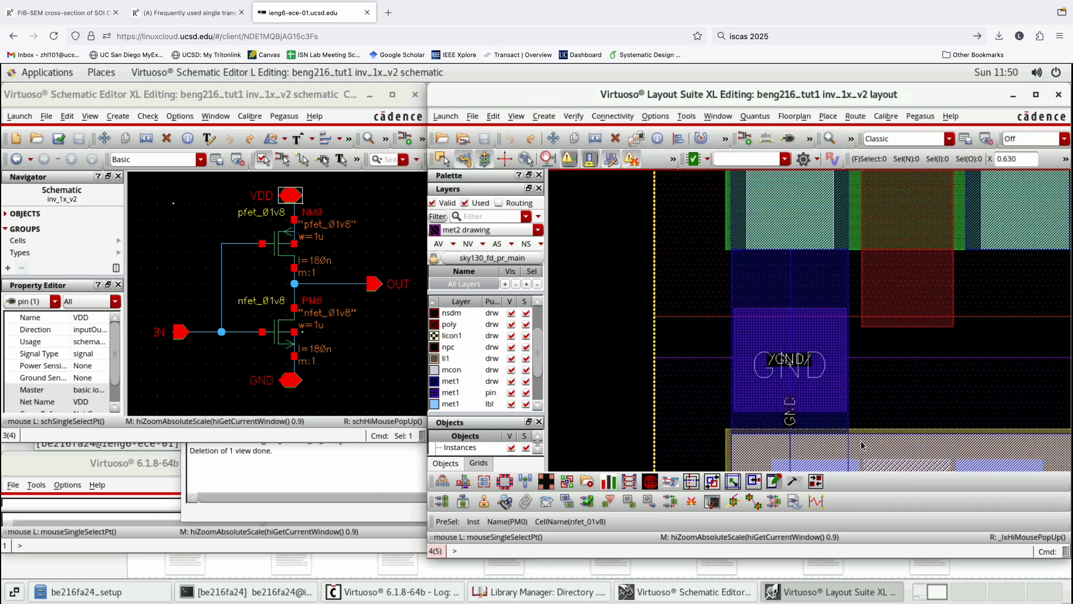
ctrl+scroll(678, 390, down, 2)
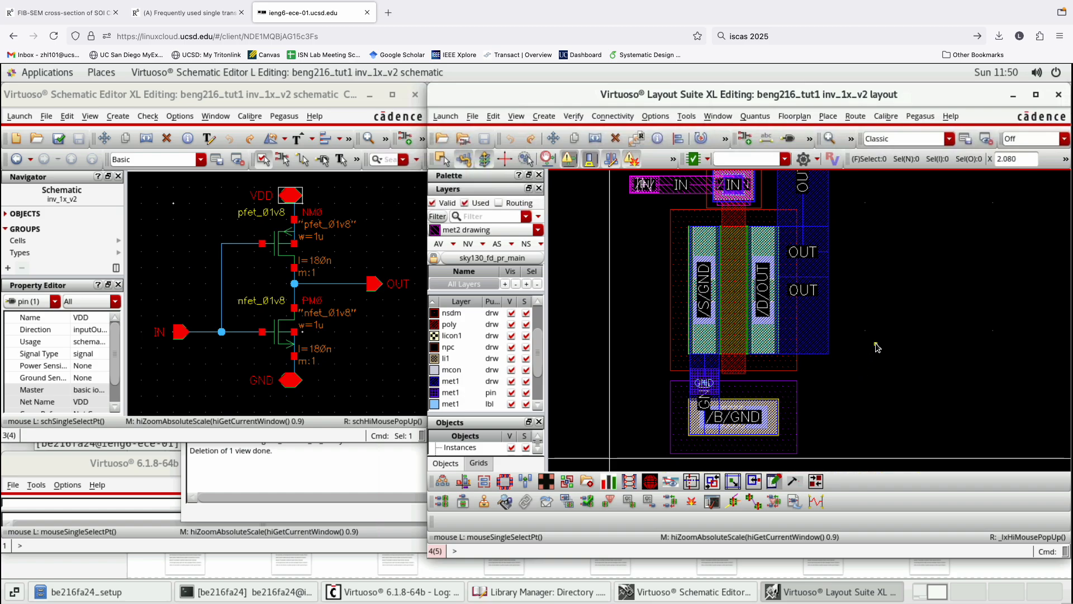
ctrl+scroll(839, 422, down, 2)
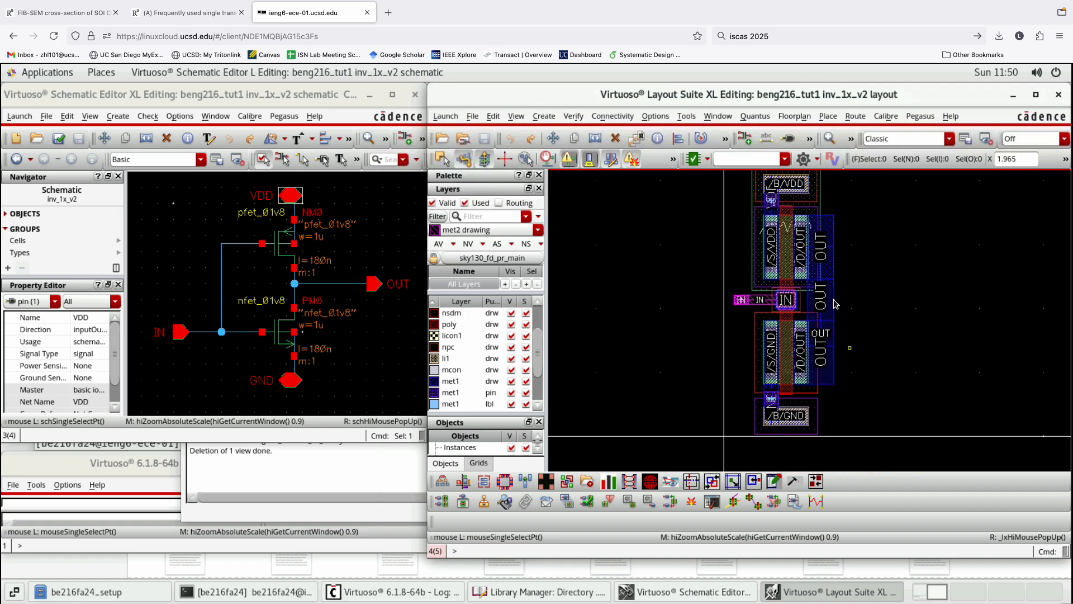
Copy the GND pin together with its label to the area just below the OUT met1 strip beside the nfet.
scroll(800, 416, up, 2)
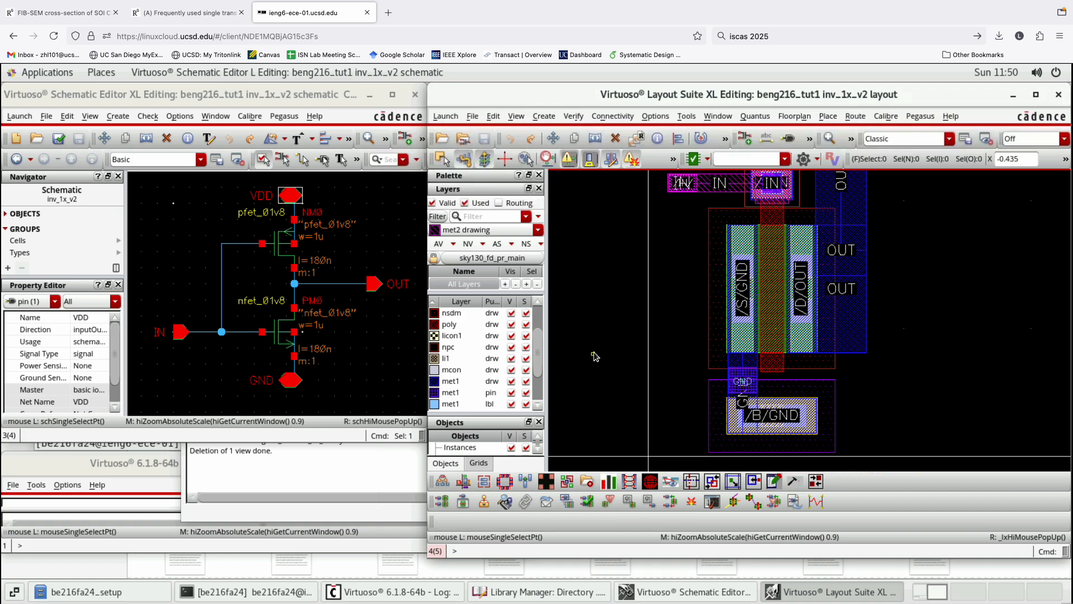
drag(594, 333, 811, 427)
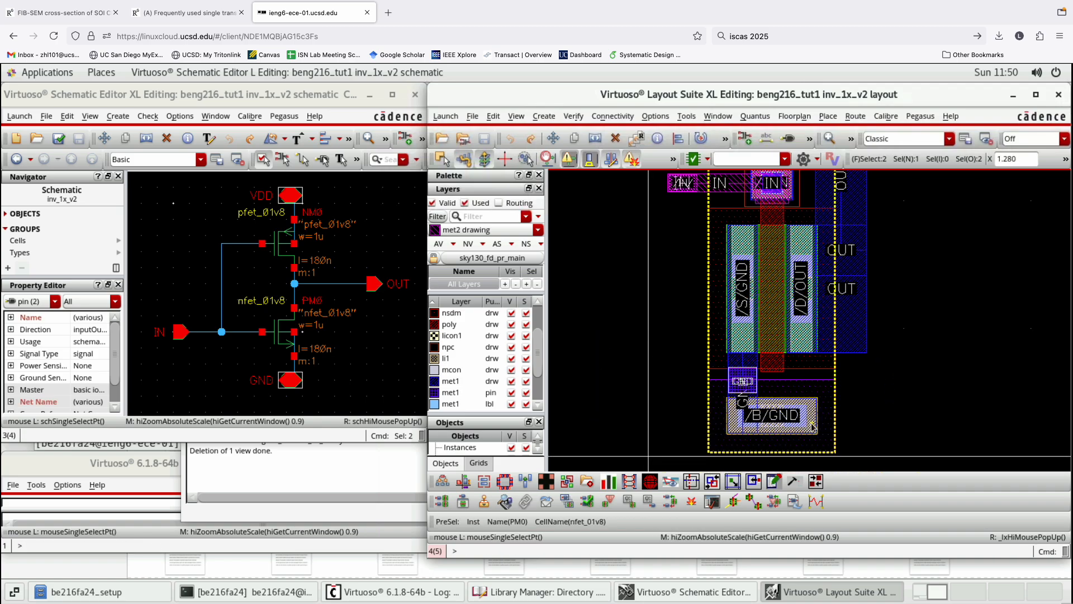
key(c)
click(775, 397)
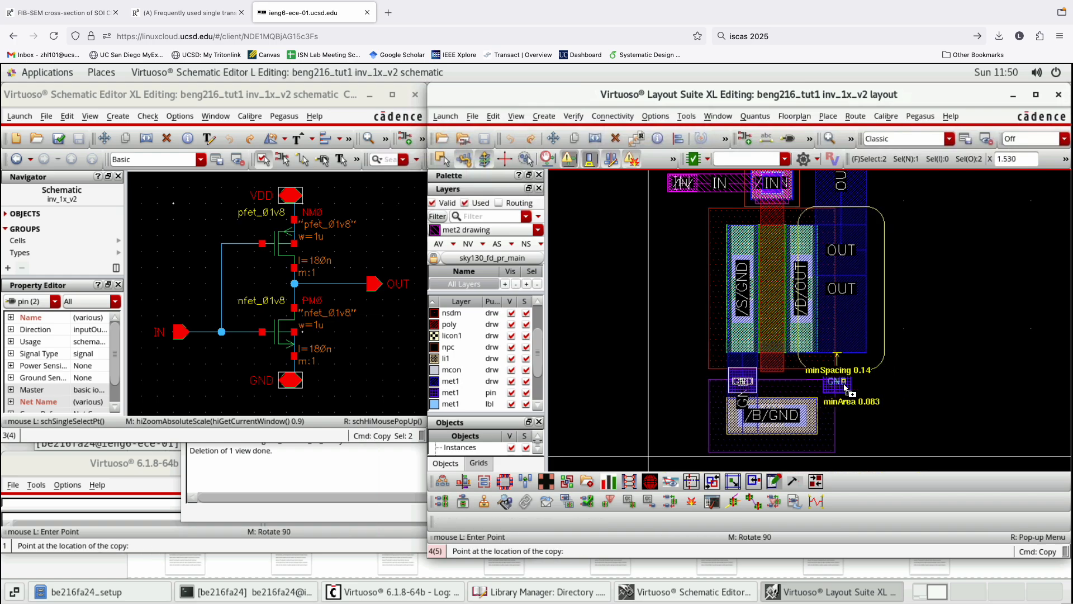
click(874, 413)
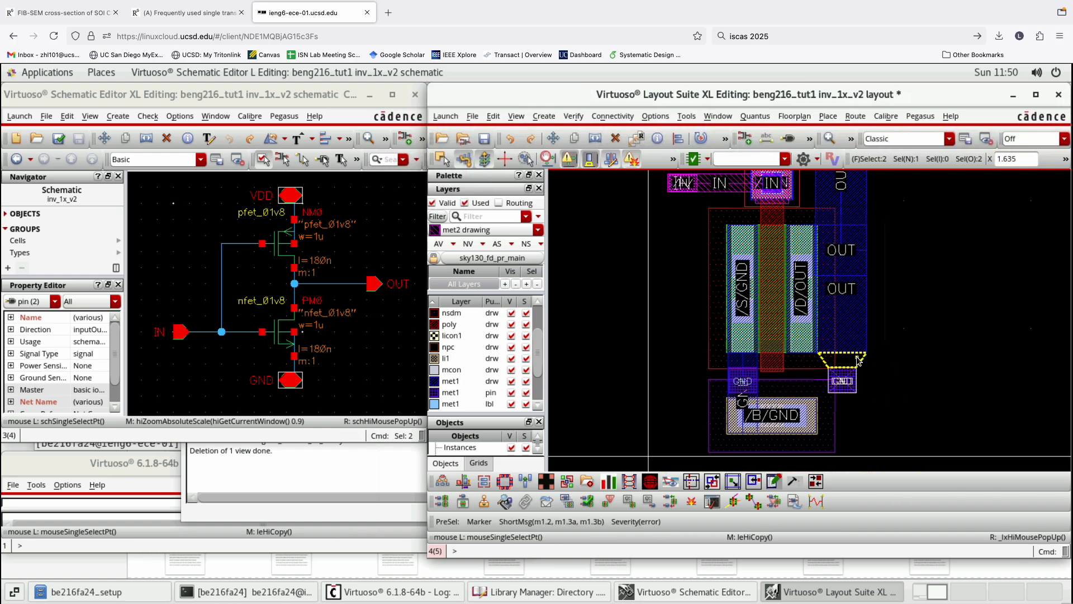
Read the message of the error marker between the copied pin and the OUT metal, and close its properties.
click(859, 360)
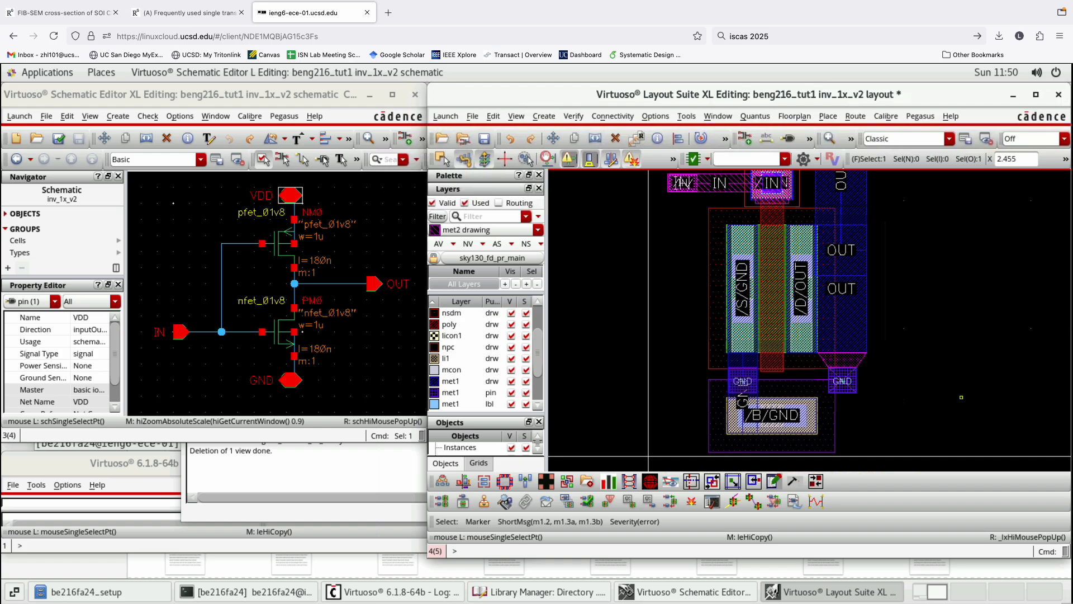
key(q)
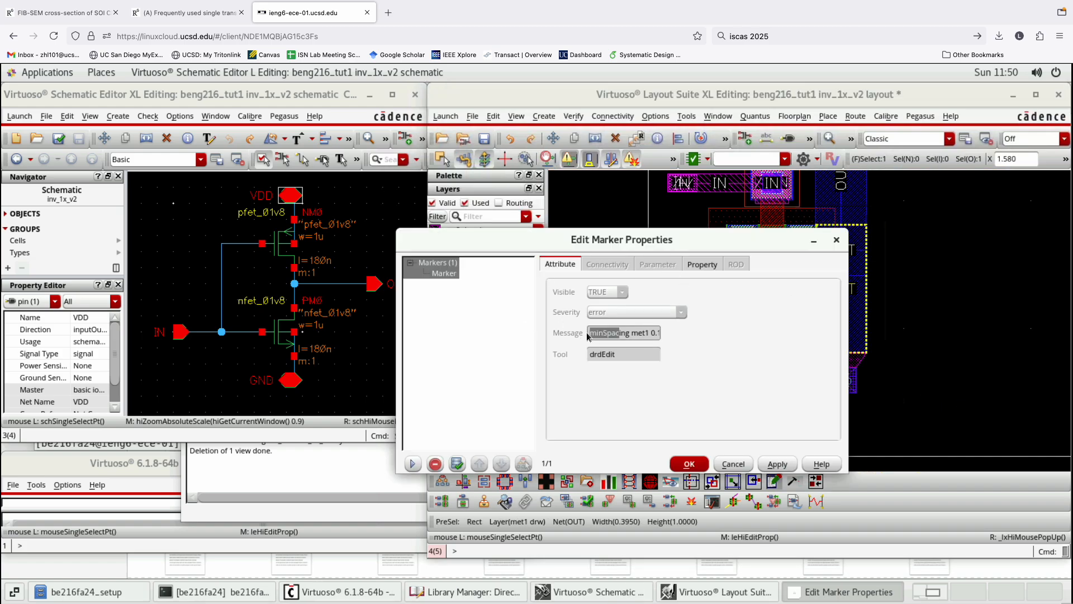
drag(590, 334, 674, 337)
click(837, 239)
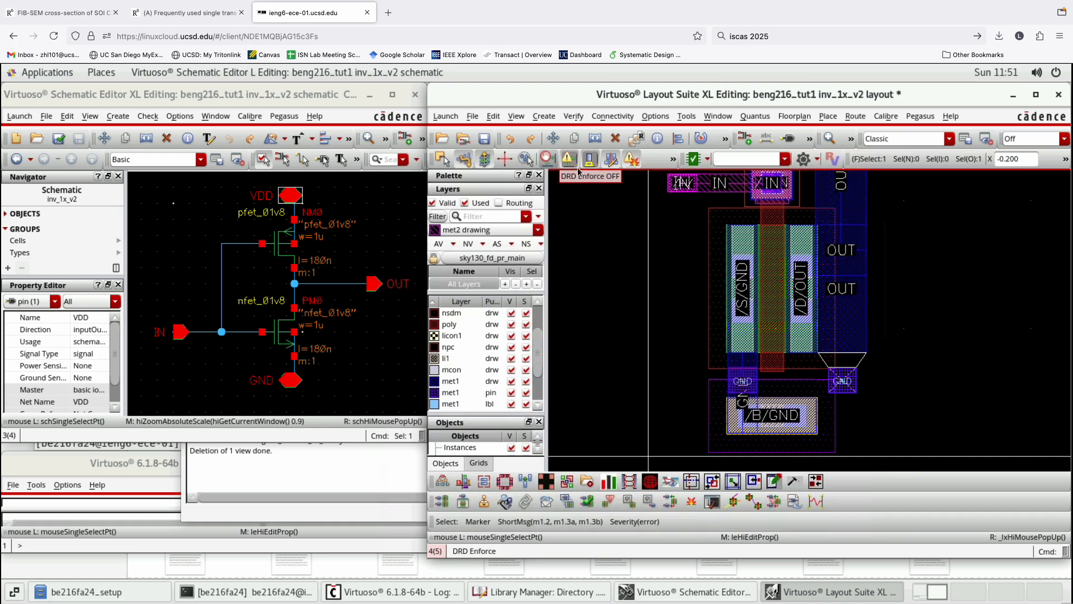
click(939, 381)
Move the copied pin and its label up onto the OUT met1 strip beside the nfet drain.
scroll(939, 381, up, 1)
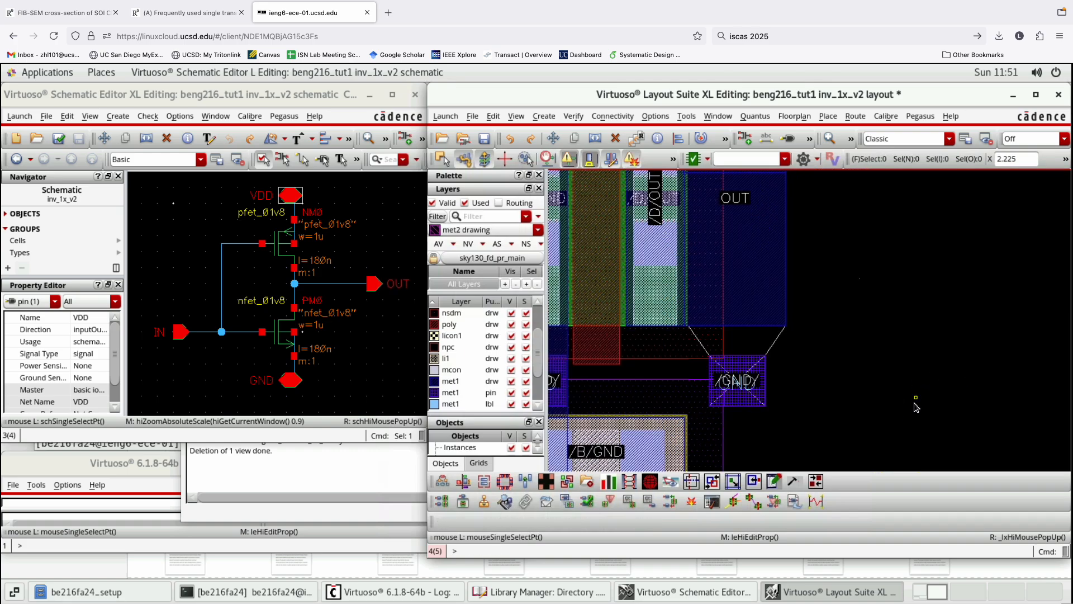
drag(945, 433, 649, 335)
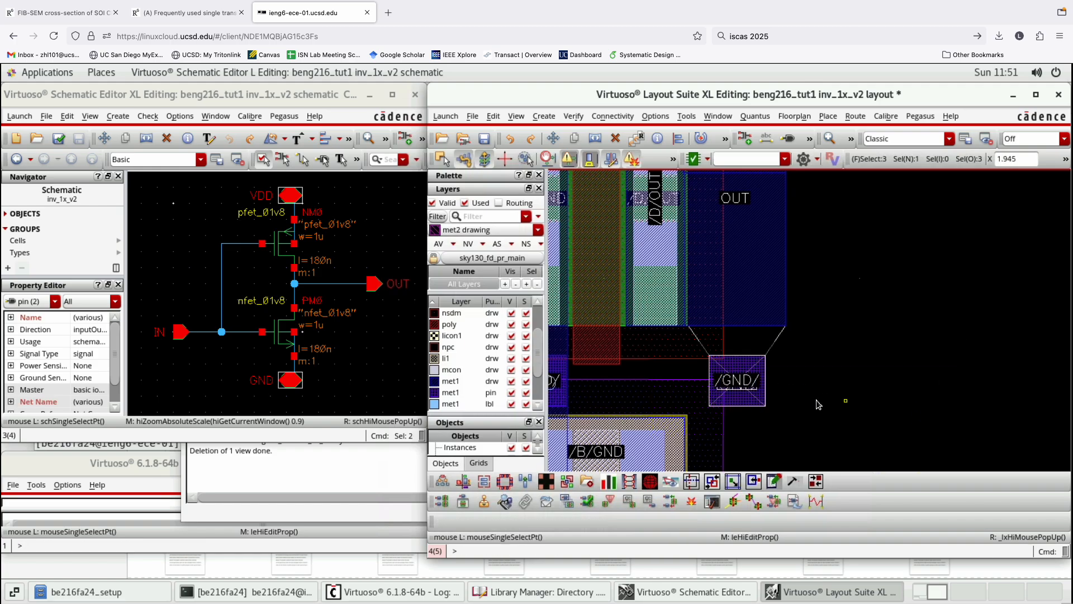
key(m)
click(755, 413)
scroll(752, 408, down, 1)
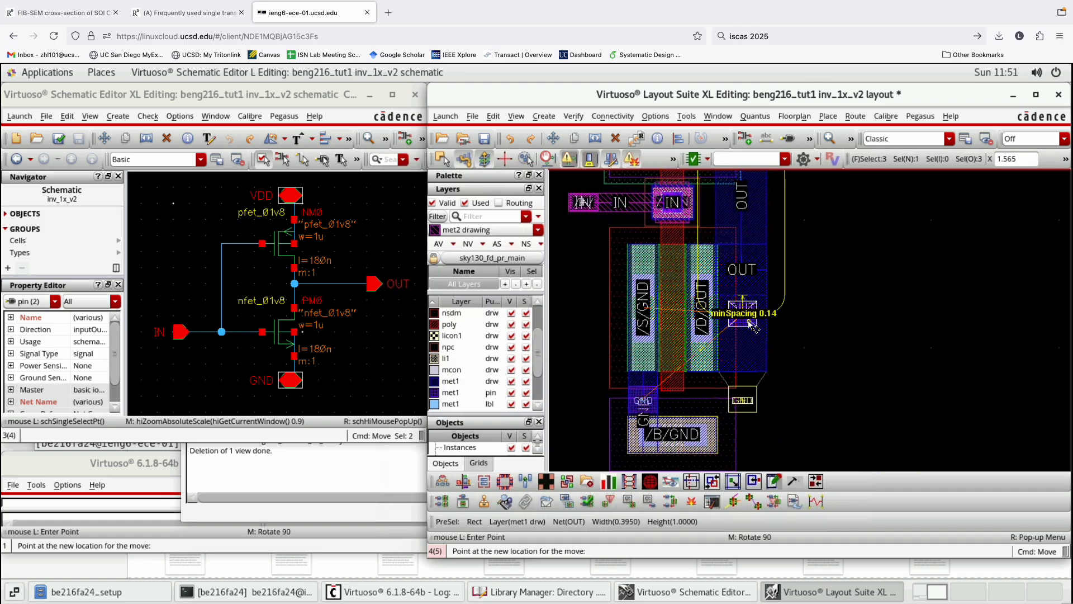
click(752, 324)
scroll(759, 332, up, 1)
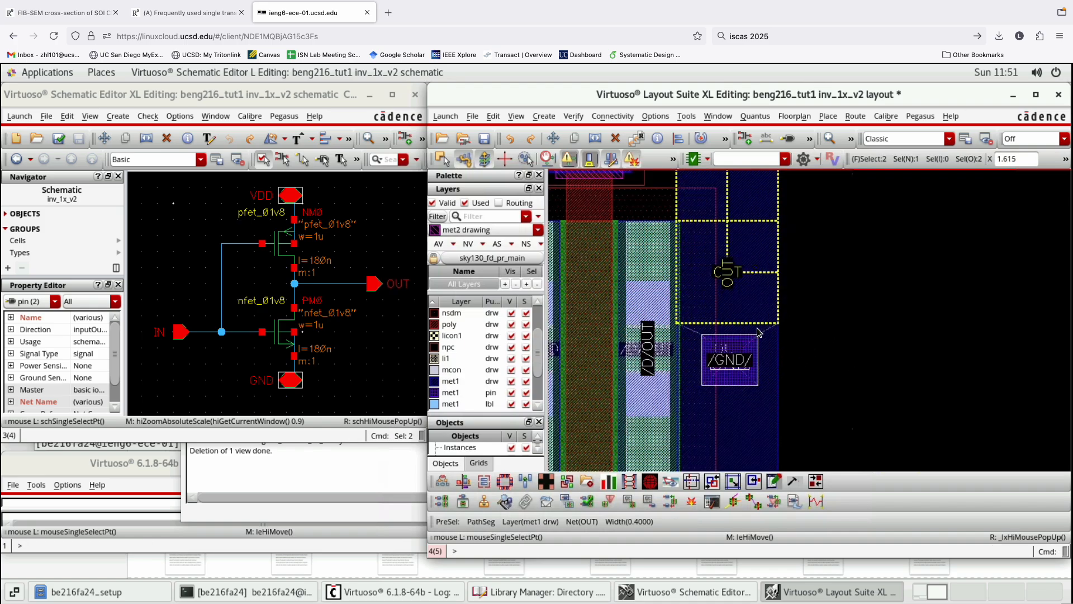
key(m)
click(729, 374)
click(730, 304)
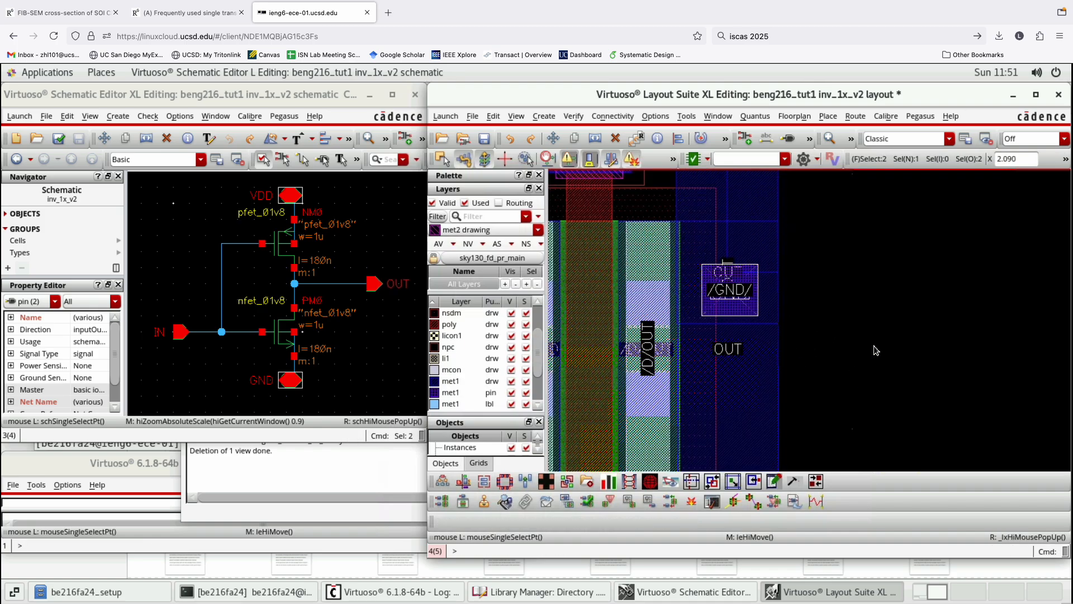
Set the terminal name of the copied pin on the OUT strip to OUT and apply it.
key(q)
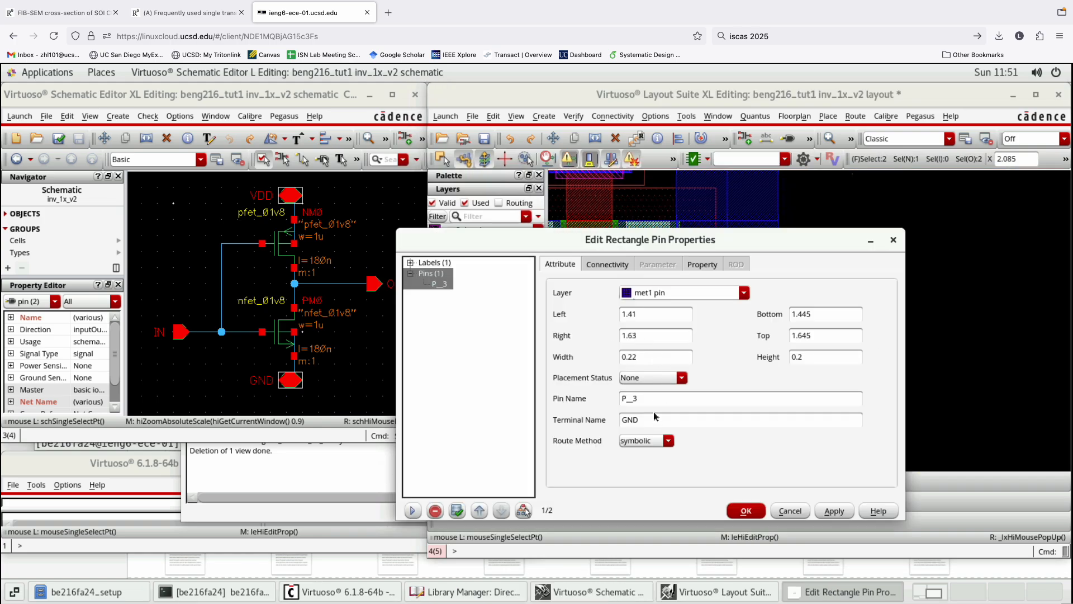
drag(655, 417, 569, 420)
text(OUT)
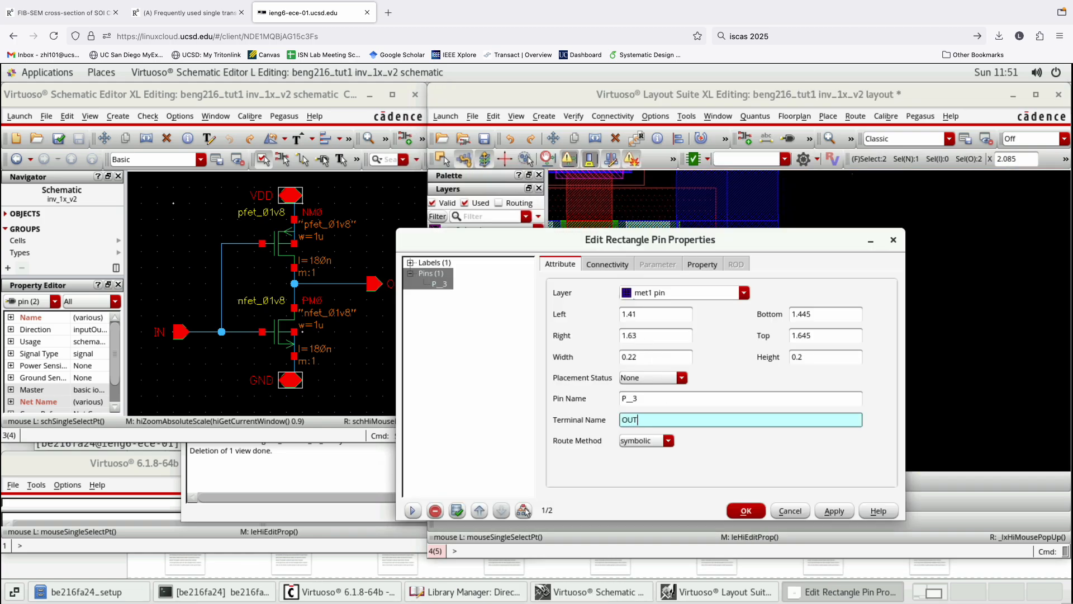
click(834, 511)
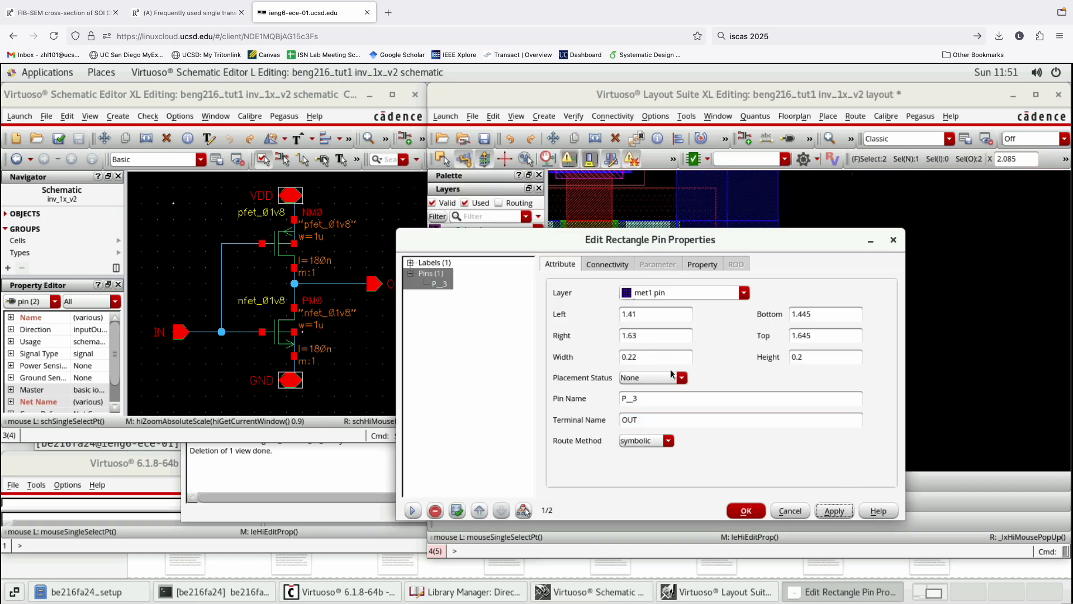
Set the OUT pin's I/O type to output in its connectivity properties and apply it.
click(607, 264)
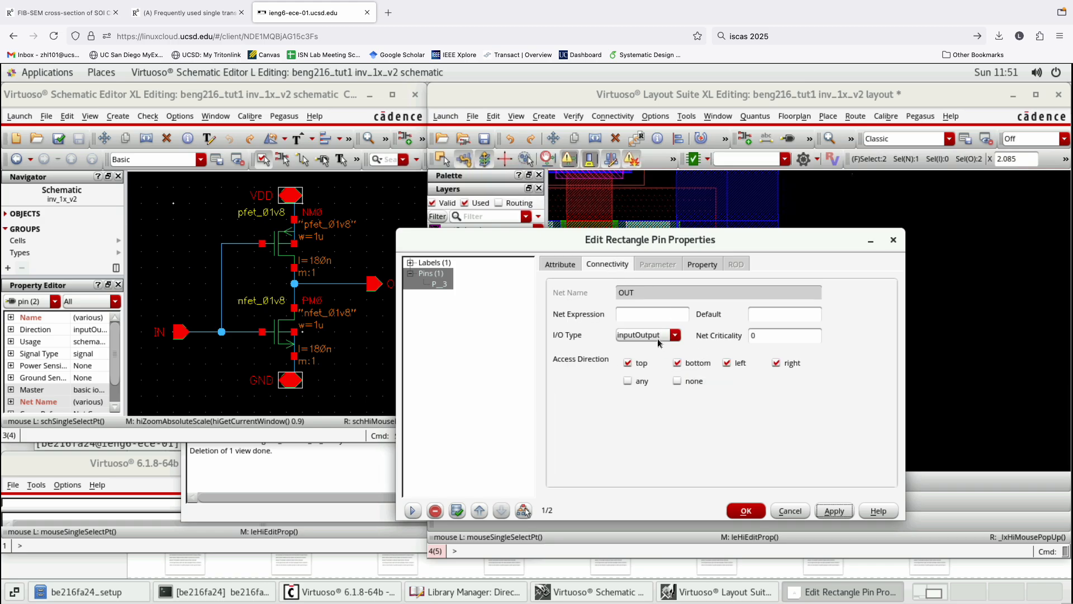
click(635, 336)
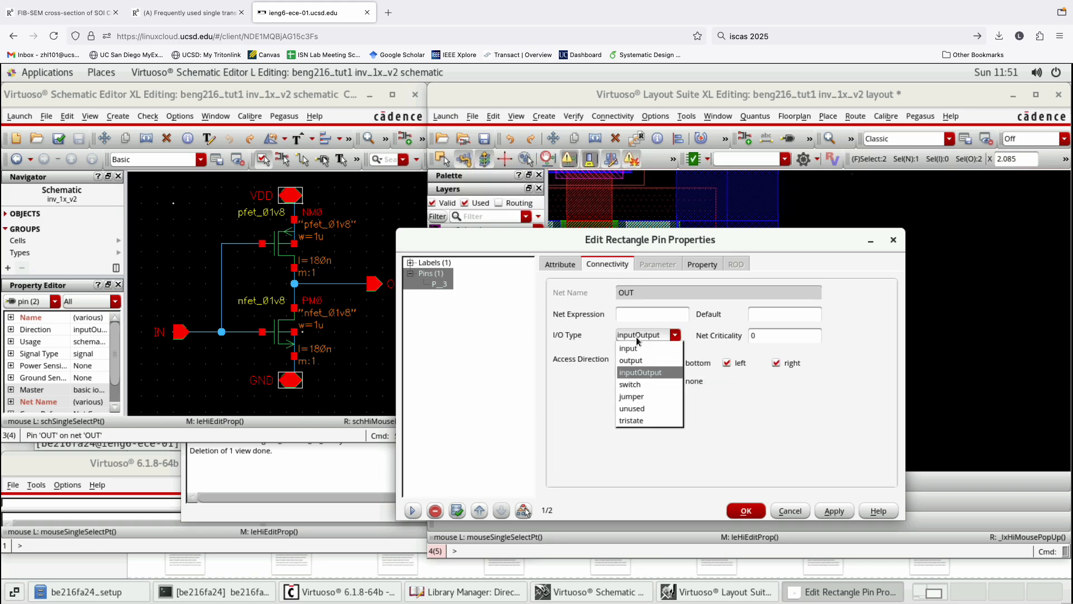
click(649, 357)
click(828, 511)
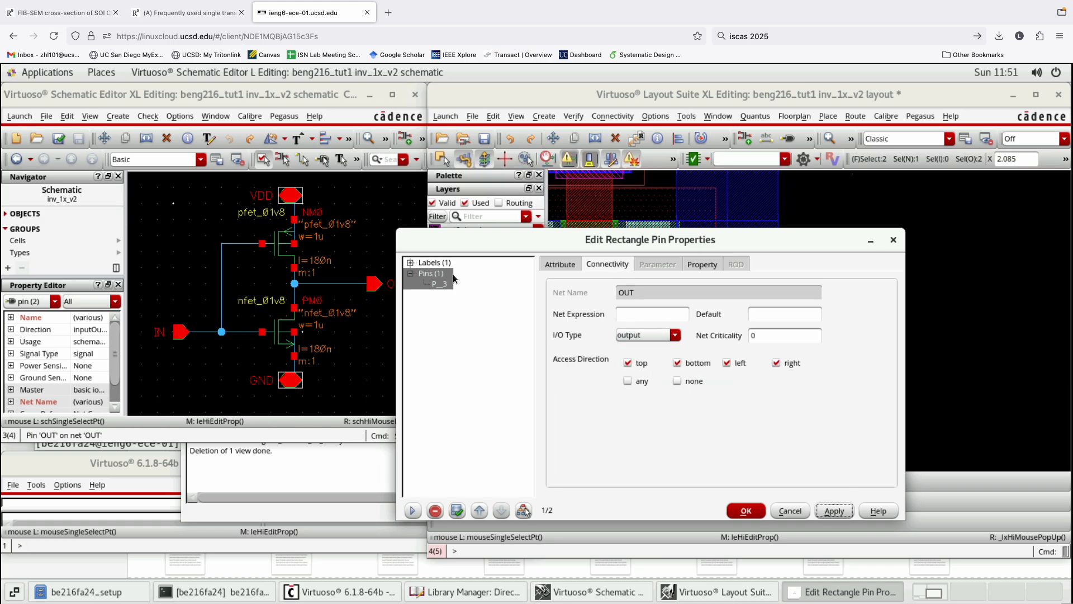
Set the net name of the copied pin's label to OUT, apply it, and confirm the property edits.
click(435, 262)
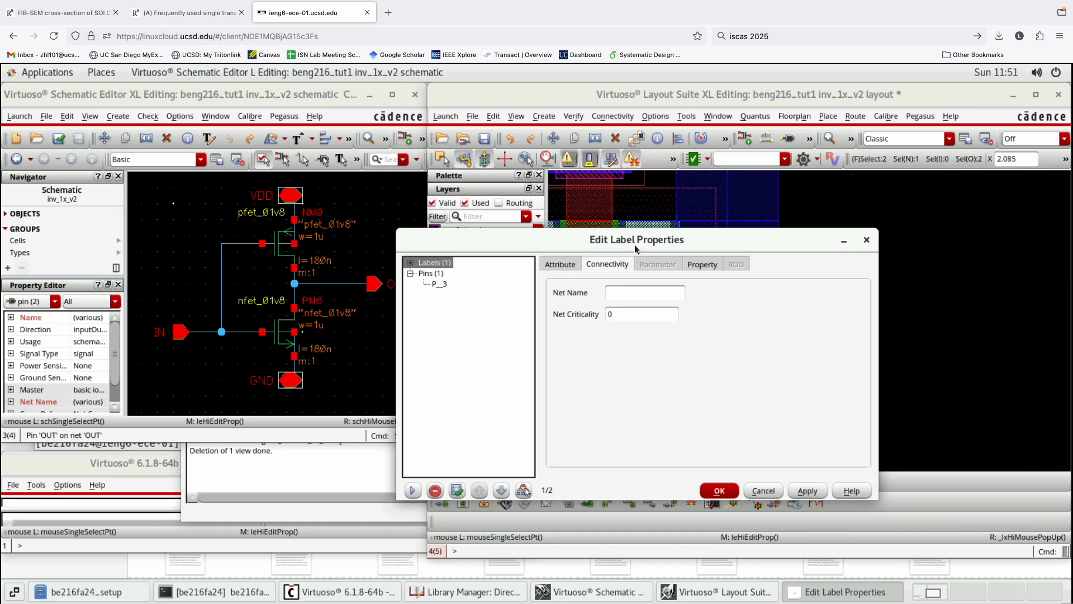
click(545, 267)
click(608, 262)
click(646, 295)
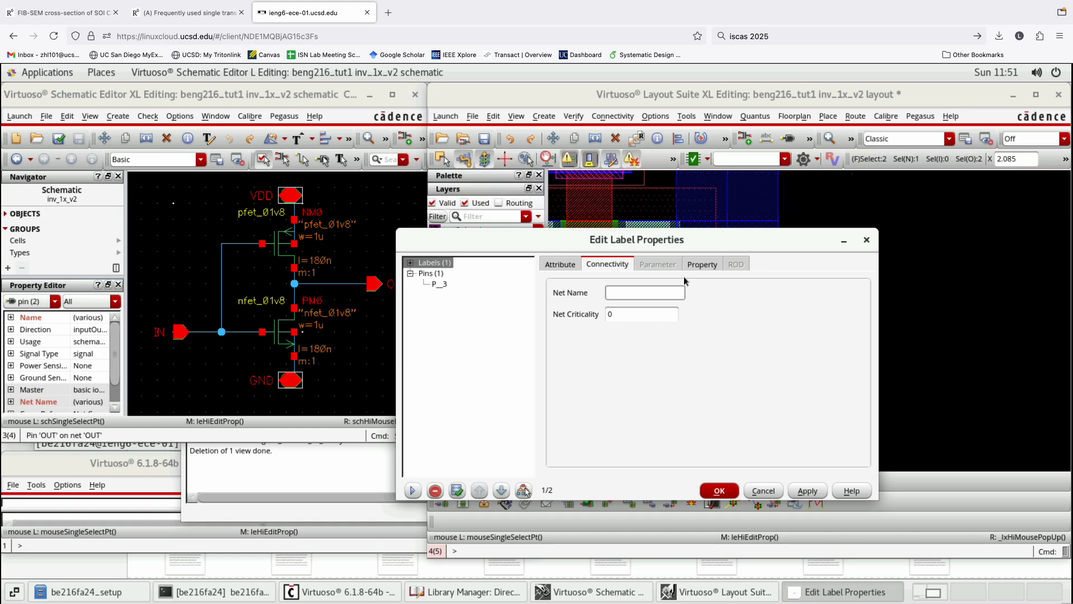
text(OUT)
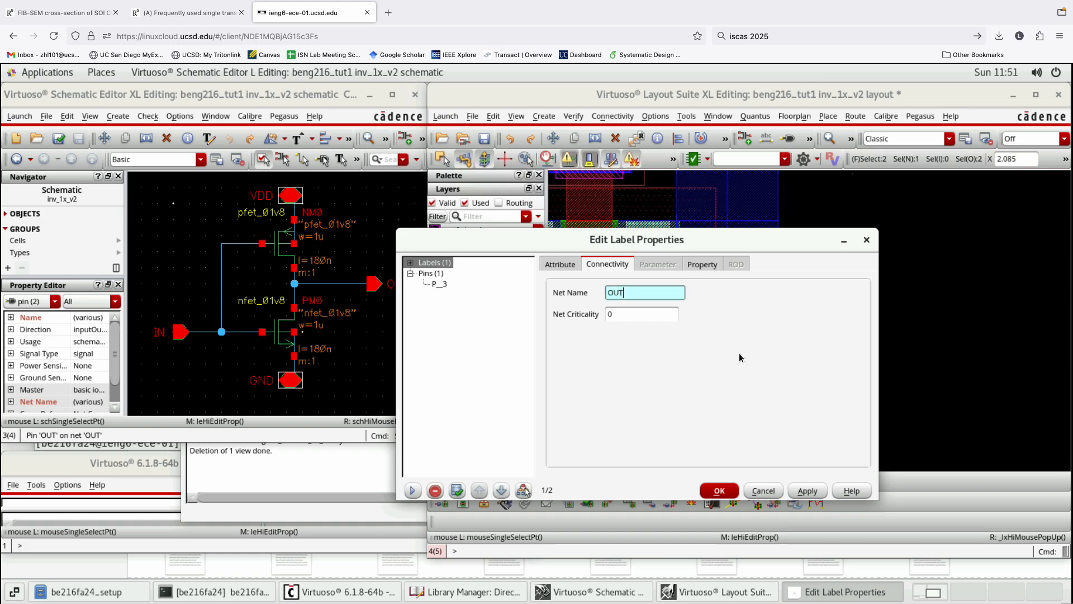
click(802, 492)
click(721, 491)
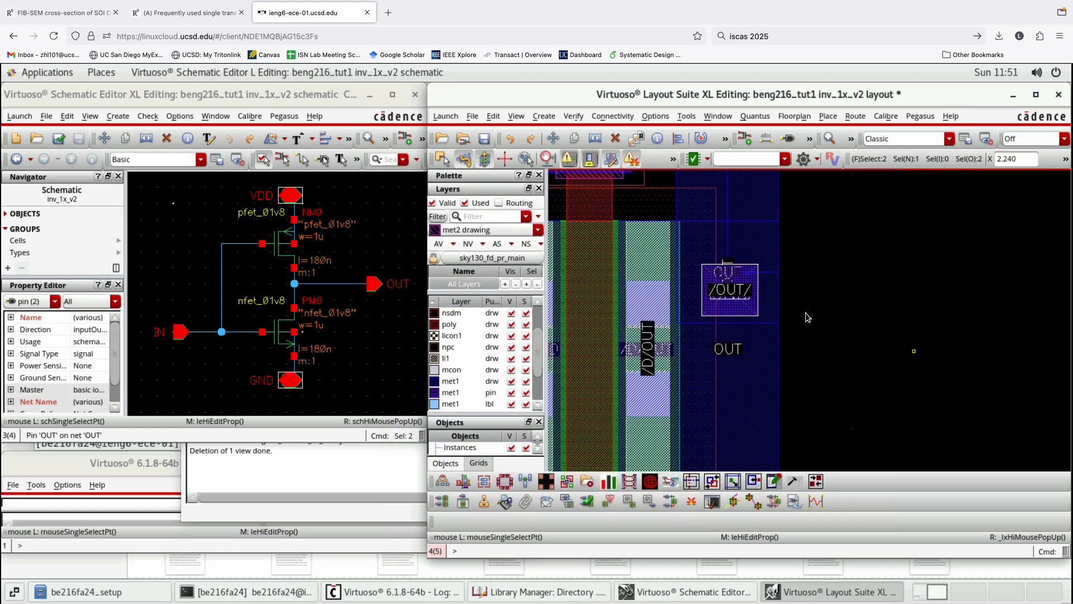
Change the text of the copied GND label on the OUT pin to OUT and apply it.
ctrl+scroll(768, 287, up, 2)
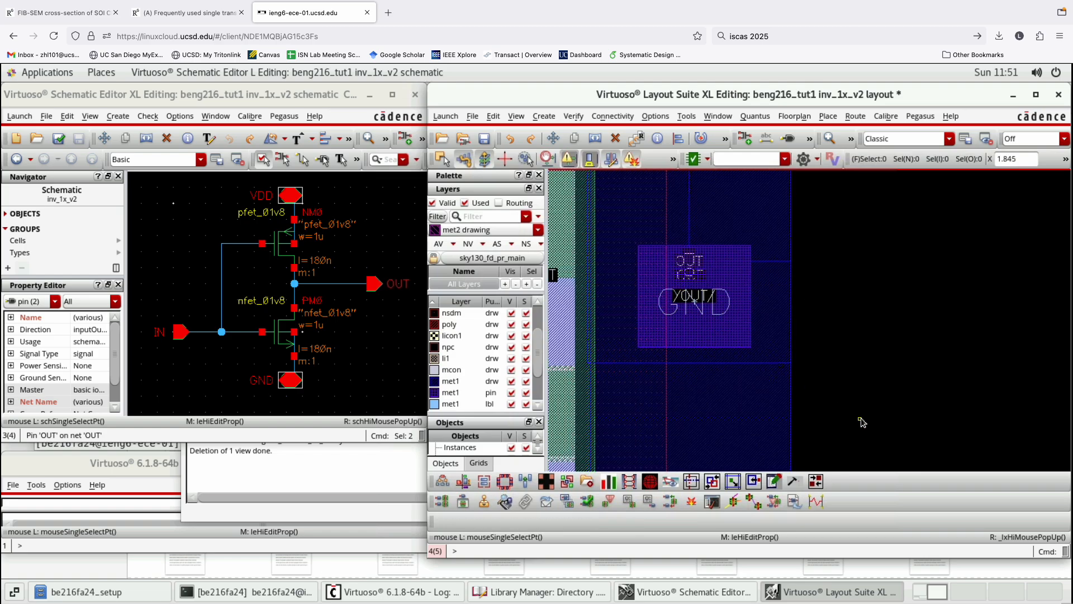
click(716, 317)
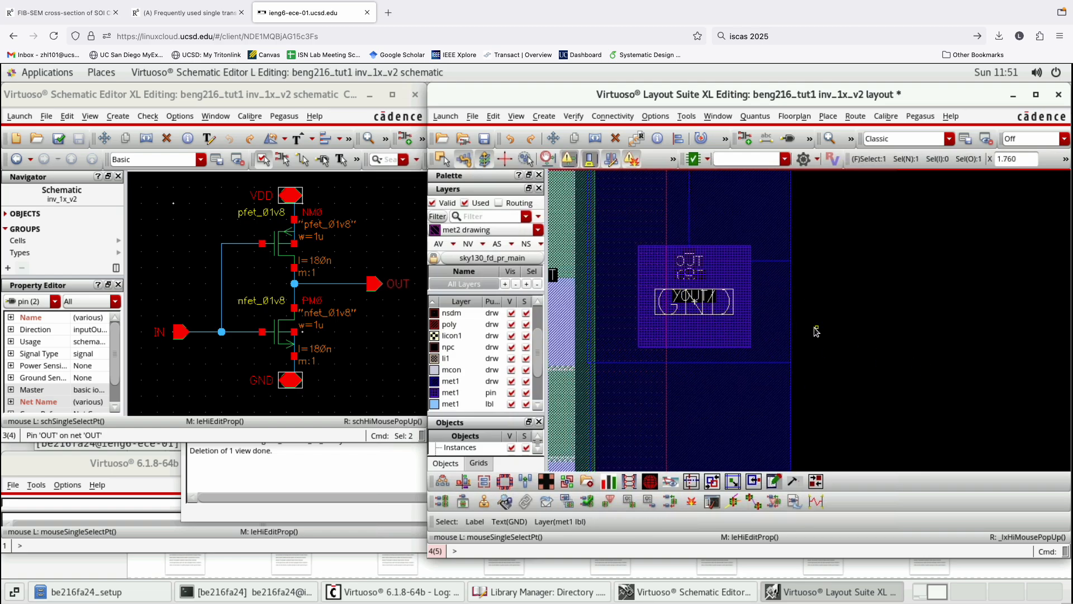
key(q)
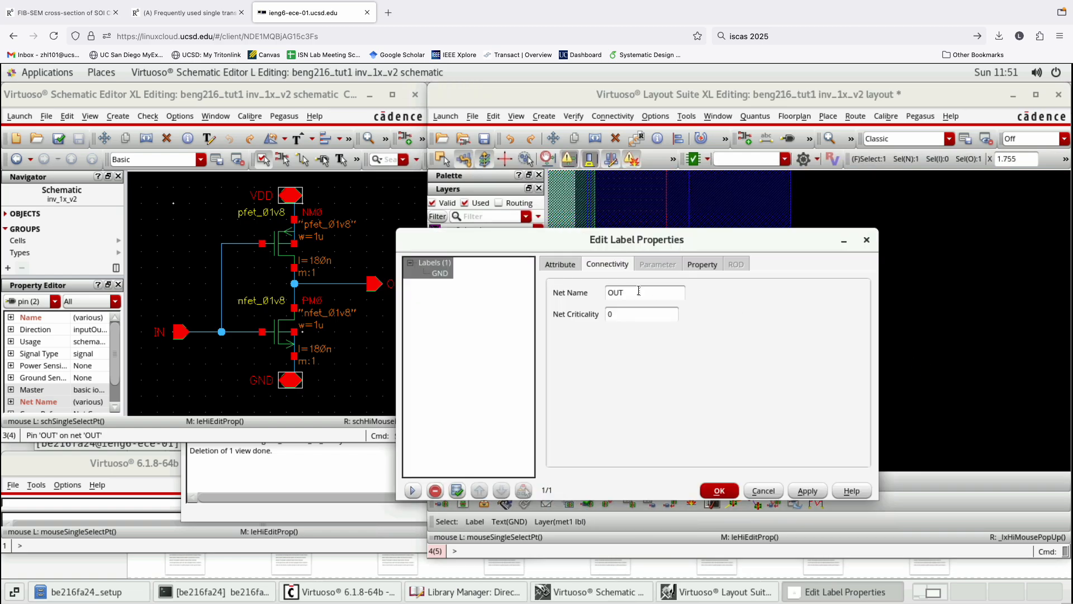
click(573, 266)
click(612, 265)
click(570, 265)
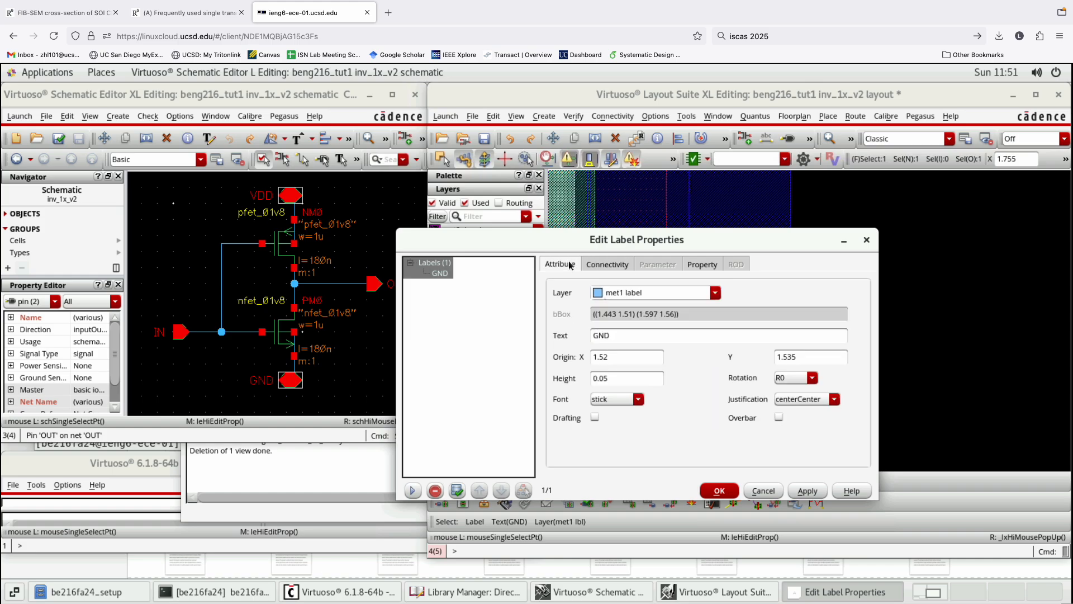
drag(615, 335, 562, 334)
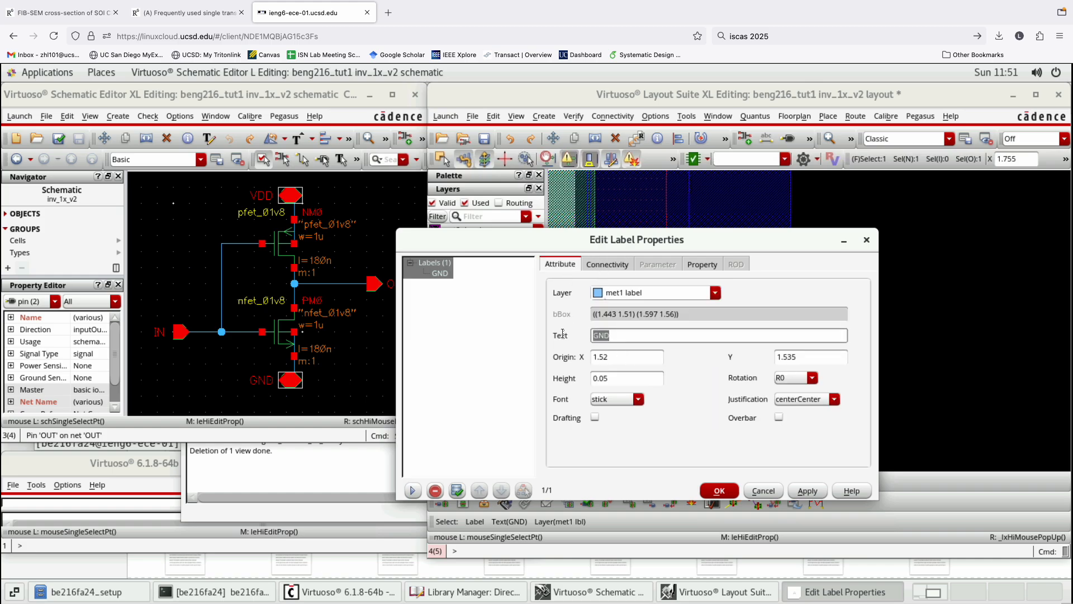
text(OUT)
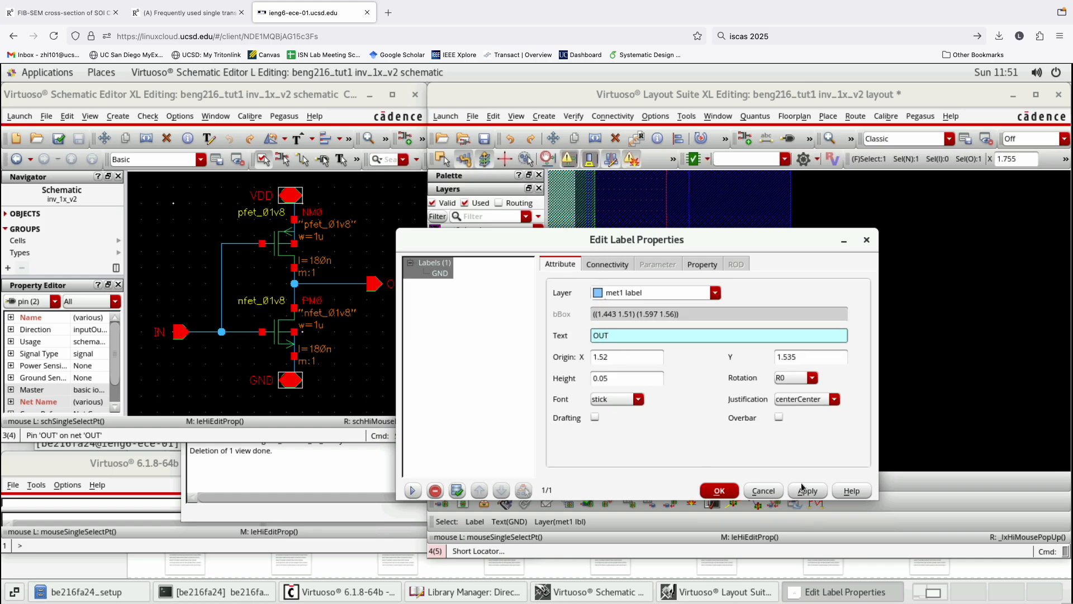
click(804, 490)
Check the edited OUT label's net name and text, confirm its properties, and deselect it.
click(608, 264)
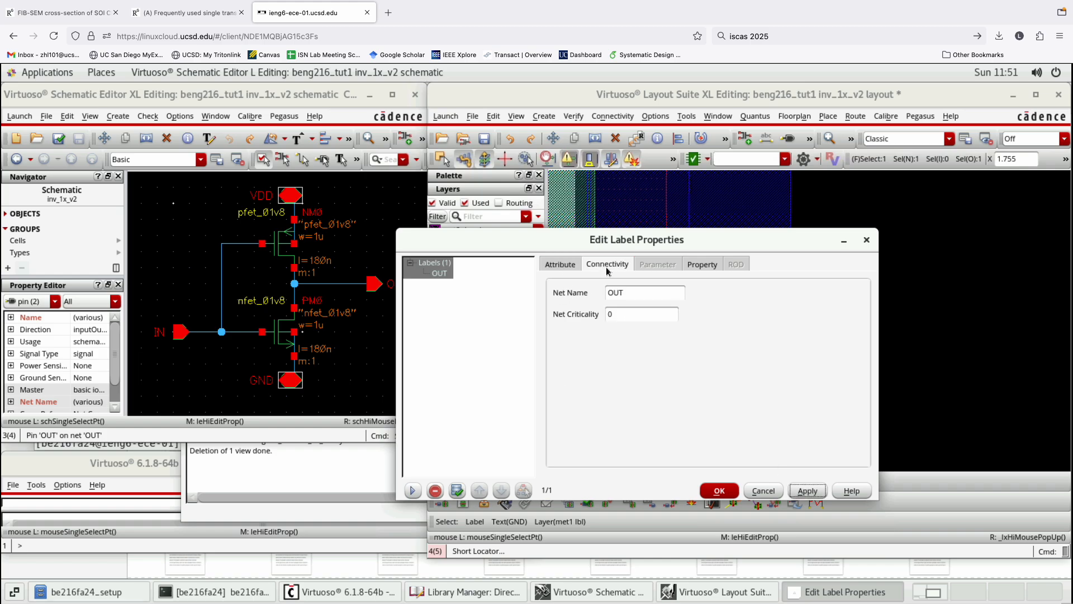
double_click(634, 290)
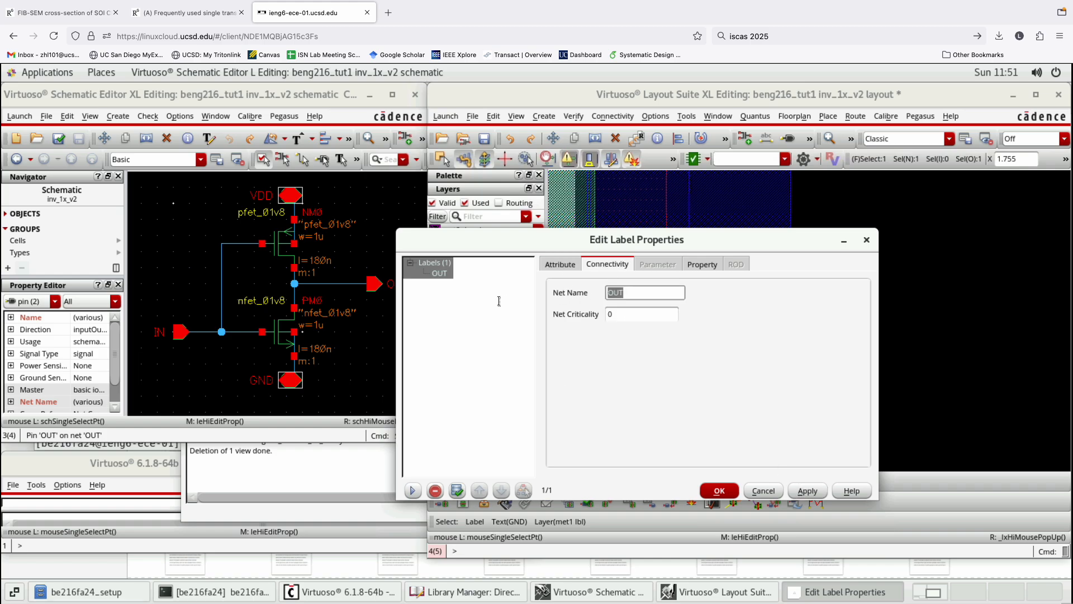
click(560, 266)
double_click(633, 336)
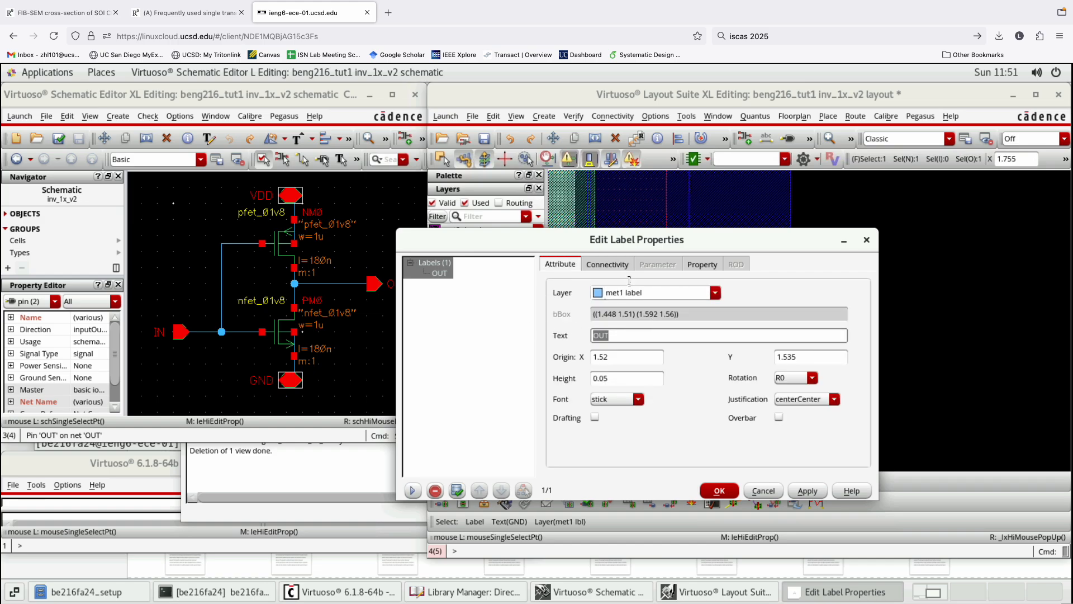
click(808, 492)
click(720, 491)
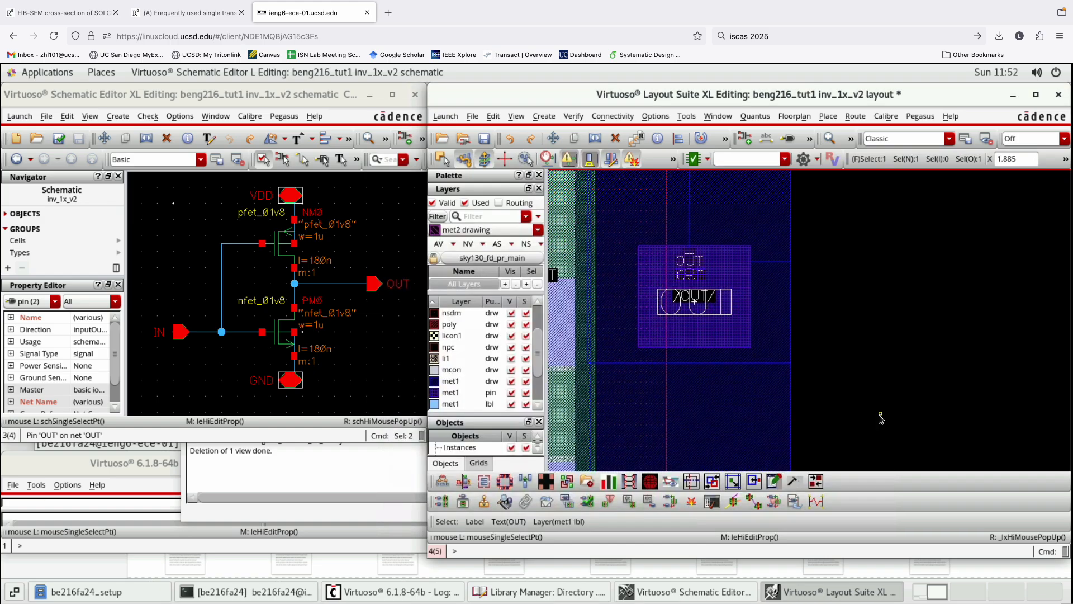
click(928, 330)
Check the OUT pin's attributes and connectivity settings, then close its properties without changes.
key(f)
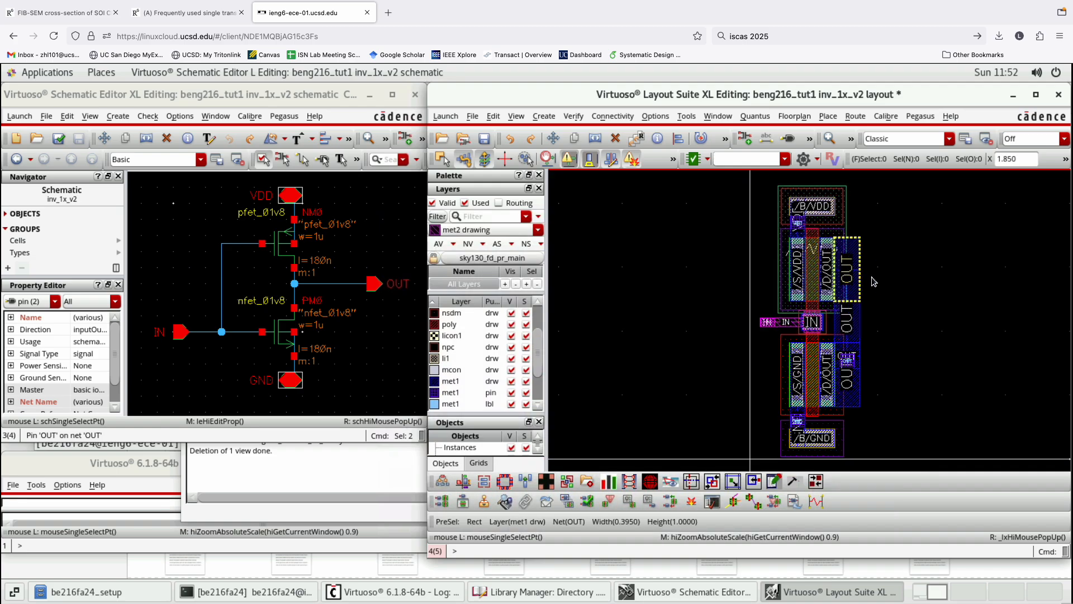
scroll(853, 339, up, 1)
scroll(878, 398, up, 1)
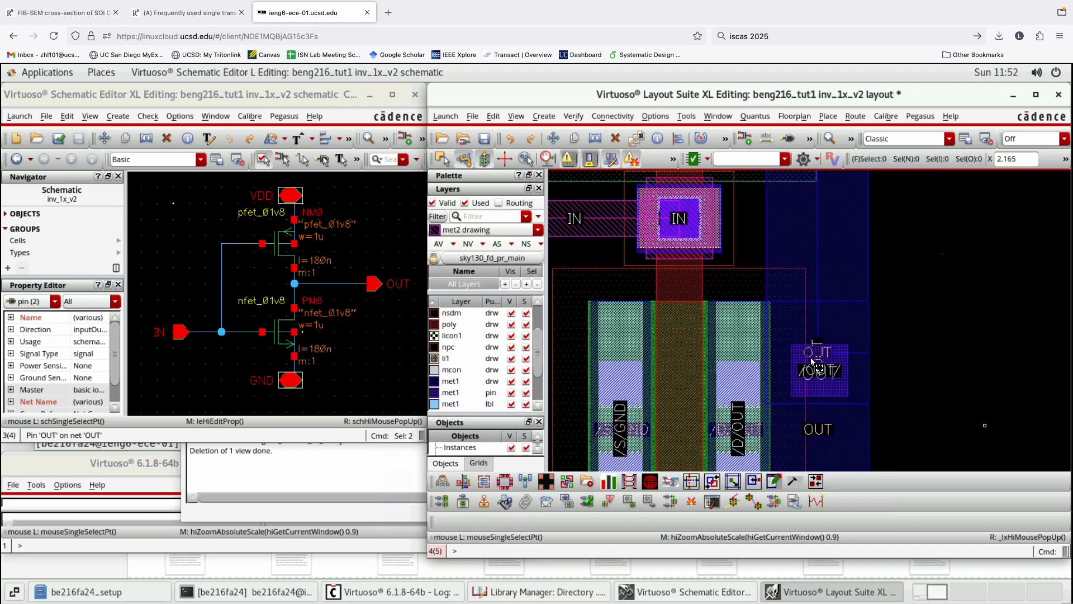
drag(985, 426, 810, 353)
key(q)
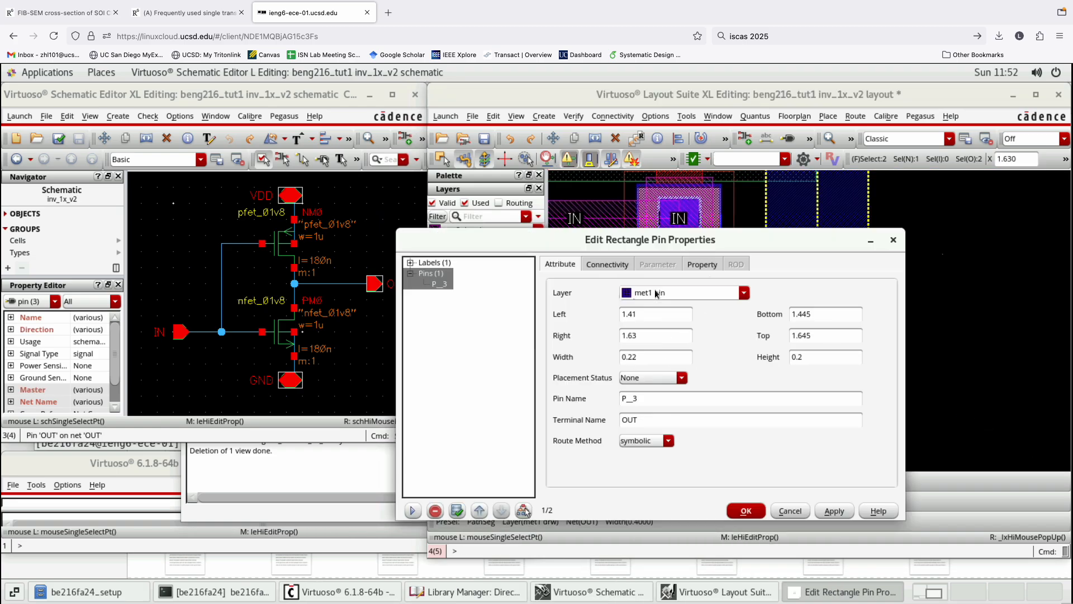
click(608, 264)
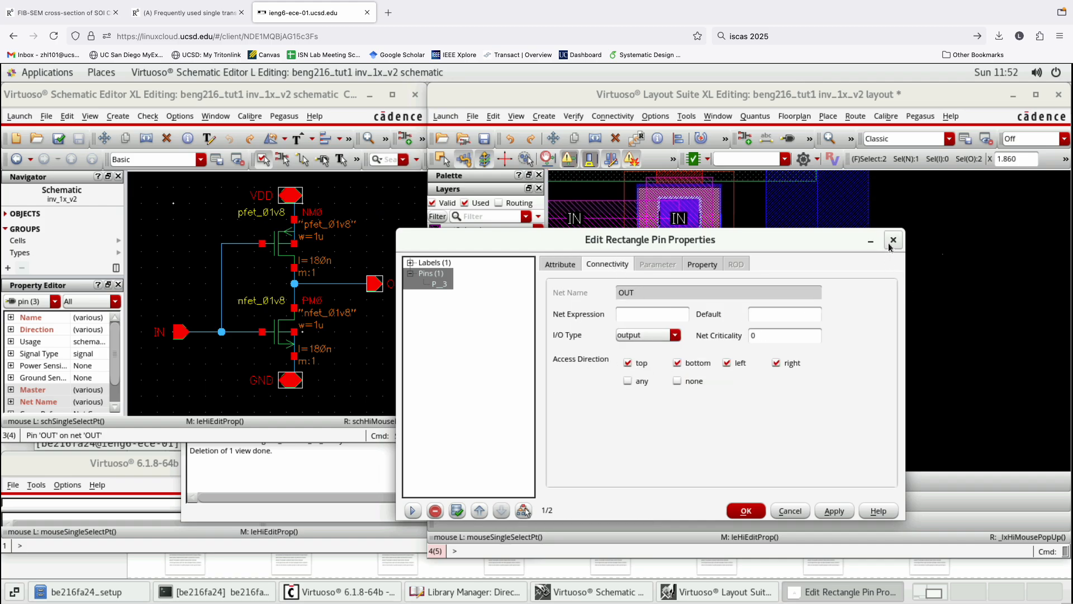
click(893, 239)
Clear the selection and save the inverter layout.
scroll(704, 278, down, 1)
click(930, 252)
scroll(662, 248, down, 1)
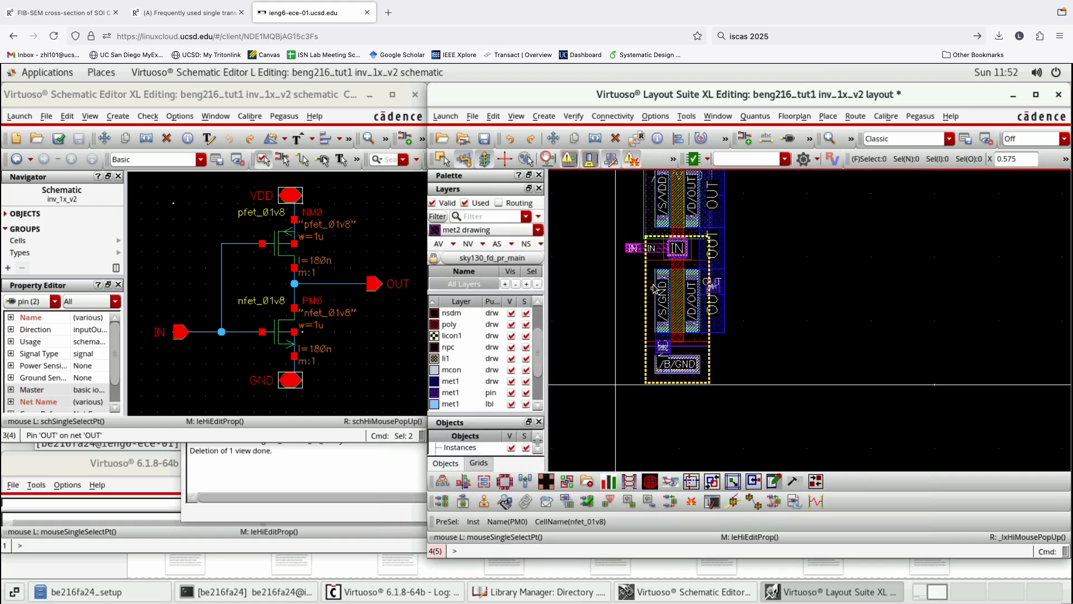
key(f)
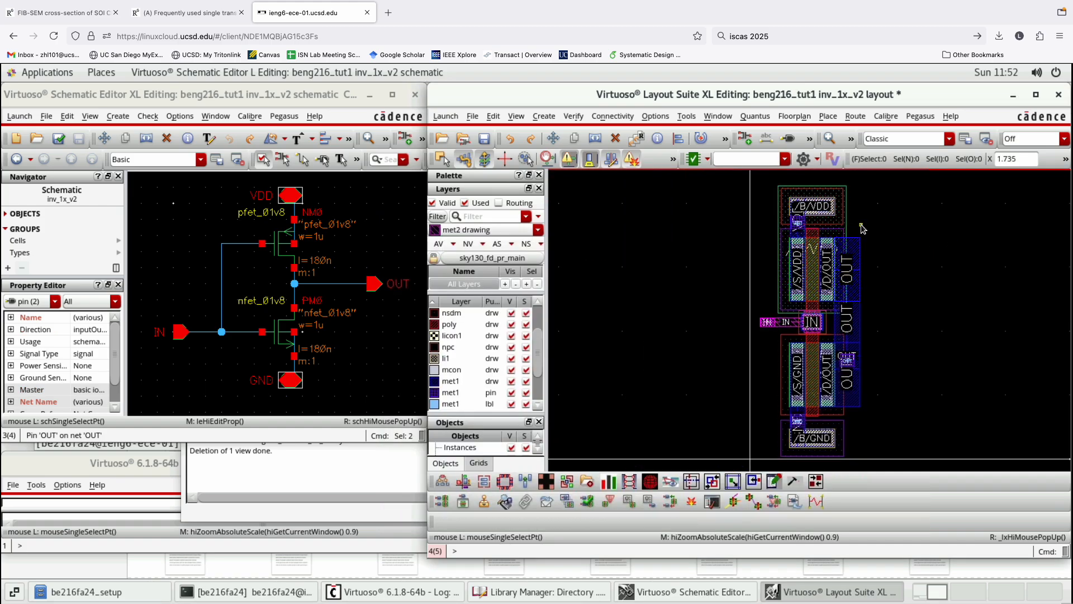
click(483, 141)
Inspect the attributes of the GND pin and its label above the nfet body contact.
scroll(800, 449, up, 2)
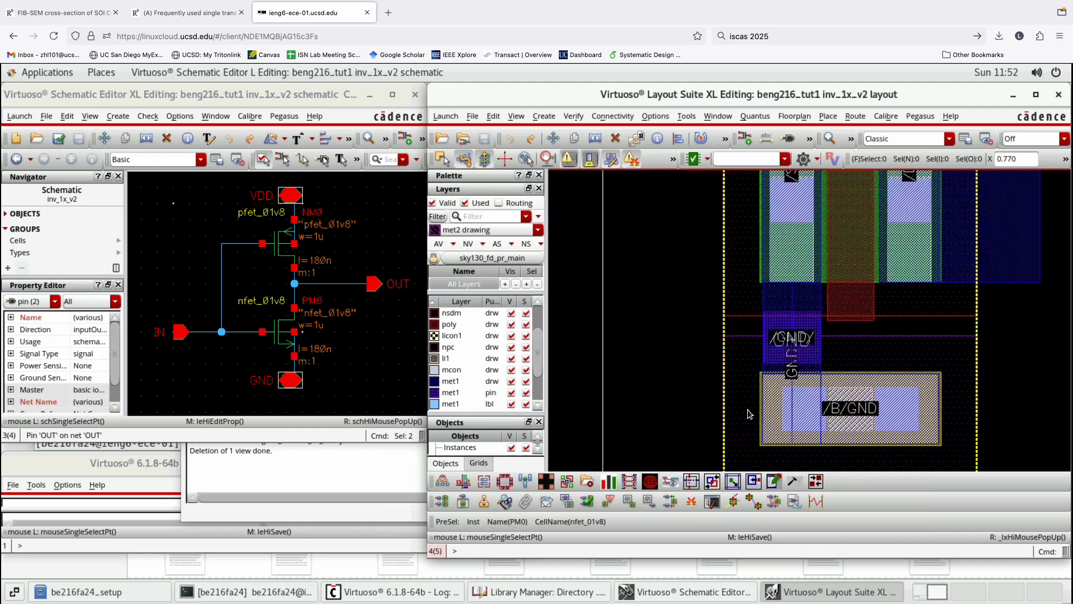
drag(651, 282, 837, 400)
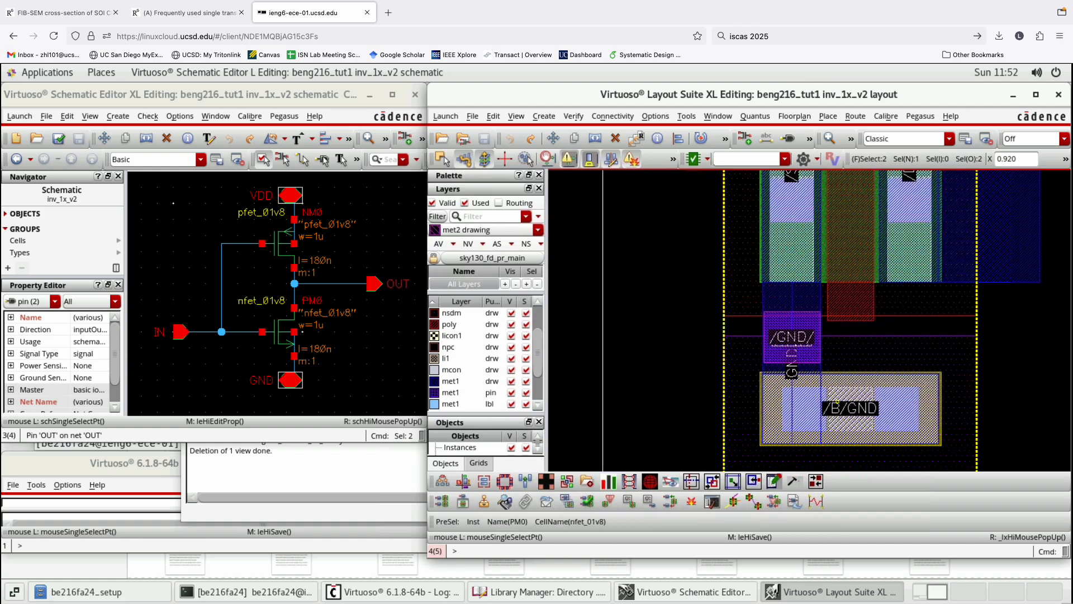
key(q)
click(559, 265)
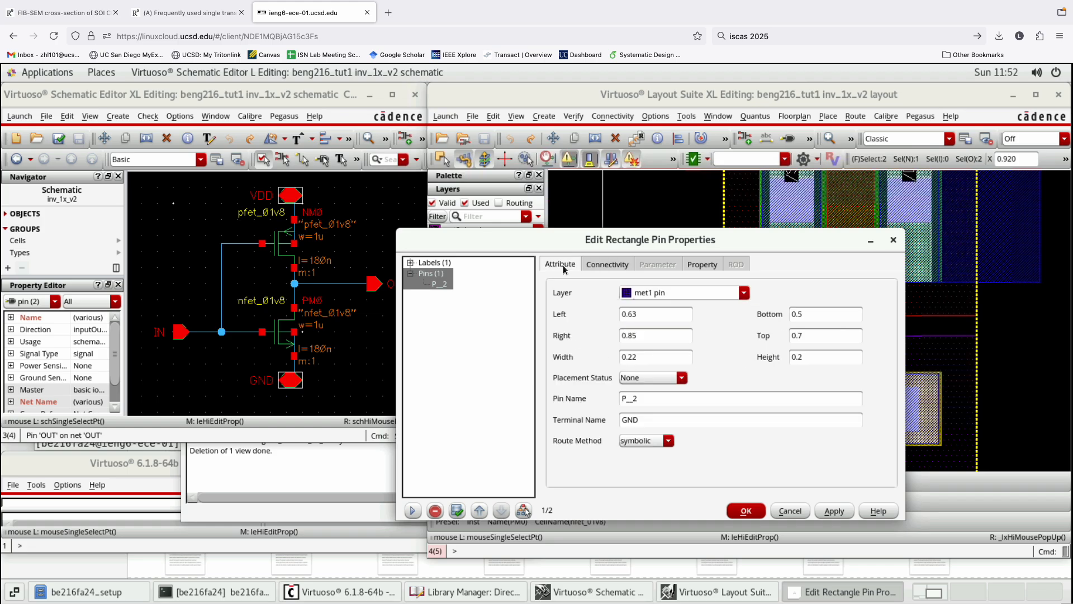
click(438, 262)
click(719, 492)
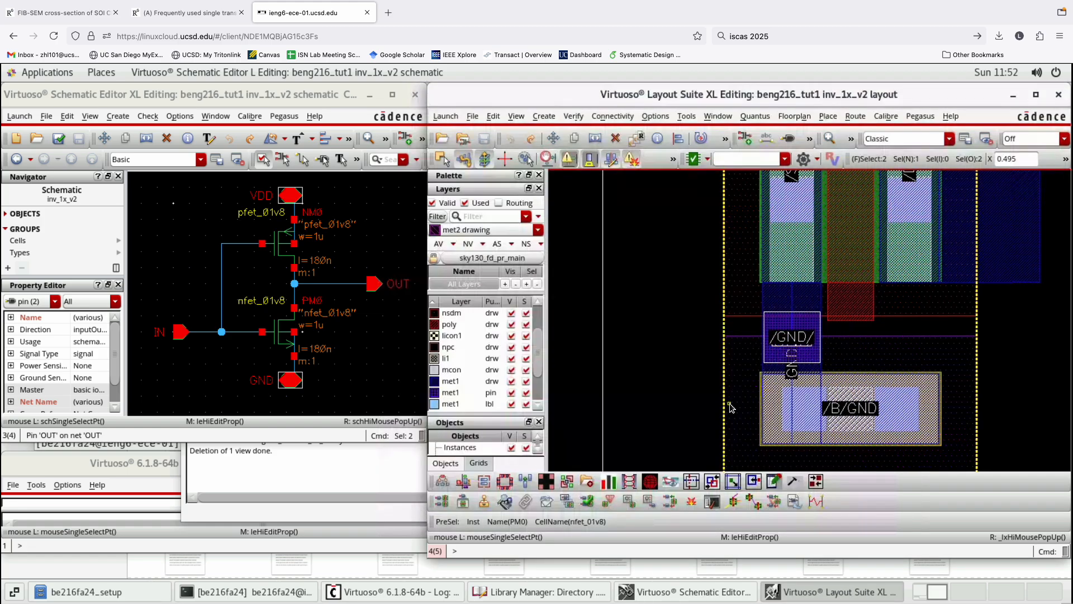
key(f)
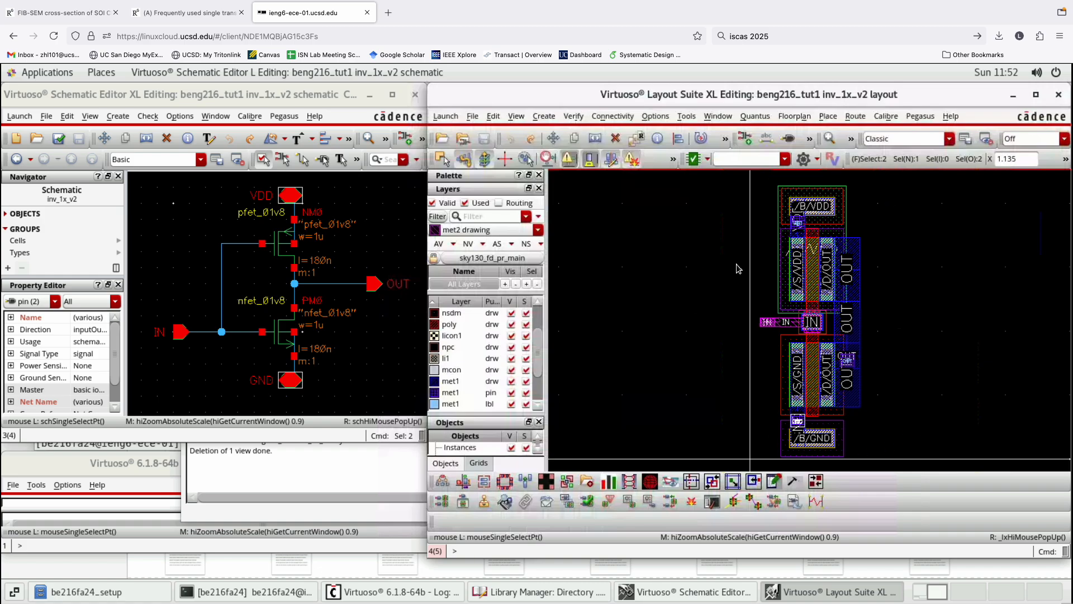
drag(685, 179, 903, 459)
click(955, 335)
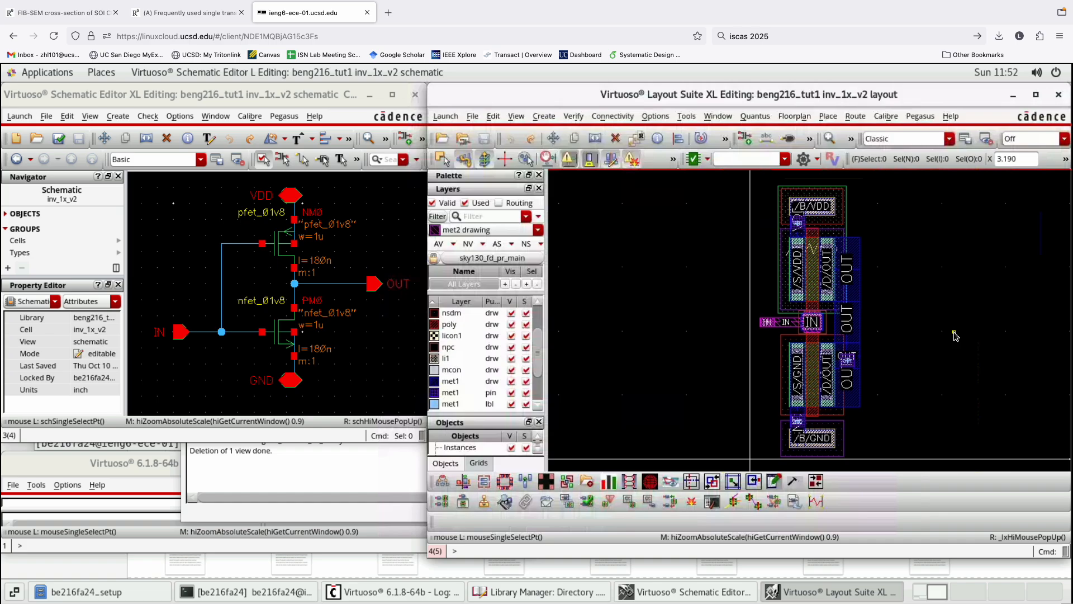